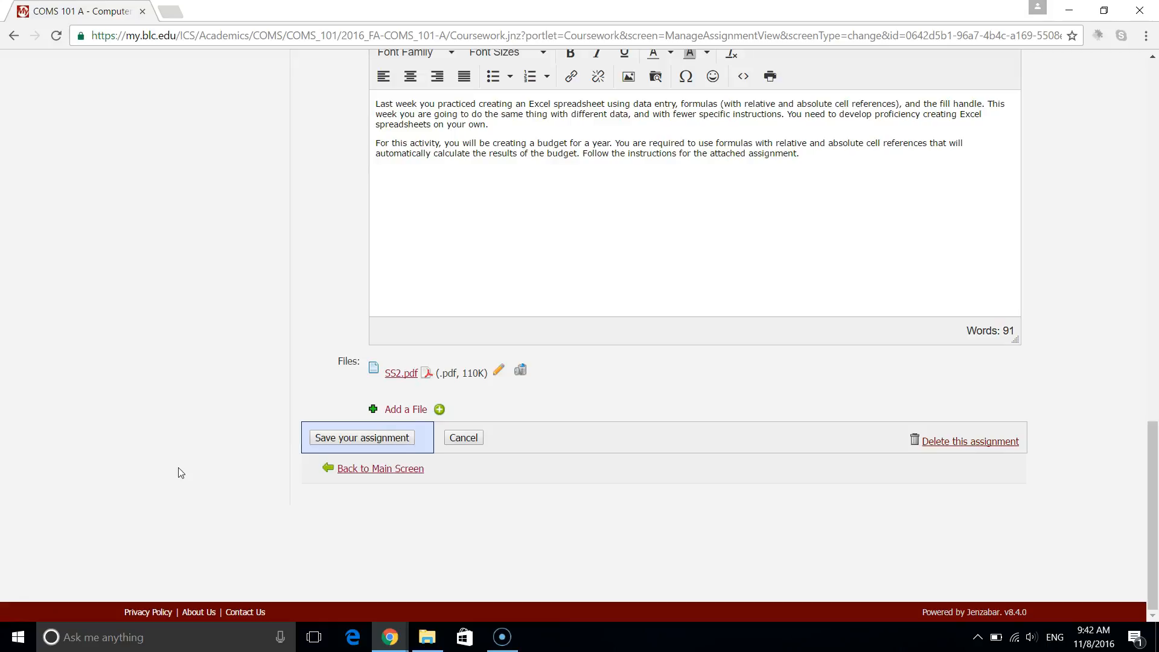
Open the SS2.pdf assignment and launch Excel 2016 with a new blank workbook.
click(401, 373)
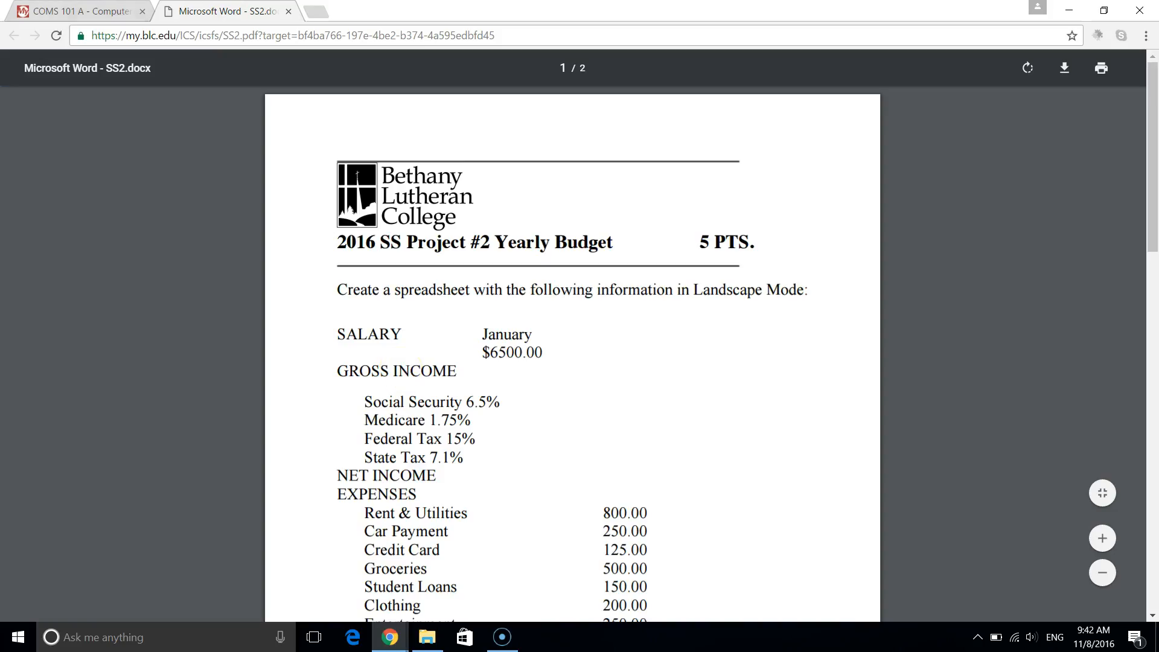
click(169, 644)
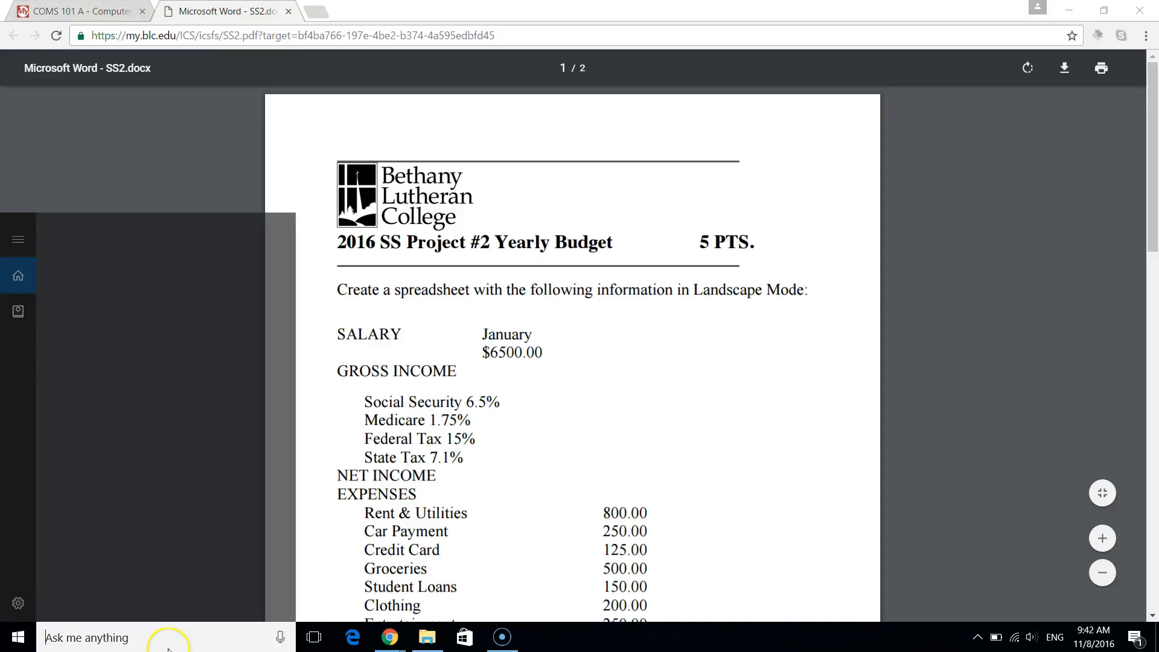
text(excel)
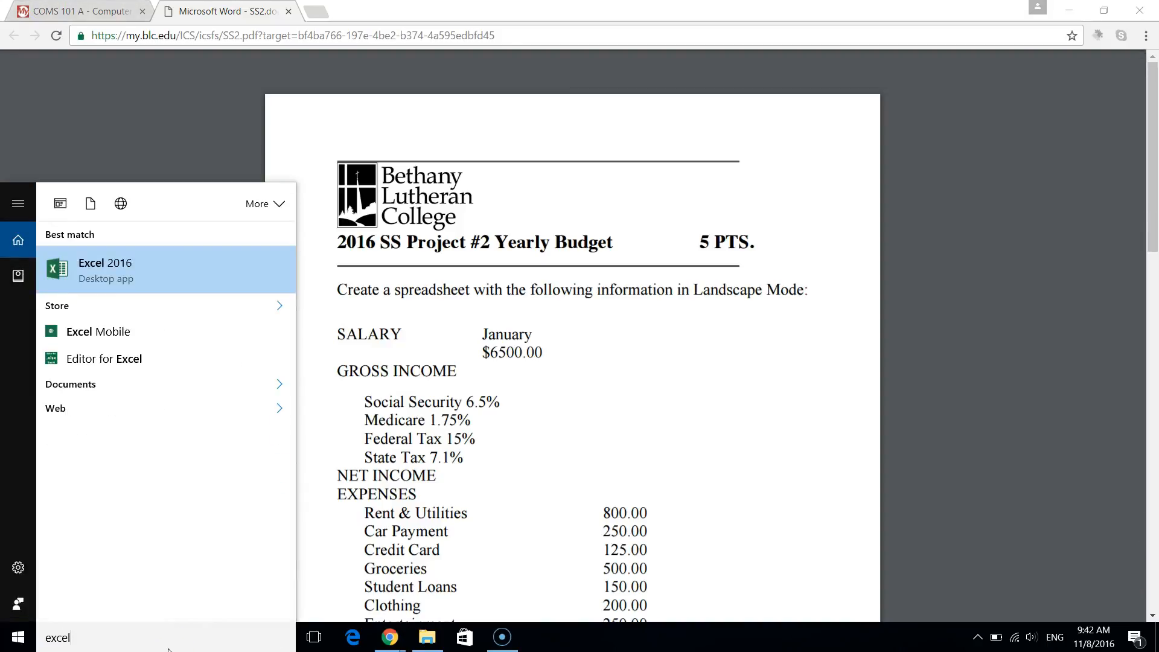
key(Return)
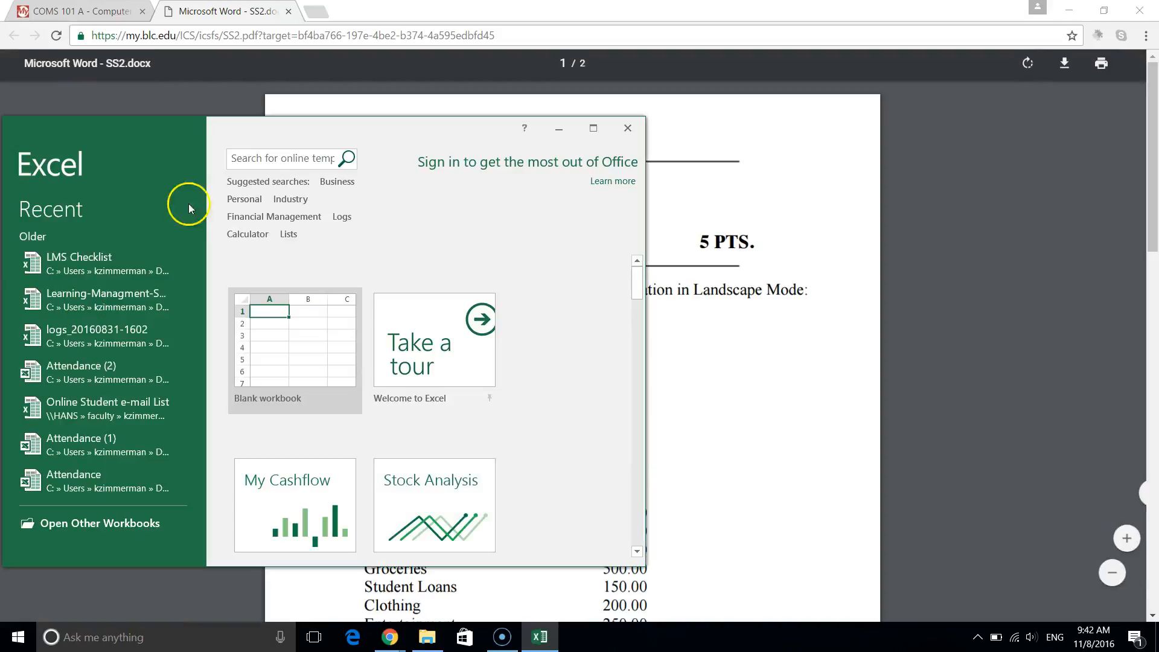
click(290, 373)
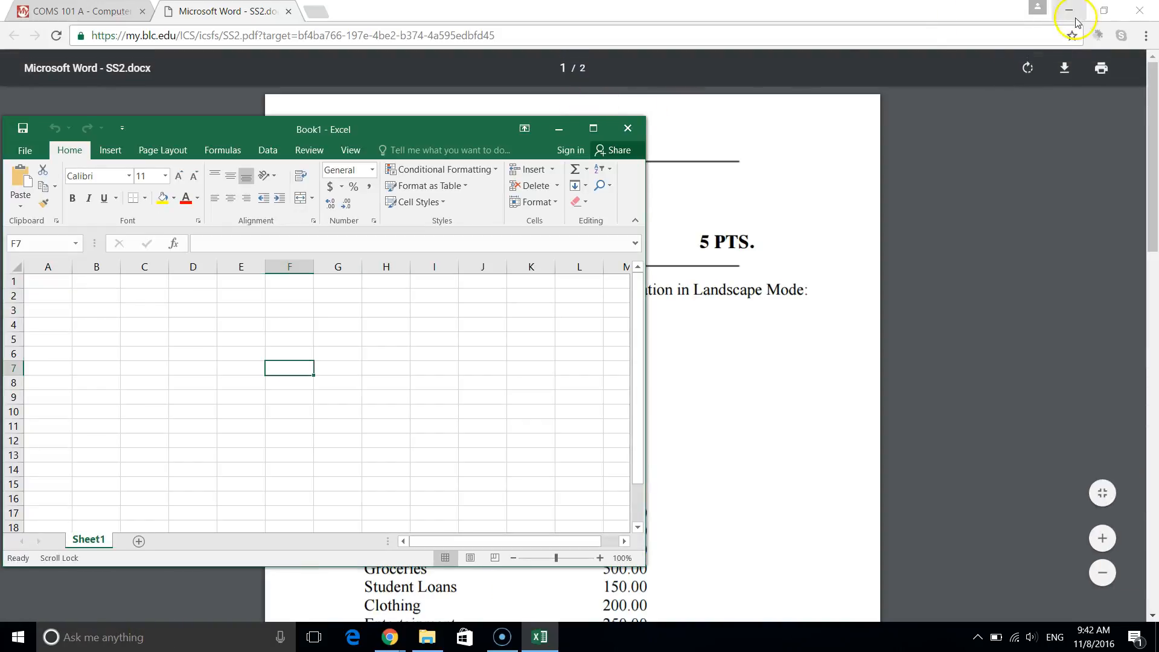
Snap the PDF window to the right half of the screen and Excel to the left half.
click(1107, 10)
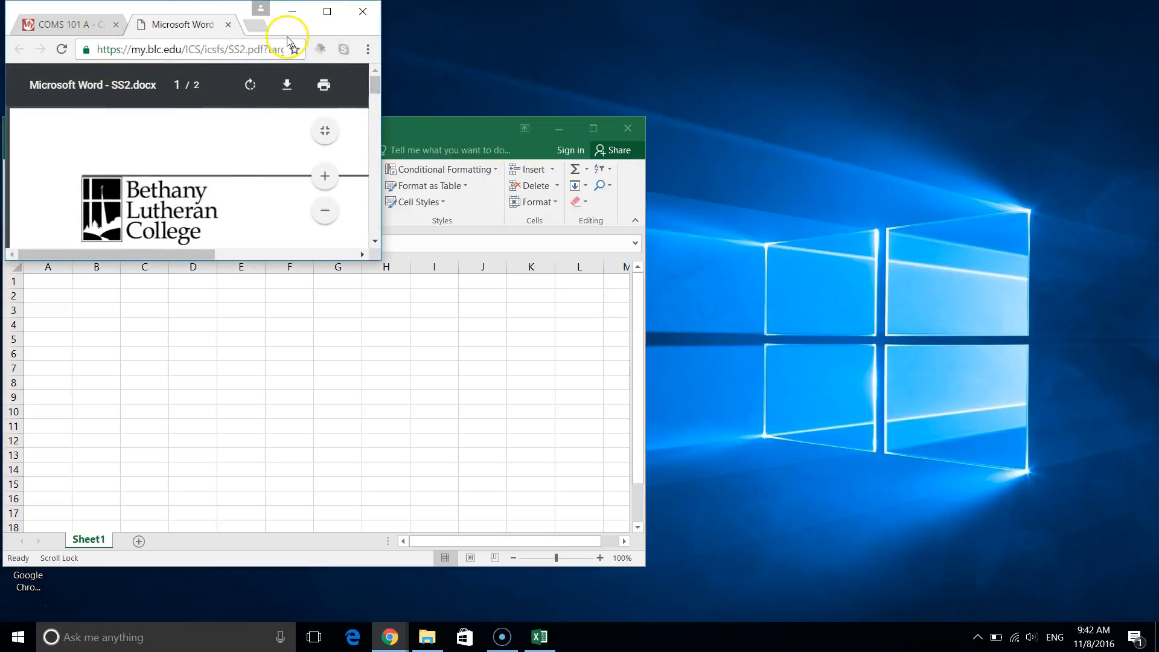
drag(168, 9, 1156, 173)
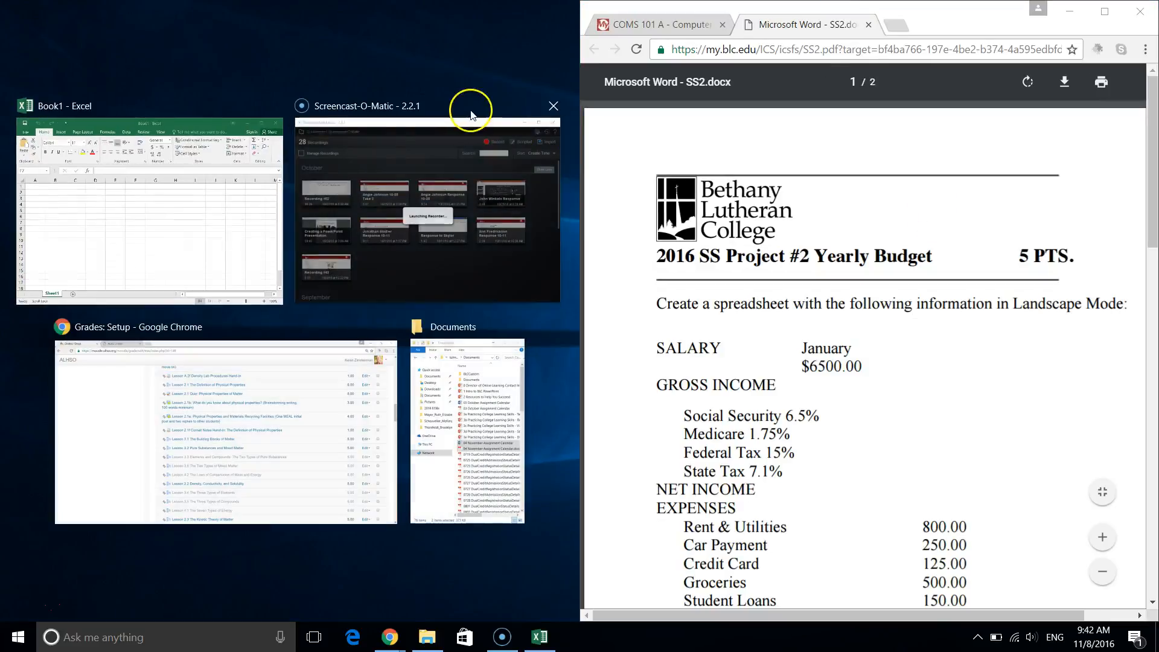
click(104, 151)
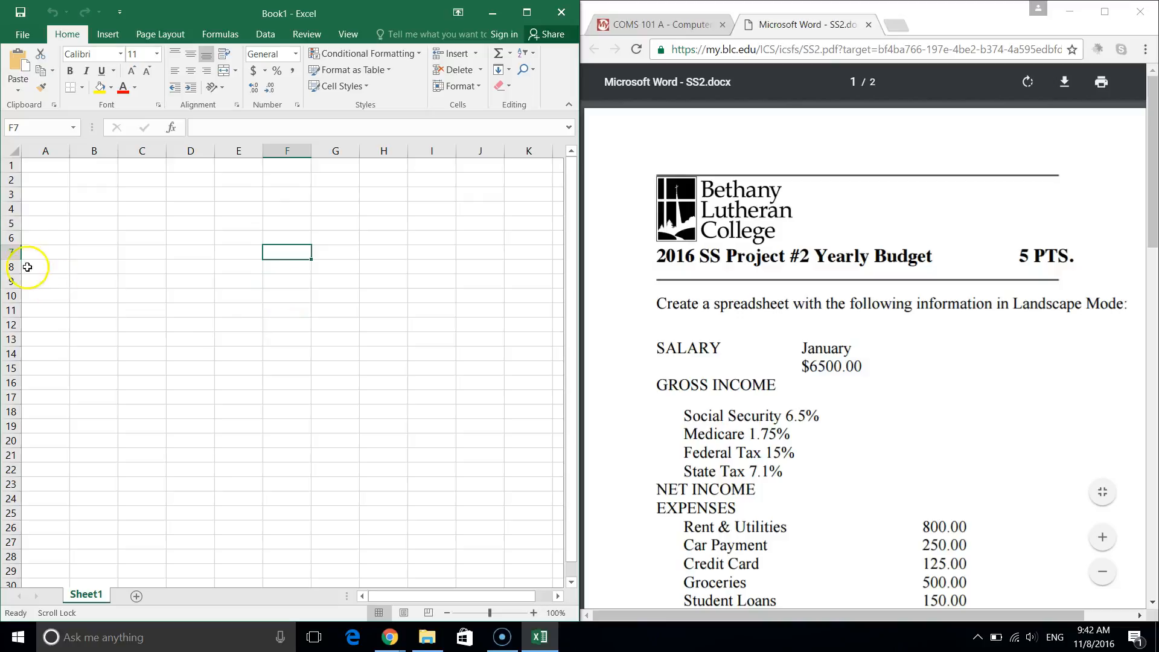
Switch the worksheet's page orientation to Landscape from Page Layout > Orientation.
click(157, 36)
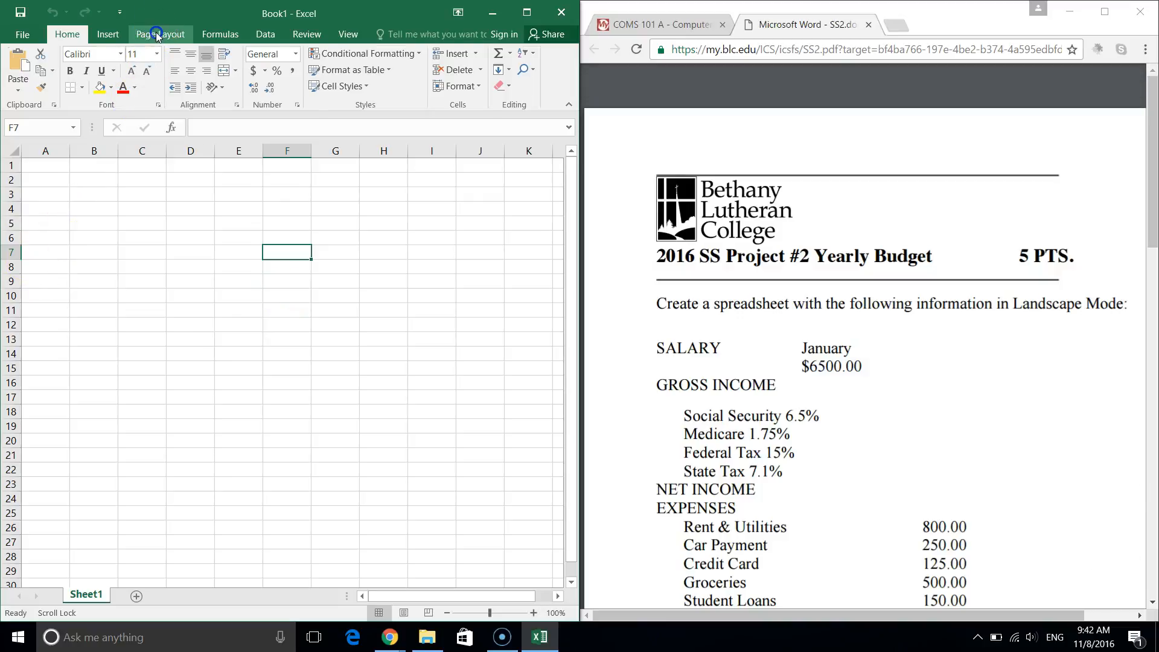
click(128, 90)
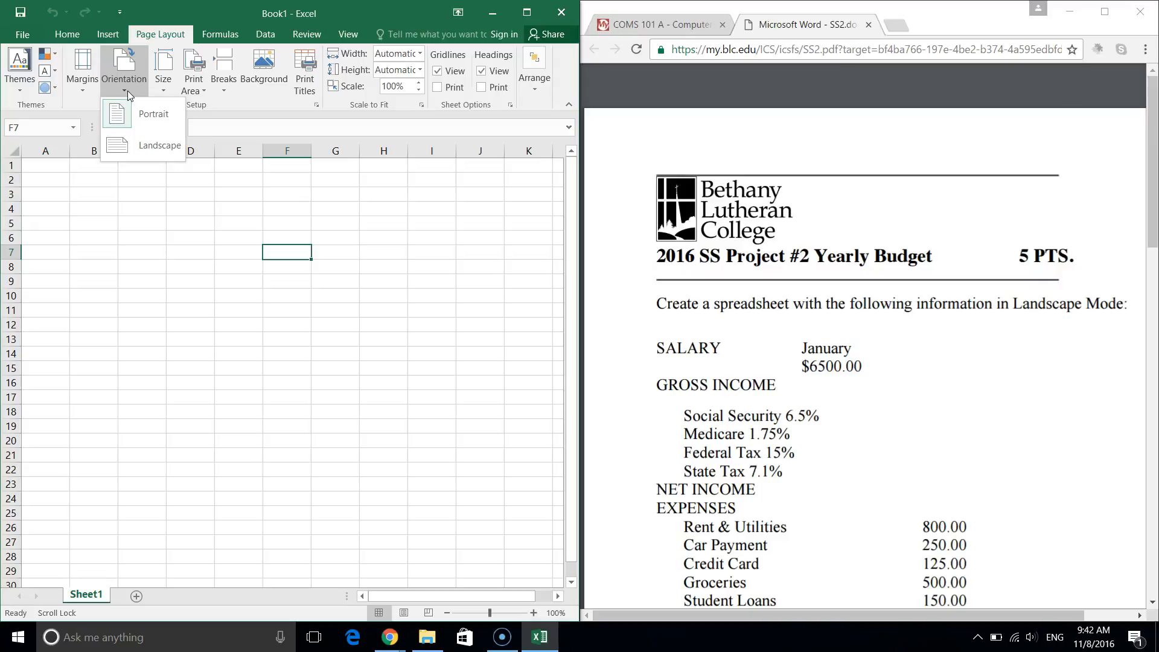
click(134, 150)
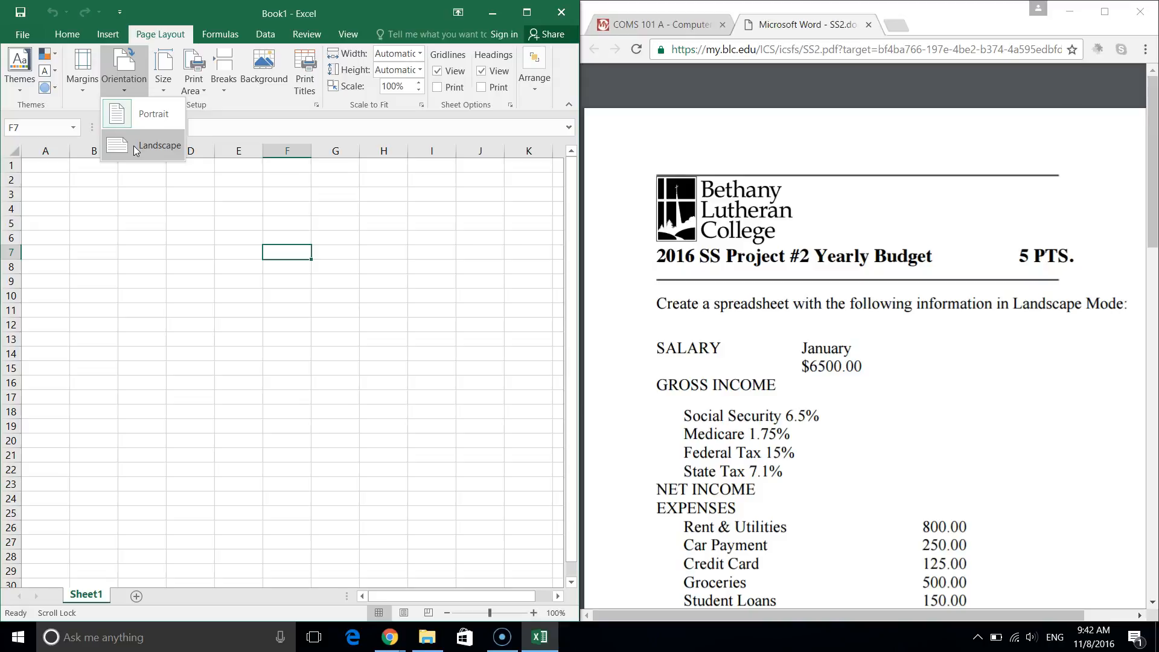
click(134, 147)
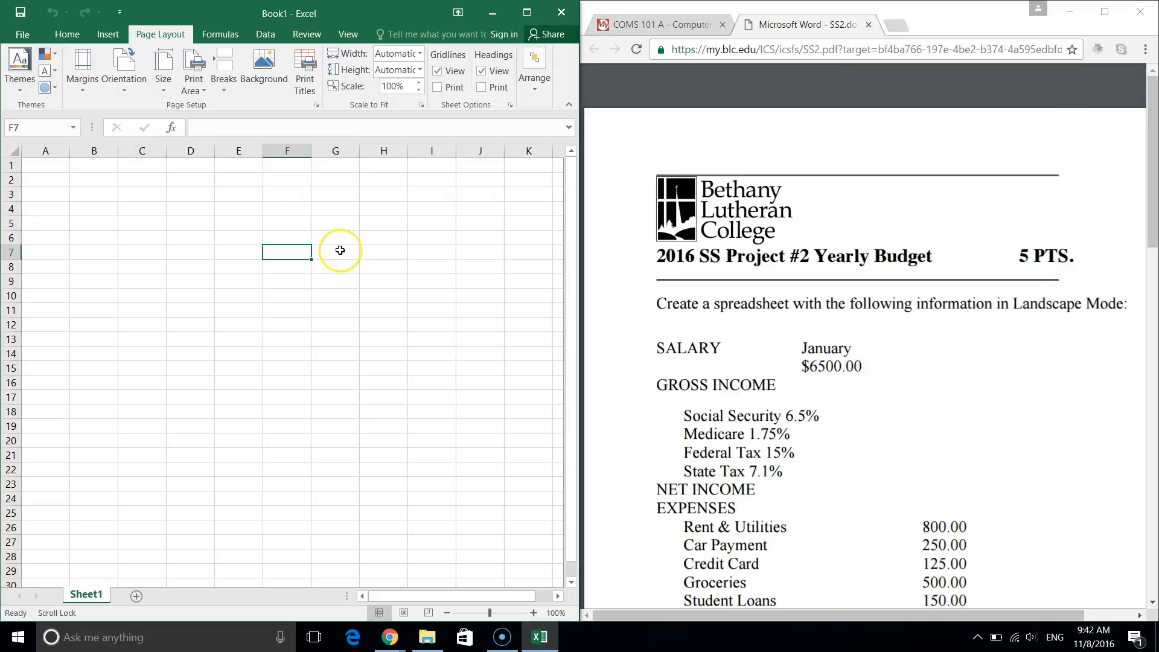
scroll(340, 250, down, 4)
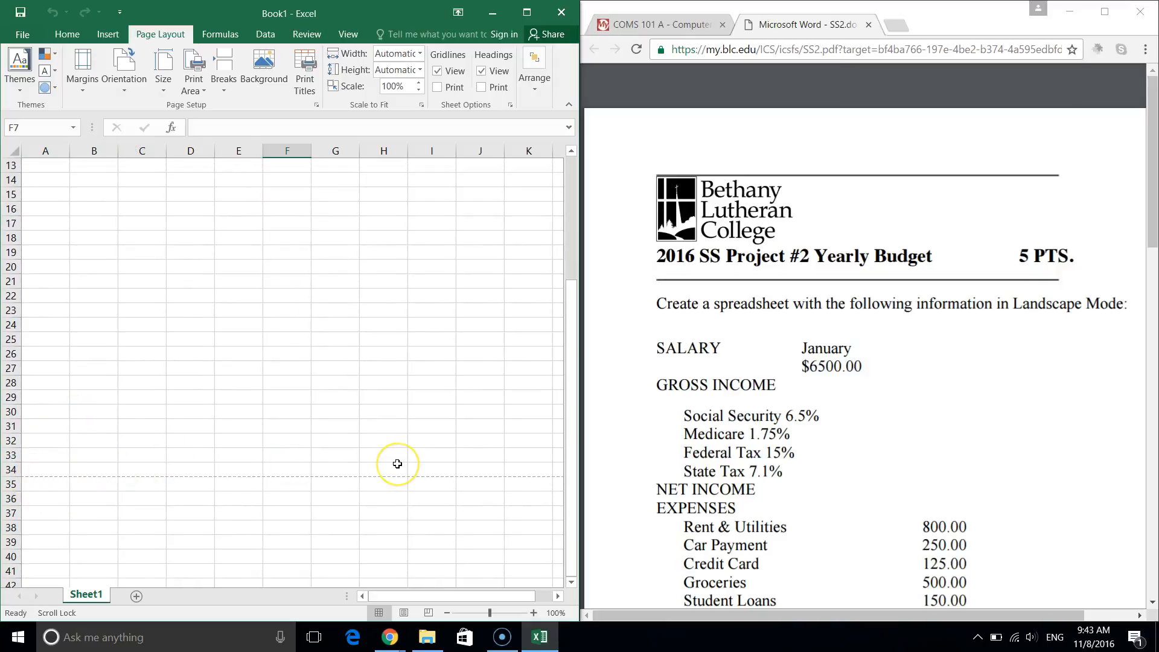
scroll(396, 463, right, 1)
scroll(396, 464, right, 3)
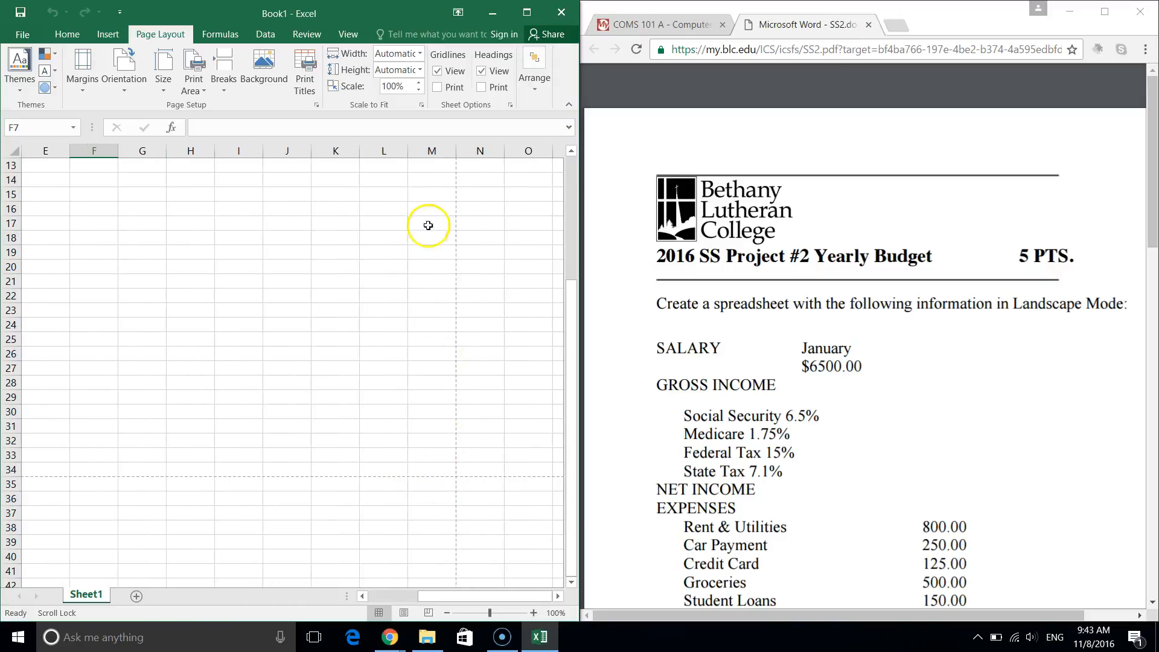
scroll(438, 486, left, 4)
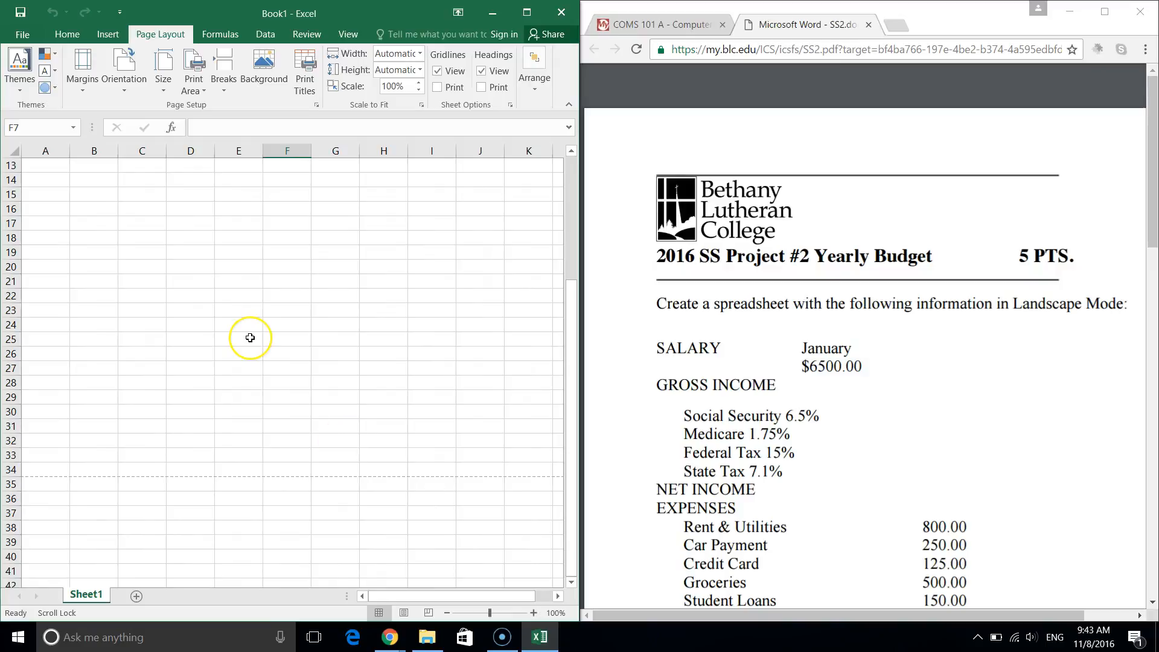
scroll(250, 337, up, 4)
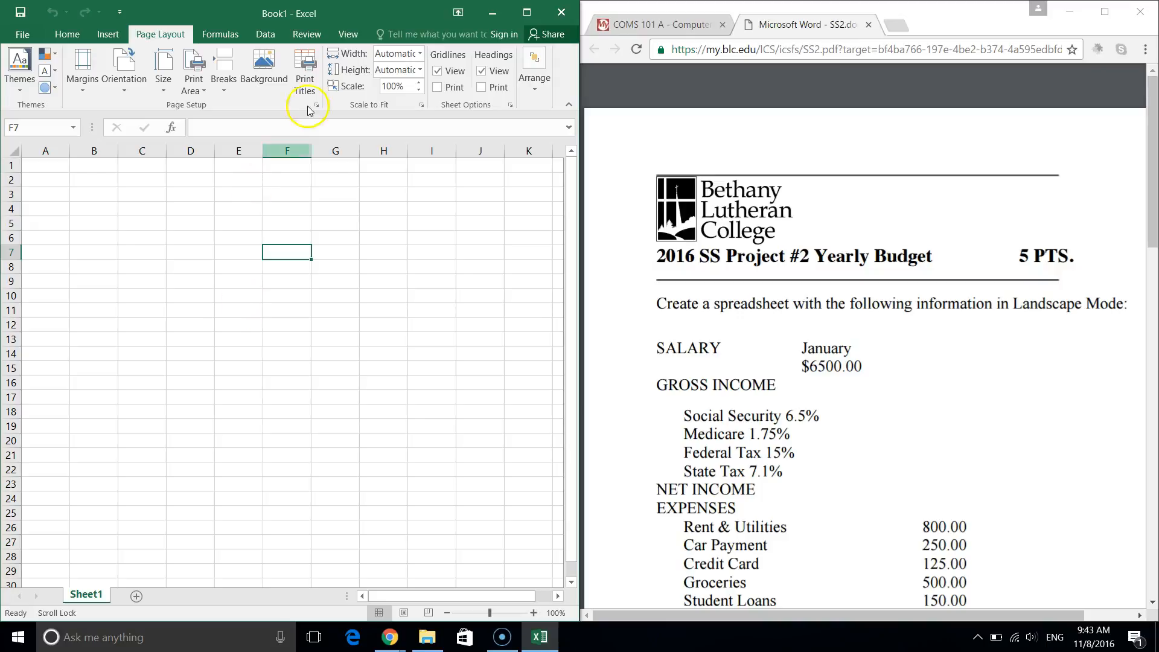
Switch to Page Layout view and type the student's name in the centre footer.
click(353, 35)
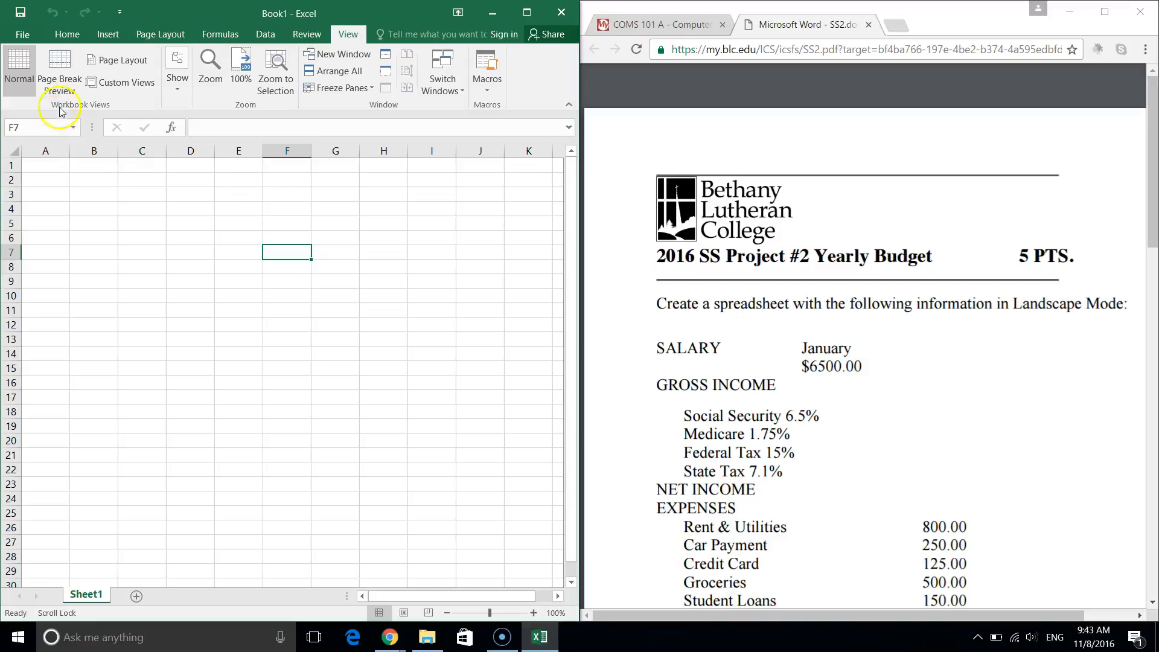
click(138, 65)
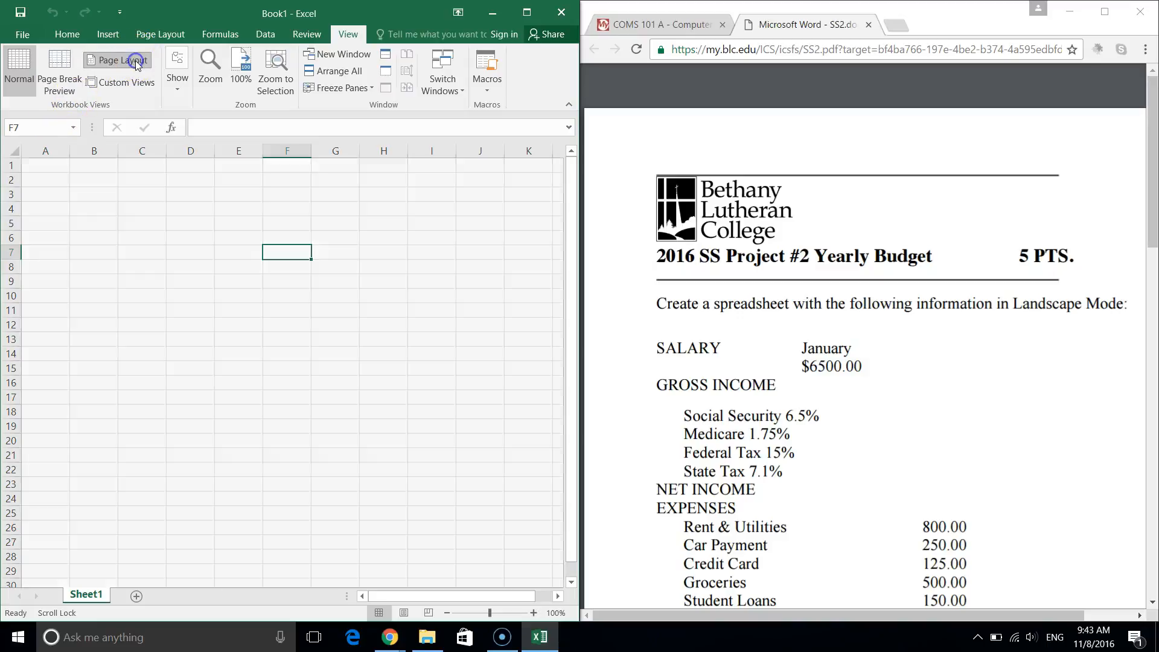
scroll(347, 299, down, 3)
scroll(347, 299, down, 2)
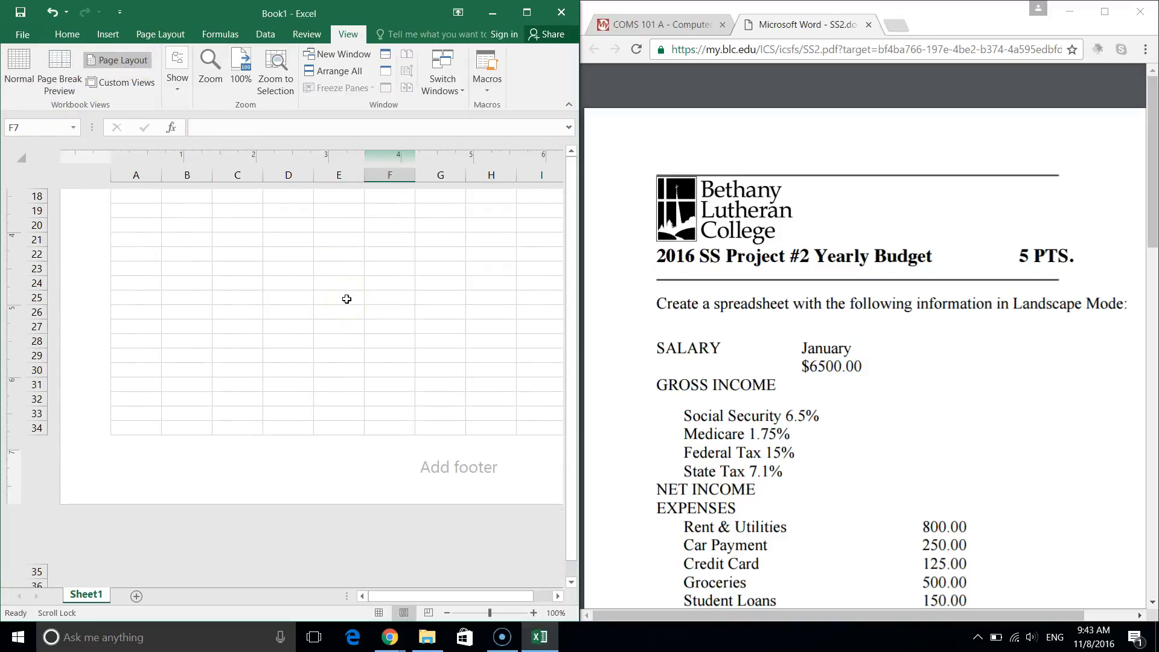
scroll(347, 300, right, 4)
scroll(347, 299, up, 5)
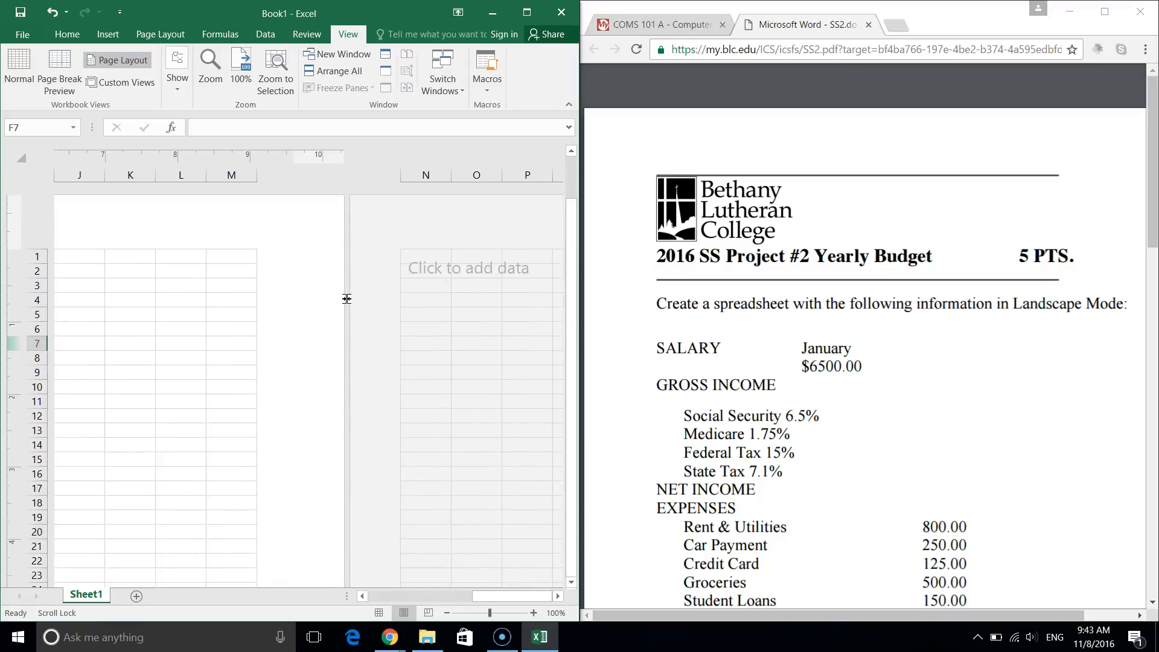
scroll(346, 299, left, 3)
scroll(346, 299, down, 4)
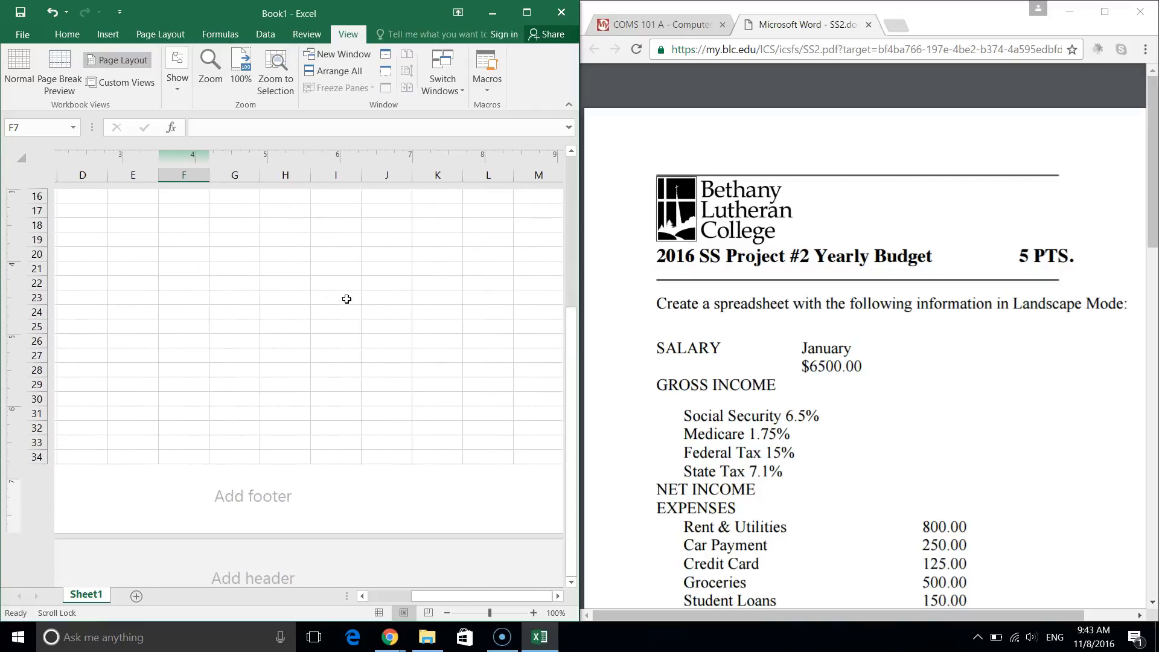
scroll(346, 299, up, 5)
scroll(347, 299, left, 2)
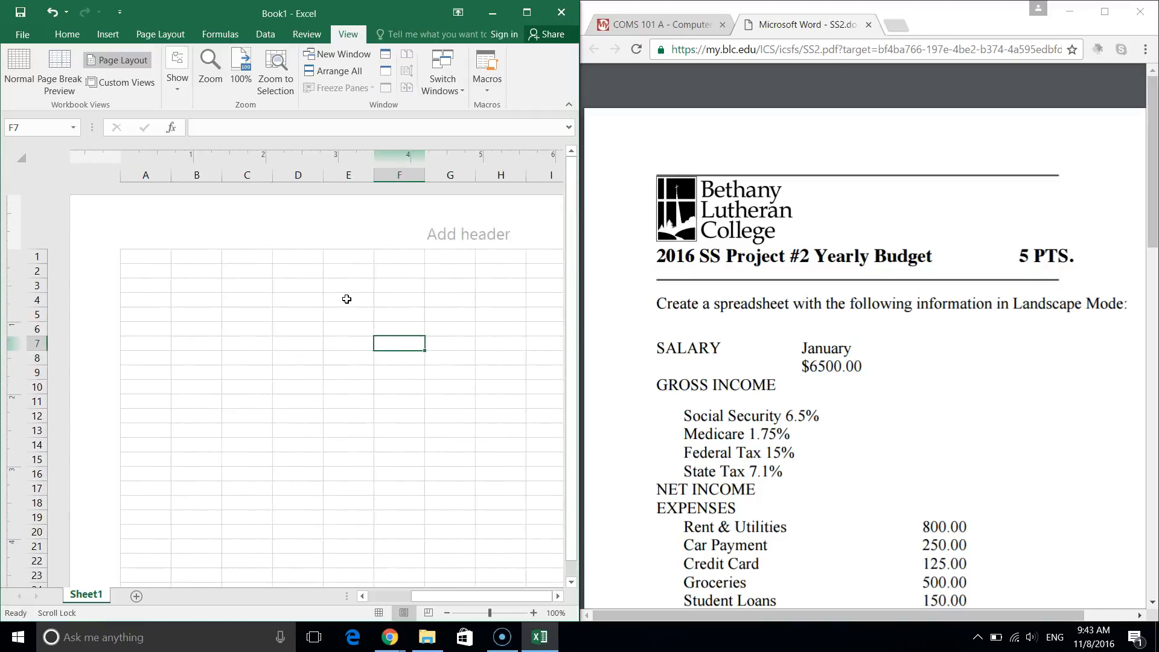
scroll(347, 300, down, 5)
click(469, 455)
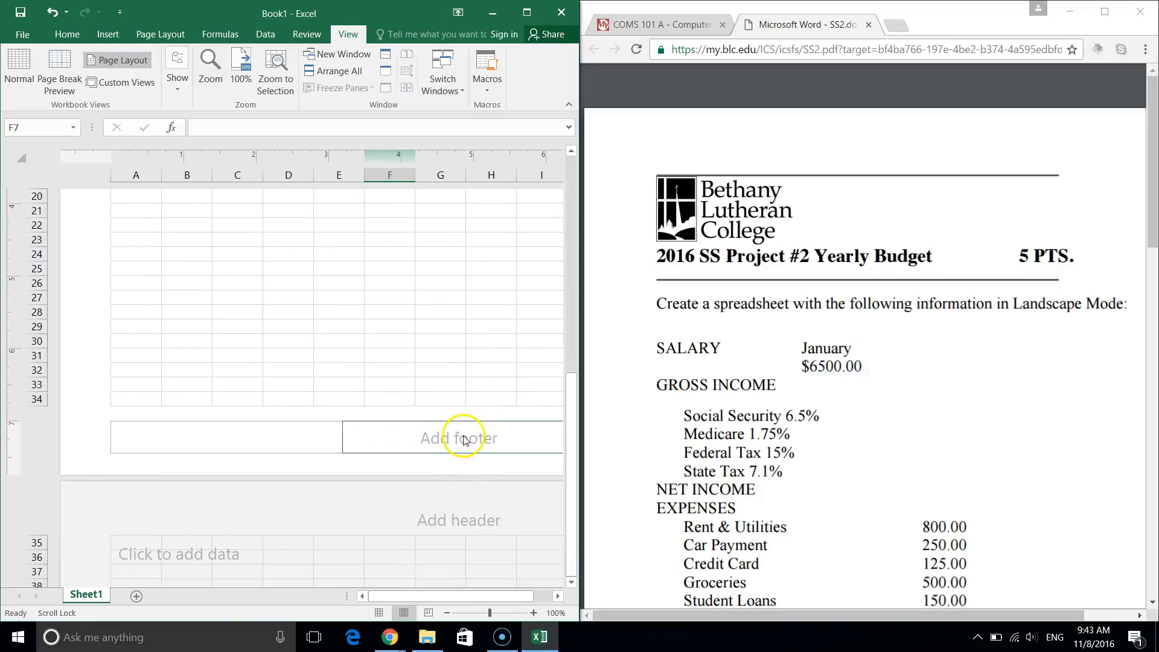
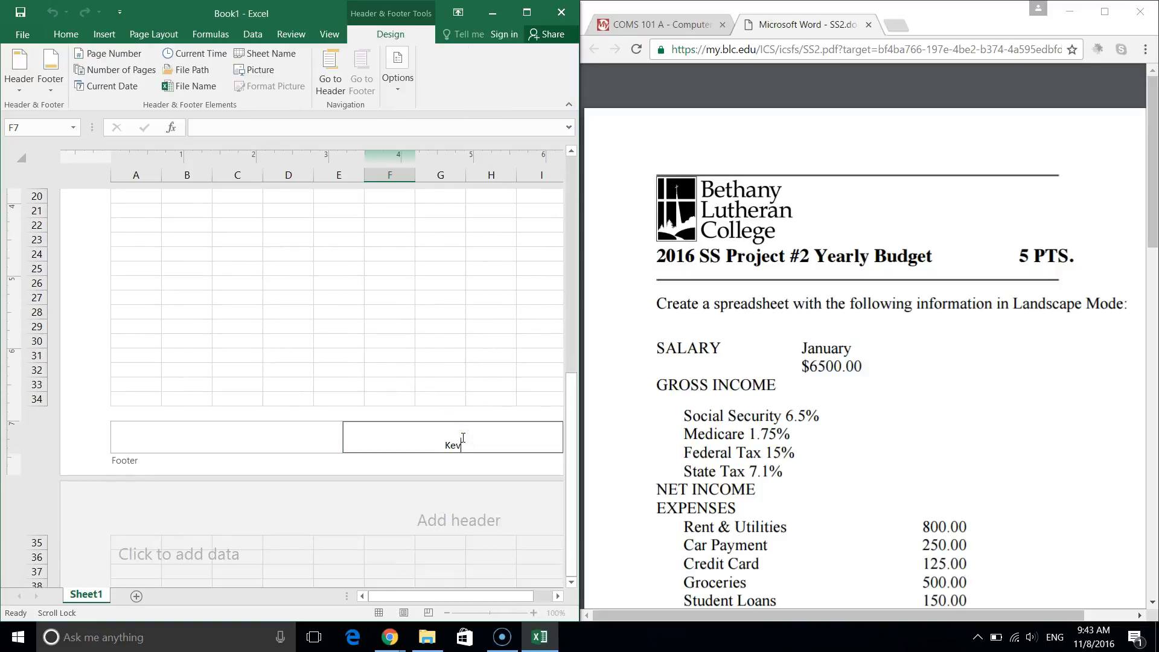
Finish the footer entry and return the sheet to Normal view.
click(329, 36)
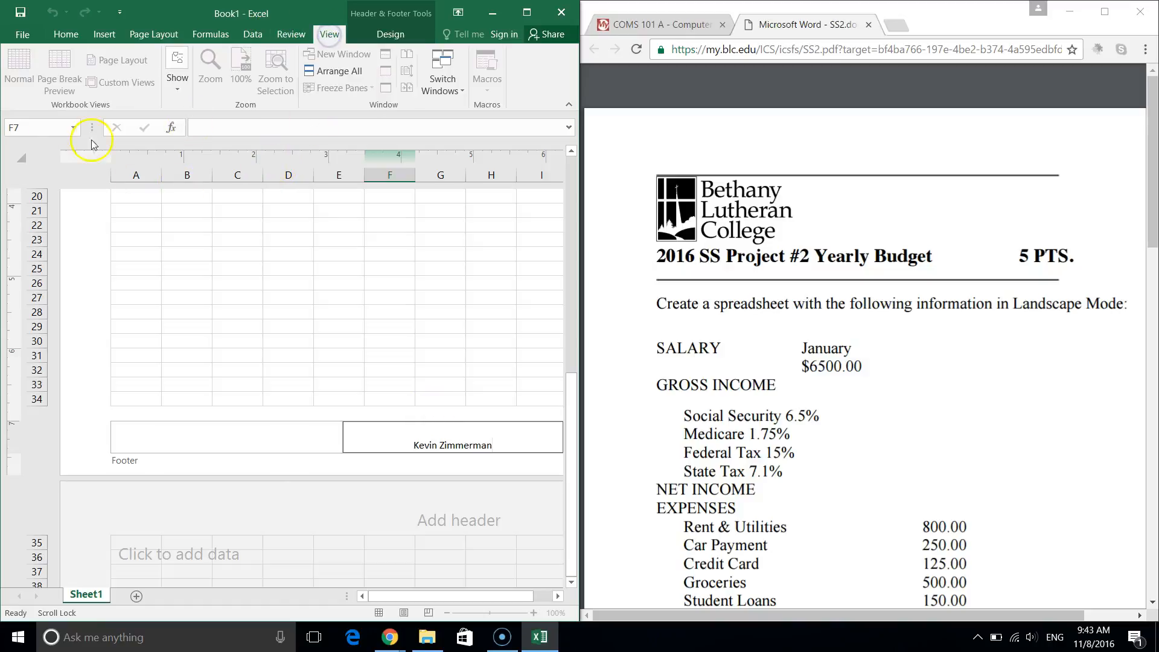
click(19, 64)
click(19, 64)
click(19, 64)
key(Return)
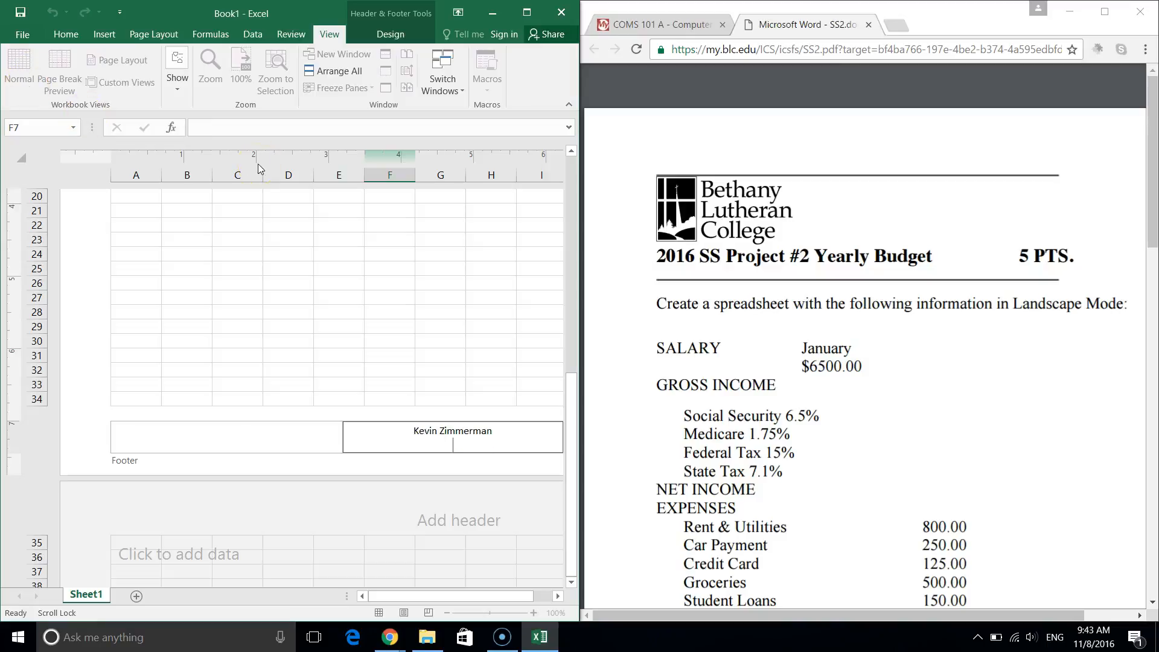
click(544, 305)
click(543, 305)
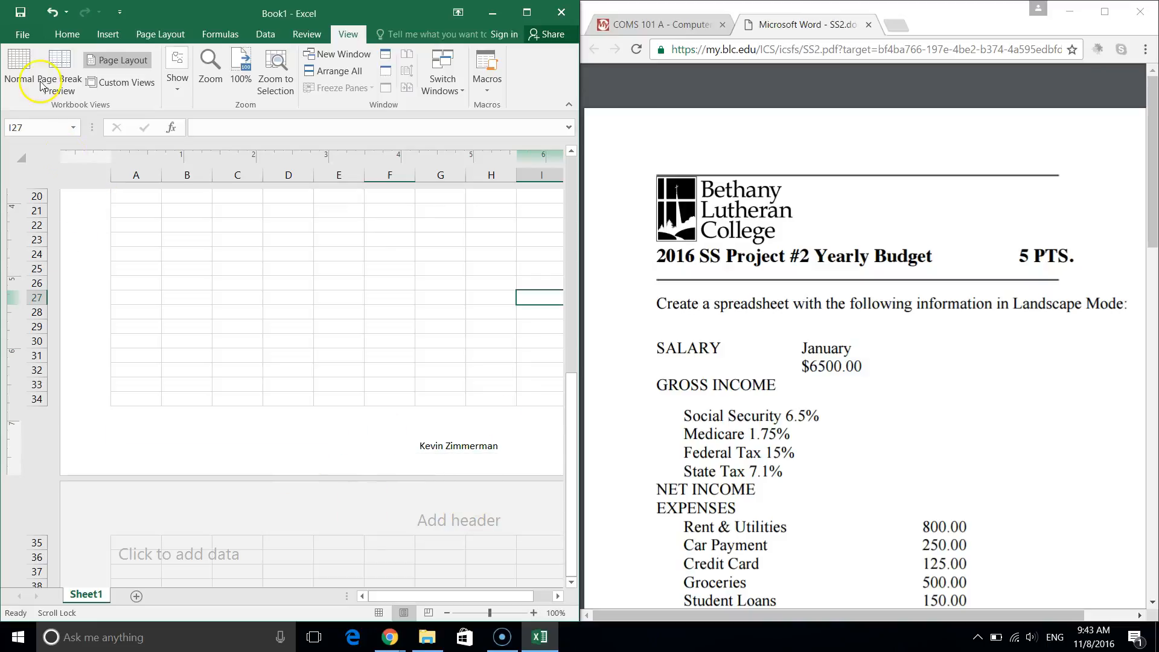
click(19, 71)
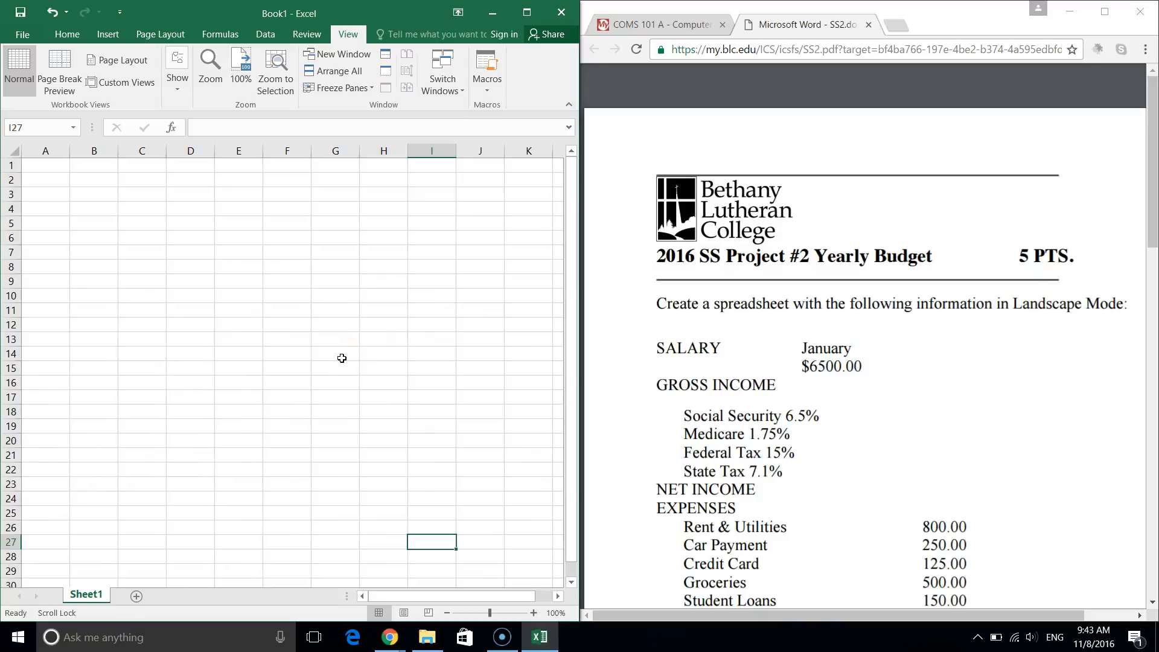
click(980, 367)
scroll(978, 367, down, 1)
scroll(980, 373, down, 2)
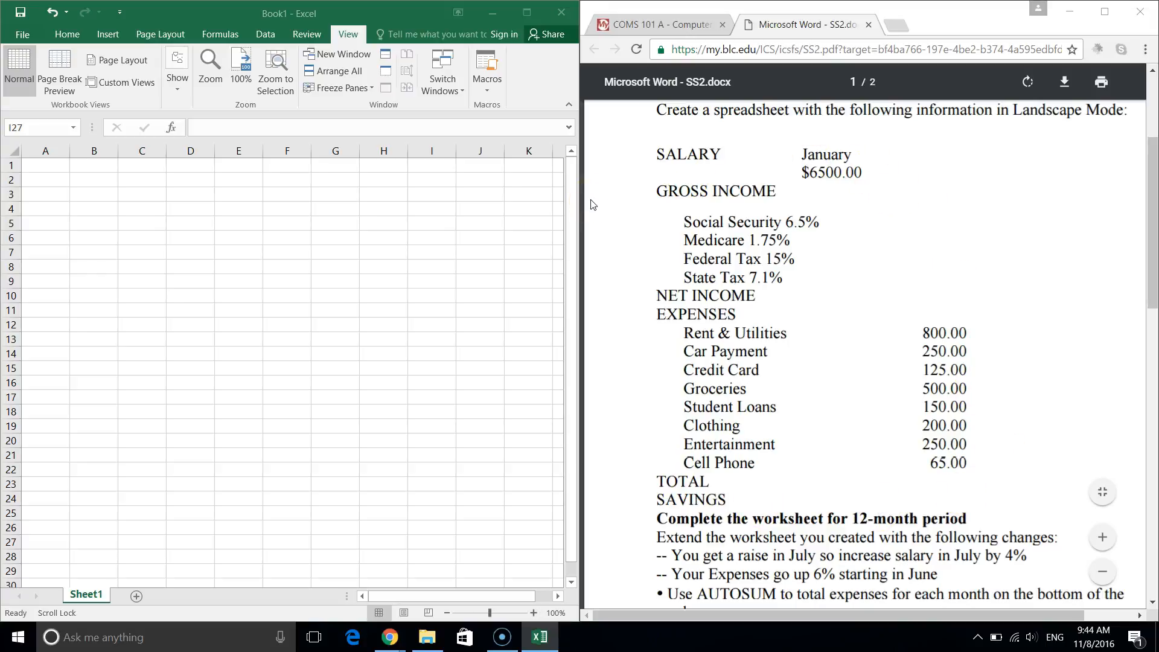
scroll(950, 242, down, 3)
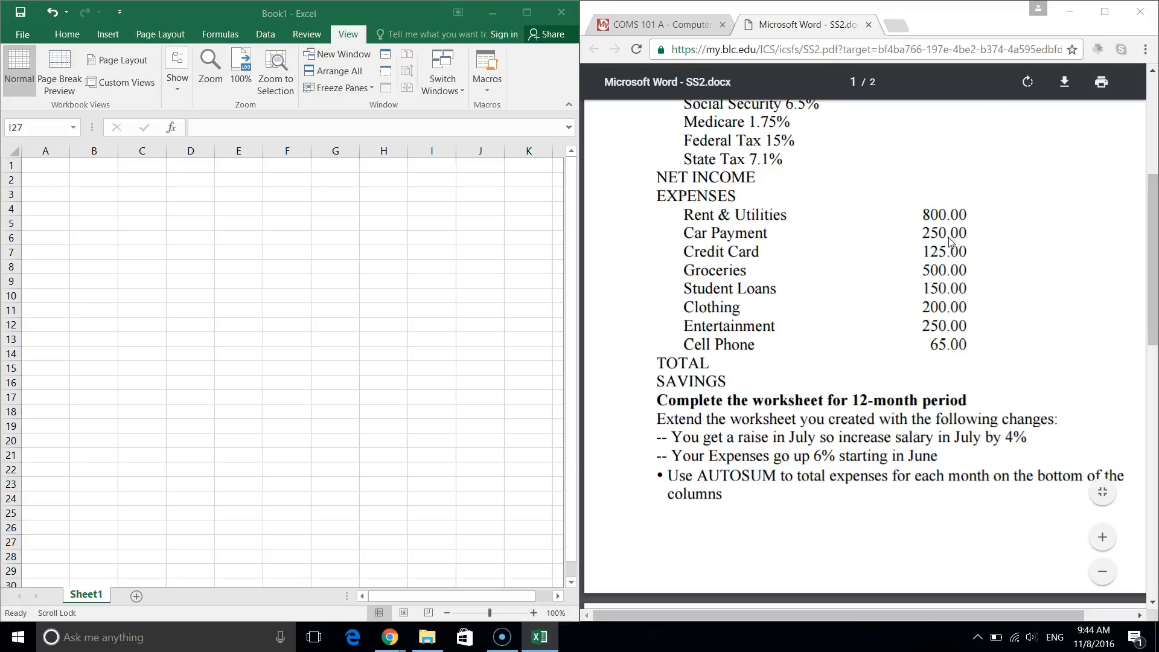
scroll(894, 375, up, 3)
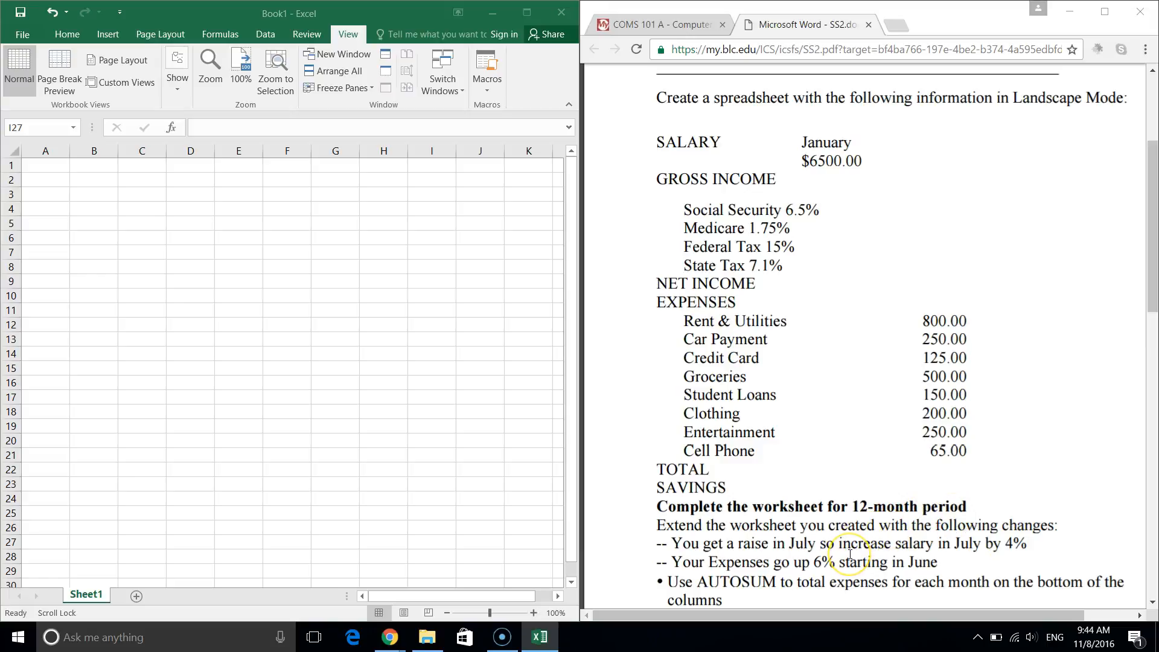
scroll(850, 553, down, 2)
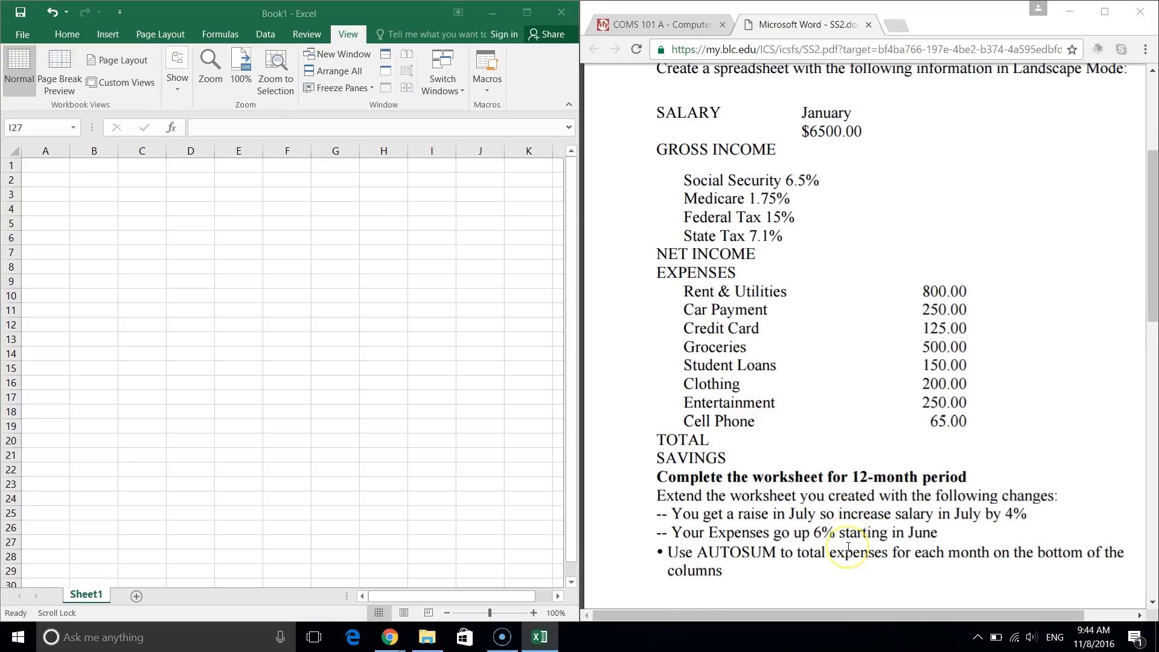
scroll(848, 547, down, 4)
scroll(848, 547, down, 2)
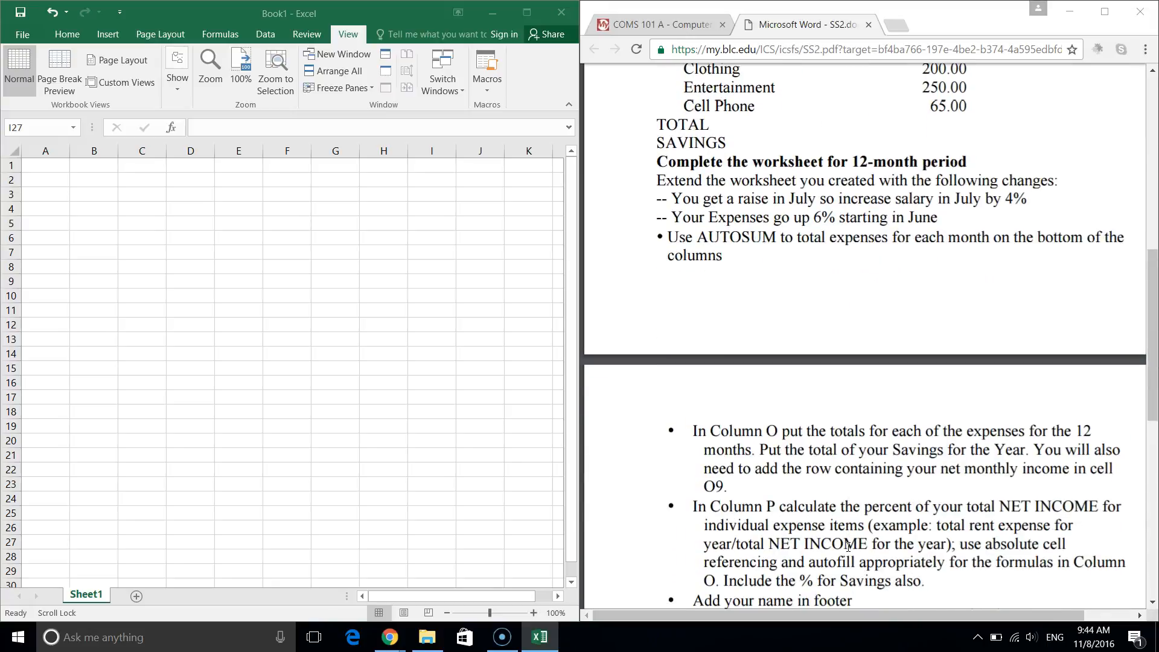
scroll(848, 547, down, 1)
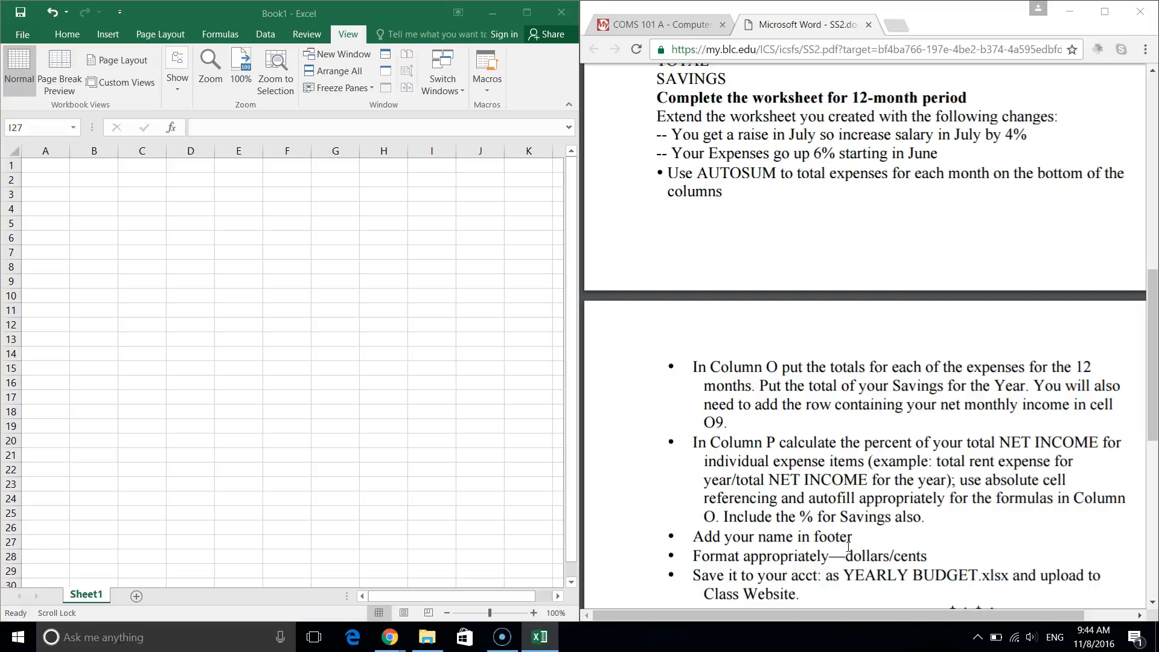
scroll(848, 547, down, 3)
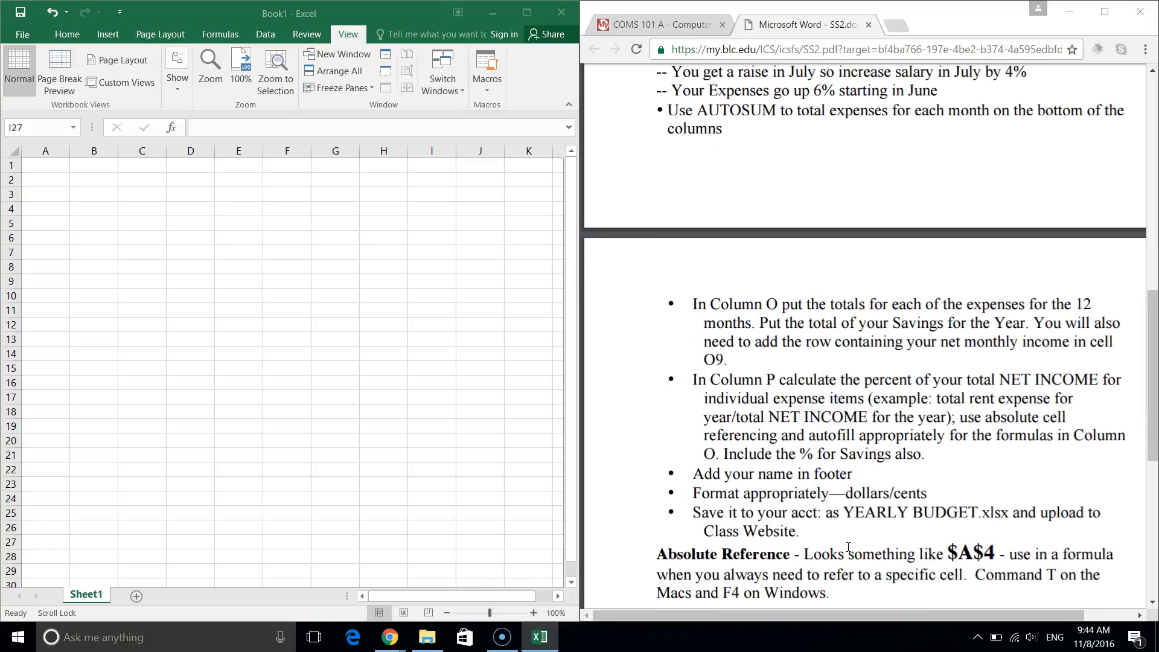
scroll(848, 547, up, 2)
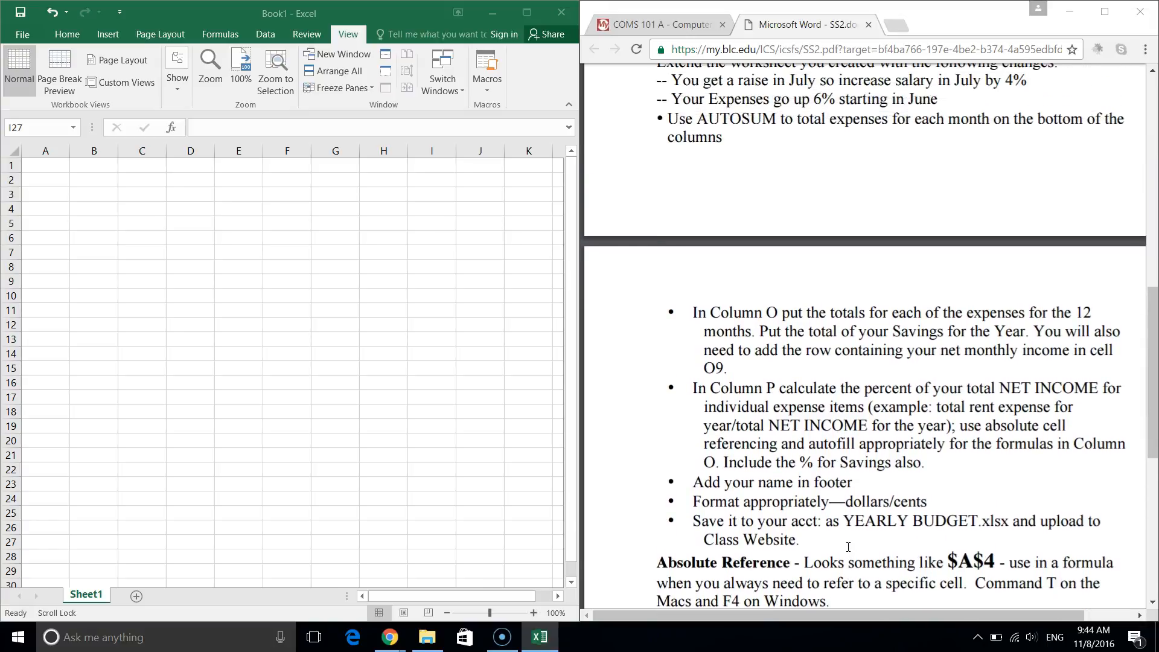
scroll(848, 546, up, 2)
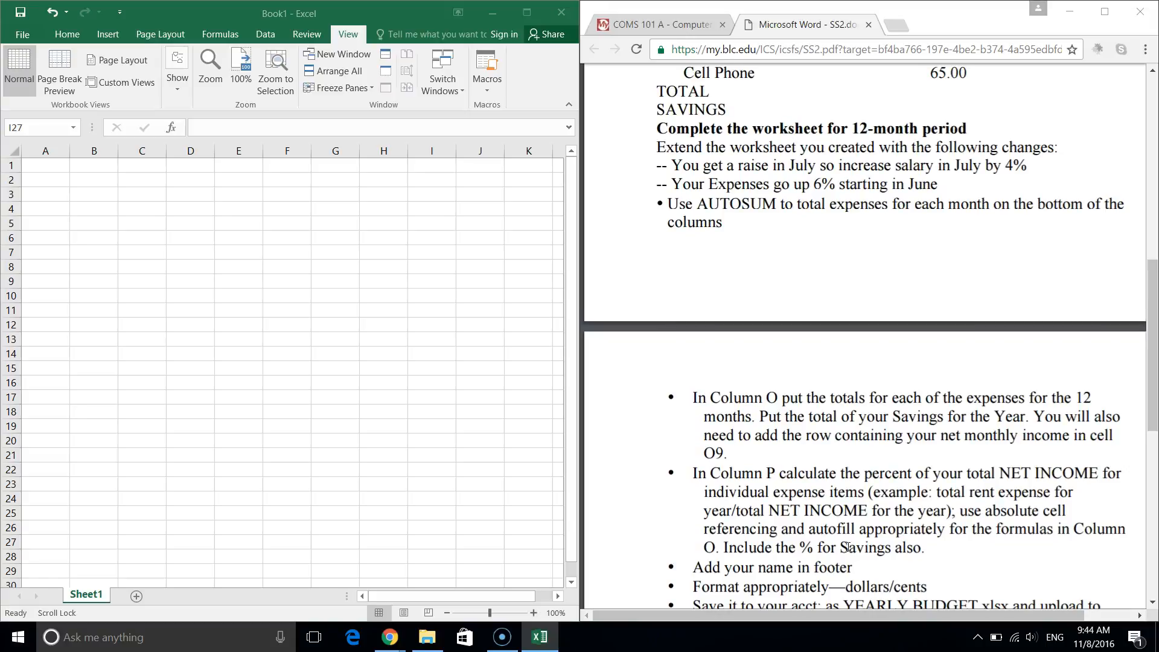
scroll(848, 547, up, 6)
scroll(848, 547, up, 5)
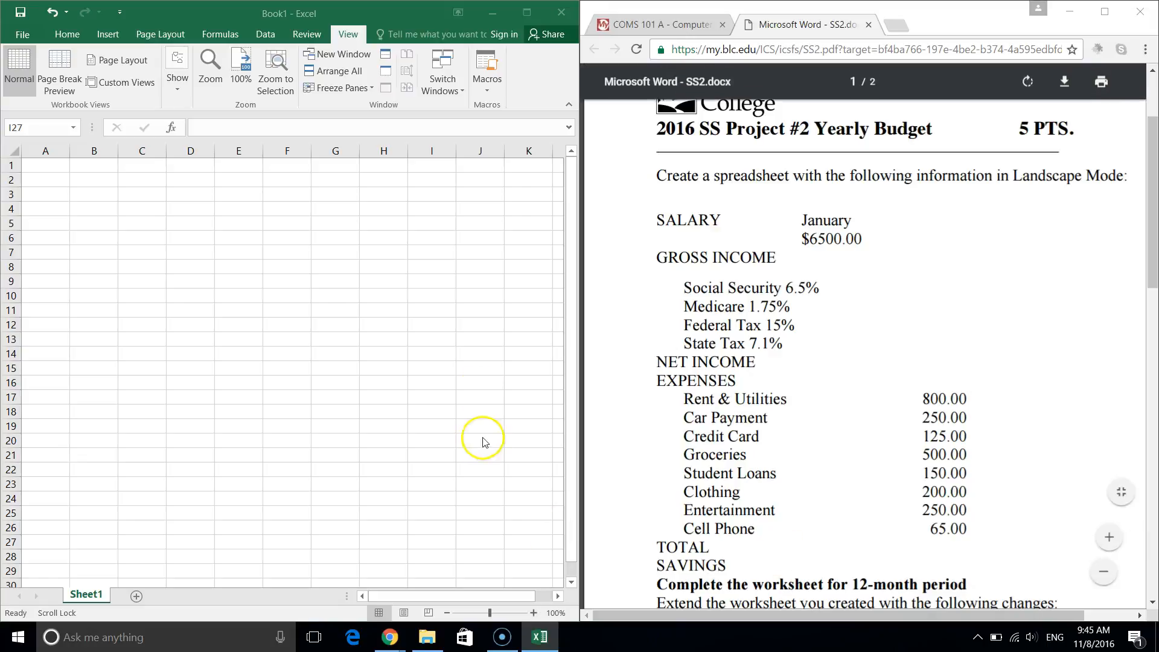
click(42, 169)
Enter the title '2017 Budget' in cell A1 and move down to row 3.
click(42, 167)
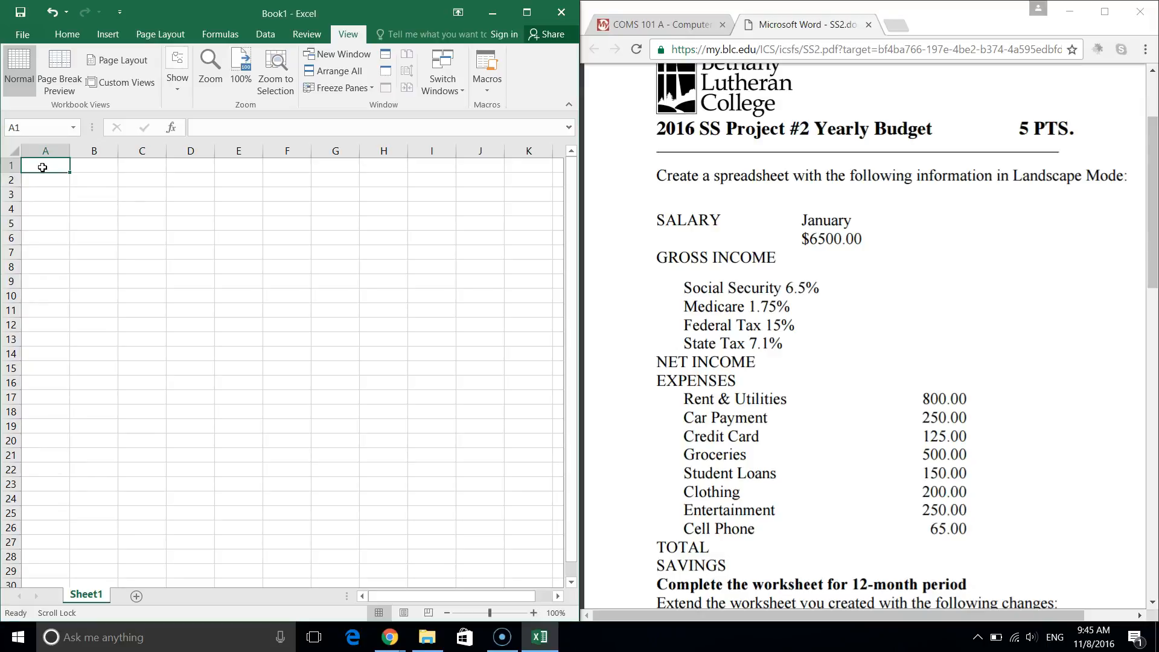
text(2017 Bu)
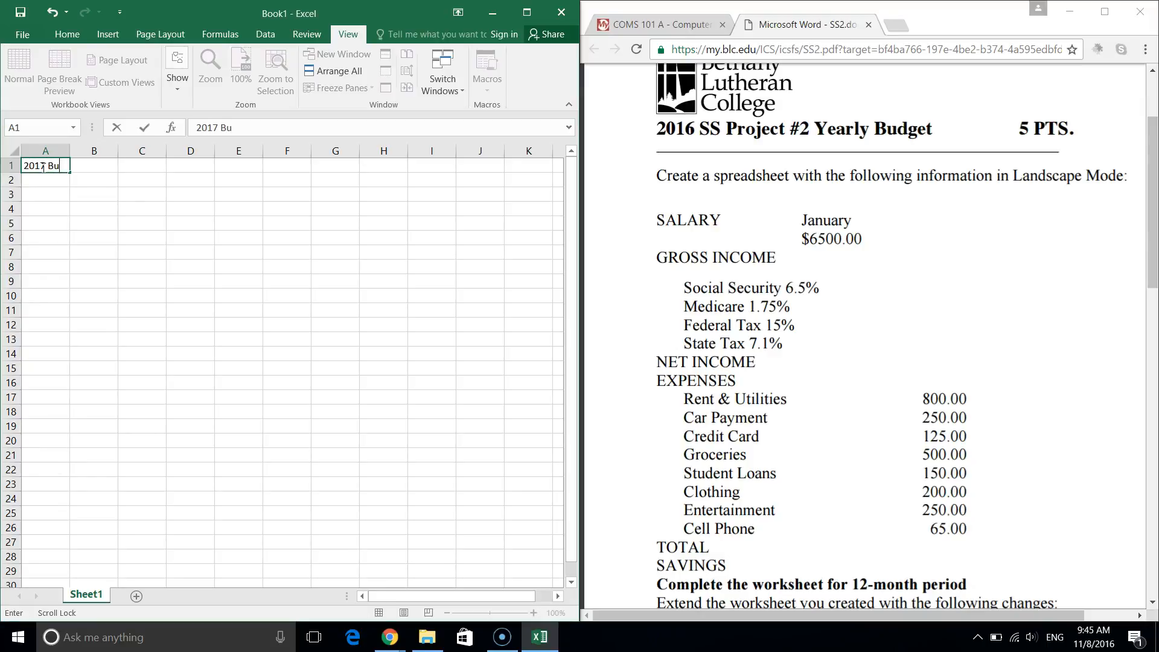
text(dget)
key(Return)
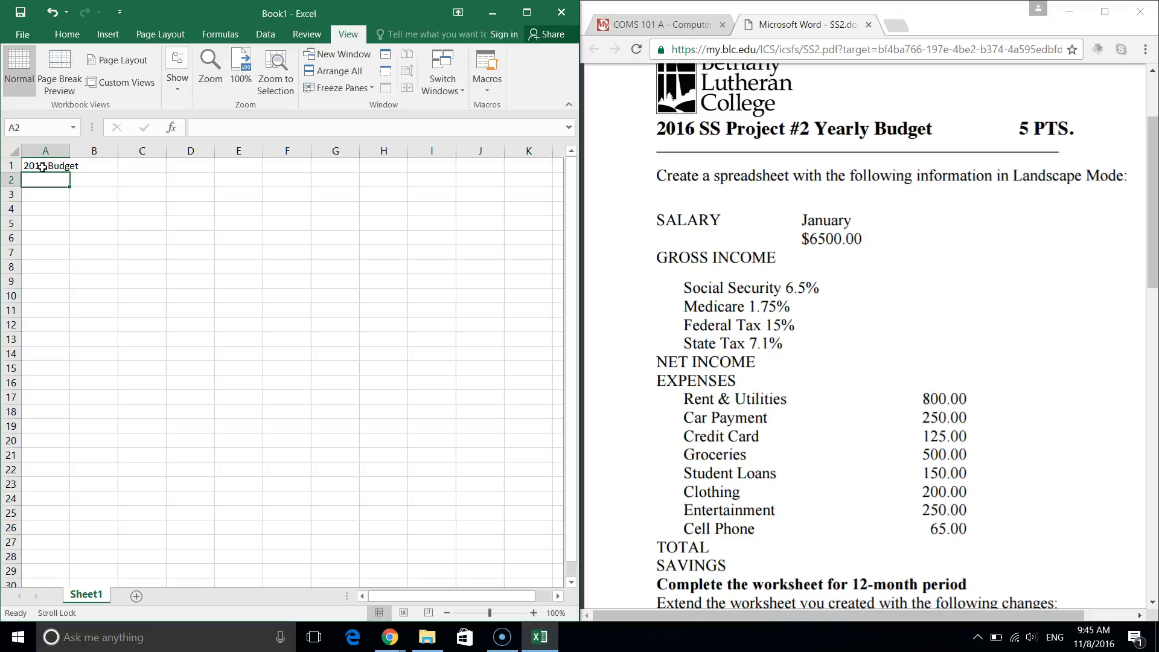
key(Return)
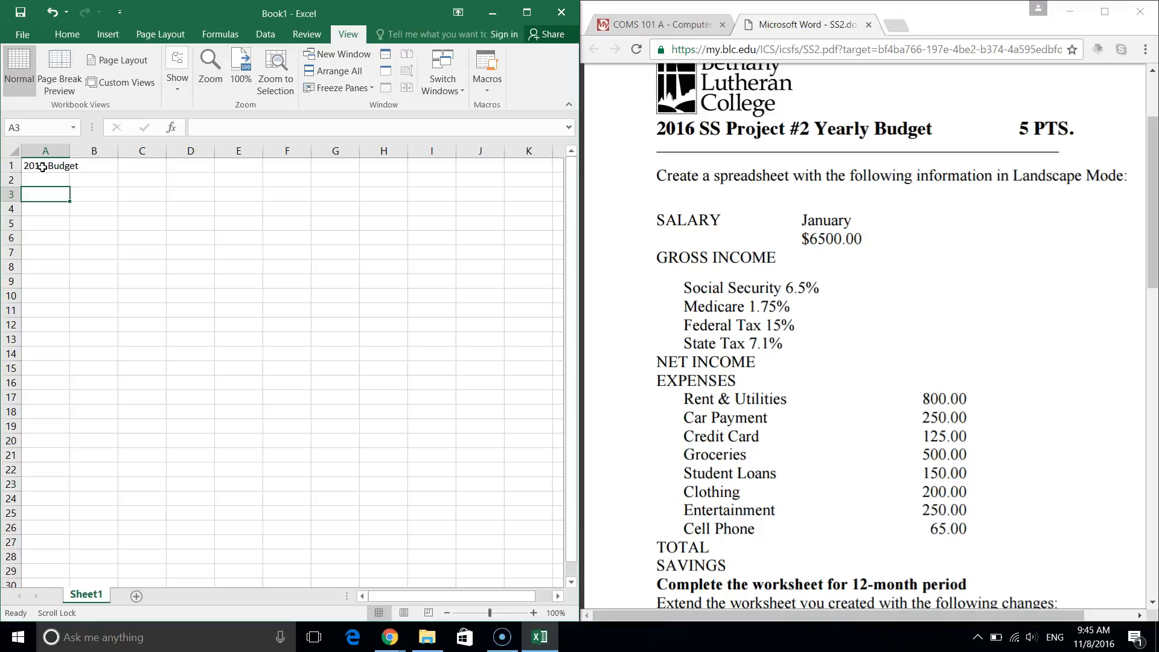
Type SALARY in A3, January in B3, and the 6500 salary in B4.
text(SALARY)
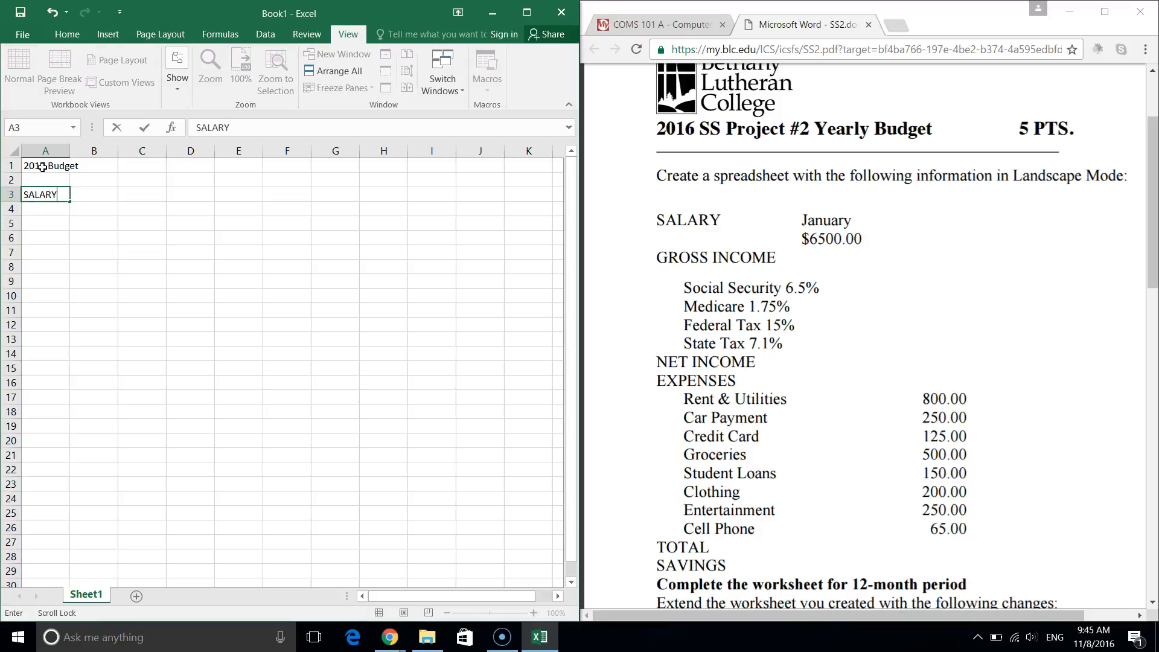
key(Tab)
text(January)
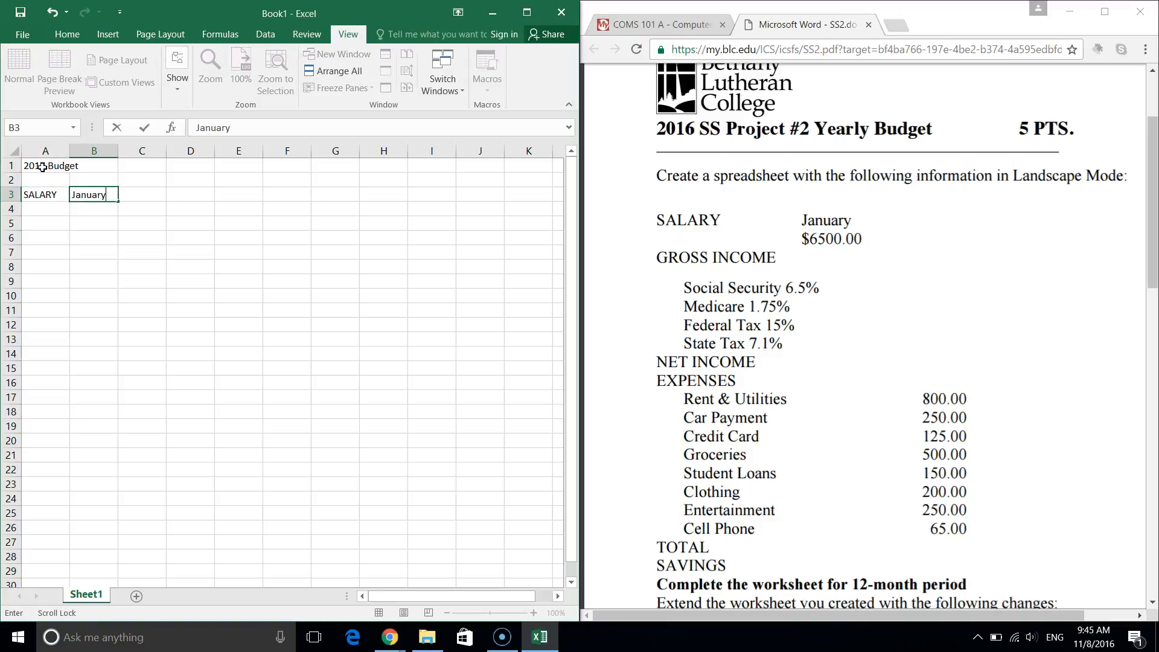
key(Return)
key(Right)
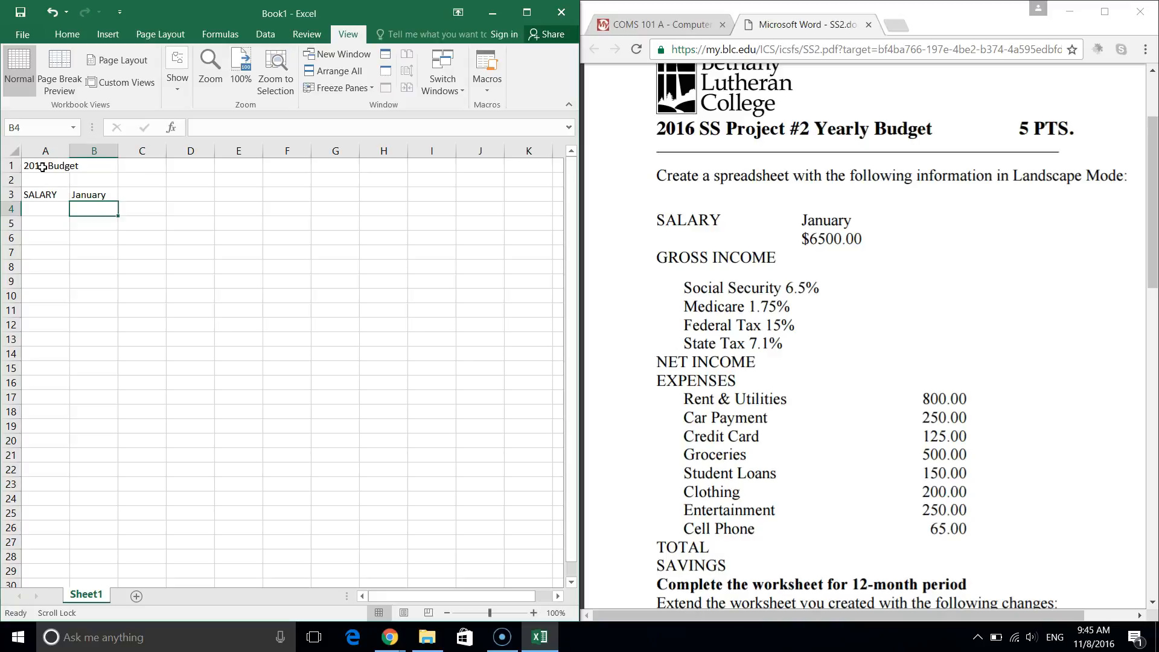
text(6500)
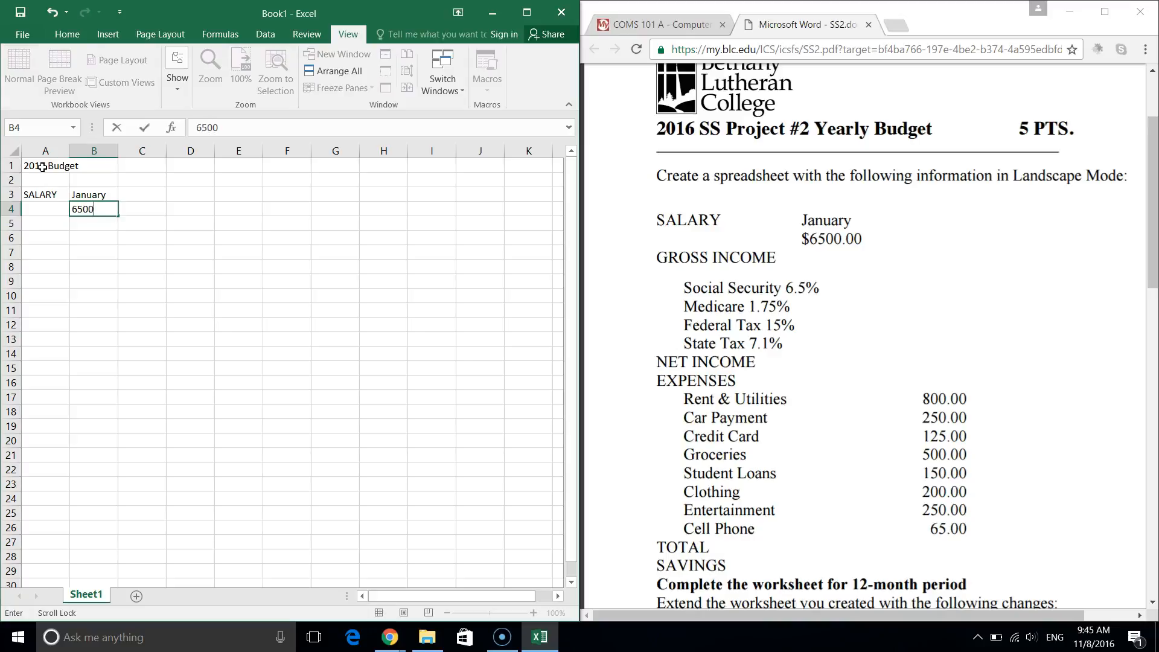
key(Return)
key(Left)
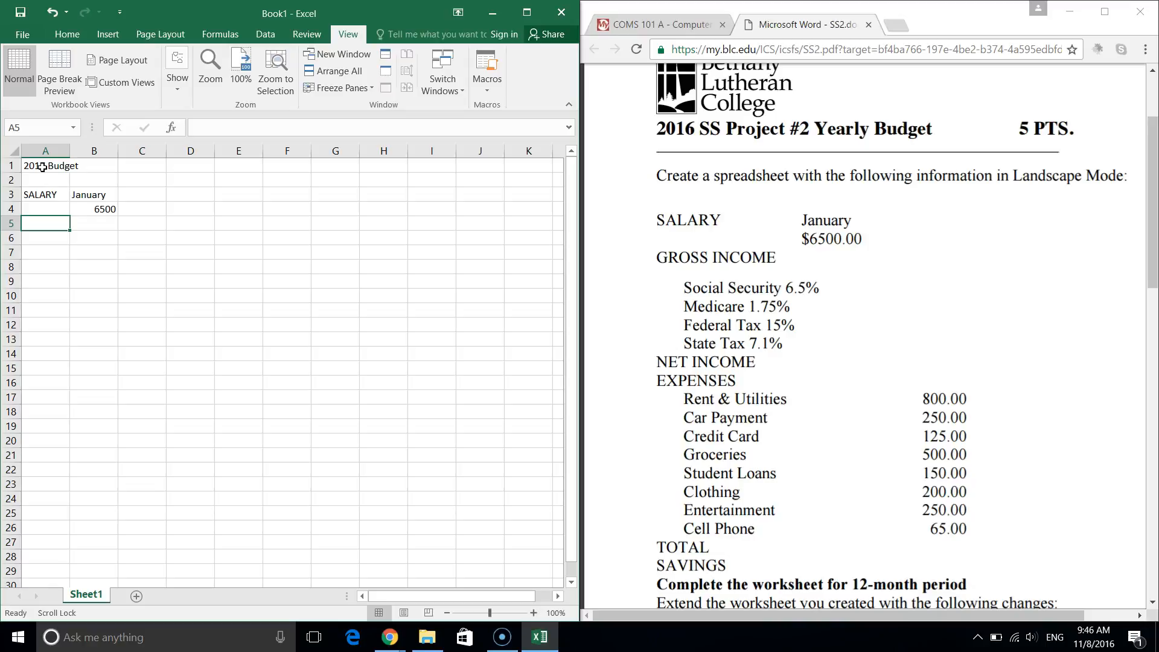
Drag the SALARY label from A3 down into A4, beside the 6500 amount.
click(34, 195)
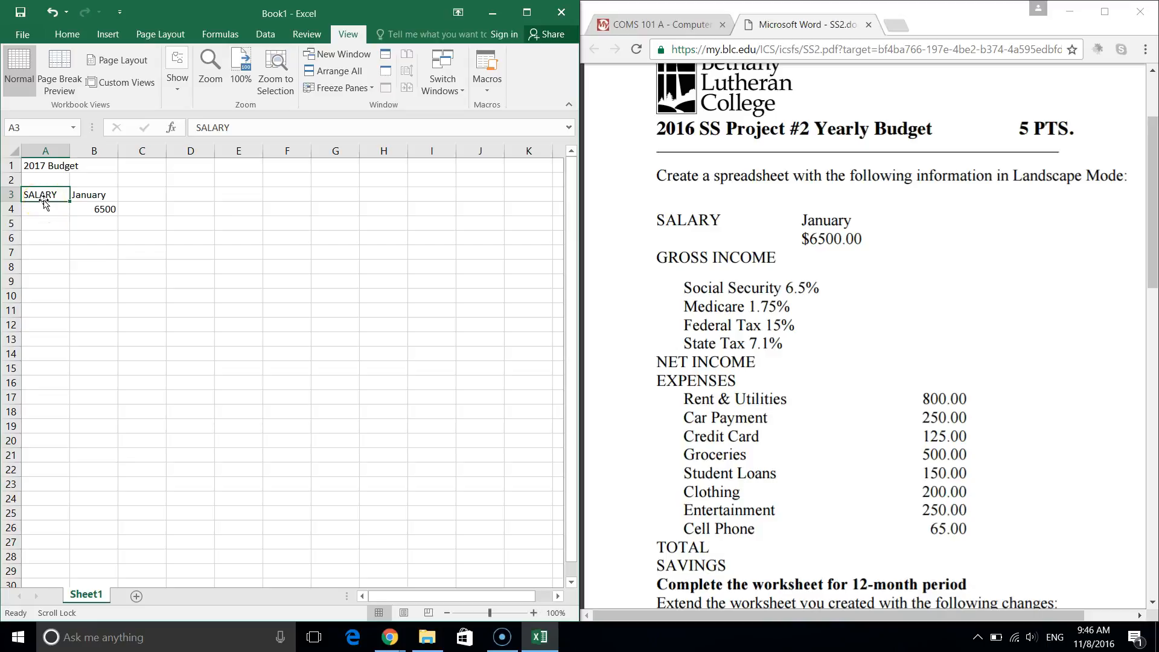
drag(44, 204, 239, 284)
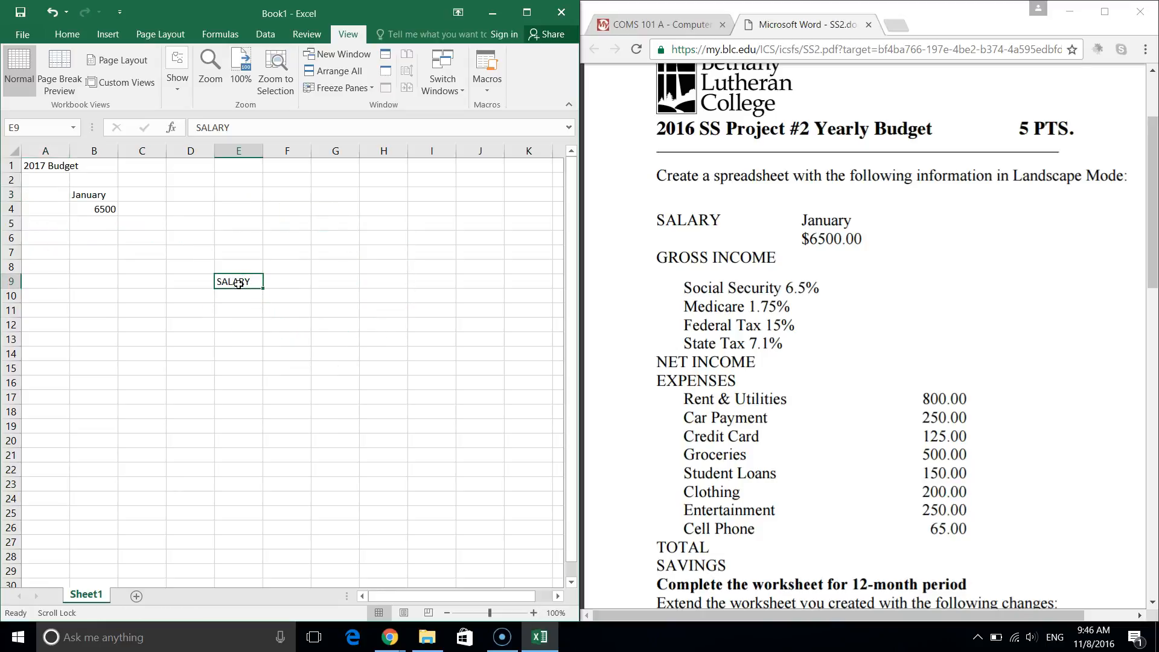
drag(239, 285, 27, 210)
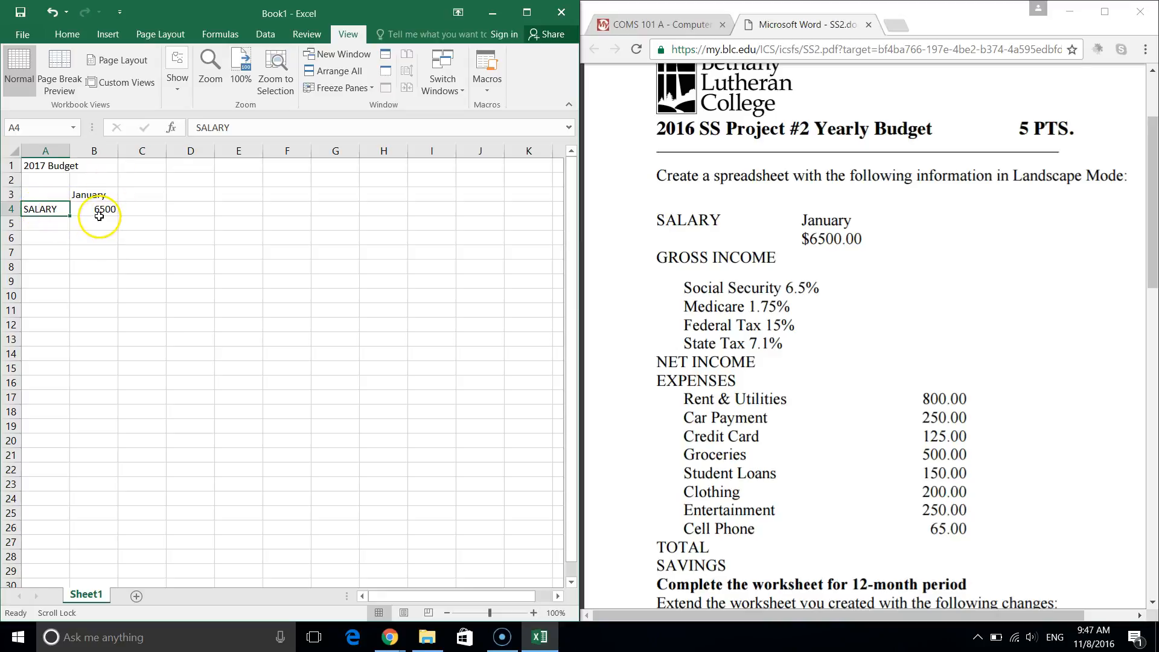
click(39, 242)
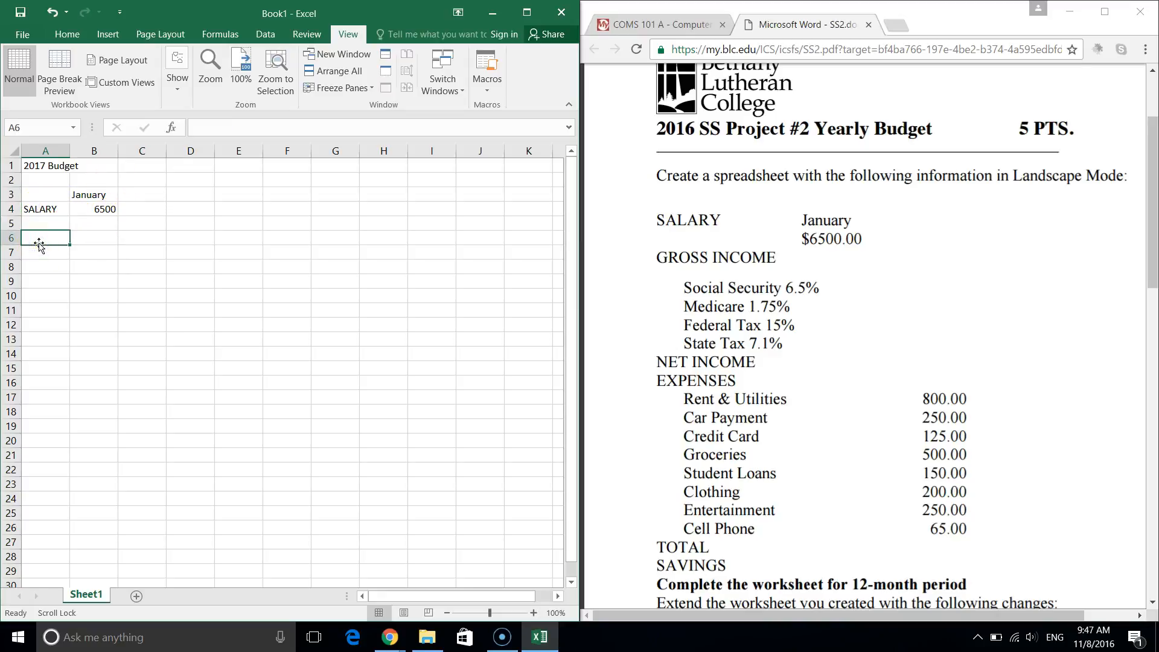
Enter GROSS INCOME in A6, then Social Security in A7 with 6.5 in B7.
text(GROSS INCOME)
key(Tab)
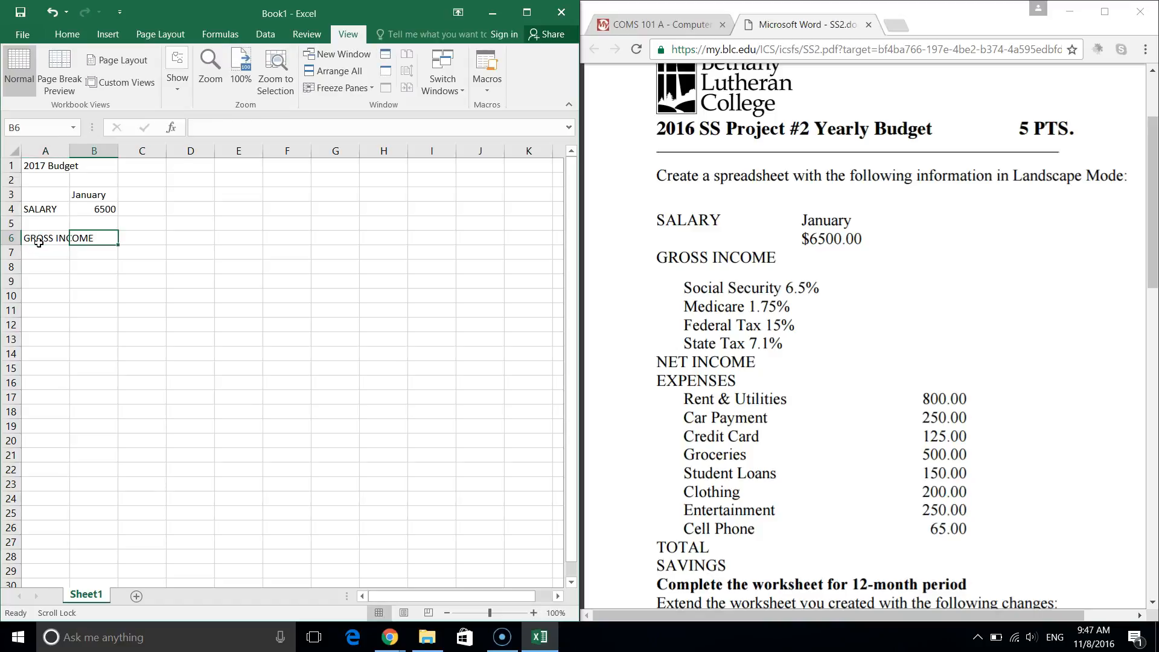
key(Return)
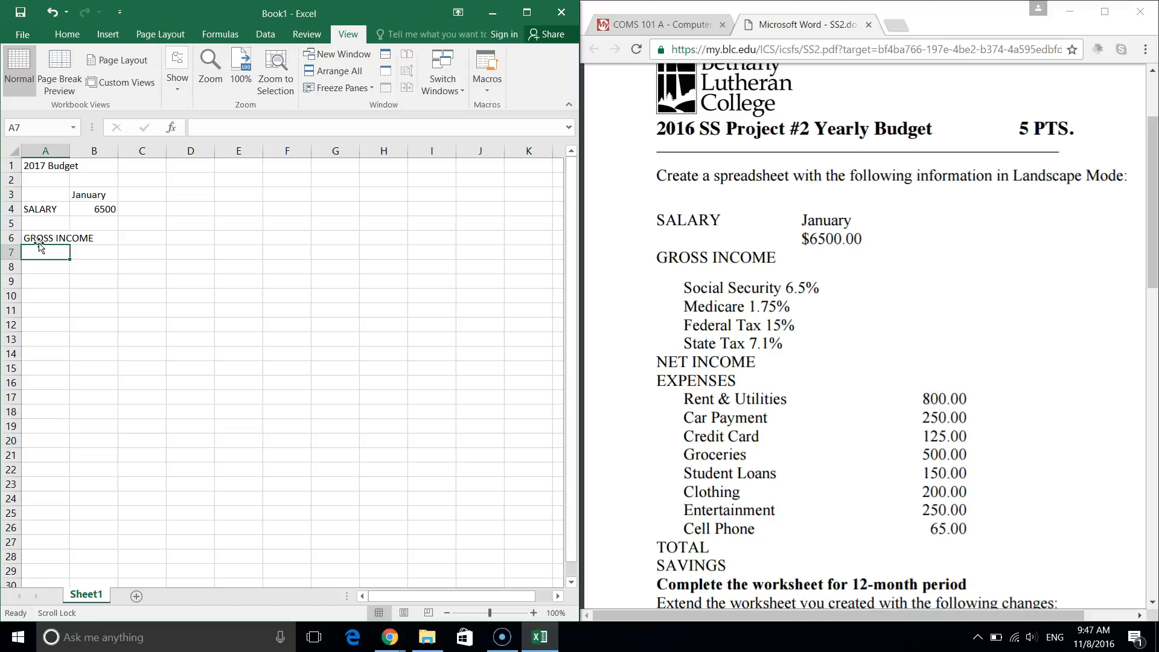
text(Social Sec)
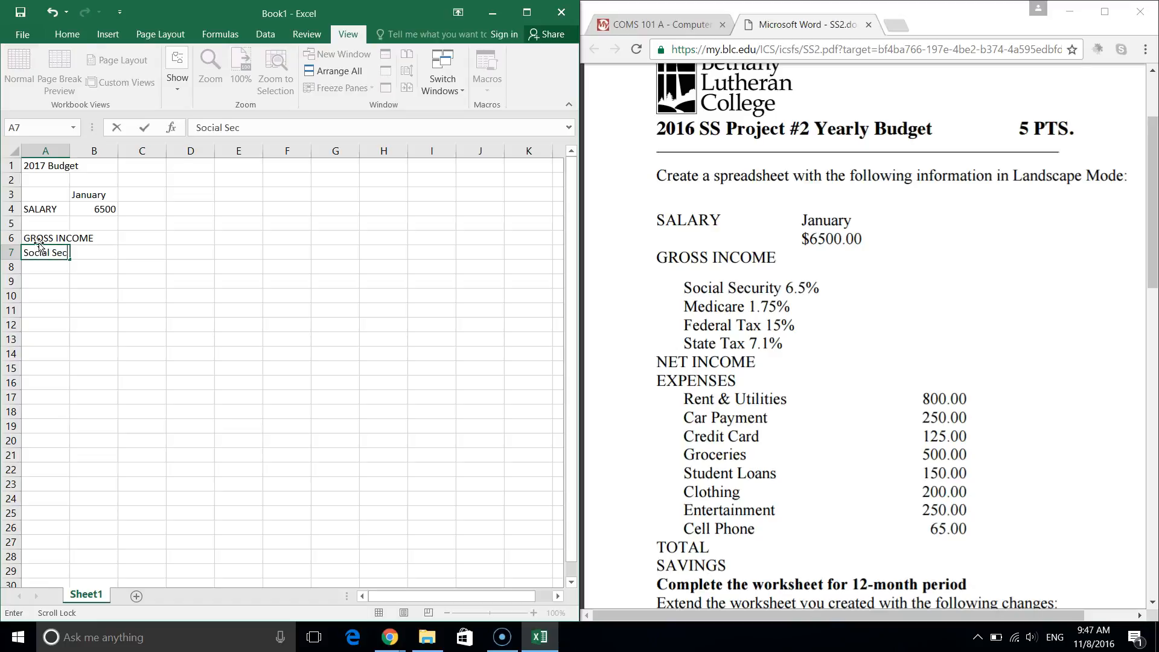
text(urity)
key(Tab)
text(6.5)
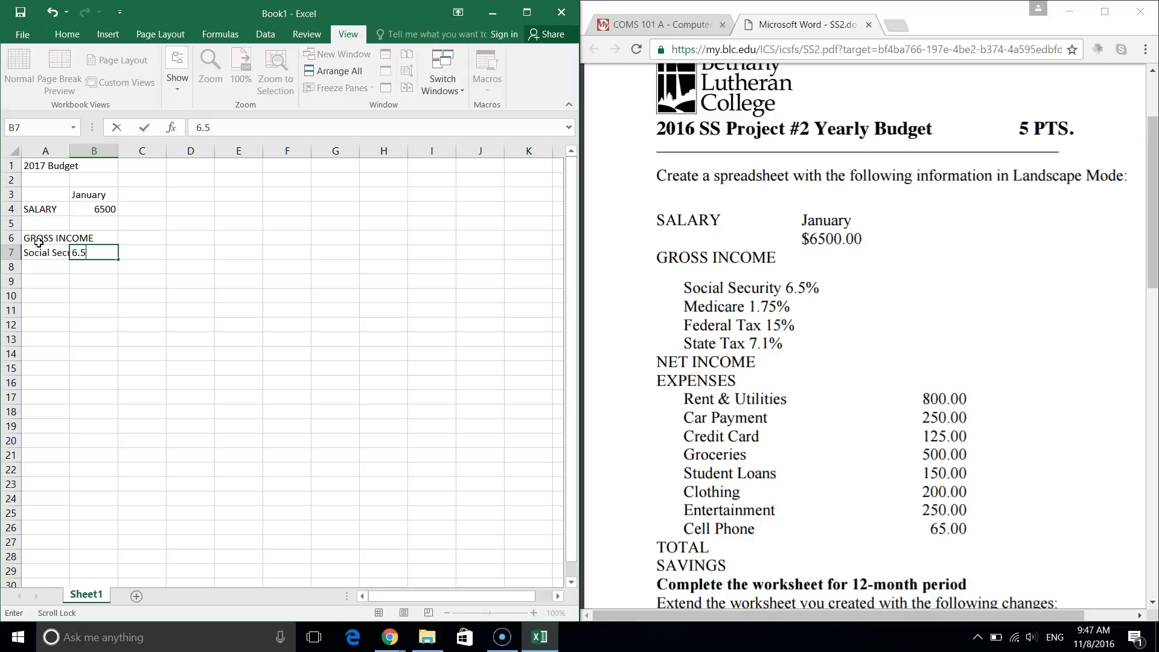
key(Return)
Add the Medicare (typed 'Medicate'), Federal Tax and State Tax labels in A8:A10.
text(M)
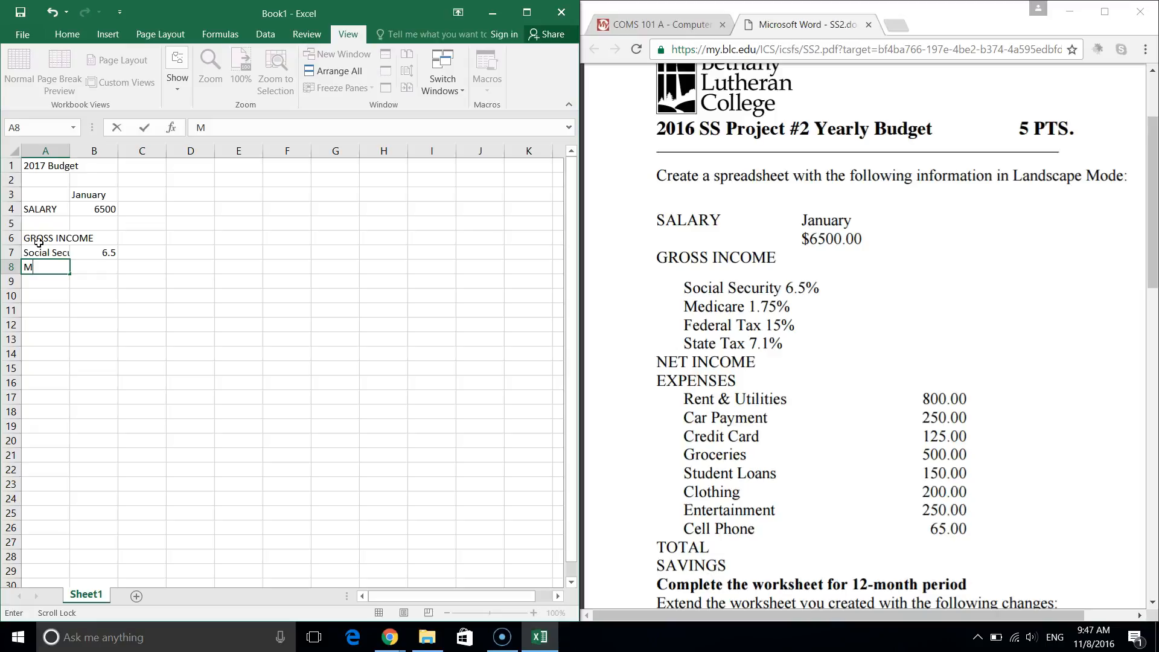
text(edicat)
text(e)
key(Tab)
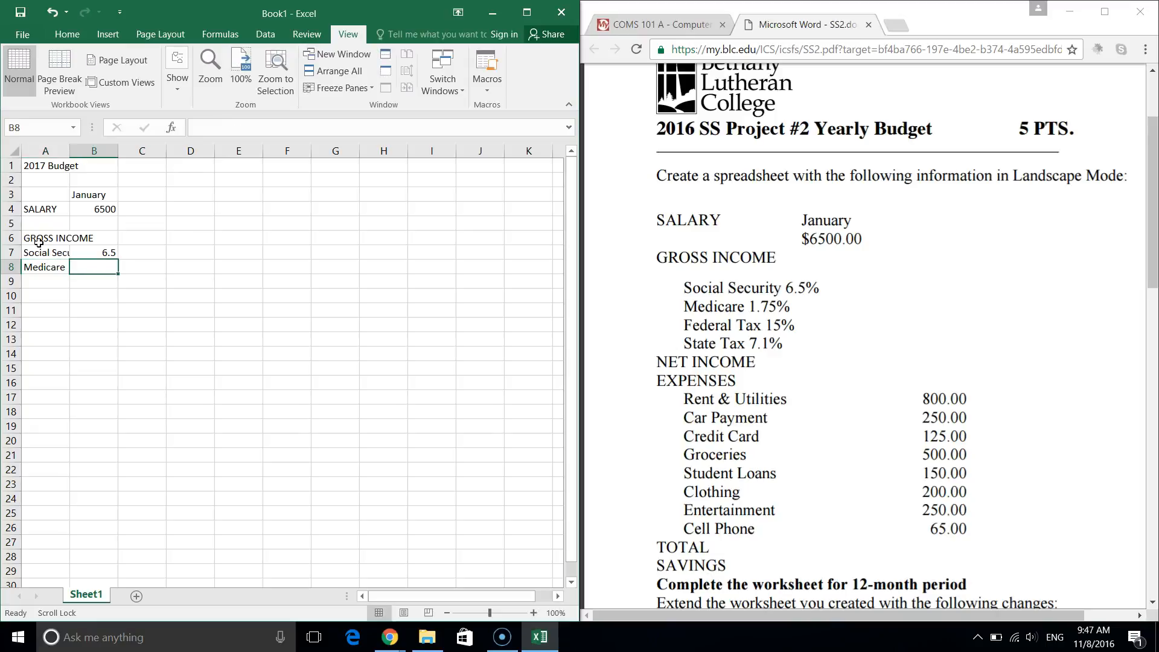
key(Return)
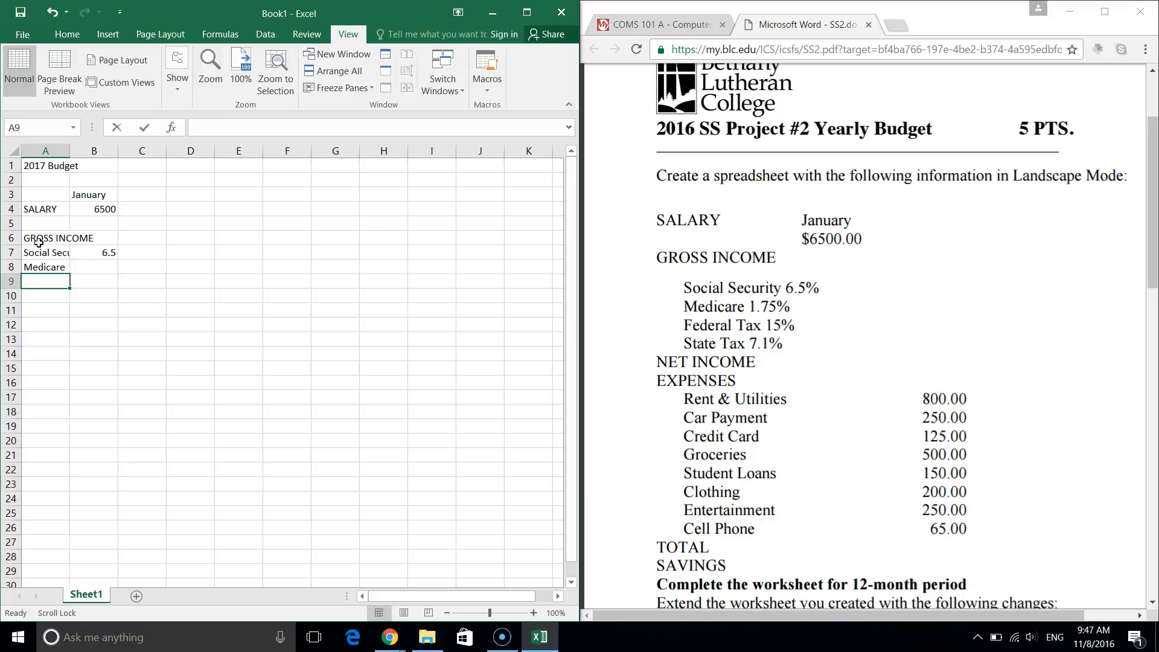
text(Federal Tax)
key(Return)
text(State Tax)
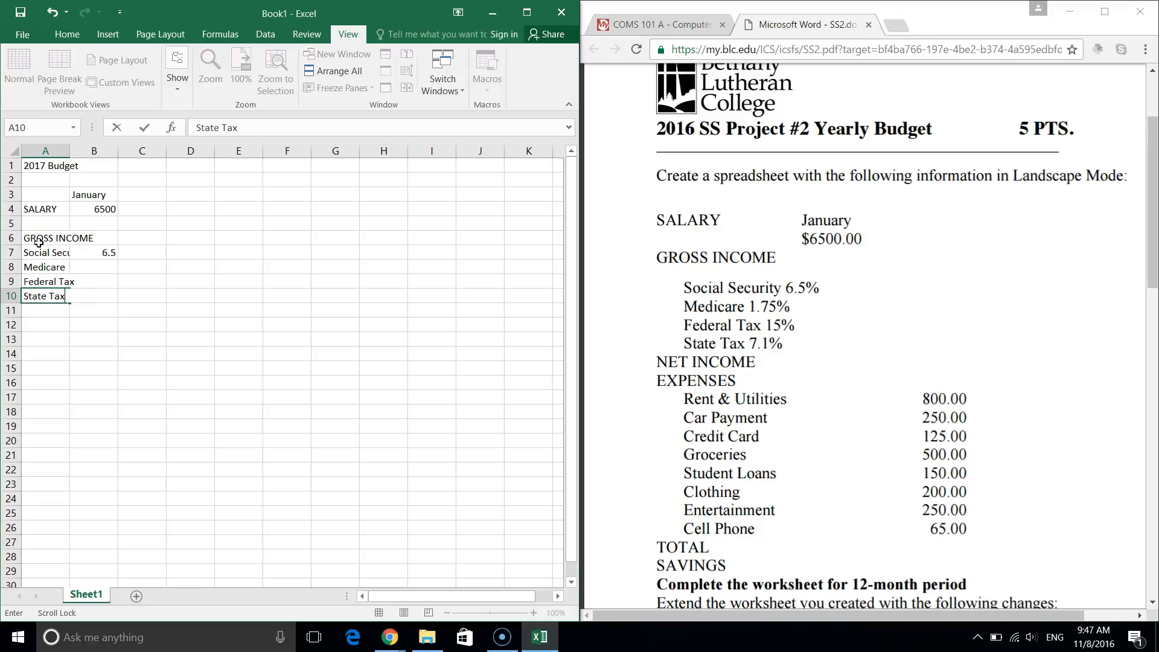
key(Return)
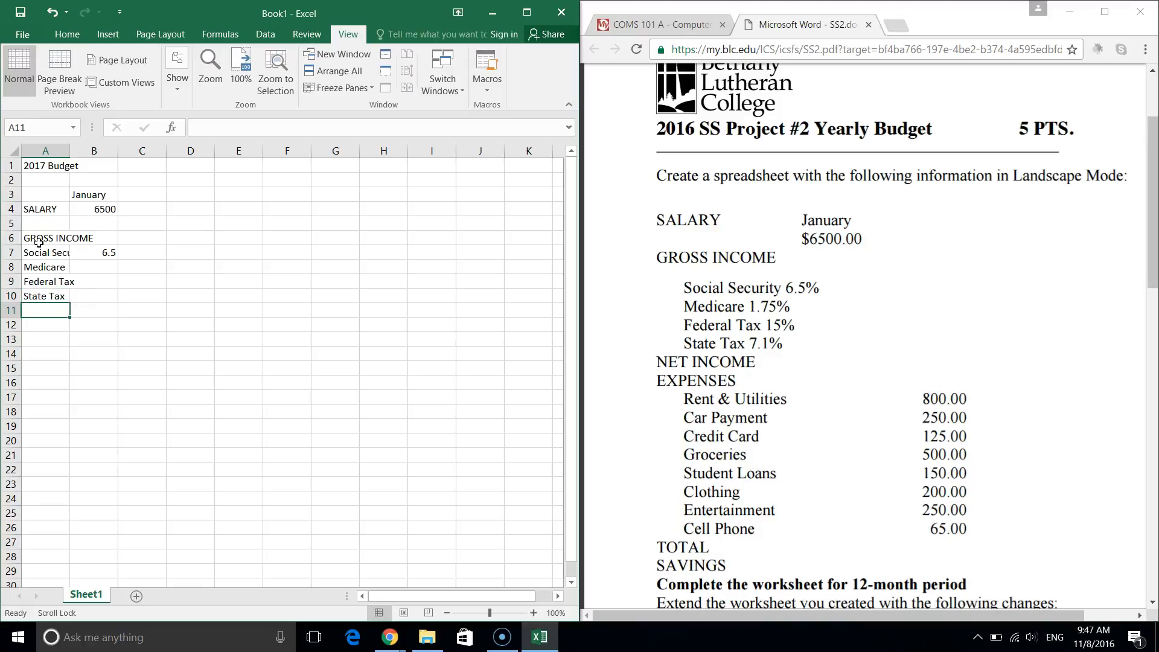
click(102, 253)
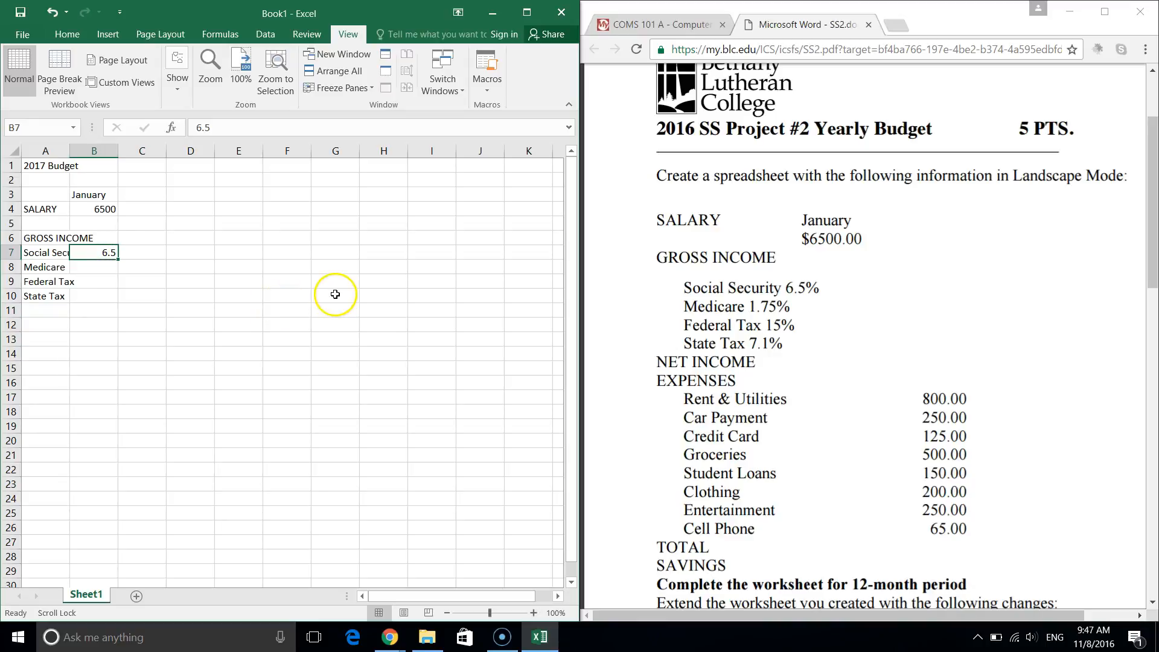
Apply Percent Style to B7, then to the whole tax-rate range B7:B10.
click(67, 35)
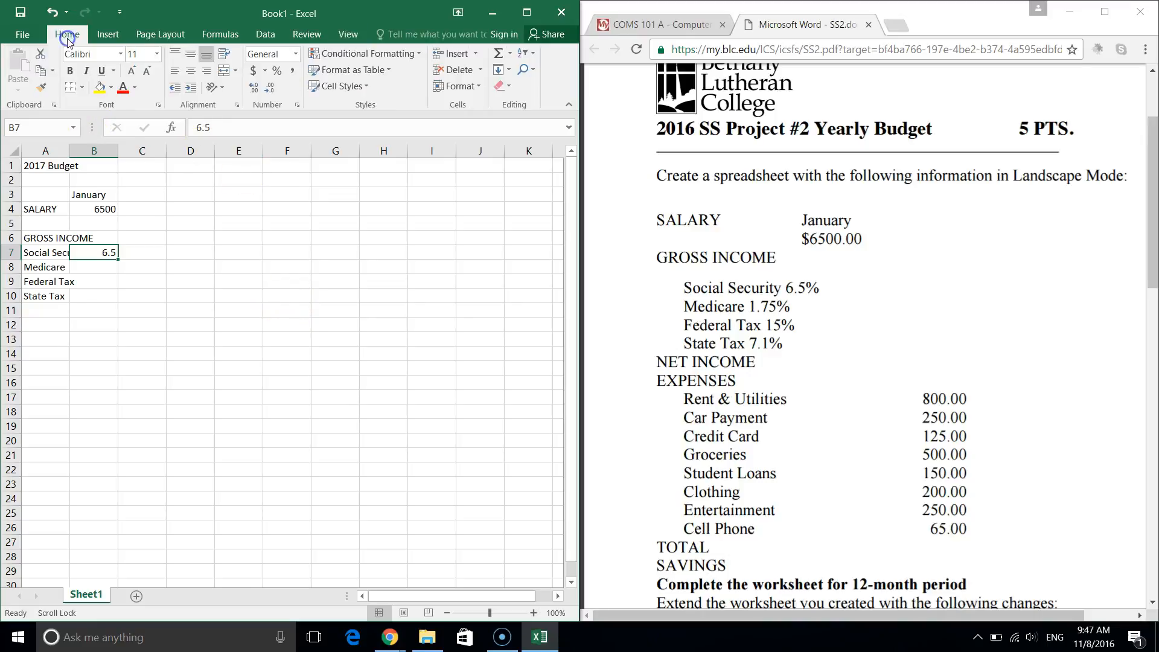
click(277, 73)
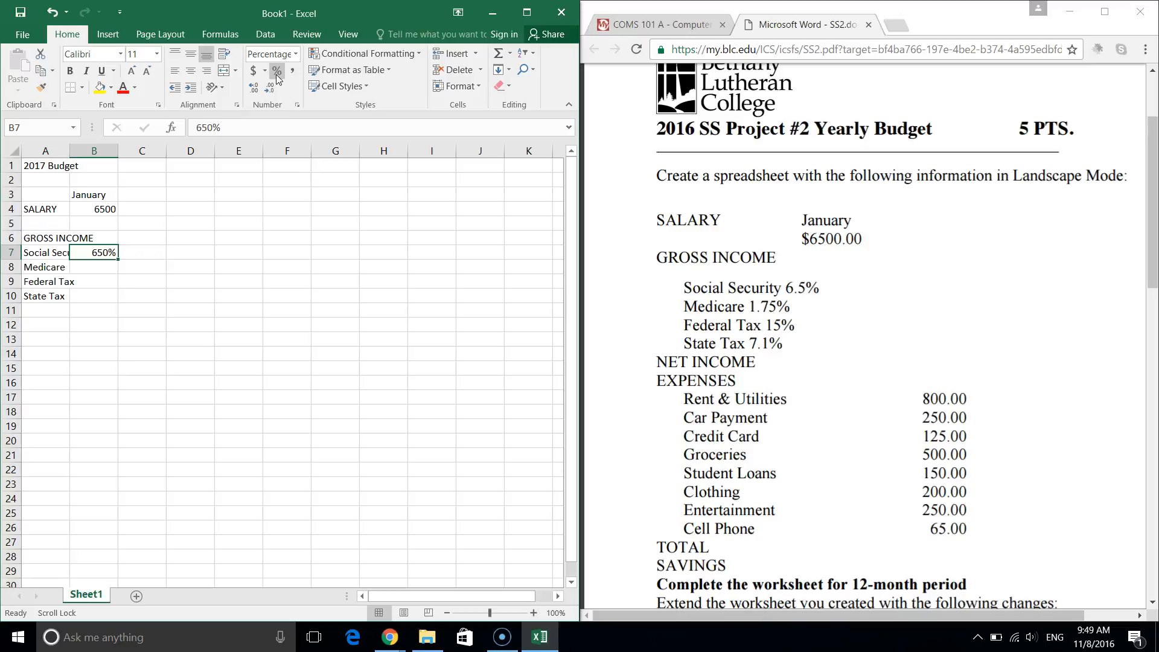
click(104, 252)
drag(104, 253, 95, 297)
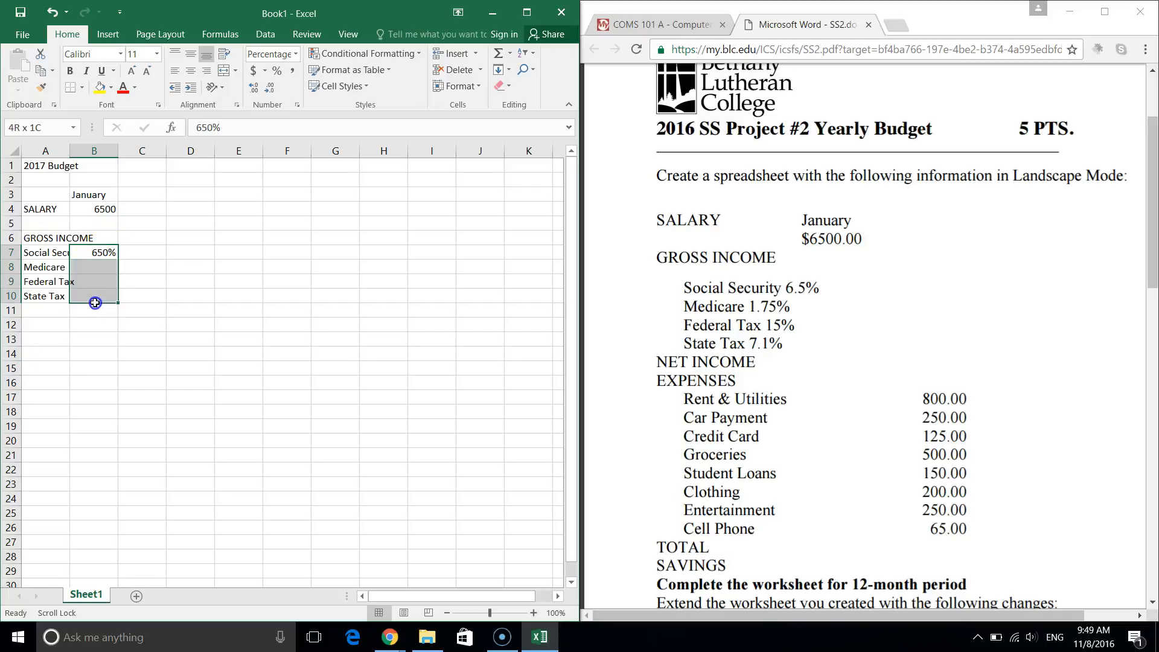
click(279, 75)
Re-enter the tax rates 6.5, 1.75, 15 and 7.1 in B7:B10 and check the stored values.
click(101, 252)
text(6.5)
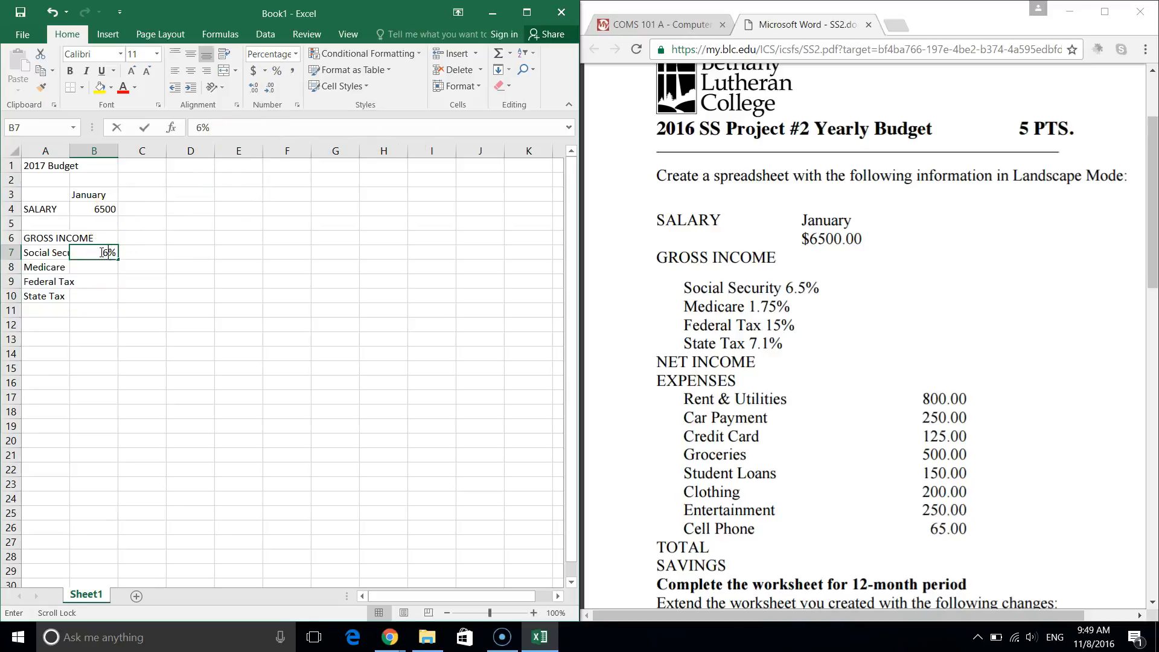
key(Return)
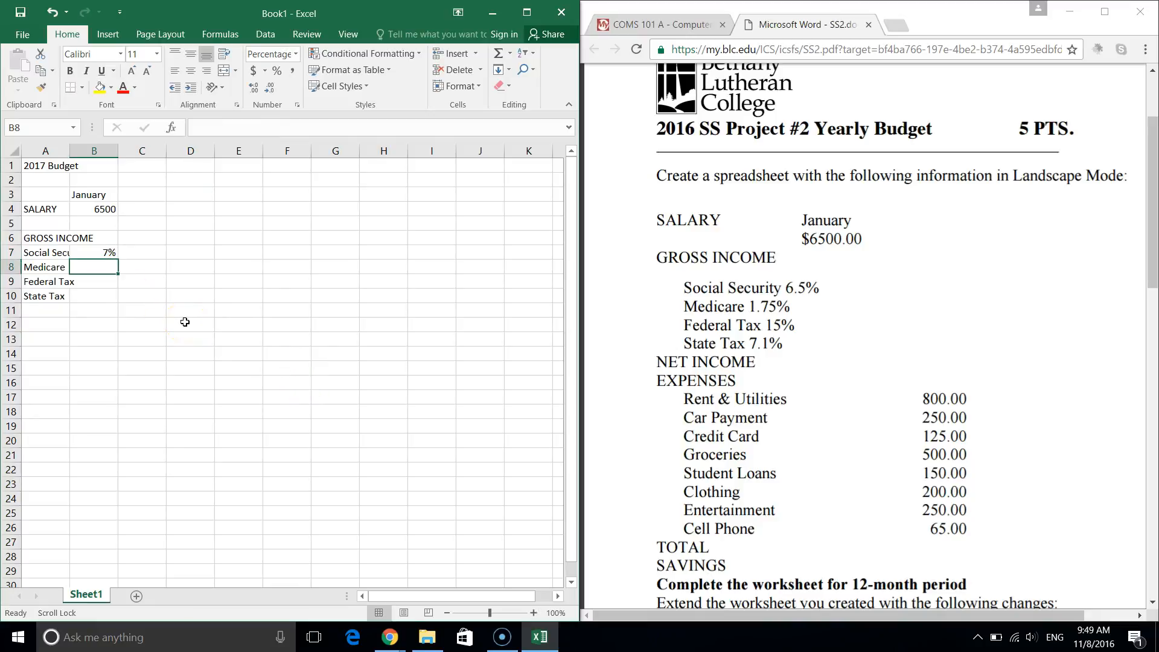
text(1.75)
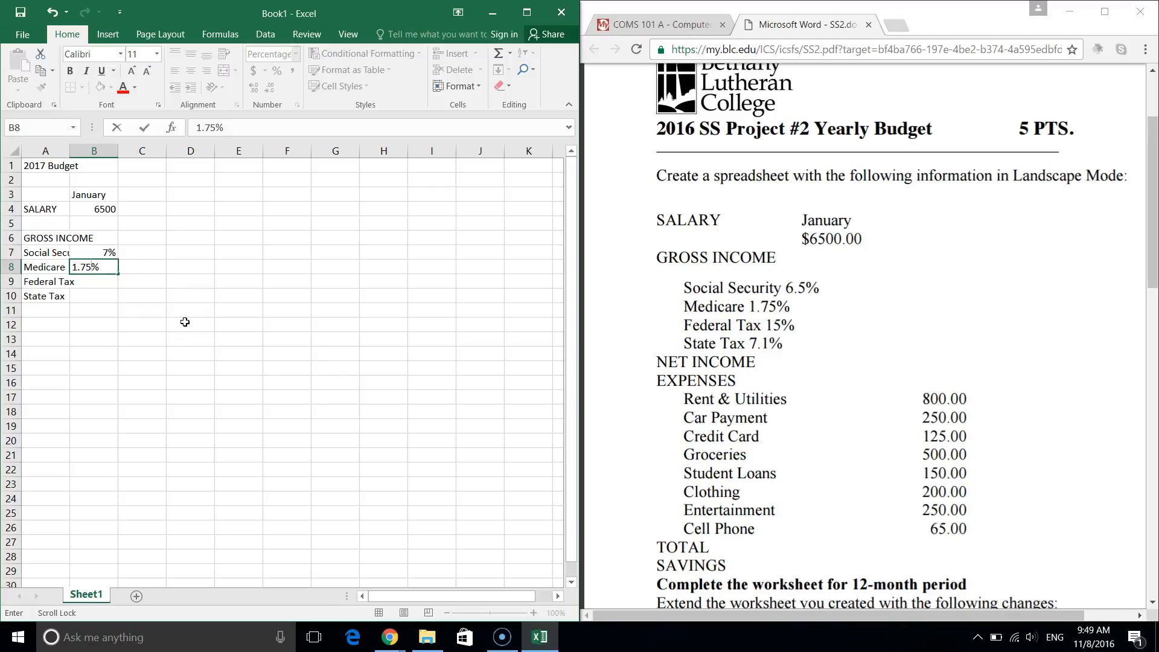
key(Return)
text(15)
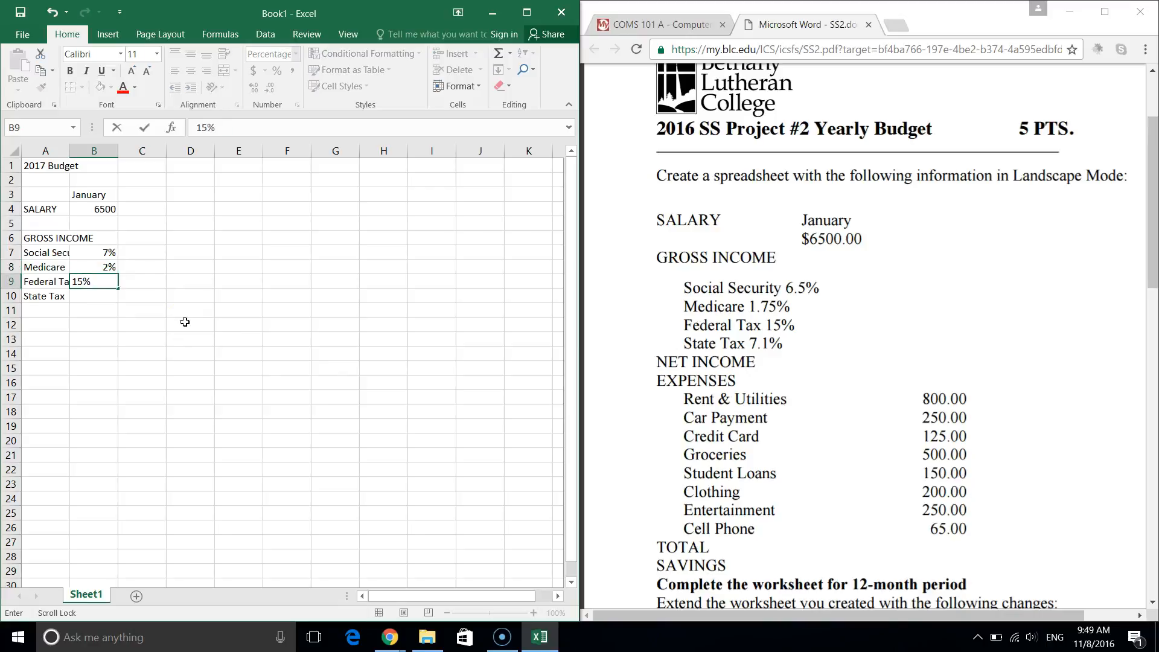
key(Return)
text(7.1)
key(Return)
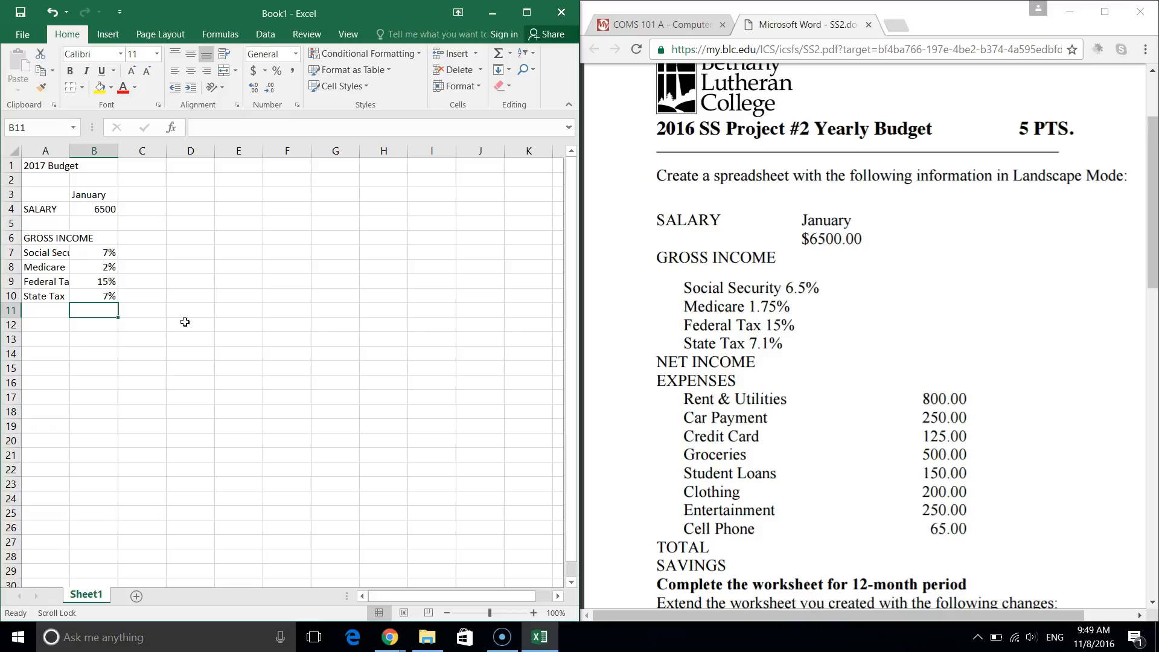
click(107, 253)
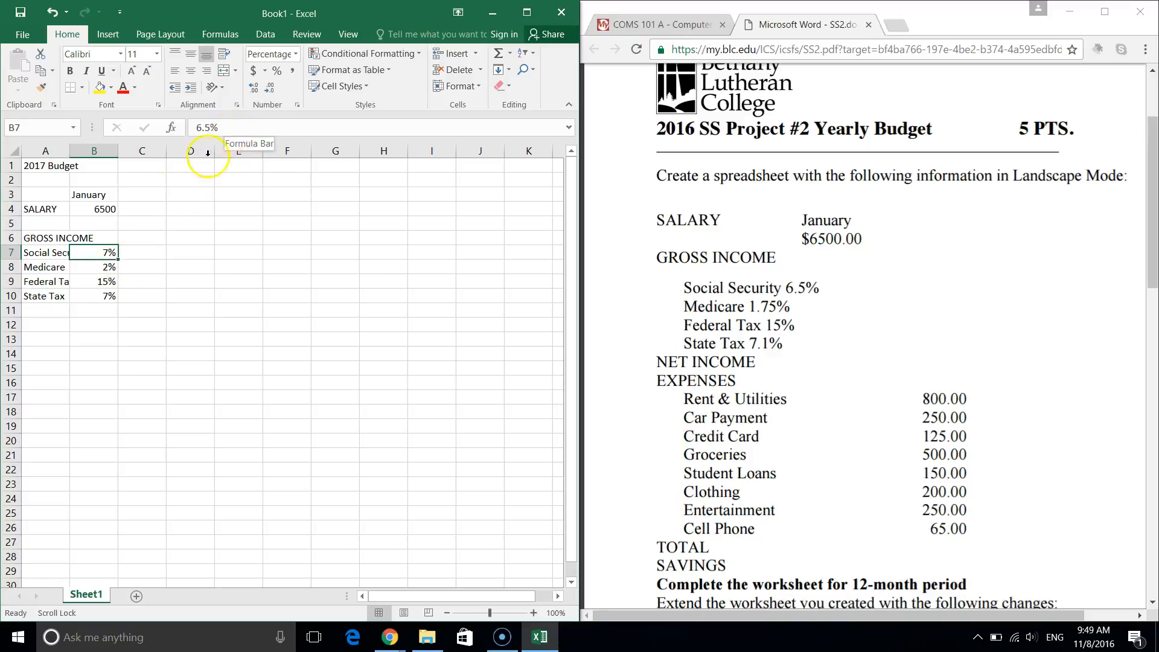
click(106, 268)
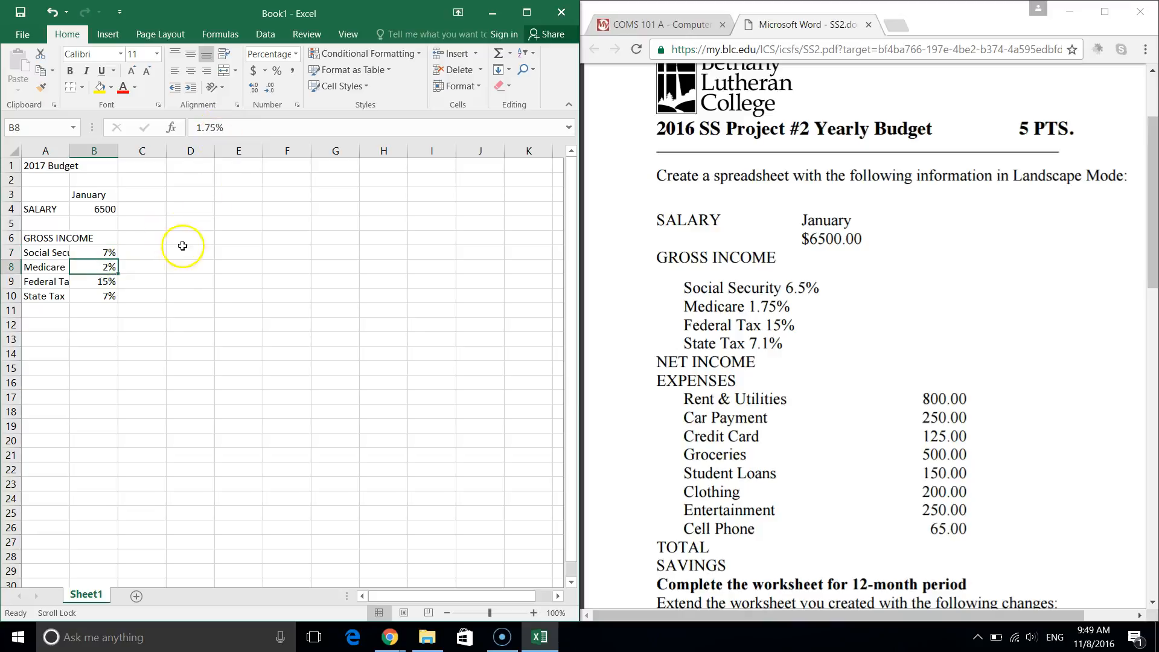
click(104, 253)
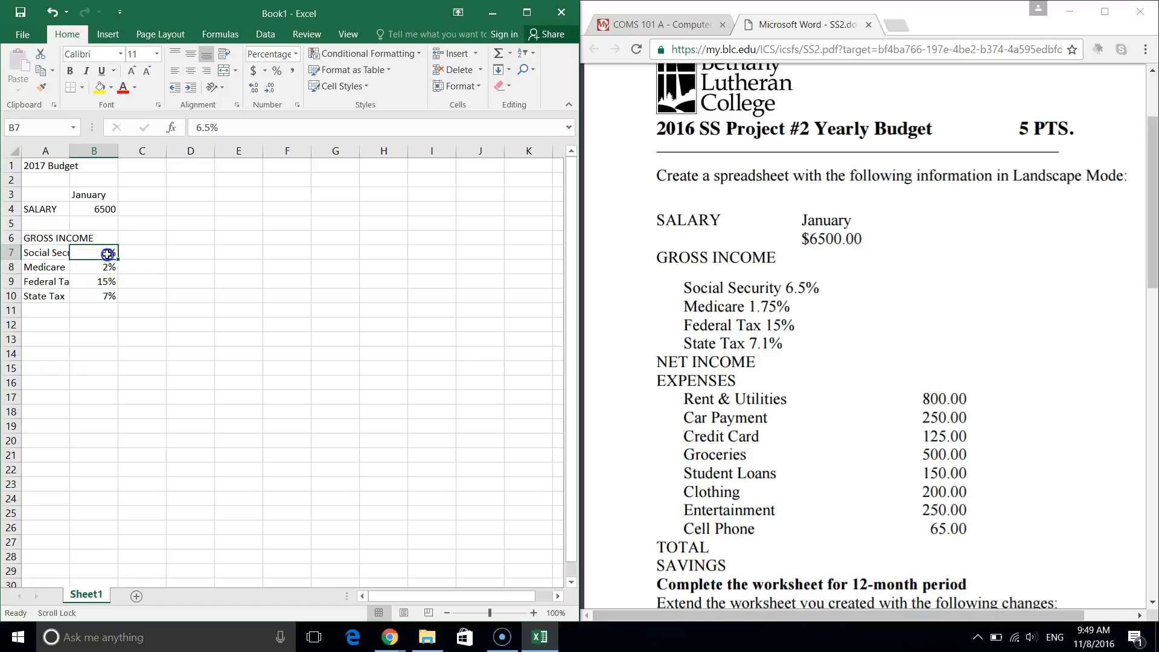
Adjust decimal places so the rates show 6.5%, 1.75%, 15% and 7.1%.
click(254, 91)
click(98, 267)
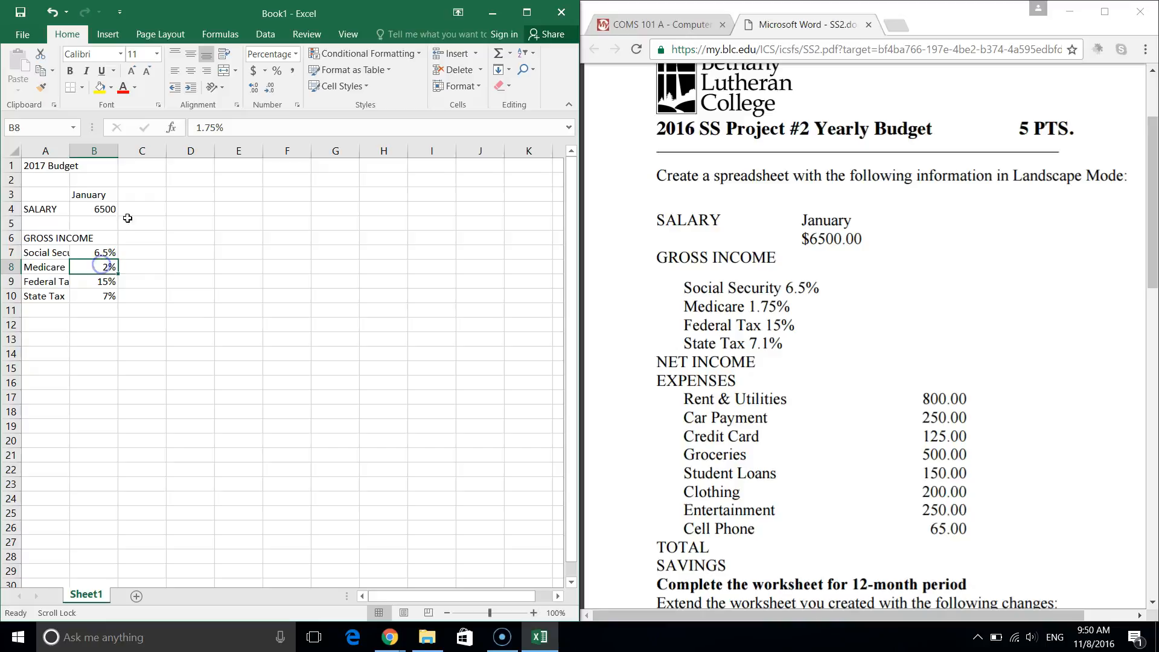
click(255, 89)
click(255, 88)
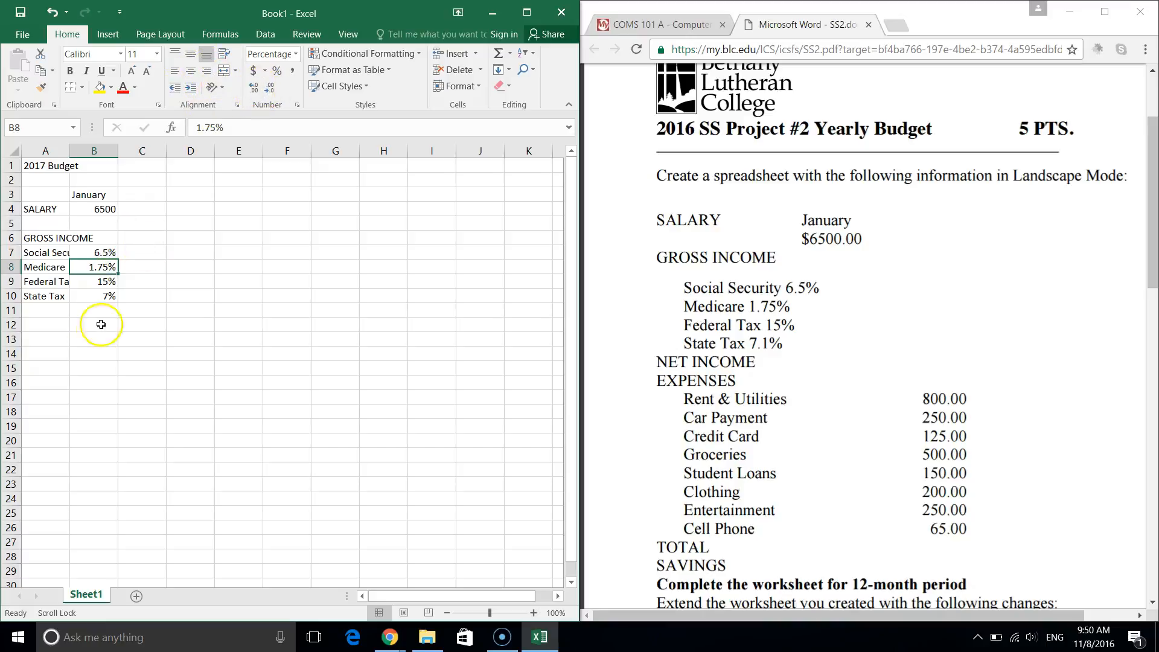
click(105, 298)
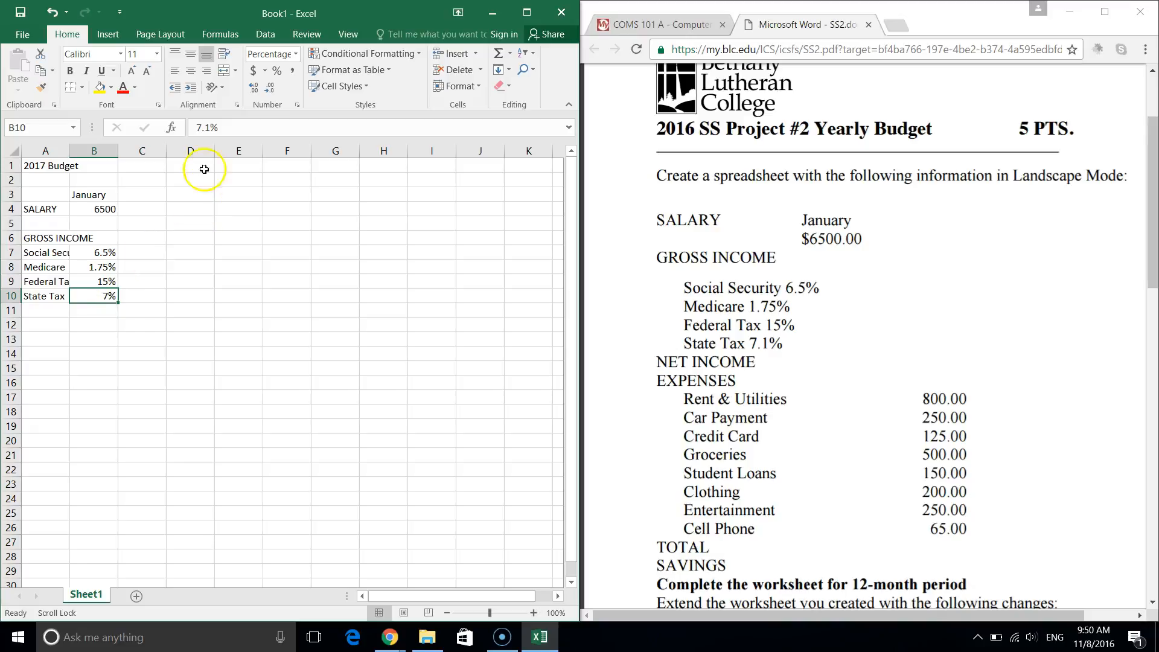
click(254, 88)
click(105, 281)
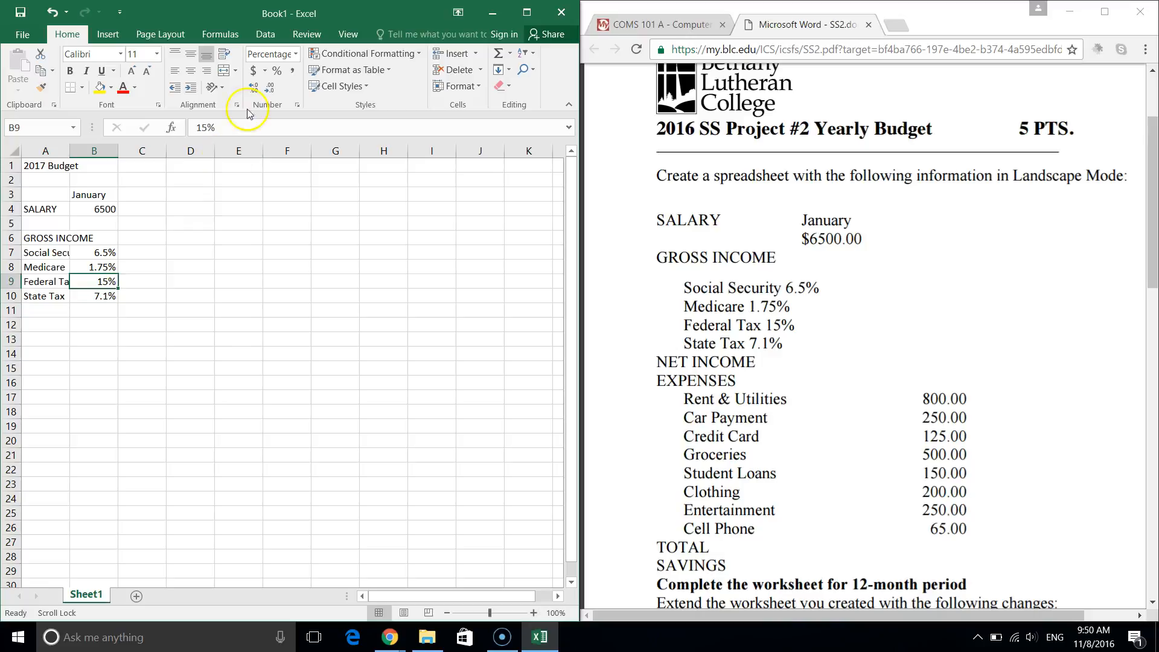
click(255, 92)
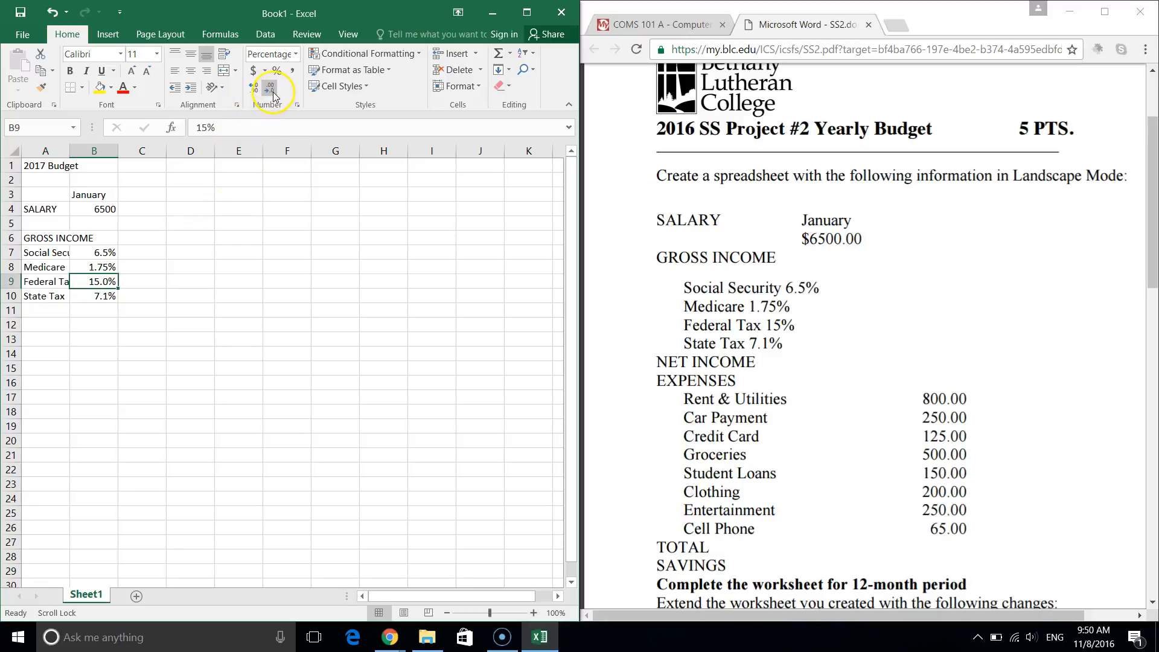
click(272, 92)
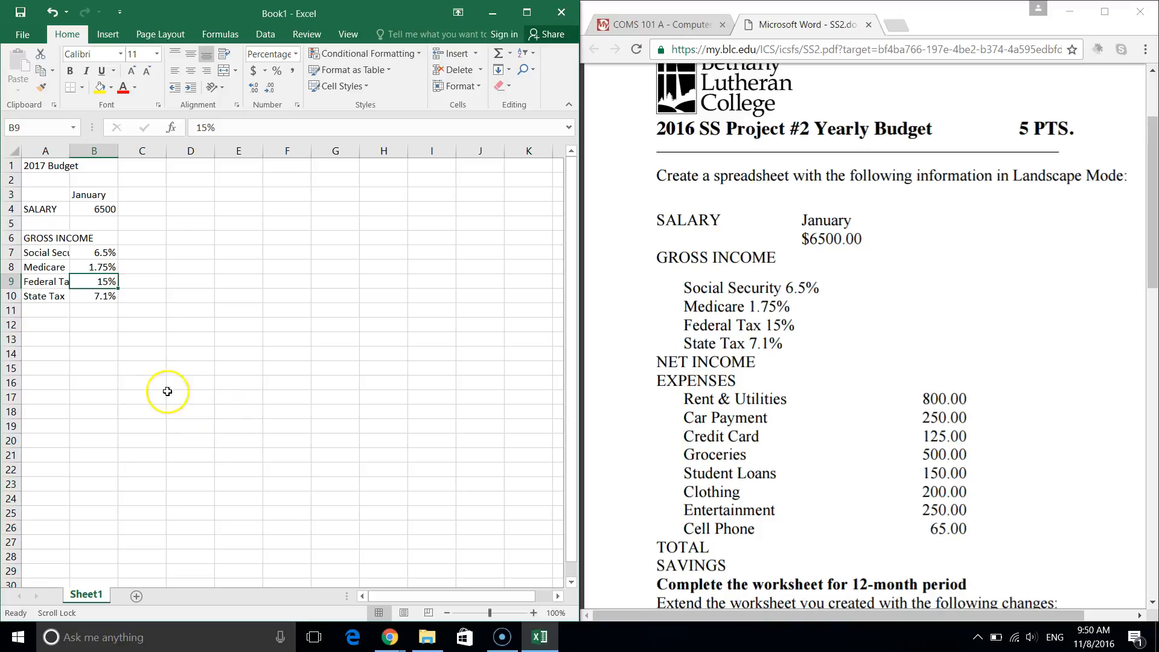
Enter the NET INCOME label in cell A12, below the State Tax row.
click(47, 309)
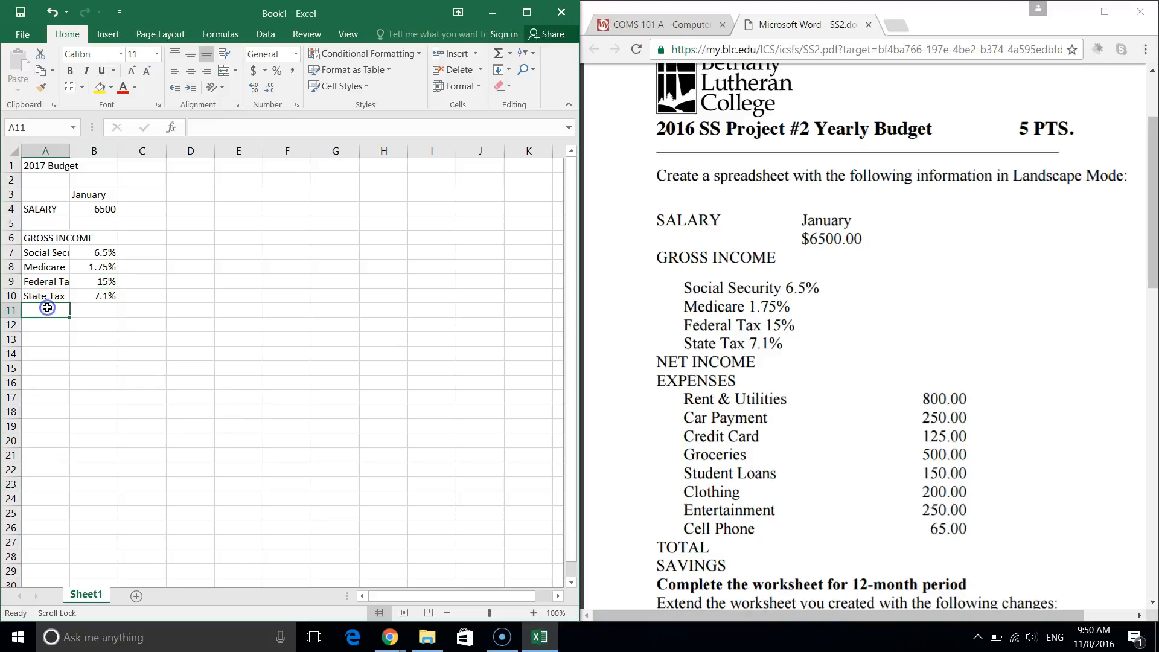
click(50, 323)
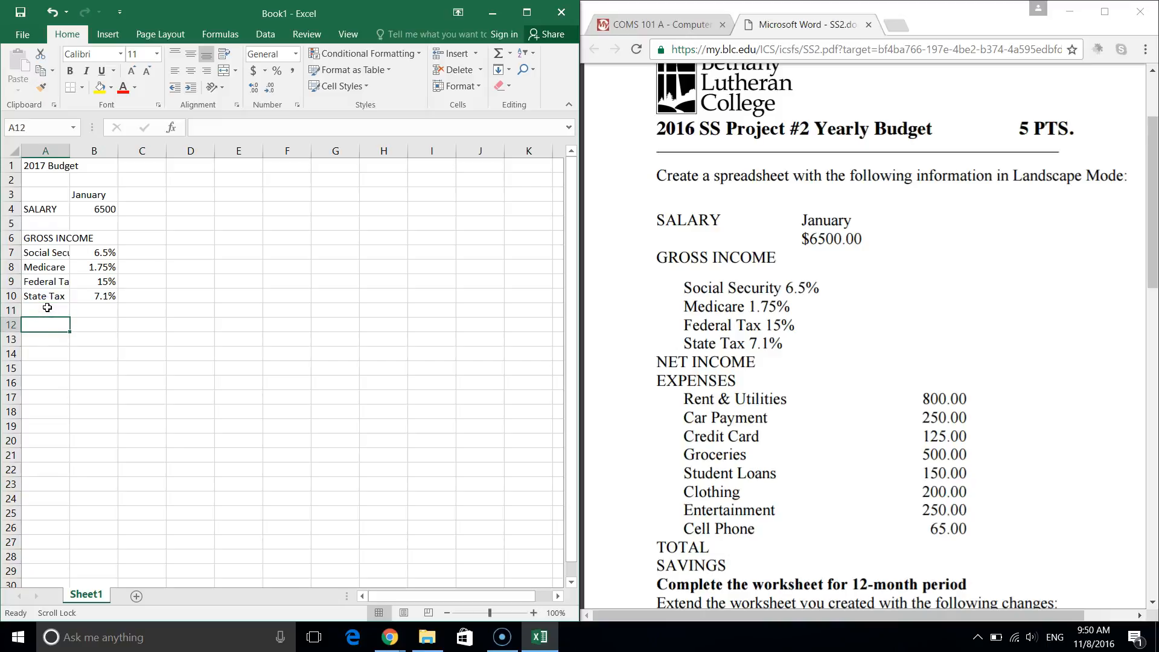
key(shift+space)
click(51, 324)
text(NET INCOME)
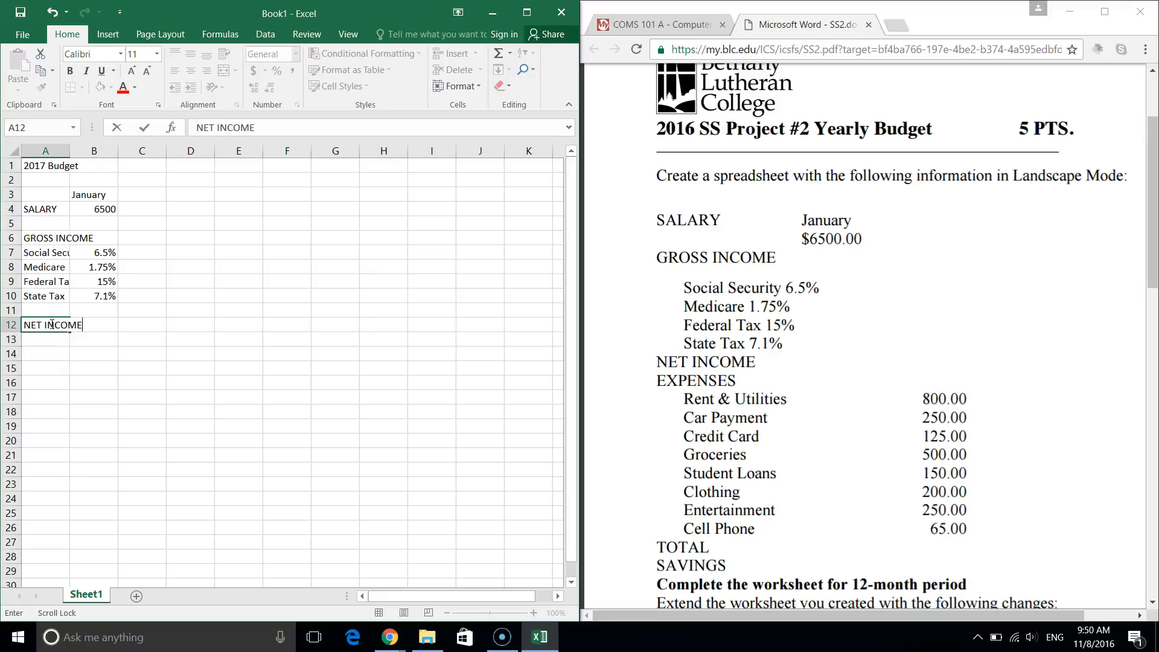
key(Return)
key(Return)
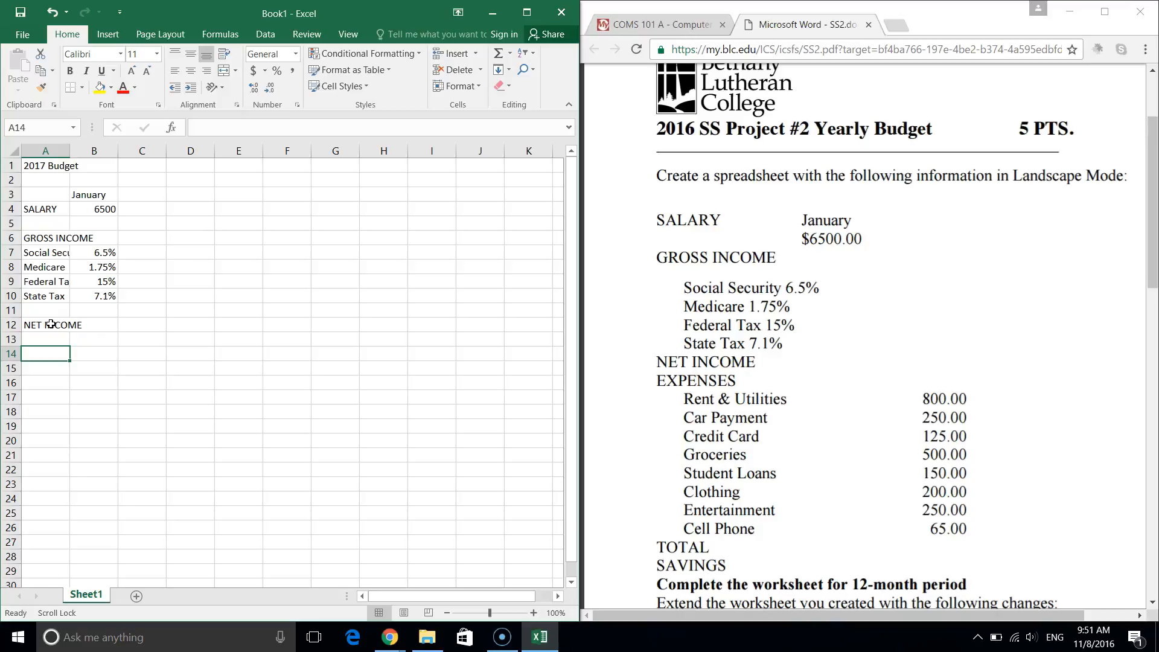
Type EXPENSES in A14, then Rent &Utilities, Car Payment and Credit Car below it.
text(EXPENSES)
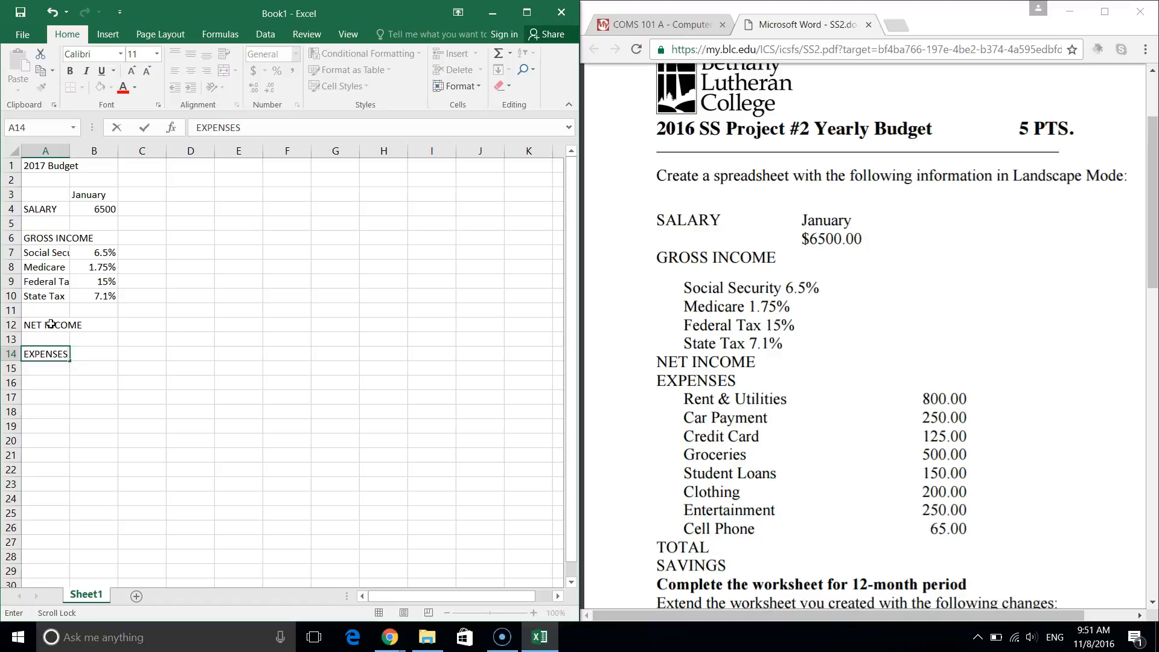
key(Return)
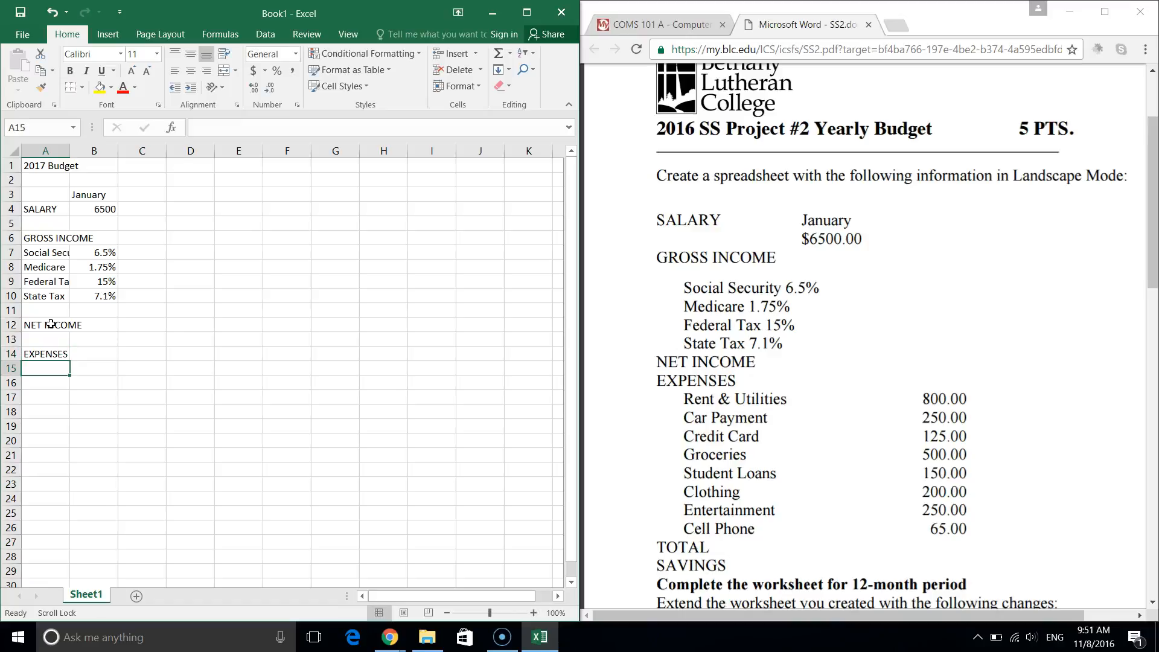
text(Rent )
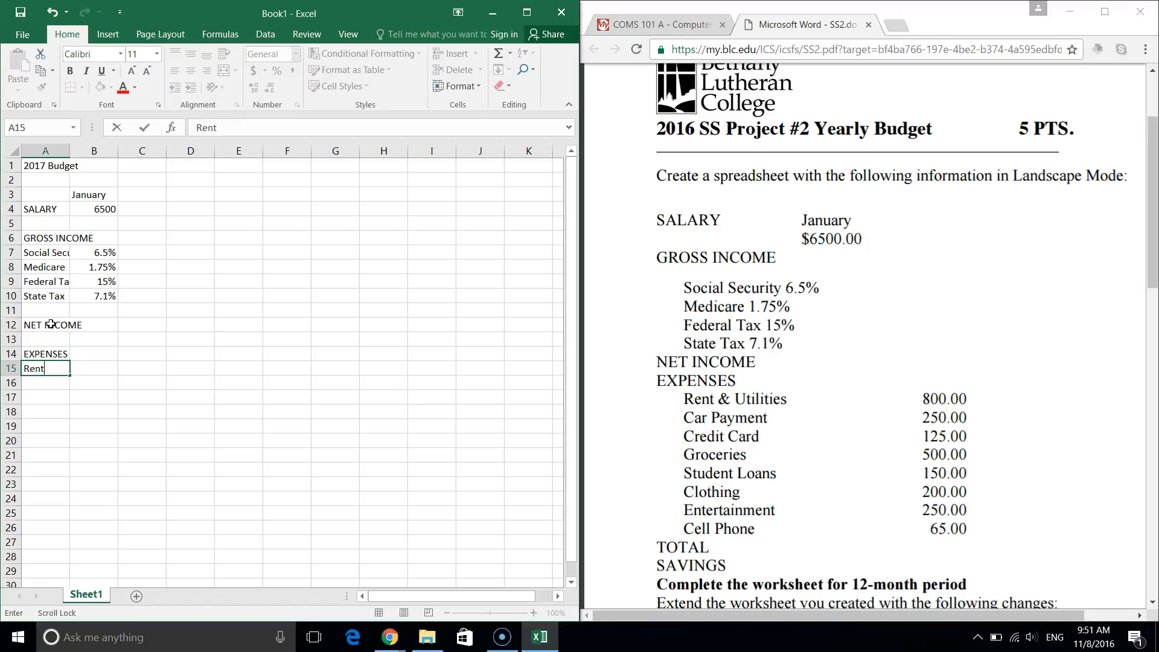
text(&Utilities)
key(Return)
text(C)
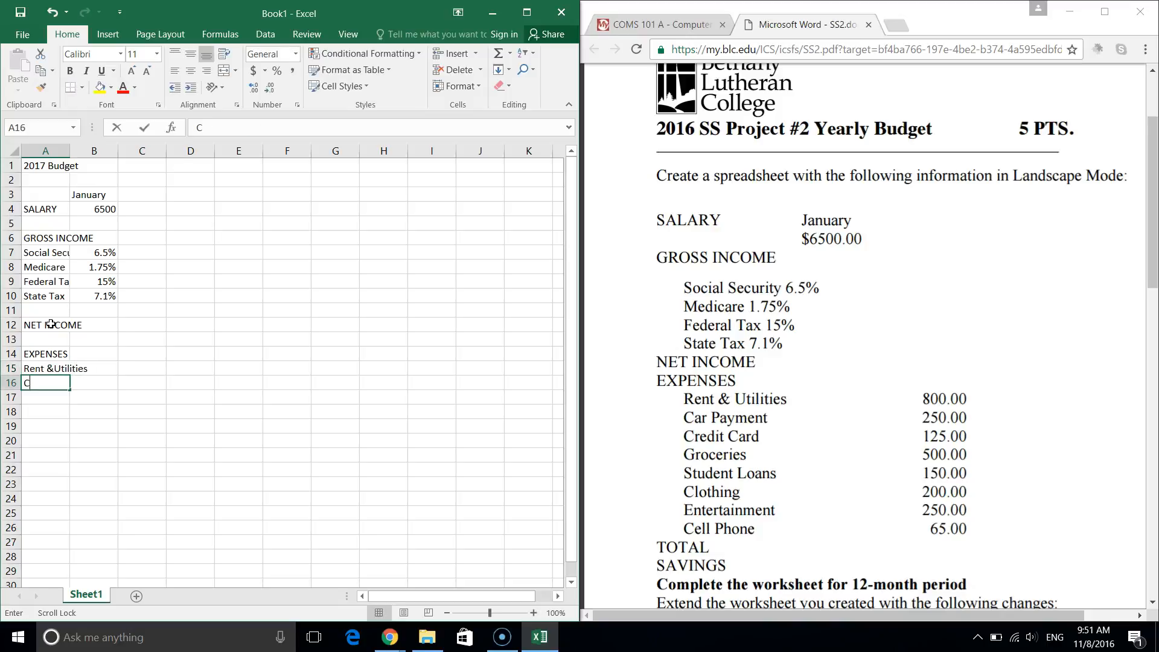
text(ar Payment)
key(Return)
text(Credit Car)
key(Return)
Add Groceries, Student Loans, Clothing, Entertainment and Cell Phone in A18:A22.
text(Gr)
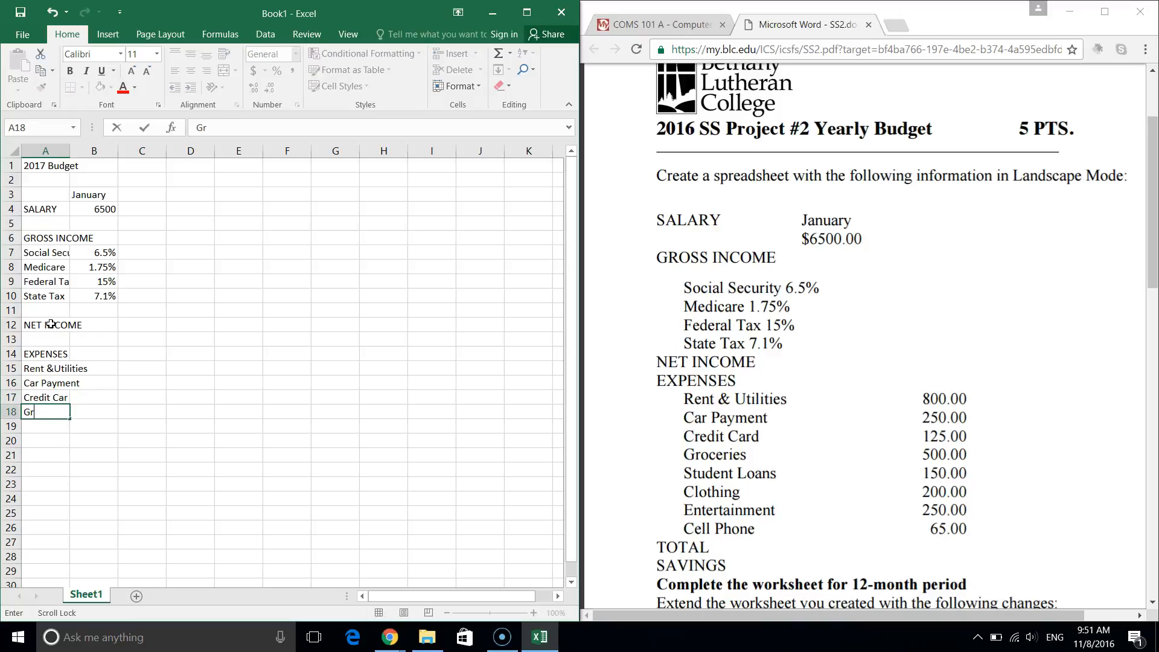
text(oceries)
key(Return)
text(Student Loans)
key(Return)
text(Clothing)
key(Return)
text(E)
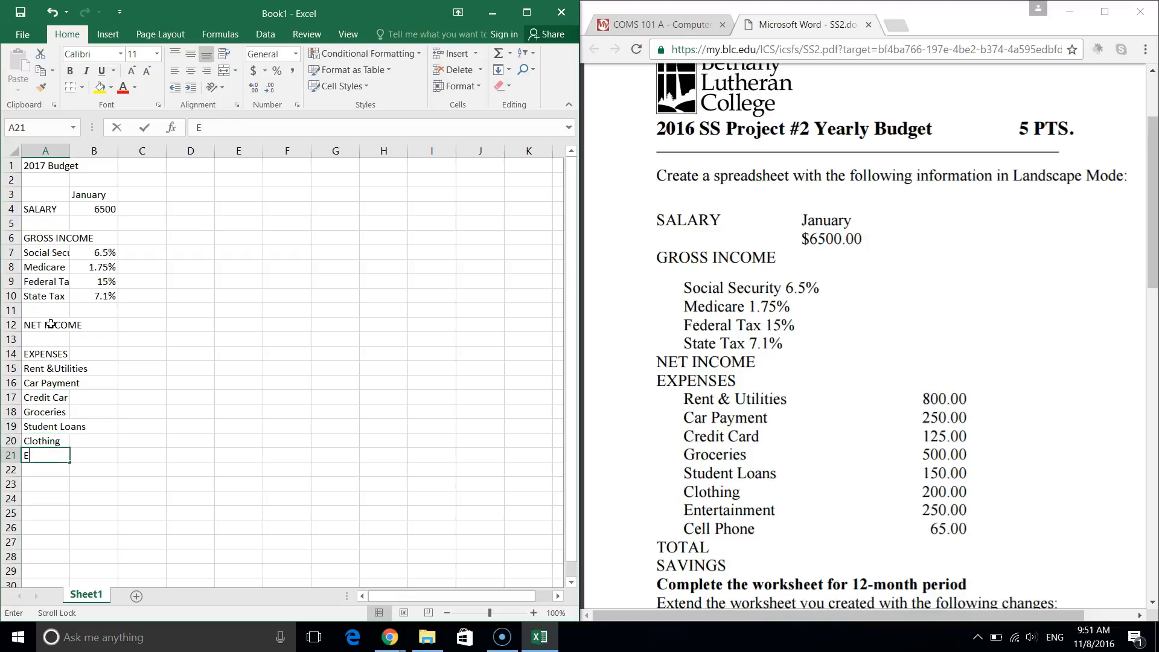
text(ntertainment)
key(Return)
text(Cell Phone)
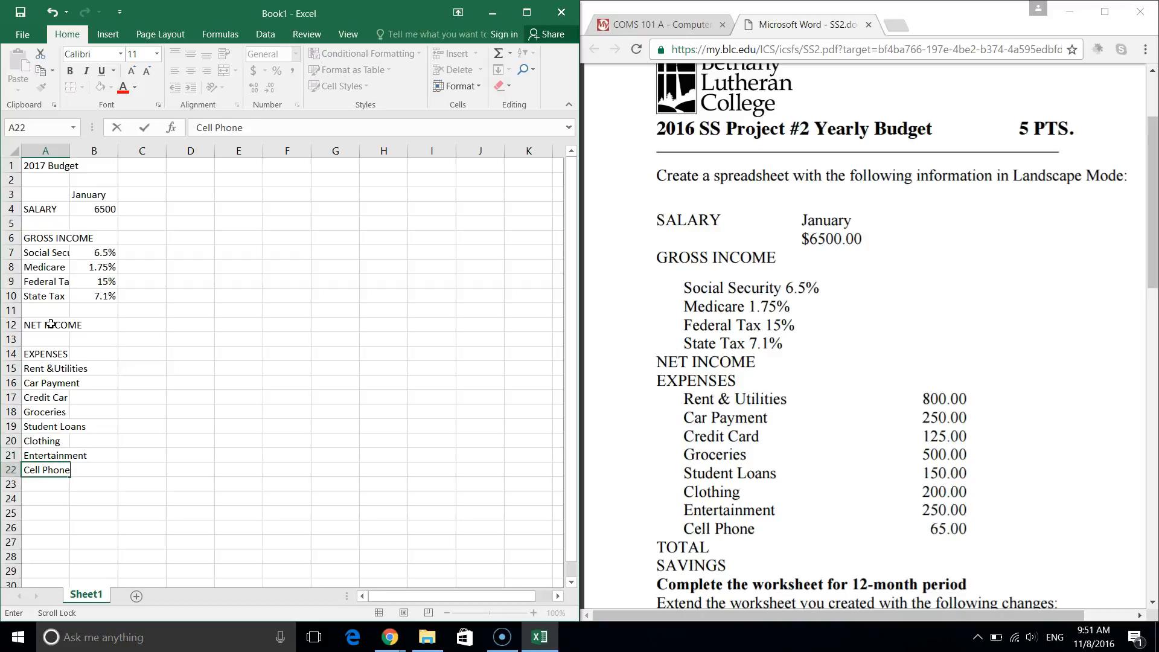
click(47, 397)
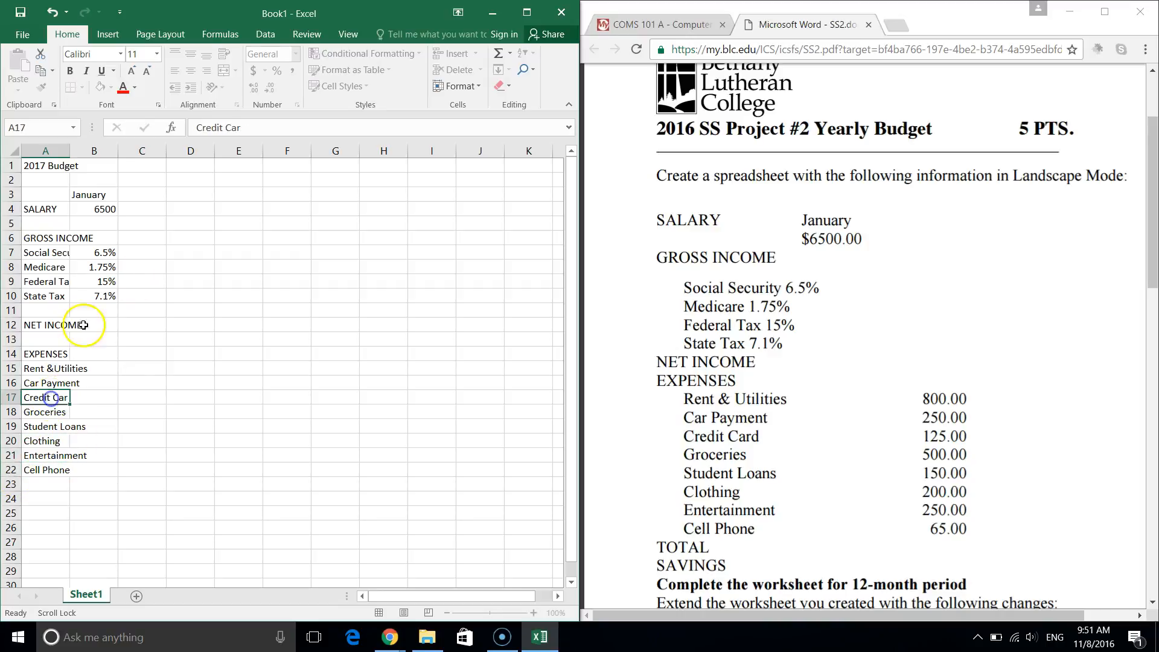
Correct the A17 label from Credit Car to Credit Card.
click(276, 123)
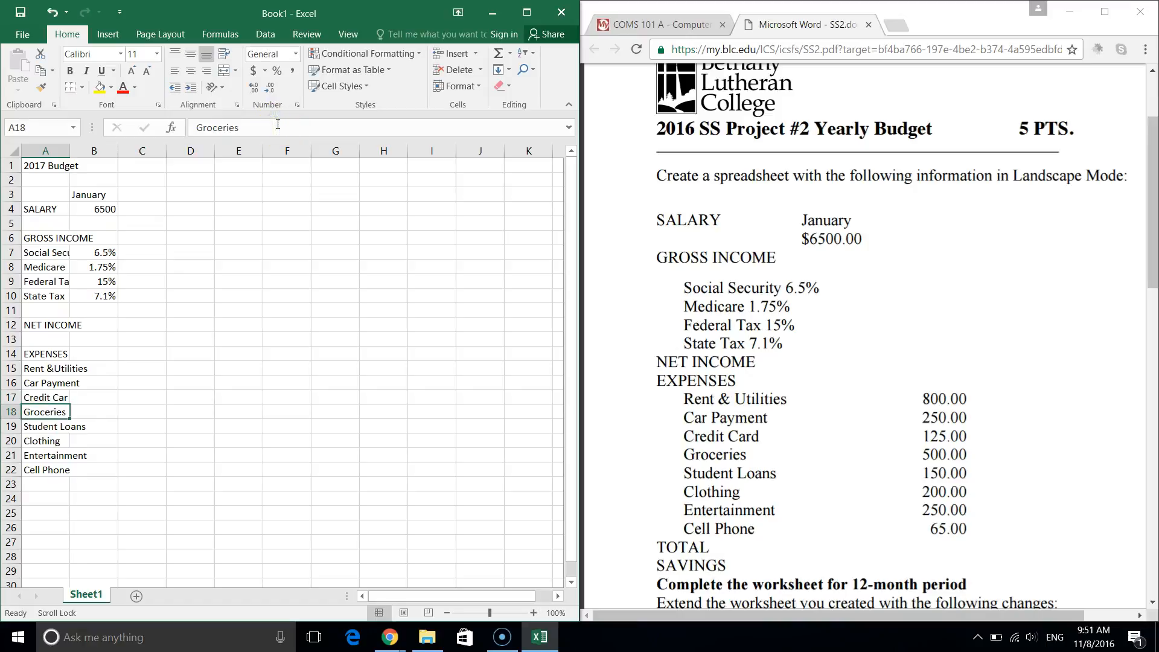
click(46, 396)
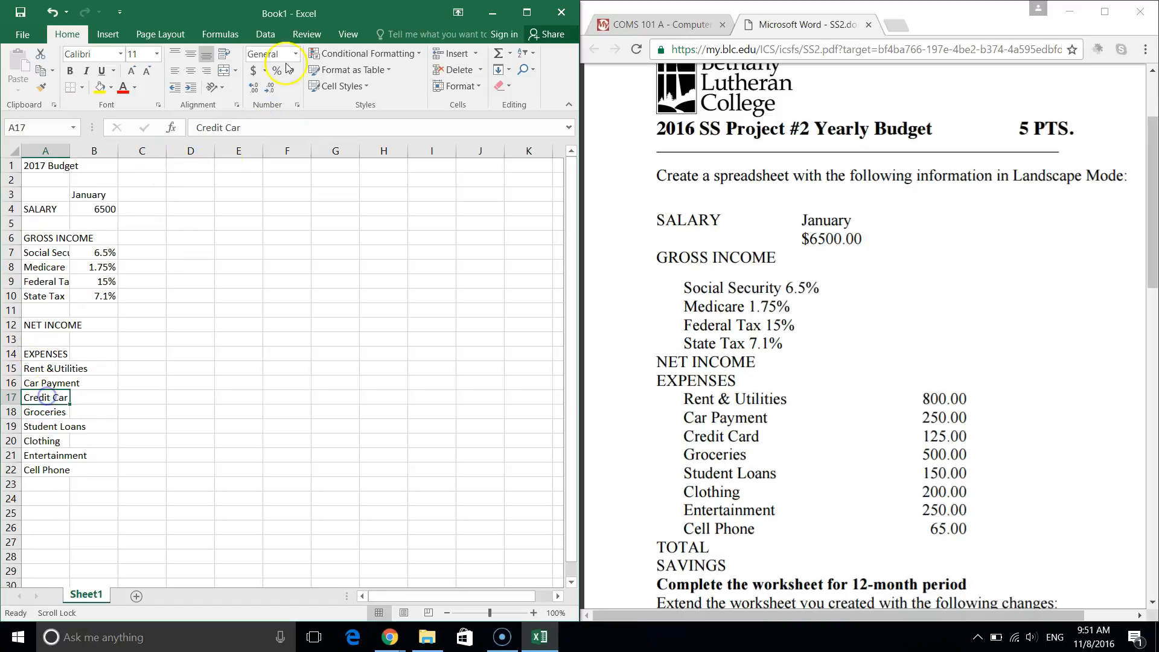
click(254, 126)
text(d)
key(Return)
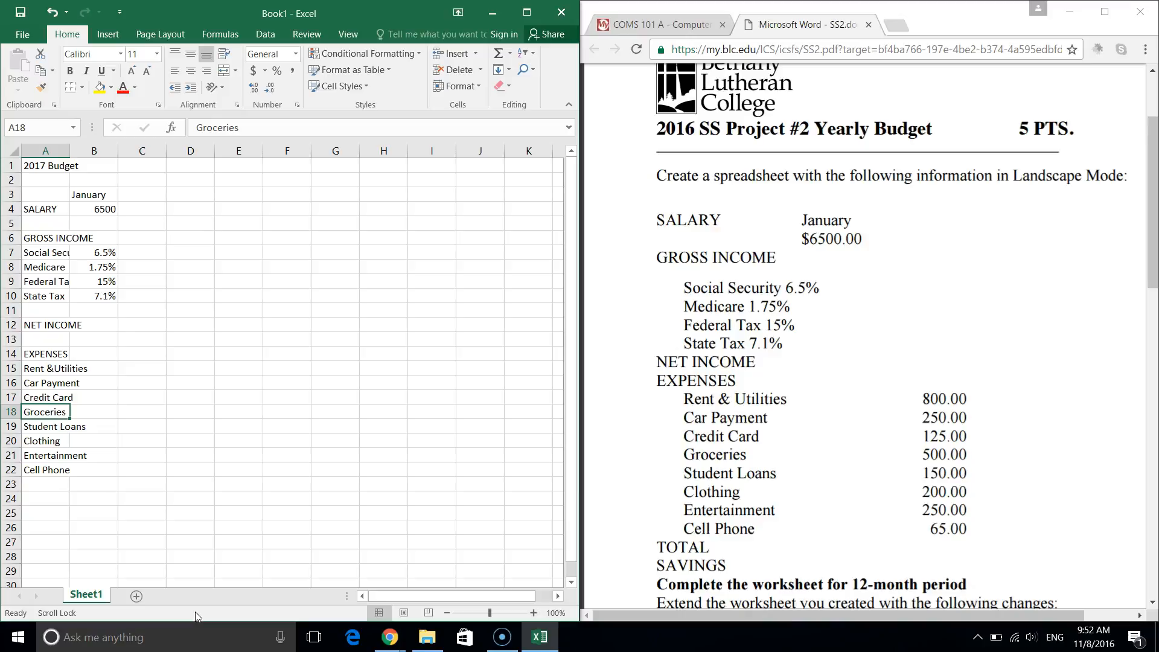
Add the labels TOTAL EXPENSES in A24 and SAVINGS in A26.
scroll(195, 610, down, 2)
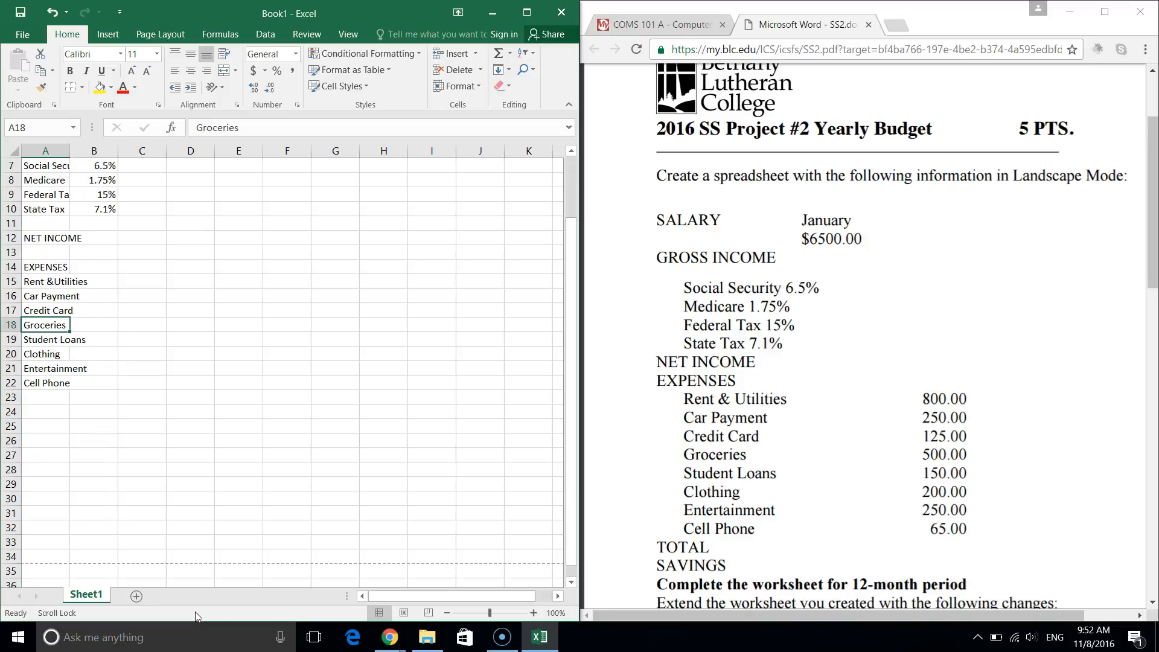
click(42, 411)
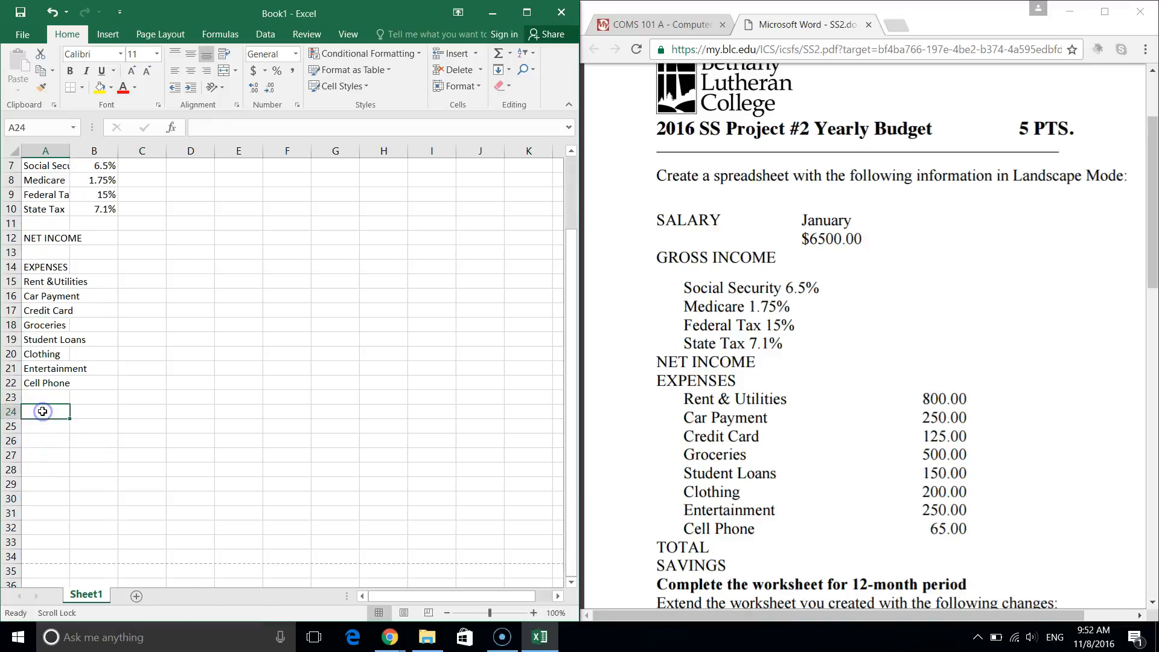
text(TOTAL)
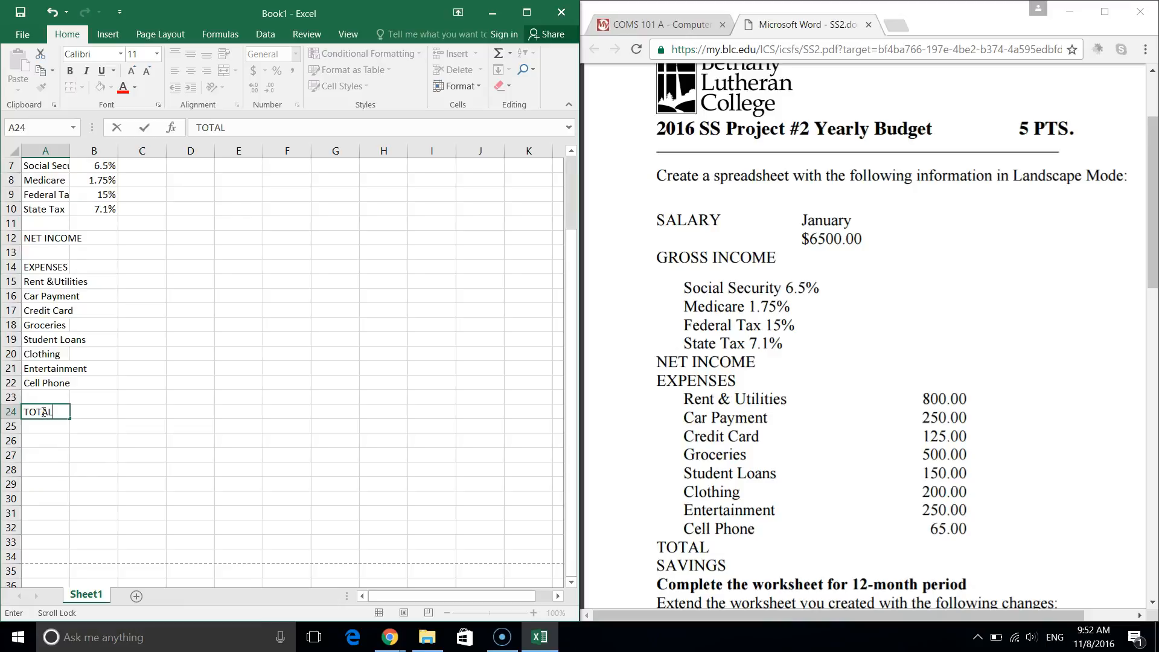
text( EXPENSES)
key(Return)
key(Return)
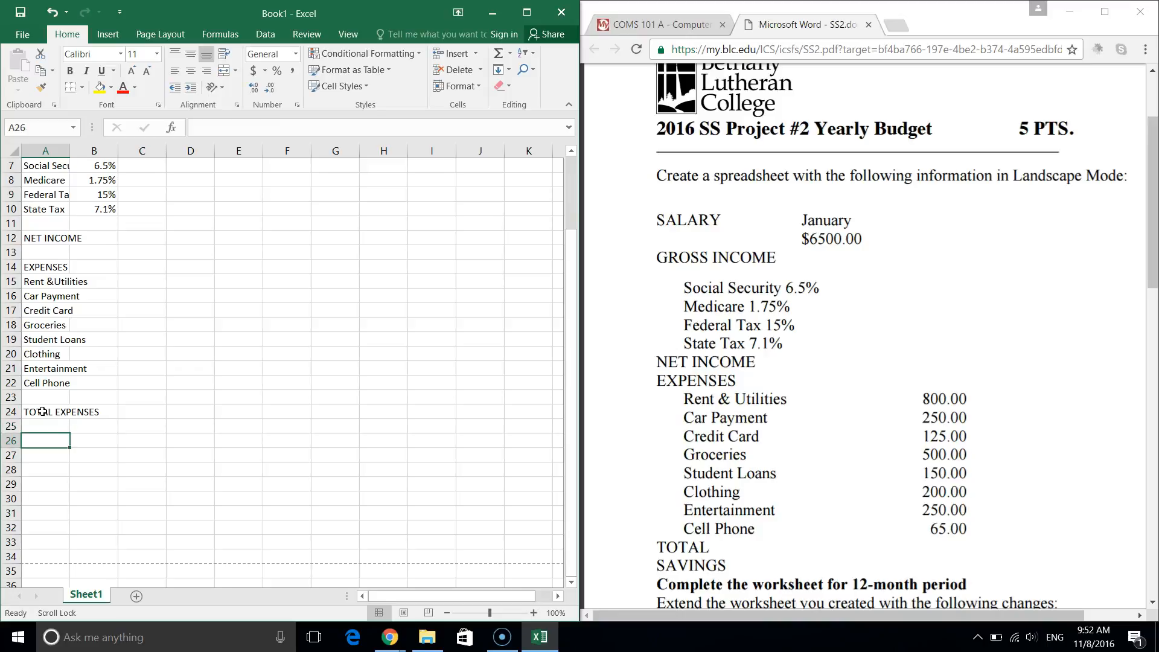
text(SA)
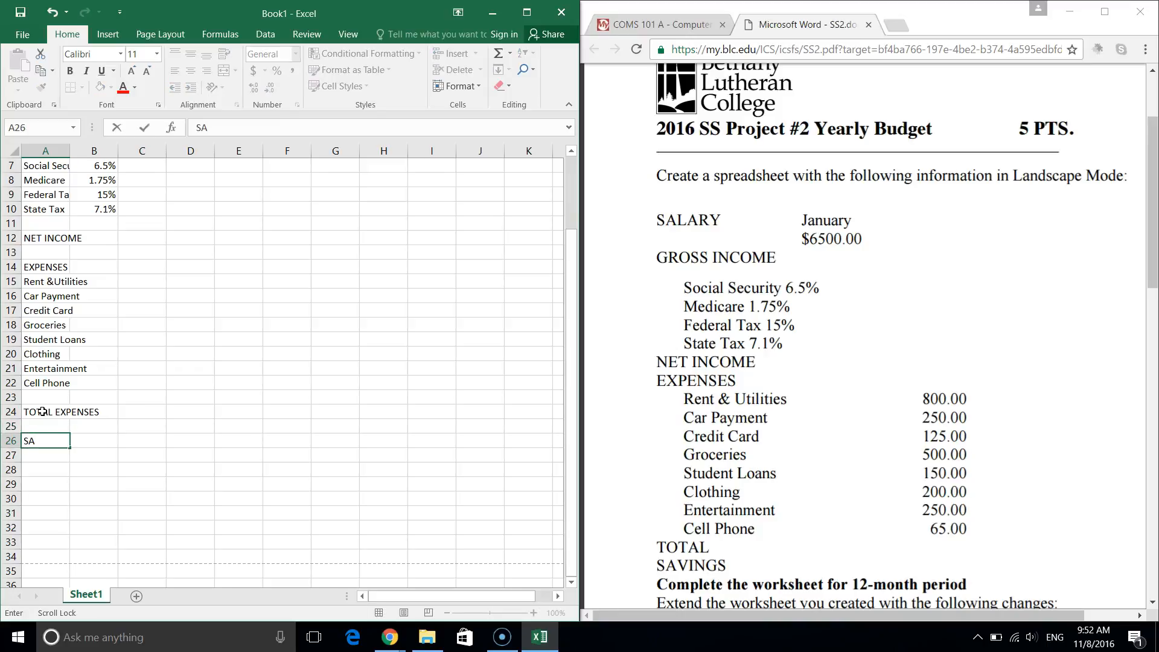
text(VINGW)
key(BackSpace)
text(S)
key(Return)
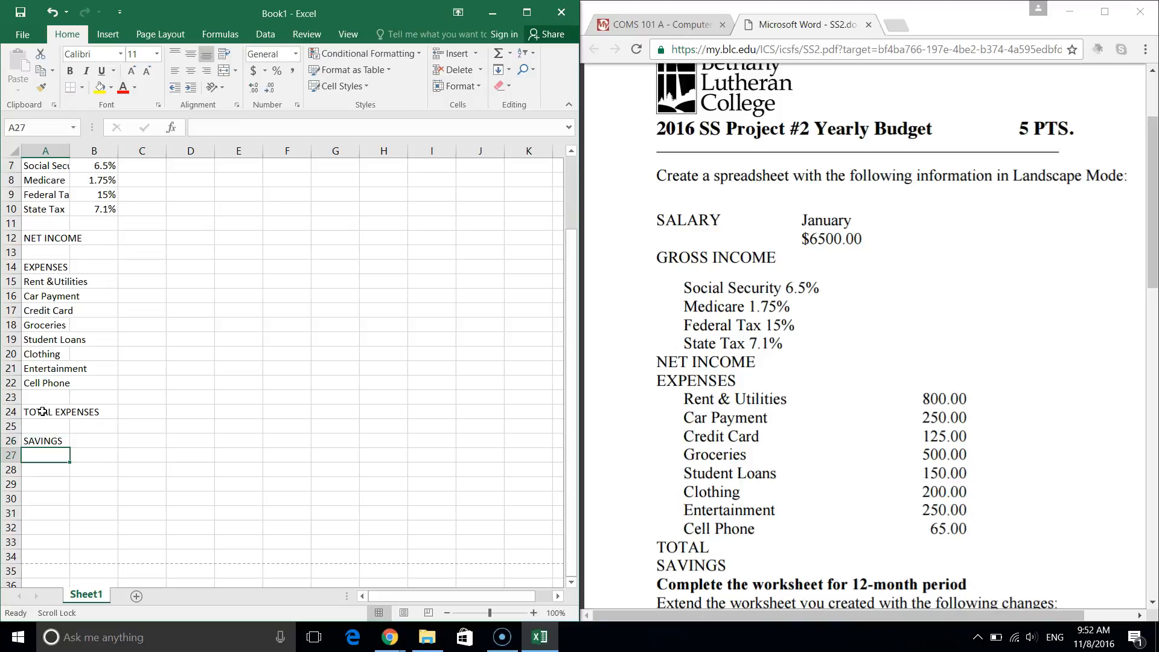
scroll(42, 412, up, 2)
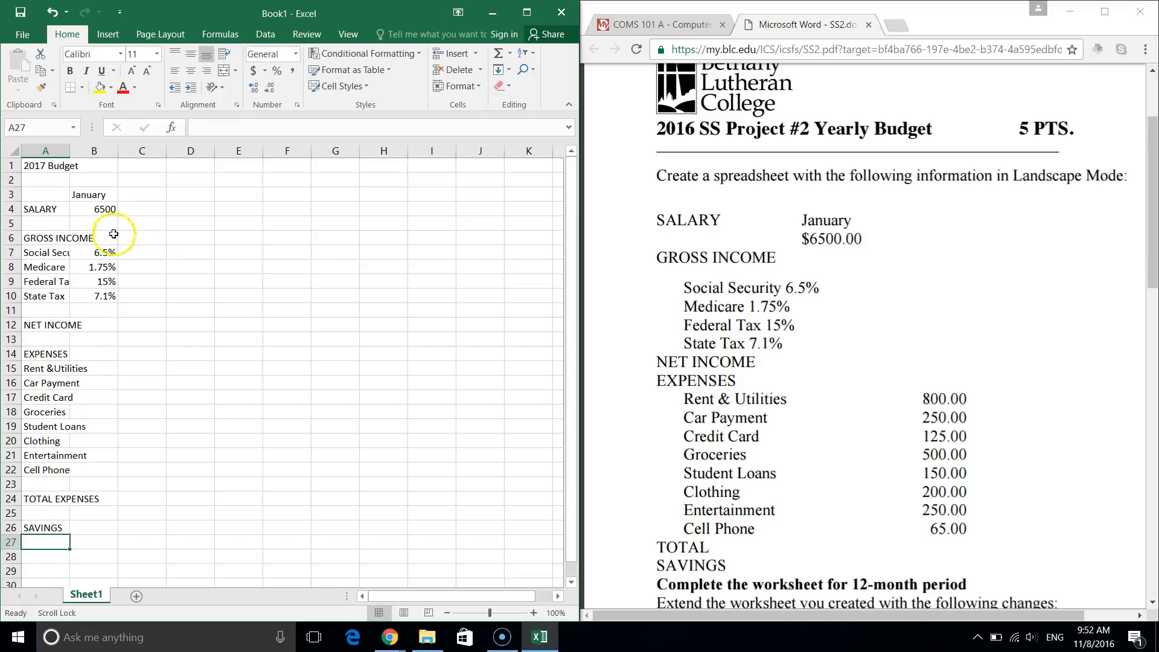
Autofit column A to its labels and move the January heading and 6500 salary to C3:C4.
double_click(69, 151)
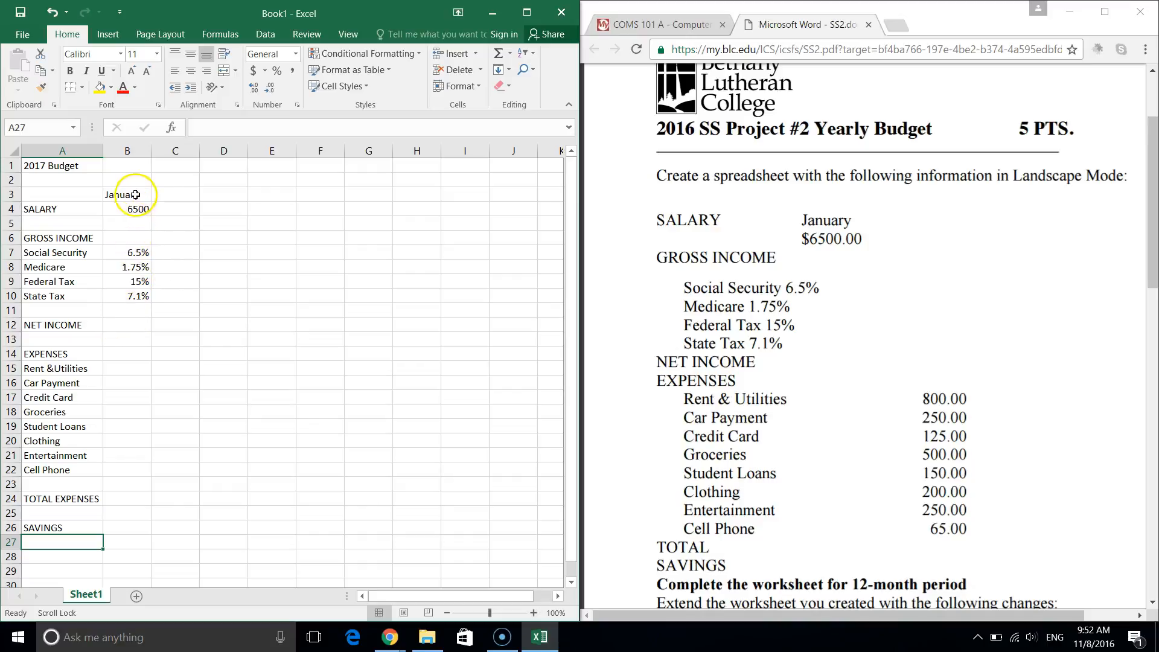
drag(124, 195, 126, 209)
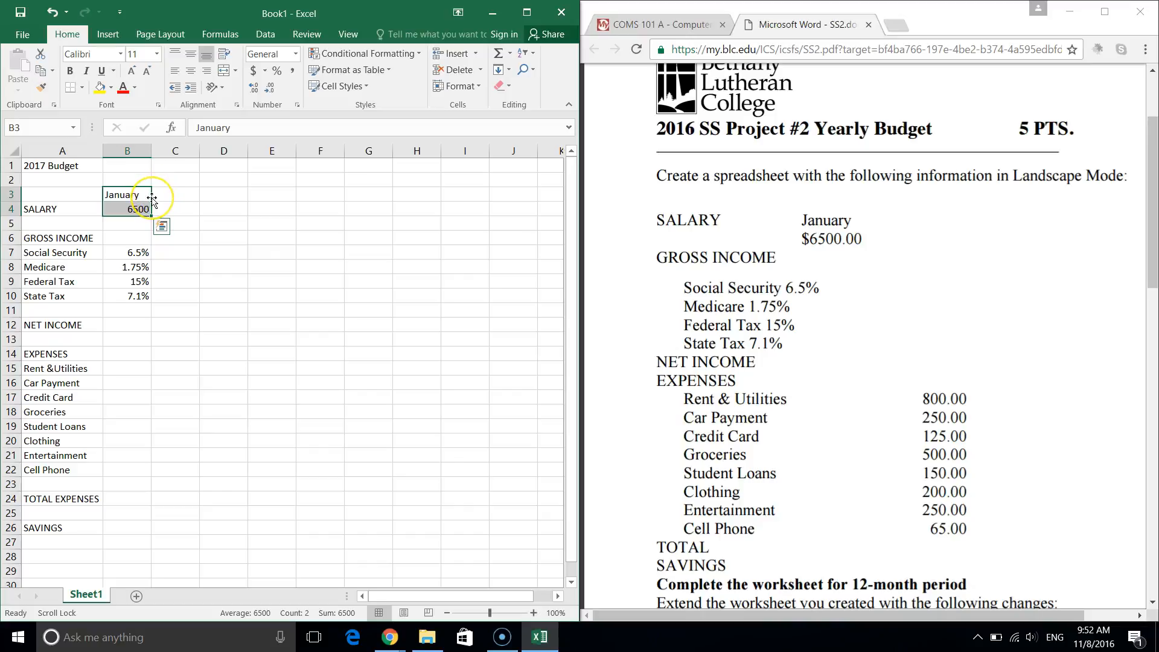
drag(152, 201, 173, 198)
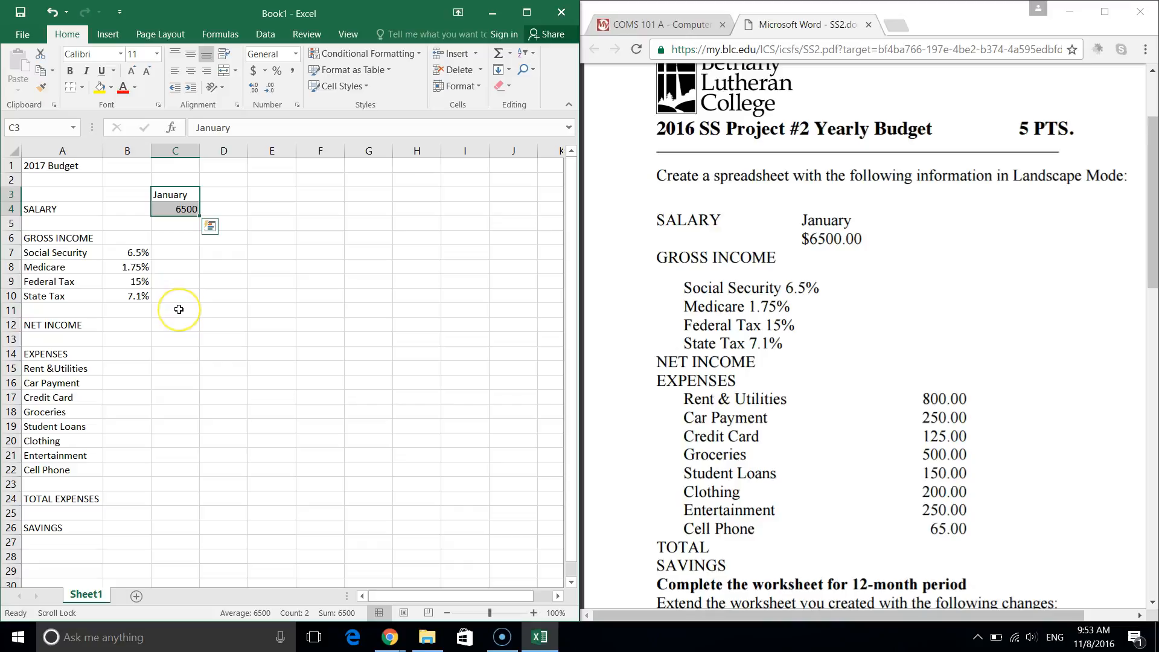
Enter January expenses 800, 250, 125, 500, 150, 200, 250 and 65 in C15:C22.
click(162, 365)
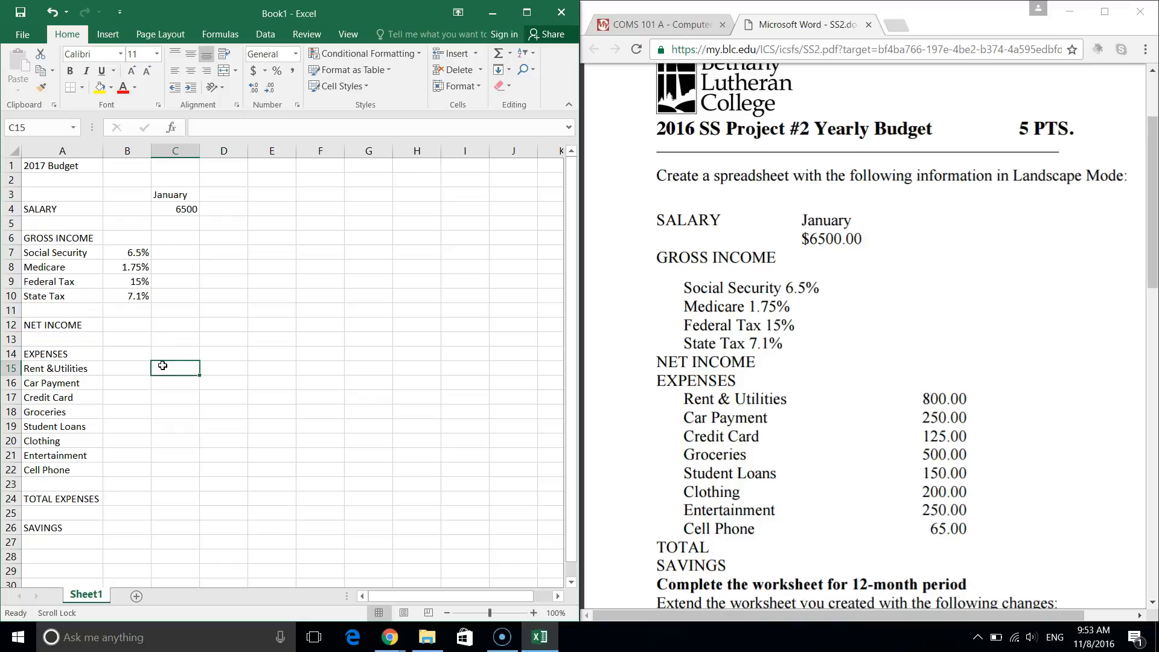
text(800)
key(Return)
text(250)
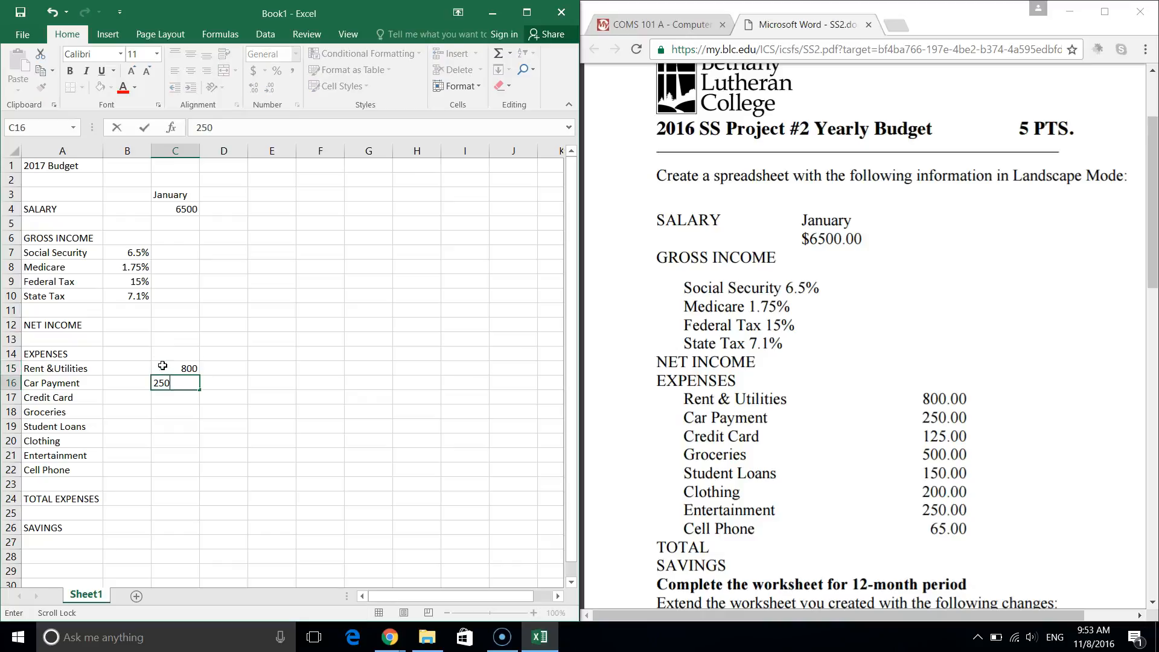
key(Return)
text(125)
key(Return)
text(500)
key(Return)
text(150)
key(Return)
text(200)
key(Return)
text(250)
key(Return)
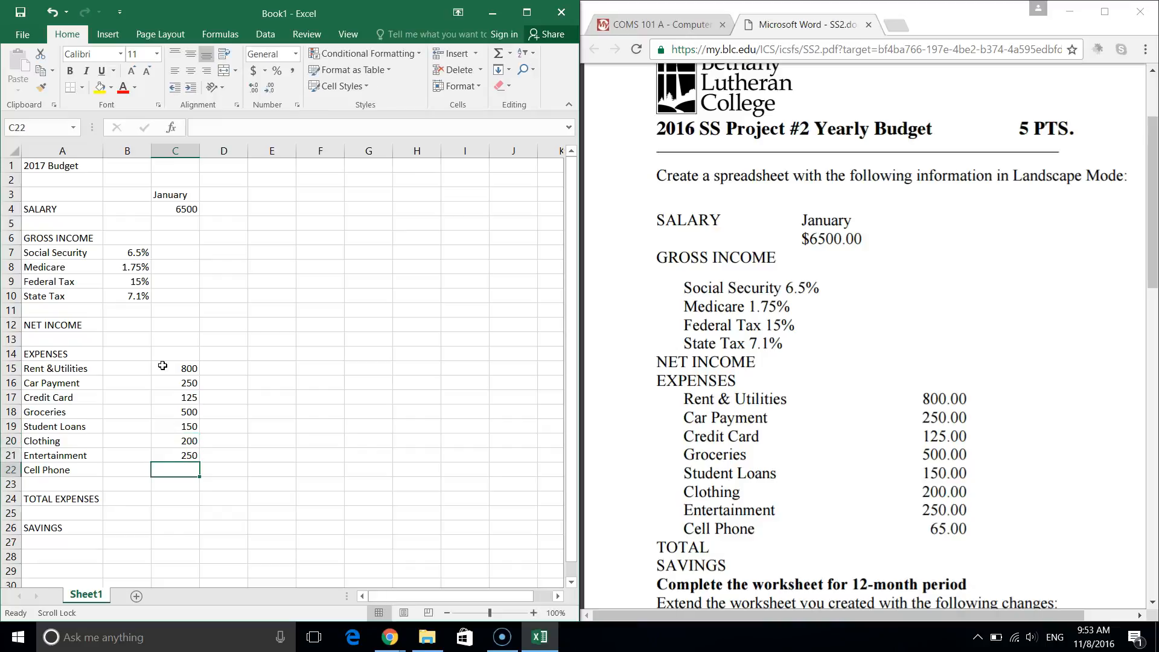
text(65)
key(Return)
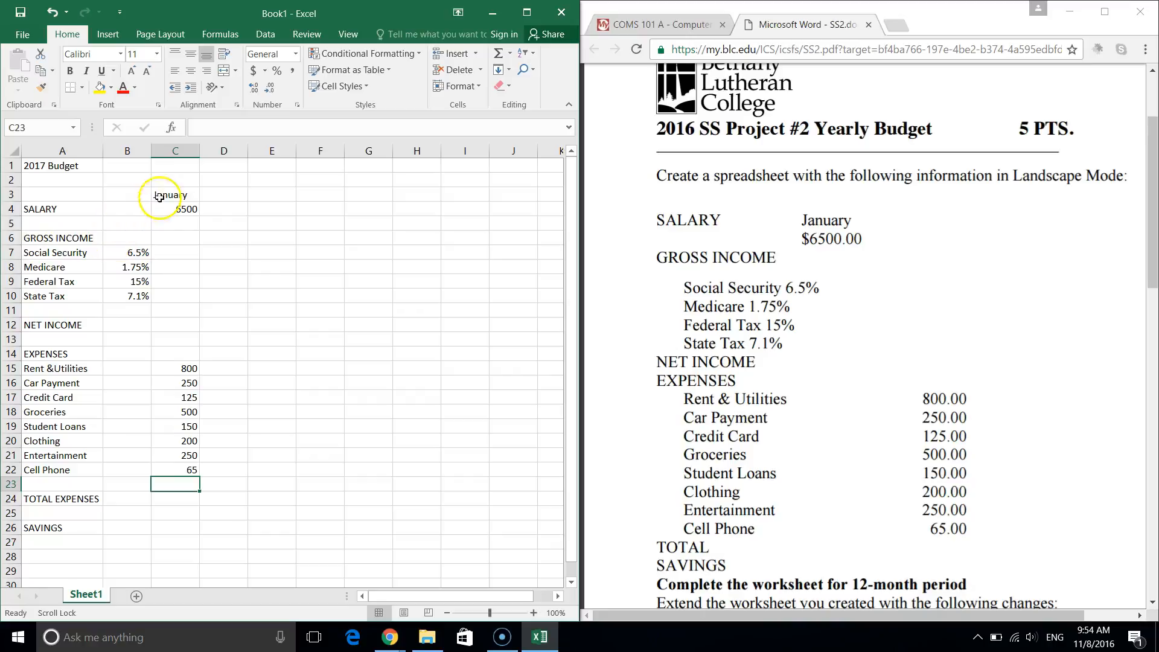
Enter =C4*B7 in C7 so January Social Security shows 422.5.
click(173, 259)
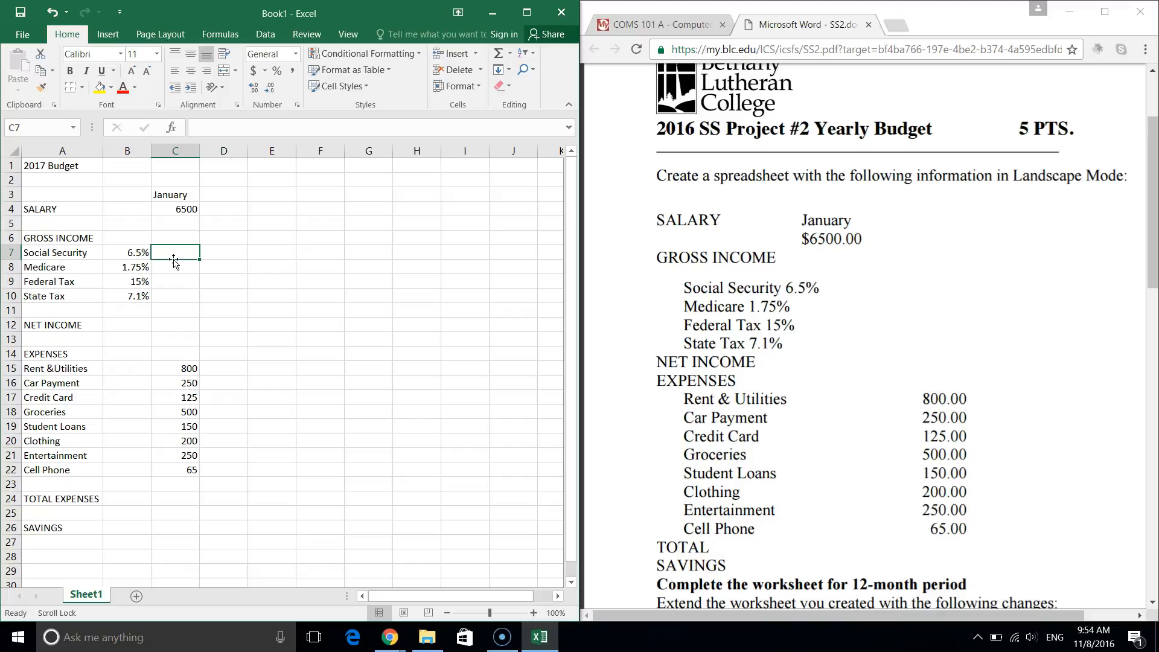
text(=)
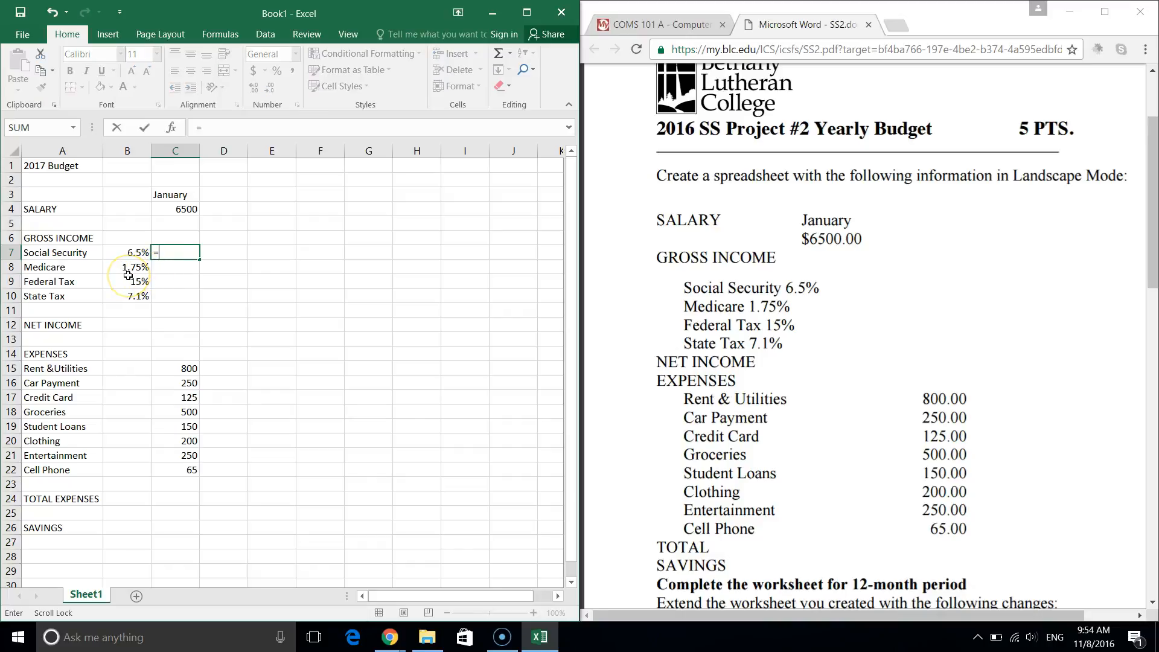
click(179, 208)
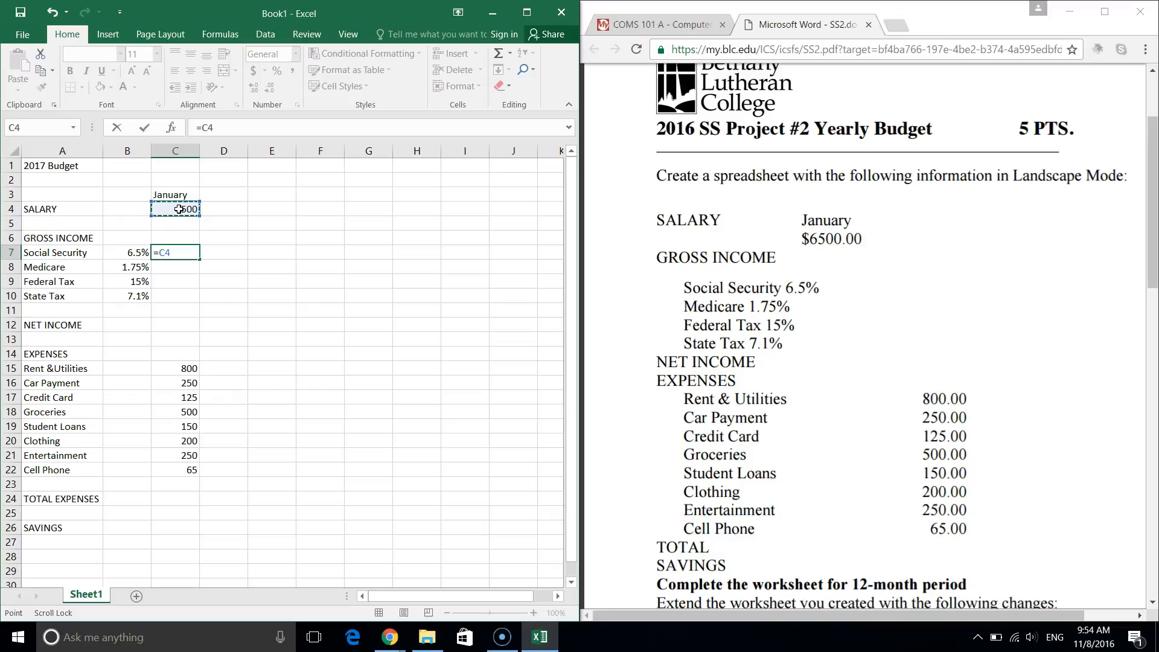
text(*)
click(121, 256)
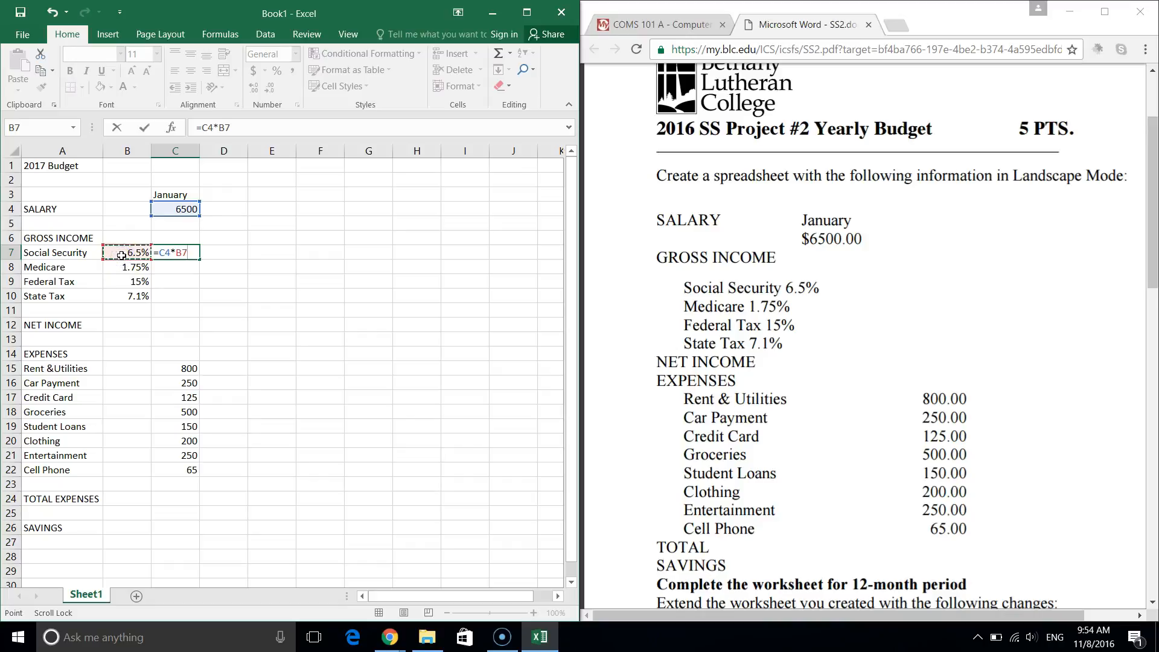
key(Return)
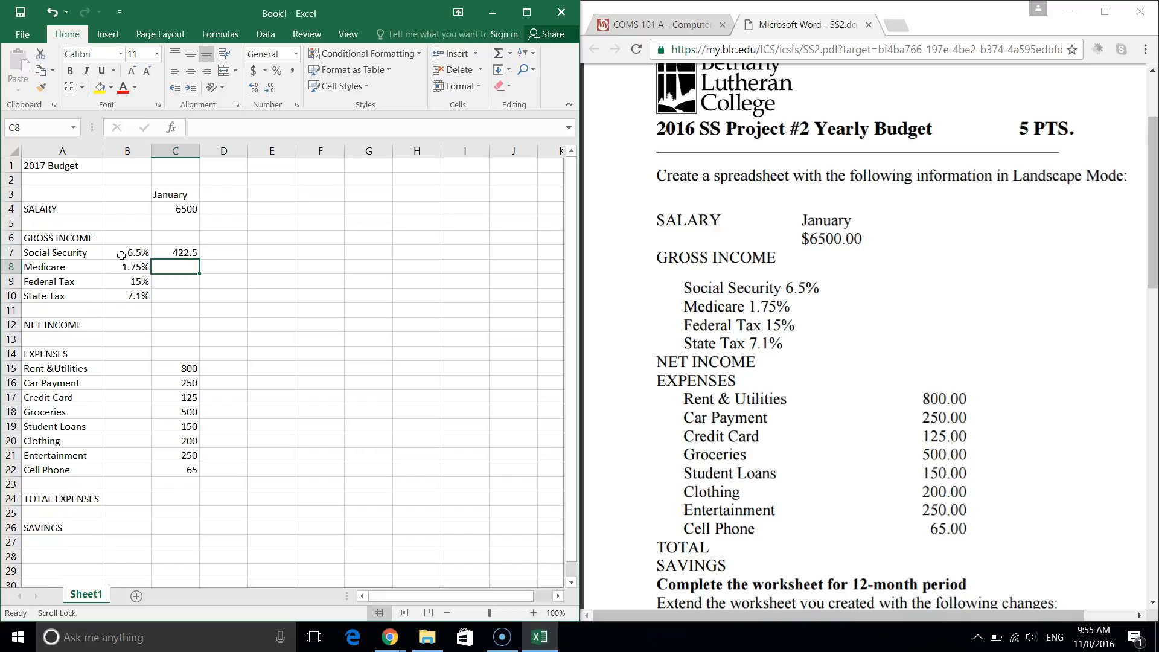
Fill February through June into D3:H3 and copy the Social Security formula across to H7.
click(167, 253)
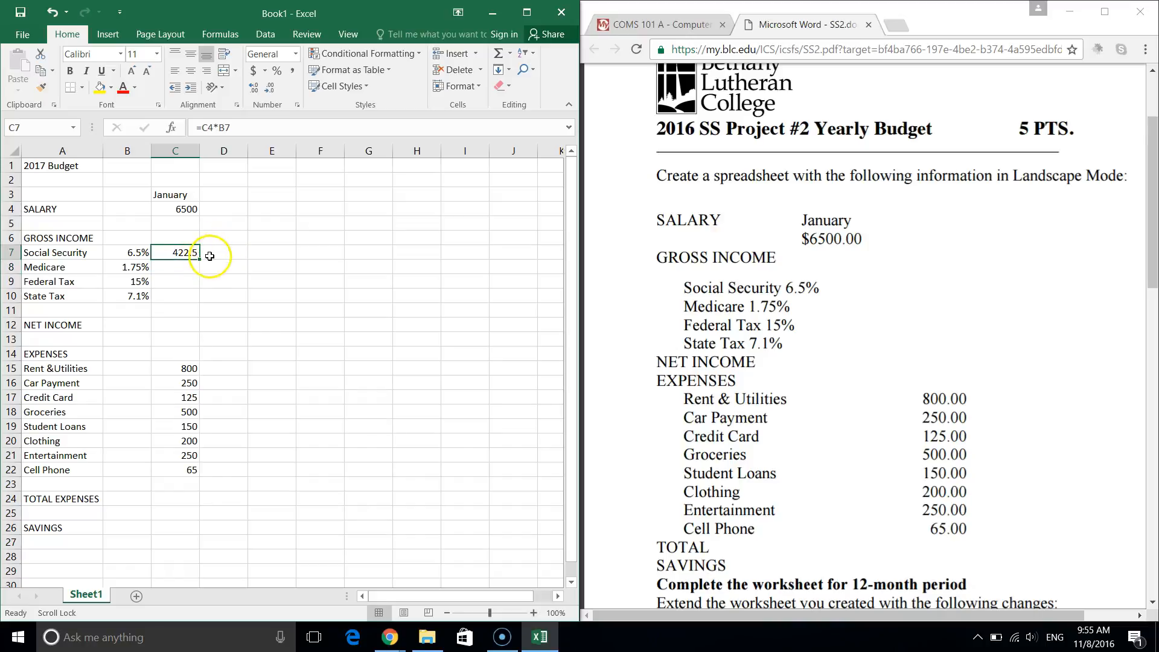
click(184, 196)
drag(200, 200, 429, 198)
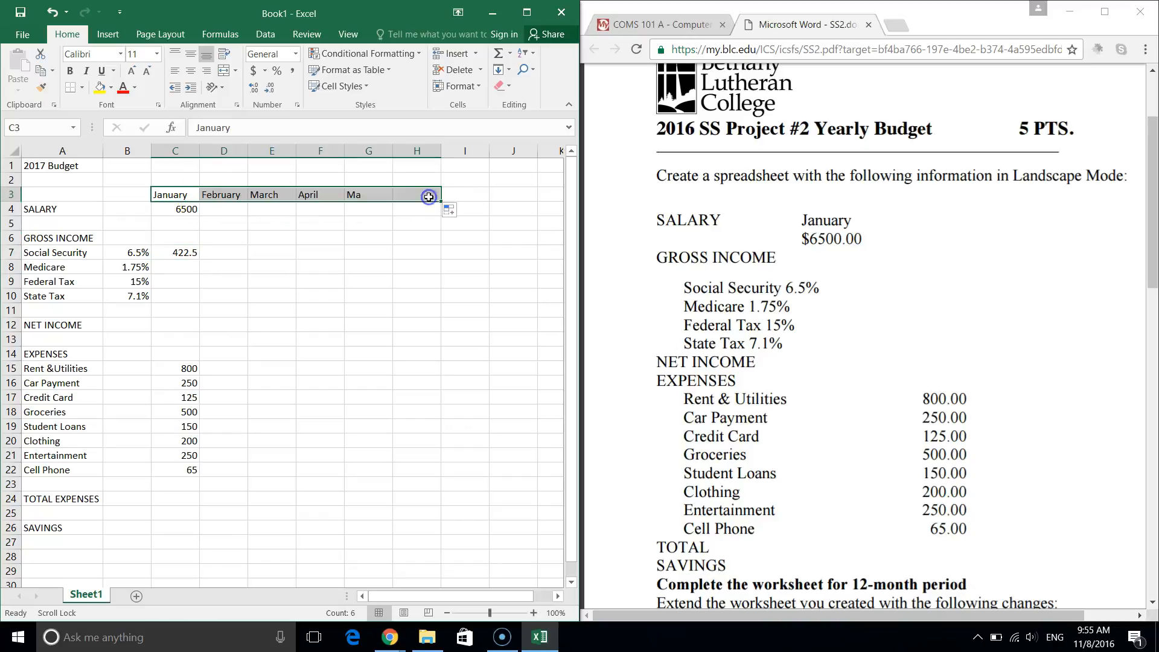
click(181, 251)
drag(200, 259, 428, 264)
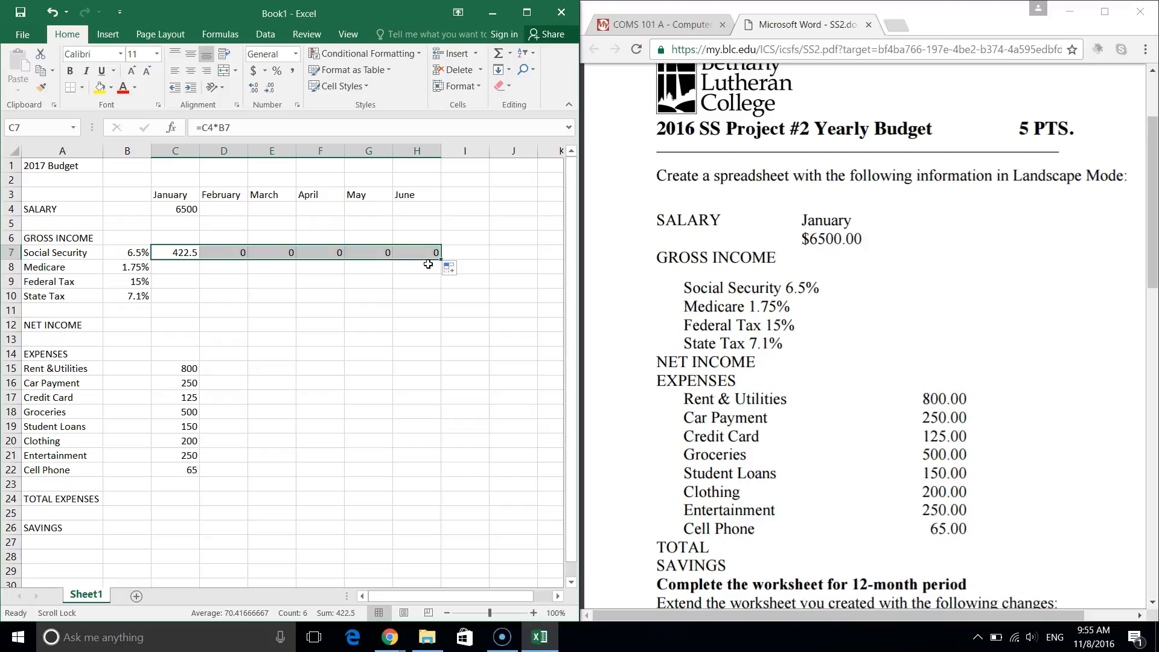
Copy the 6500 salary from C4 across to June in H4.
click(178, 205)
click(178, 207)
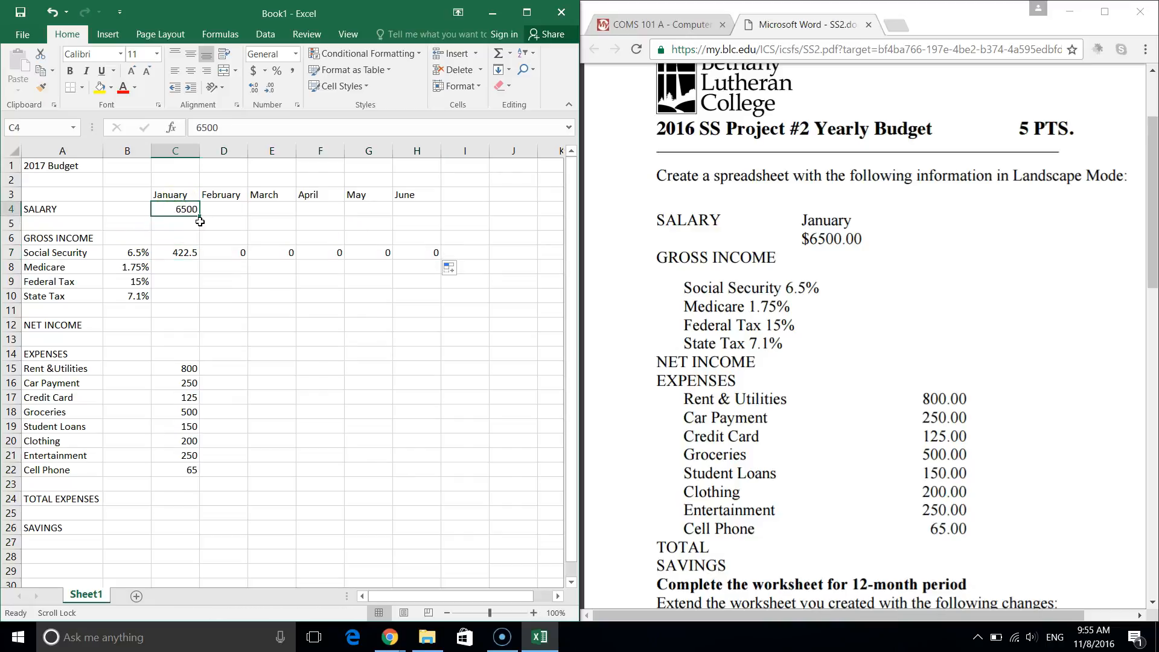
drag(200, 221, 433, 215)
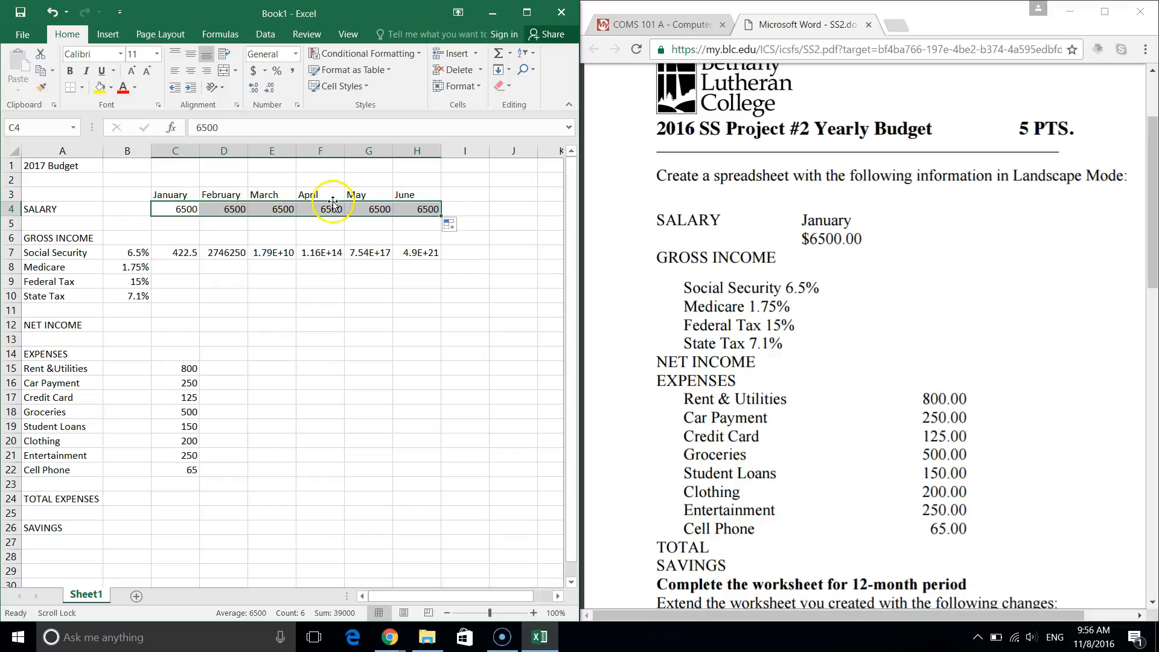
click(411, 208)
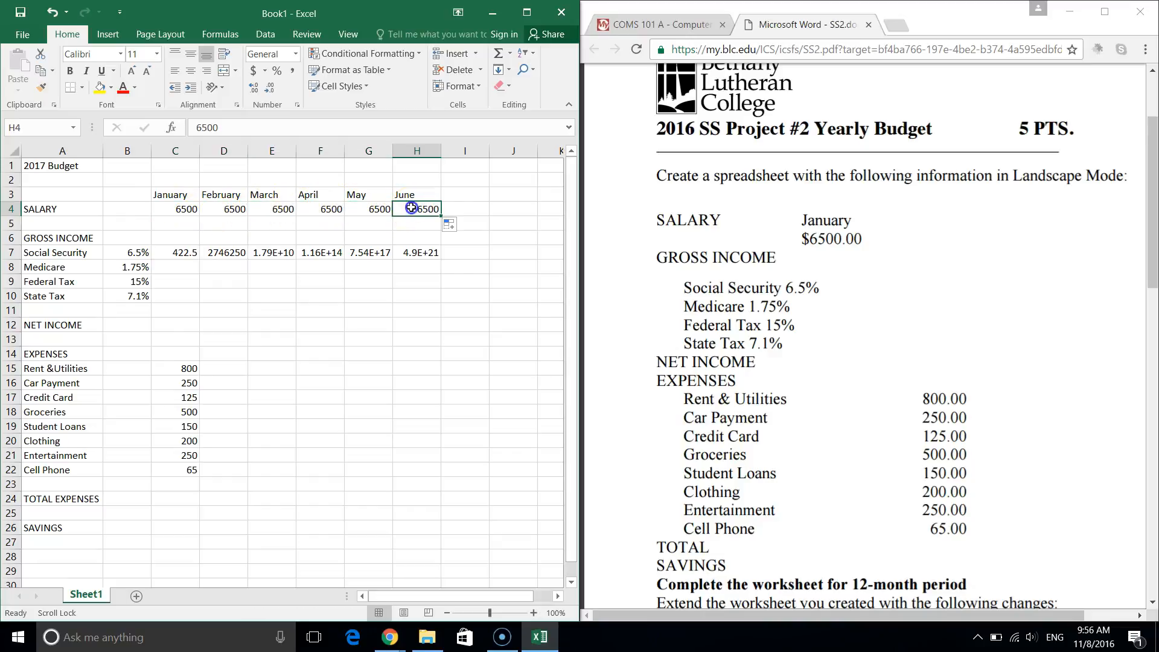
Check the Social Security formulas, then change C7 to =C4*$B$7 with an absolute rate.
click(230, 252)
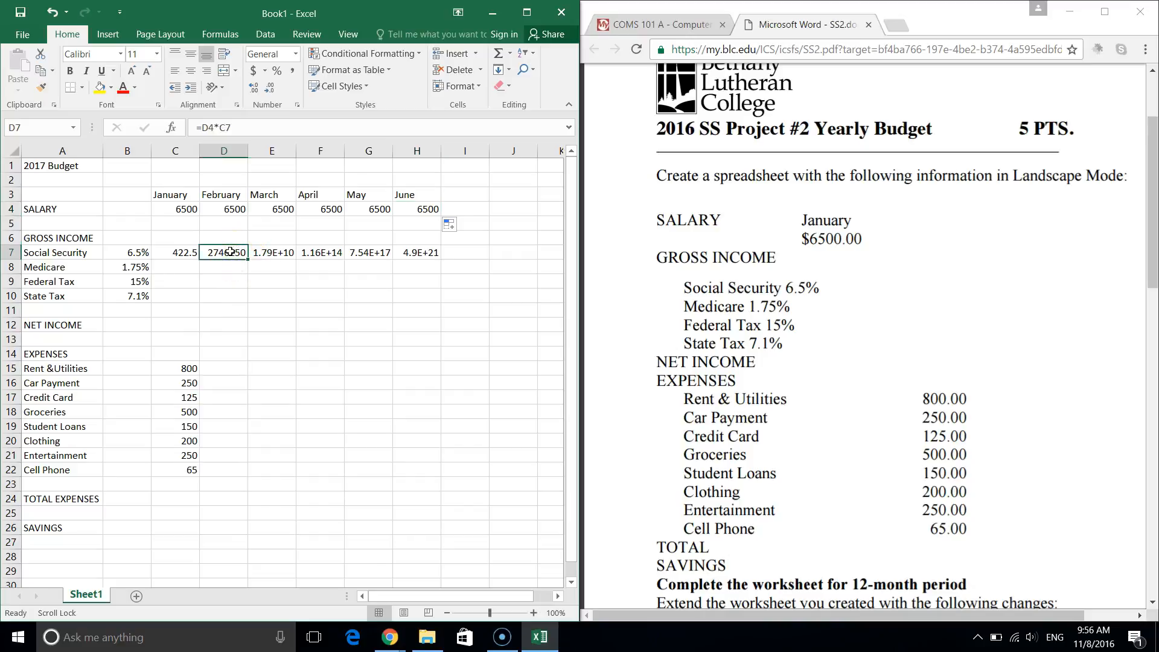
click(278, 254)
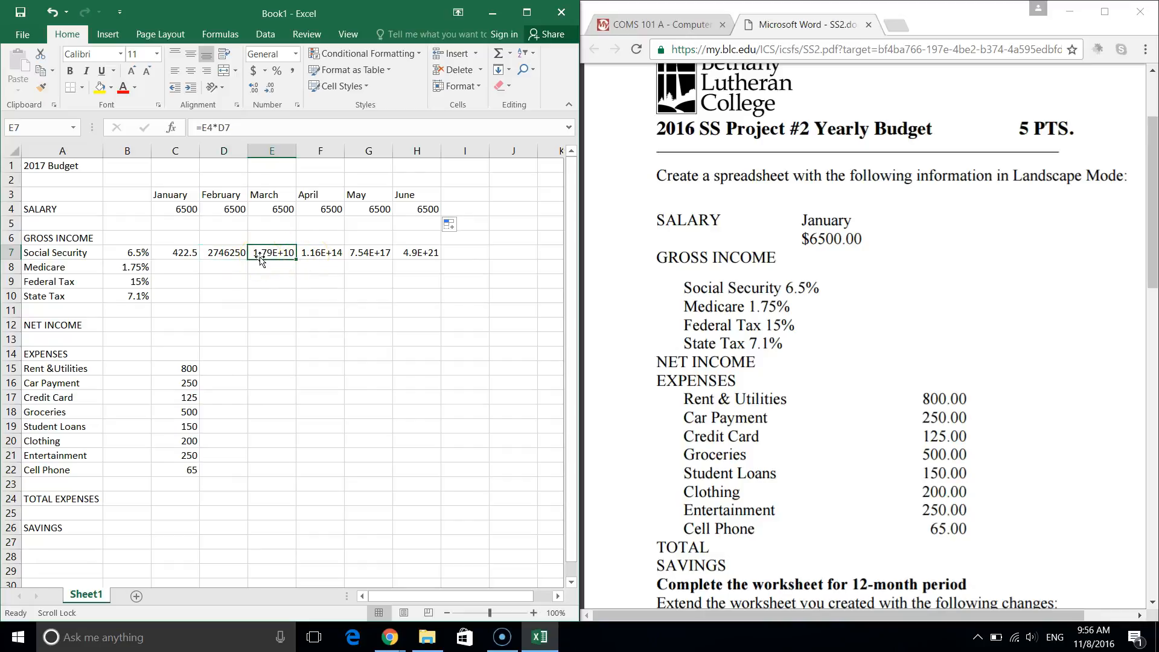
click(177, 255)
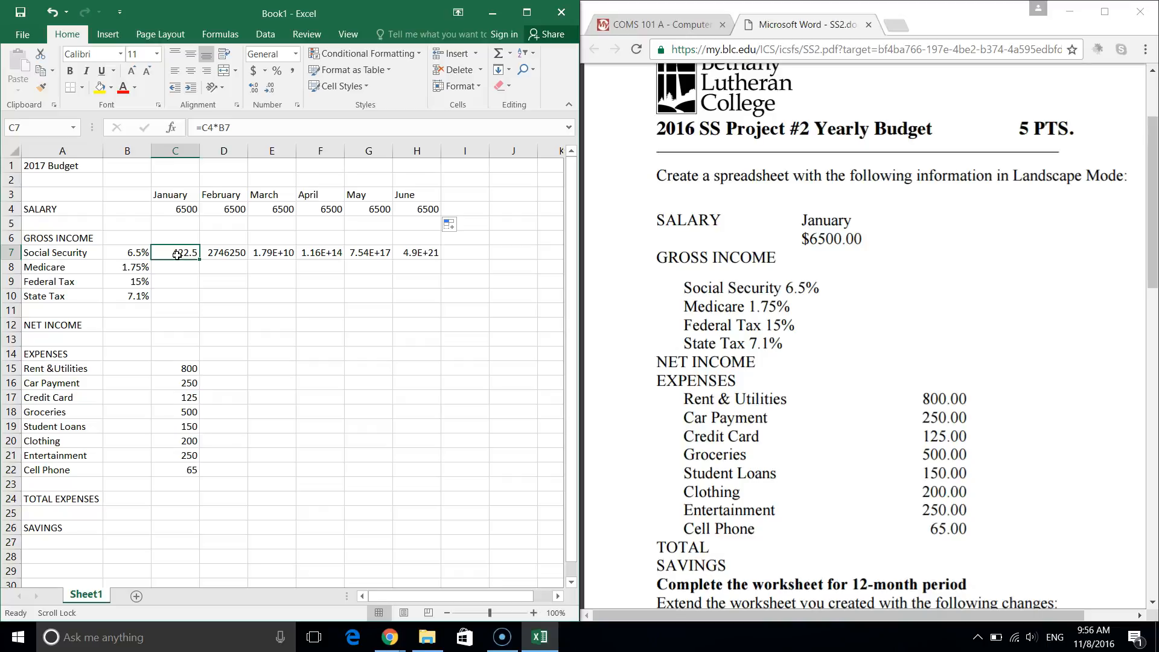
key(Right)
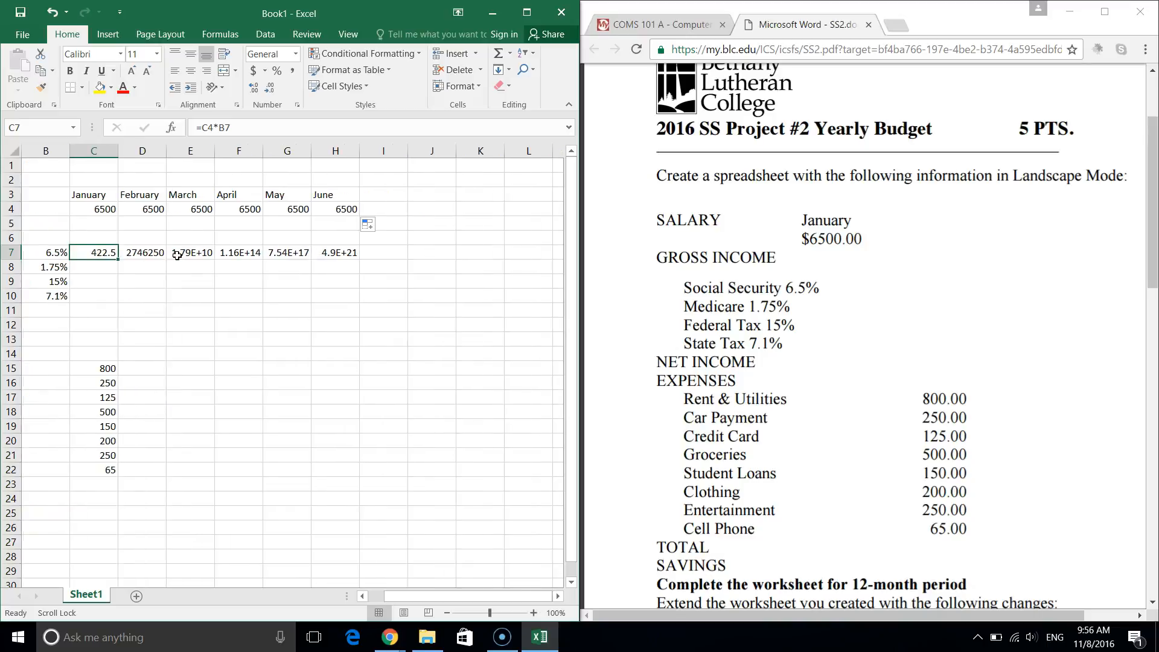
key(Left)
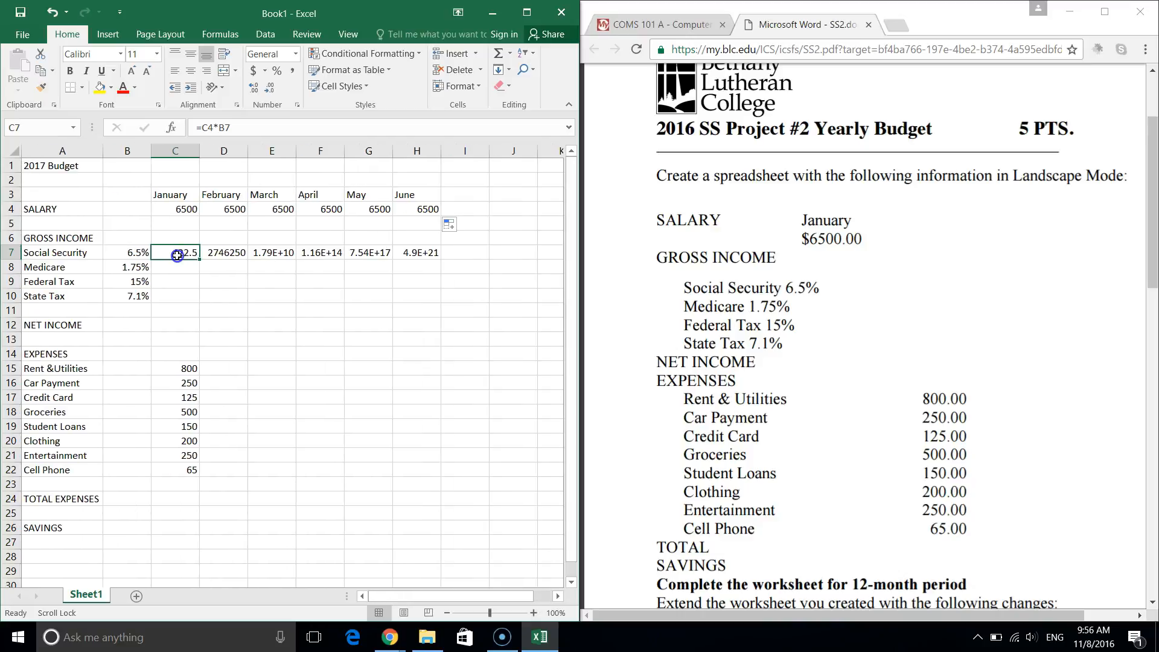
key(Down)
key(Right)
key(Left)
click(223, 239)
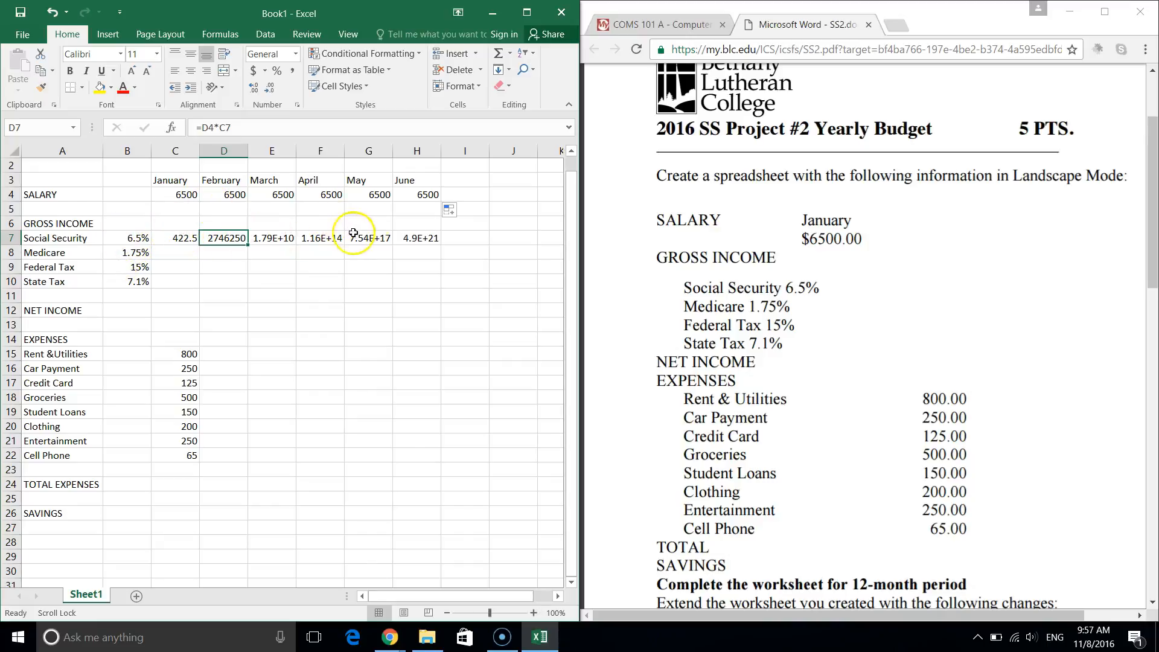
click(184, 241)
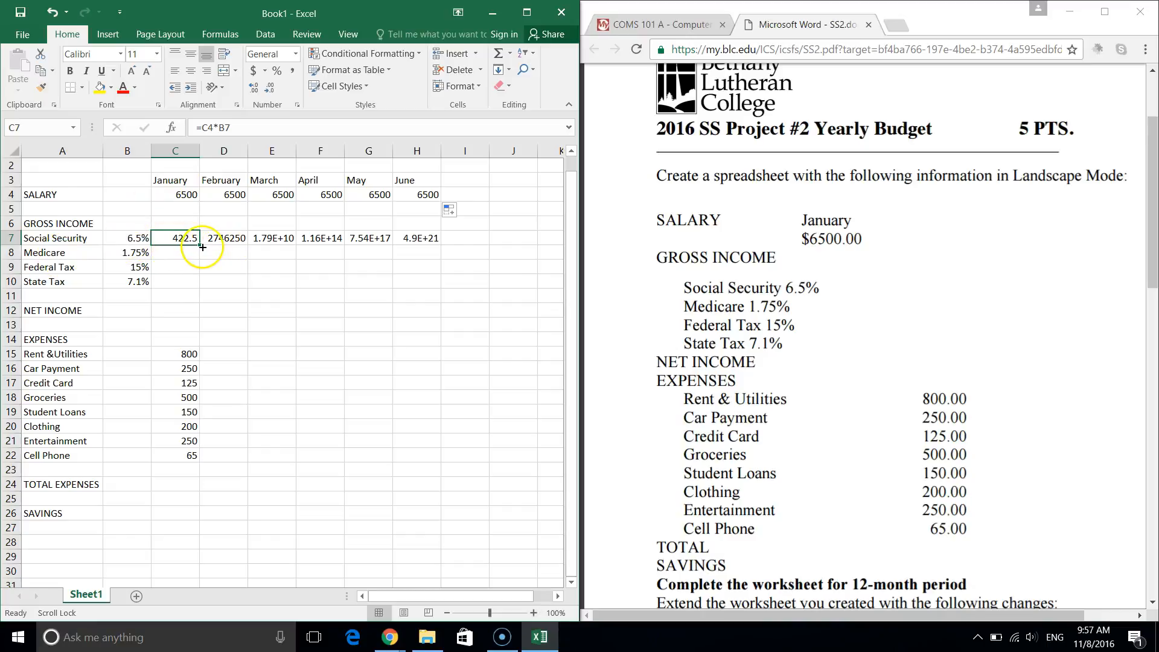
click(227, 126)
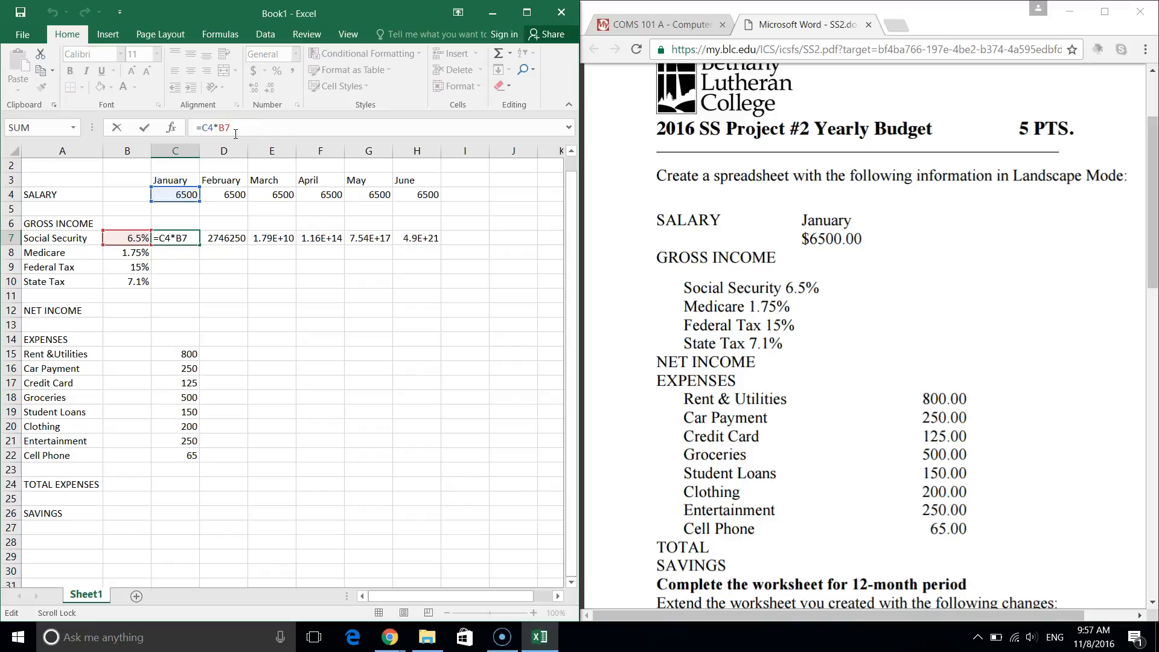
key(F4)
key(Return)
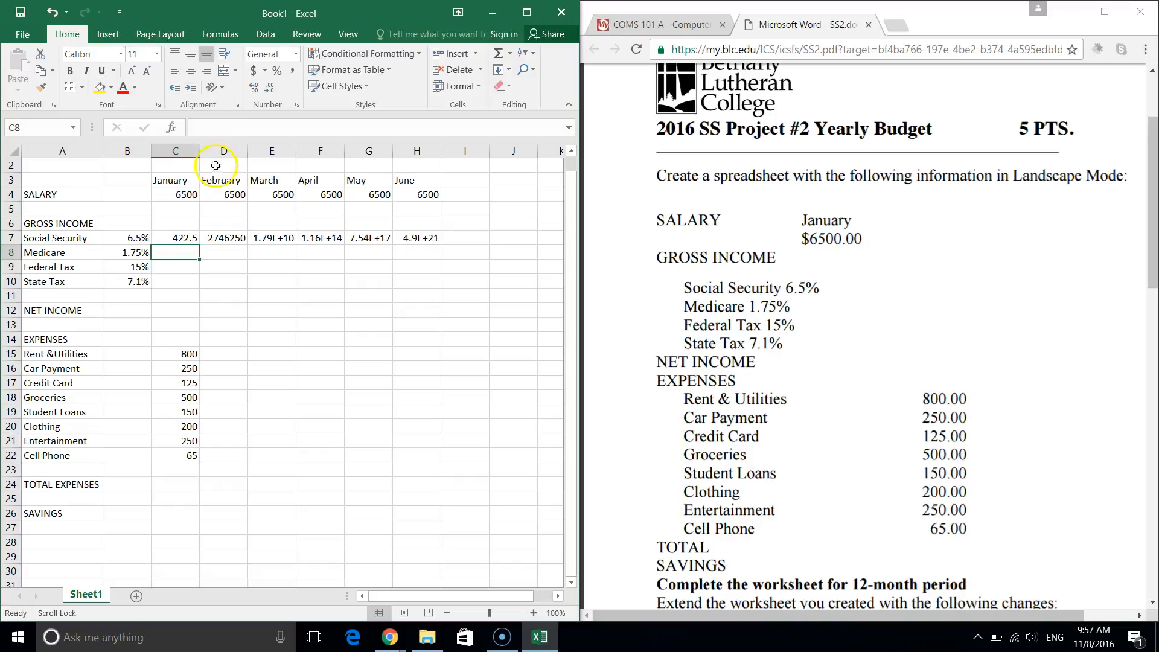
Copy C7's Social Security formula across to H7, showing 422.5 each month.
click(183, 238)
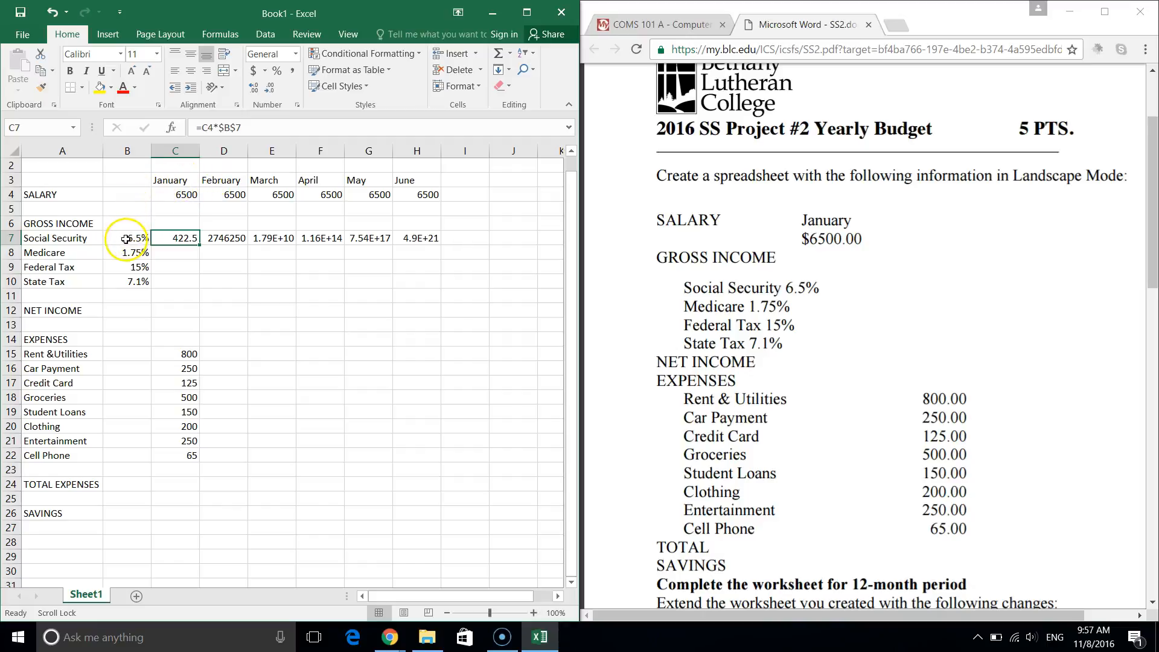
drag(199, 245, 436, 245)
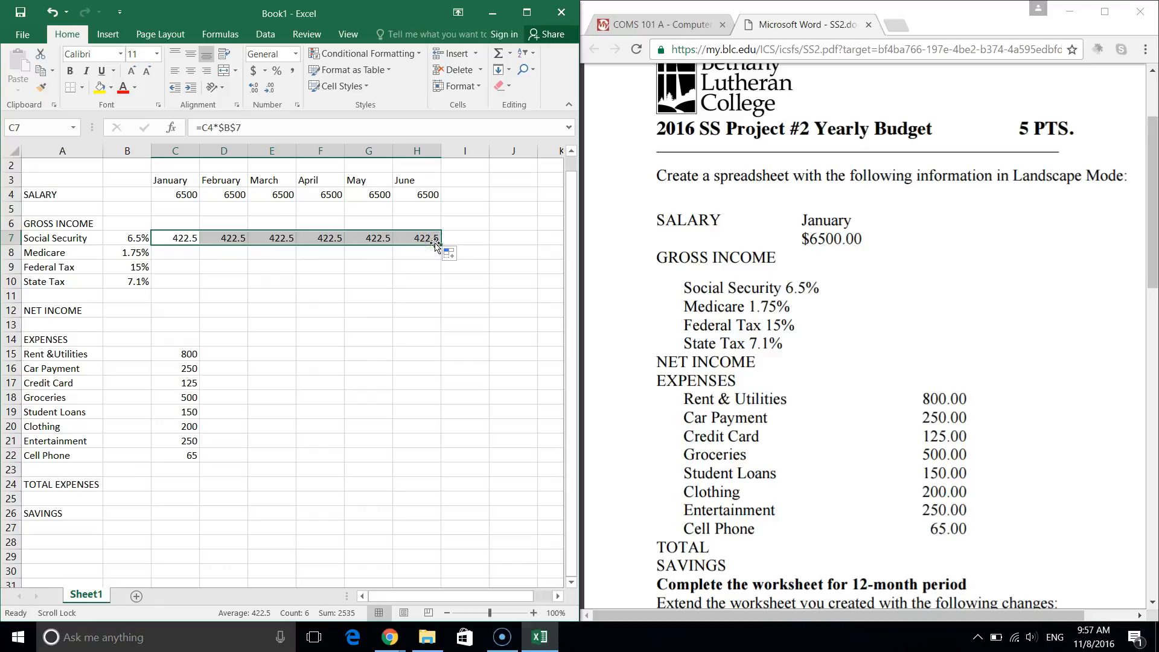
click(184, 339)
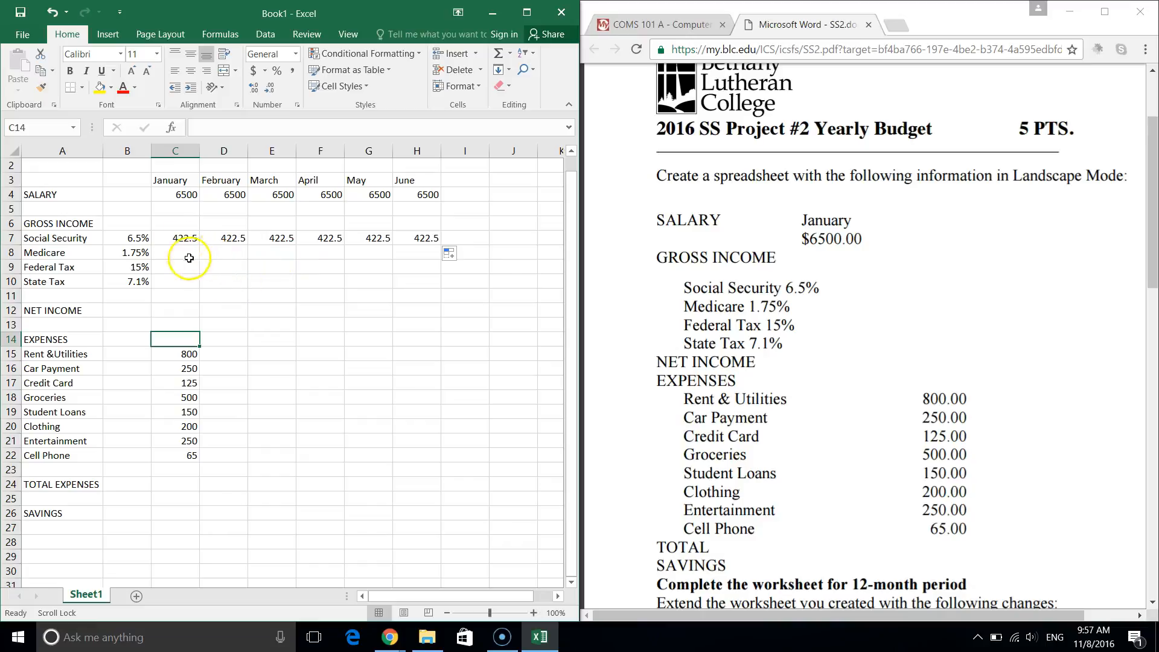
Copy C7's formula down into C8:C10 for the other tax rows.
click(179, 241)
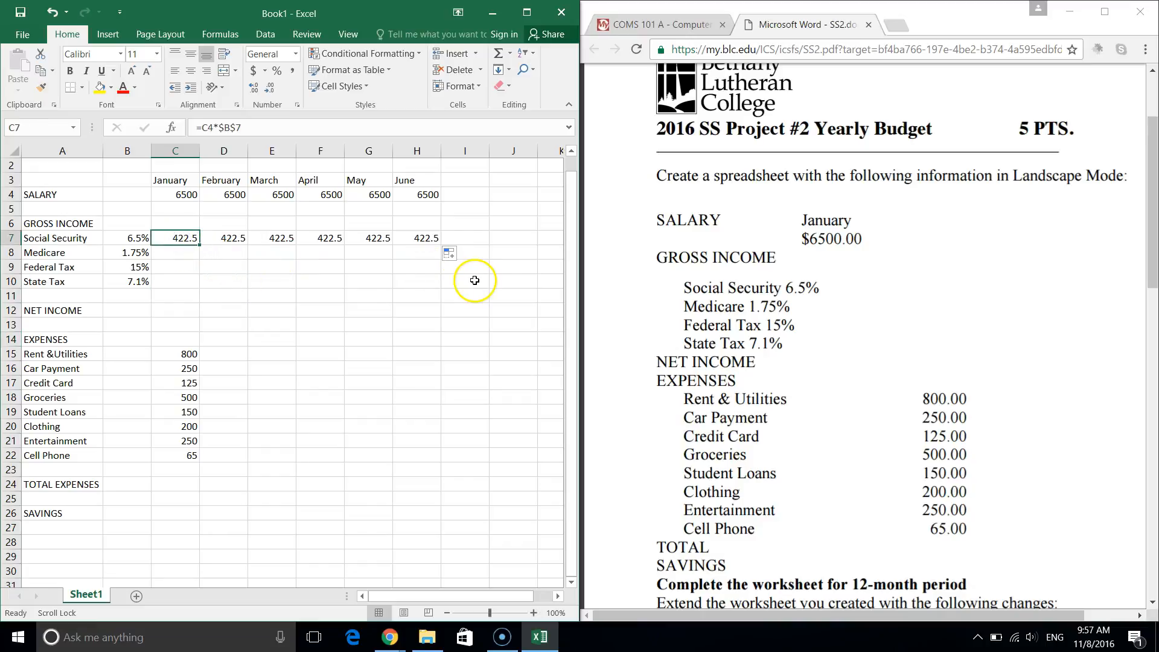
drag(198, 245, 193, 292)
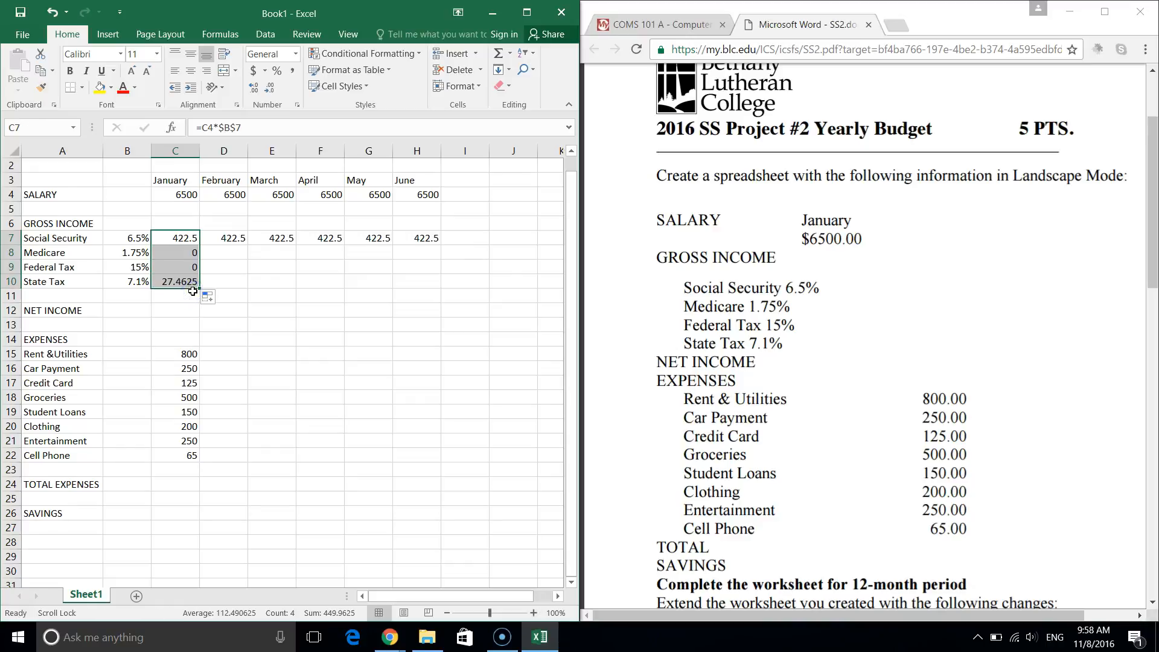
click(218, 278)
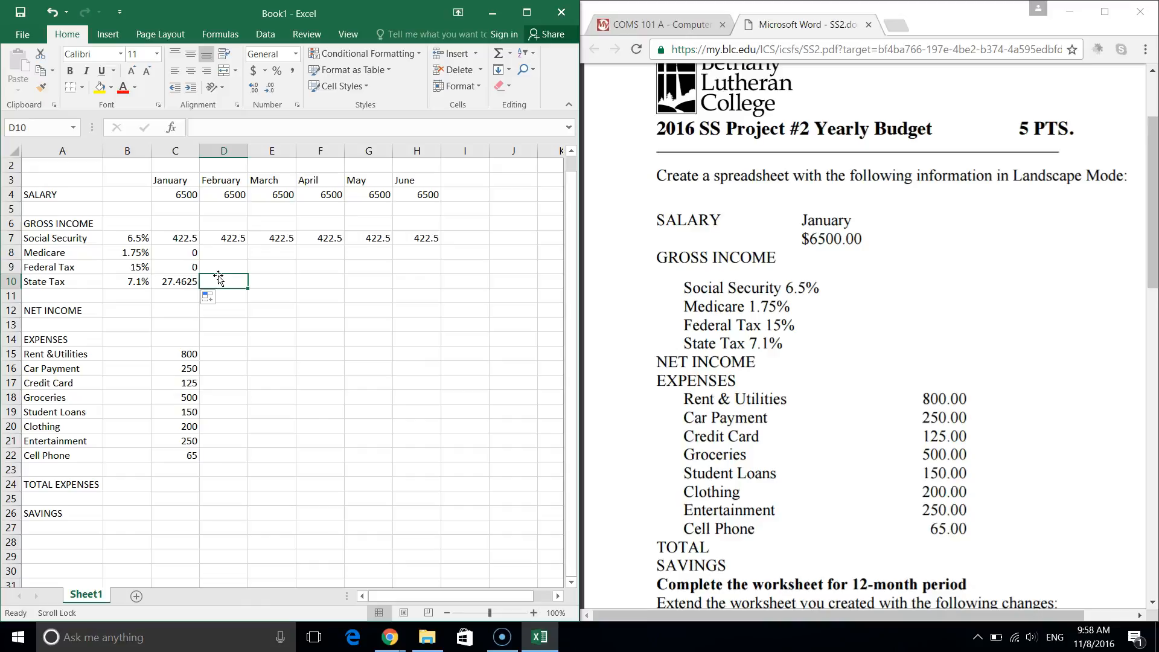
Change the Medicare formula in C8 to =C4*$B$8, giving 113.75.
click(174, 252)
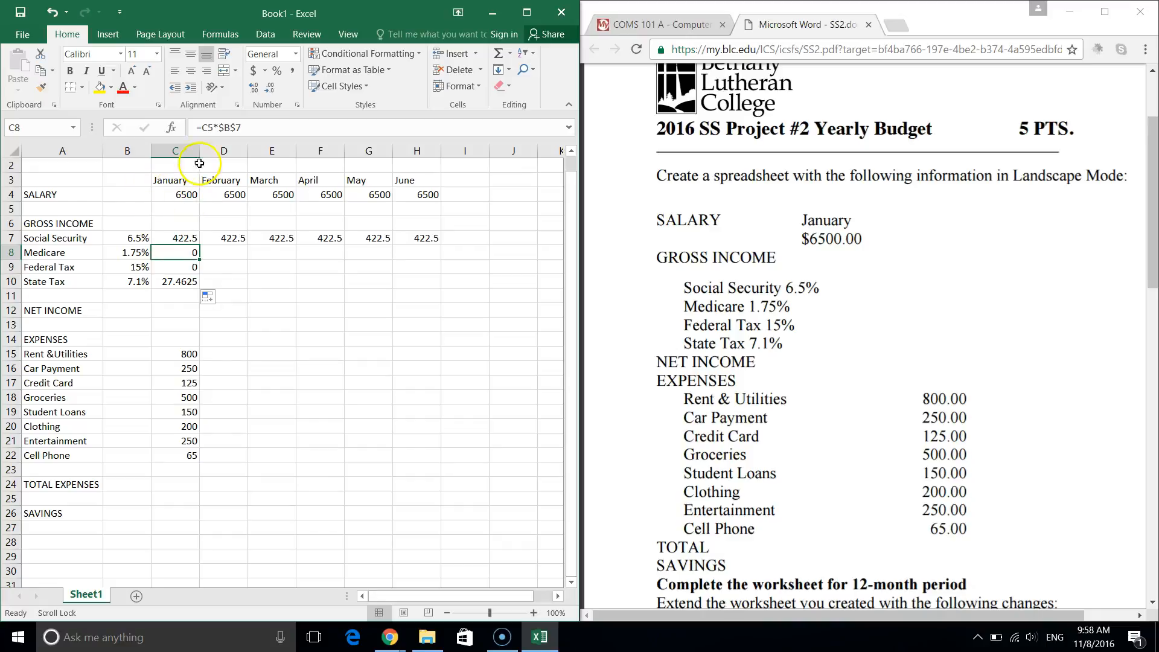
click(212, 128)
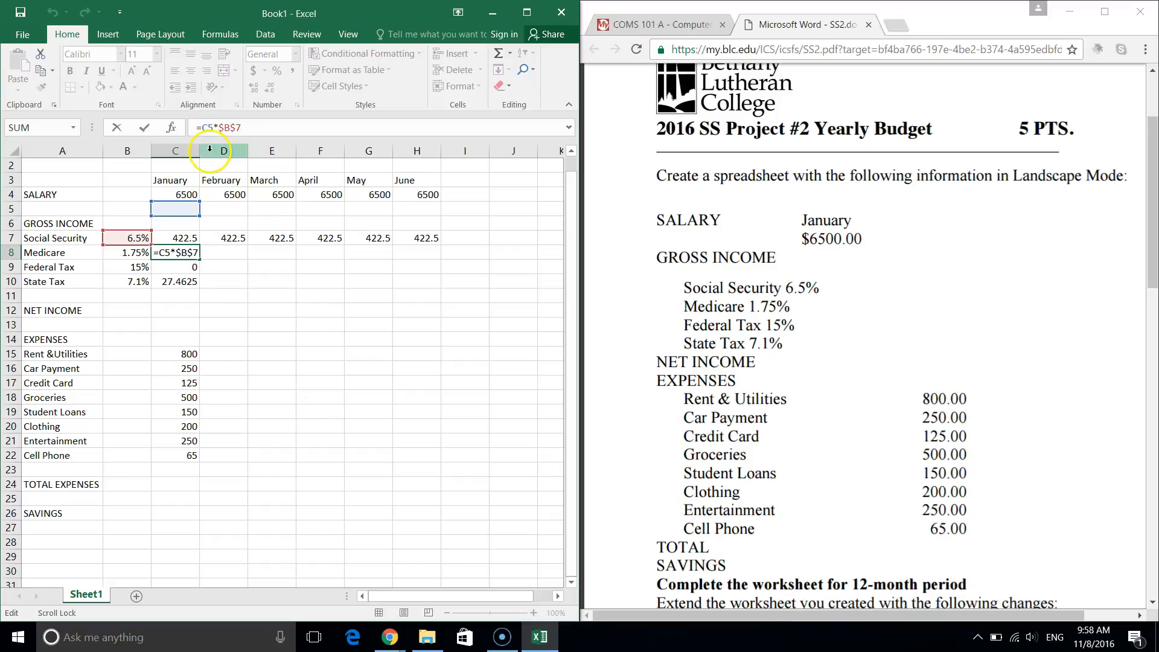
key(BackSpace)
text(4)
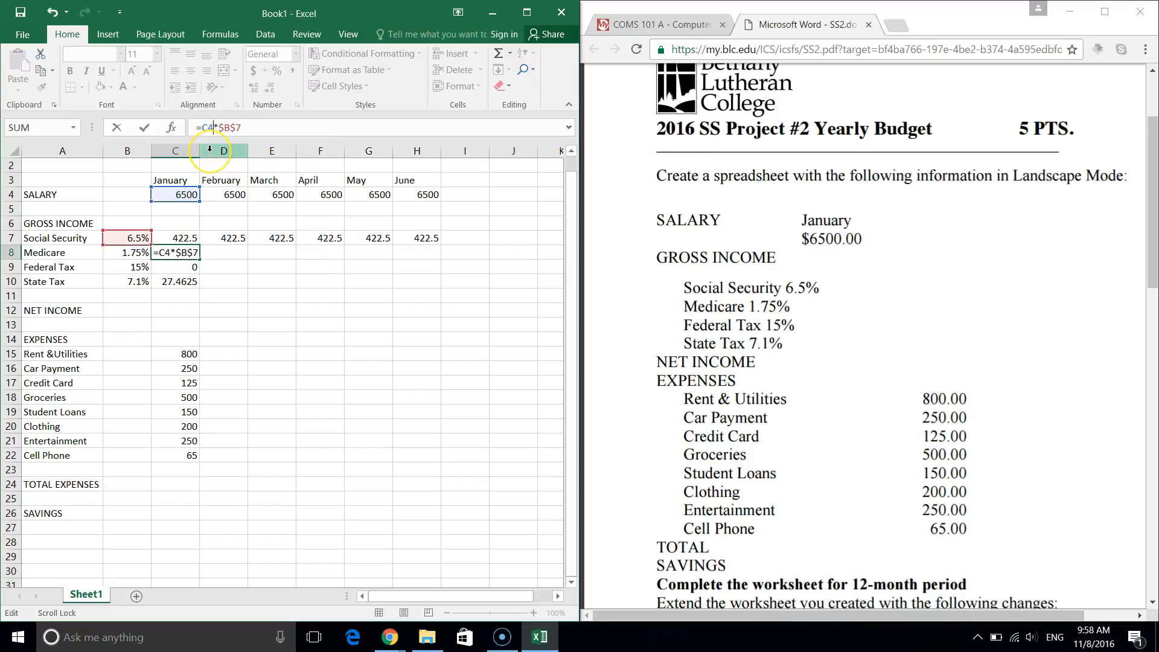
click(241, 125)
key(BackSpace)
text(8)
key(Return)
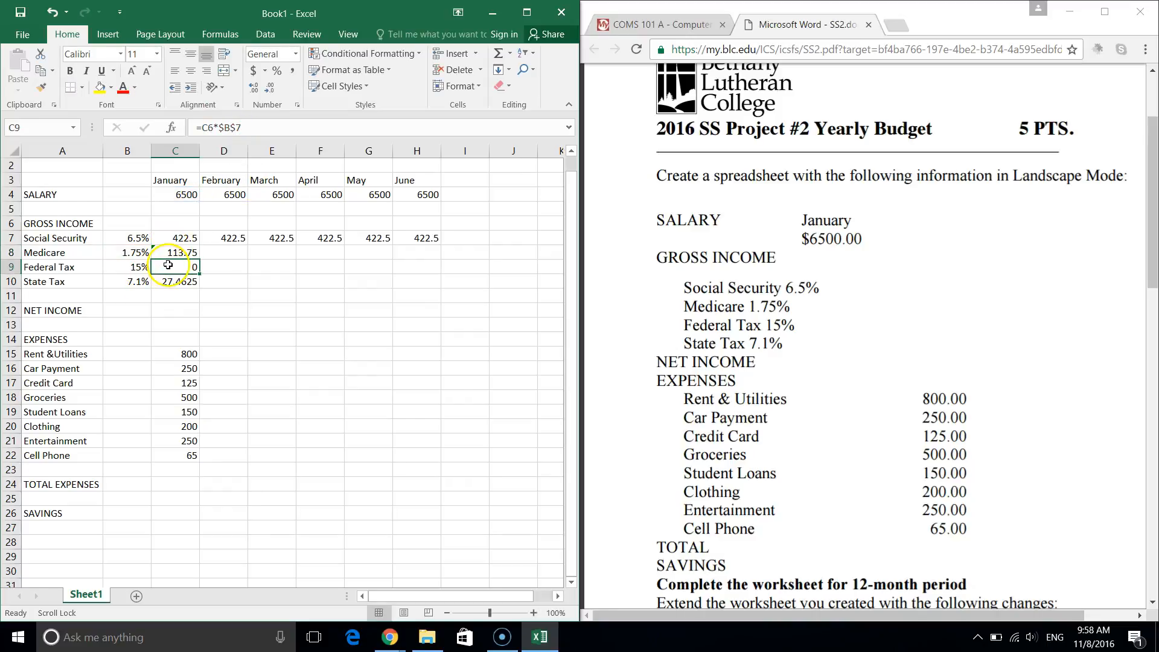
Change the Federal Tax formula in C9 to =C4*$B$9, giving 975.
click(204, 120)
click(214, 126)
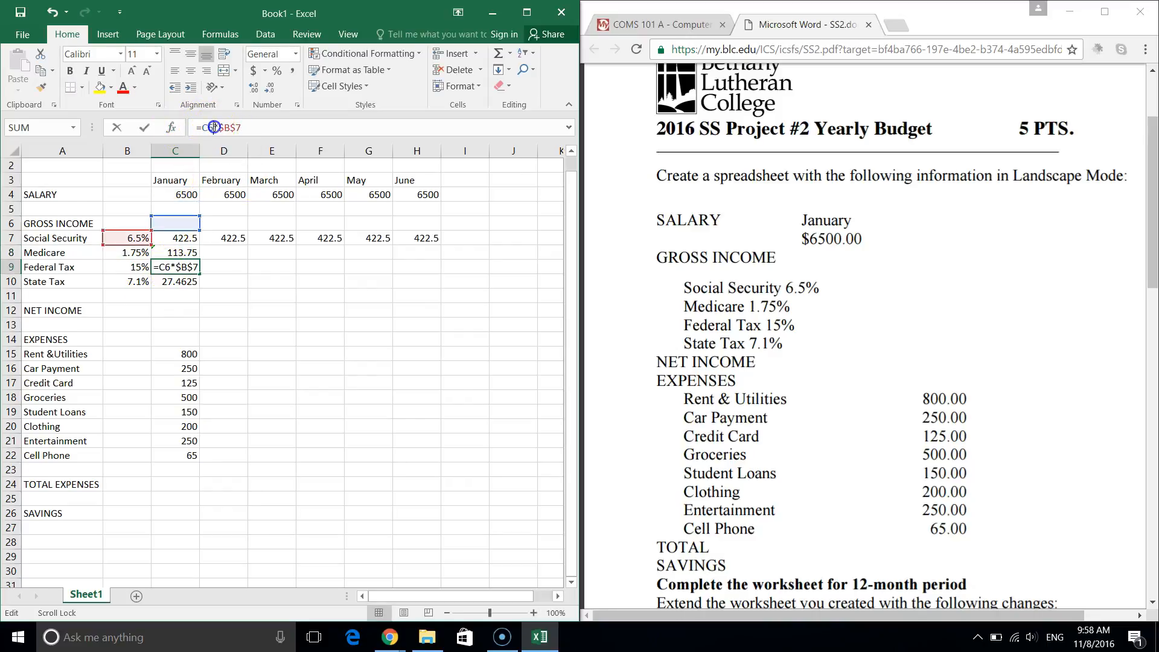
key(BackSpace)
text(4)
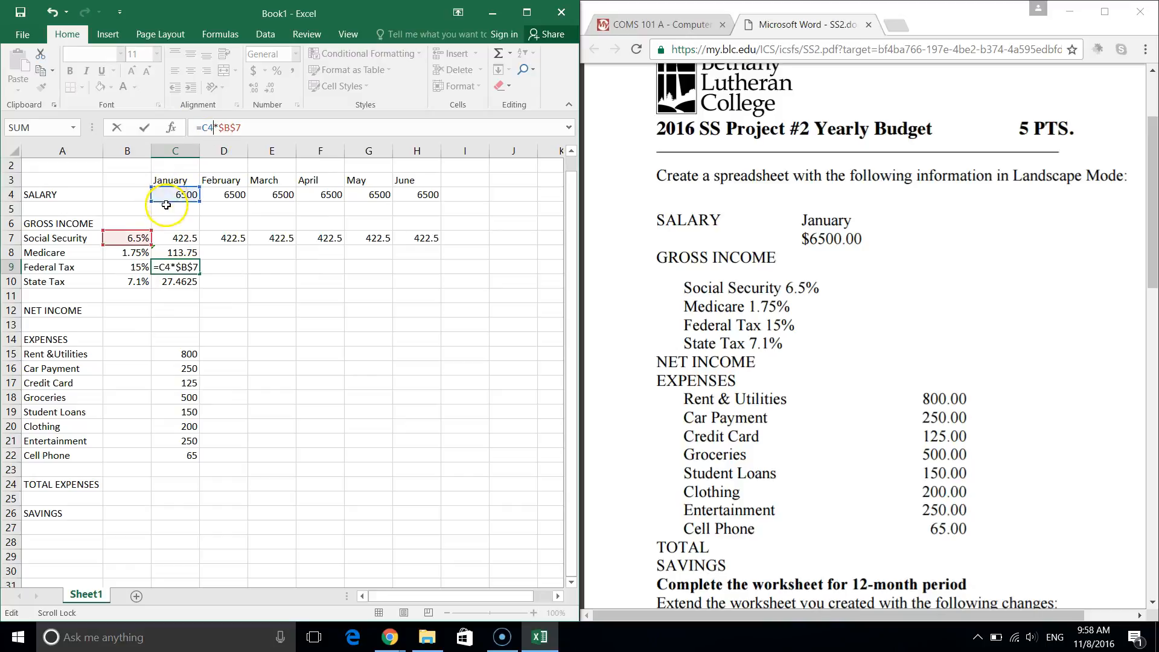
click(250, 129)
key(BackSpace)
text(9)
key(Return)
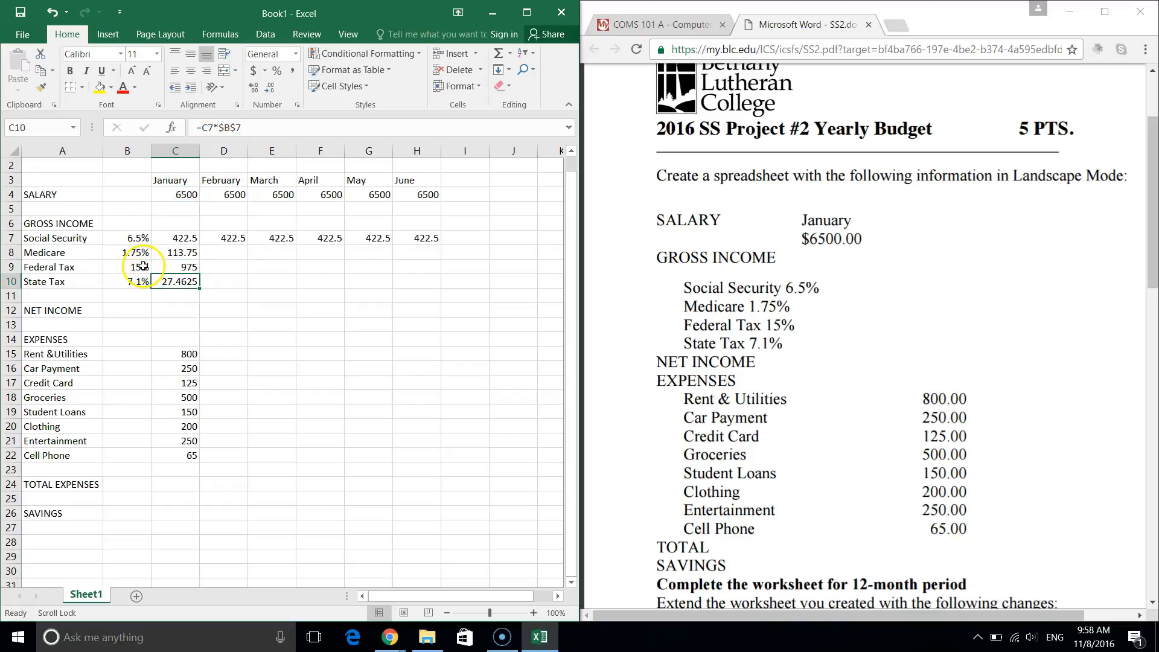
Change the State Tax formula in C10 to =C4*$B$10, giving 461.5, and verify.
click(213, 128)
key(BackSpace)
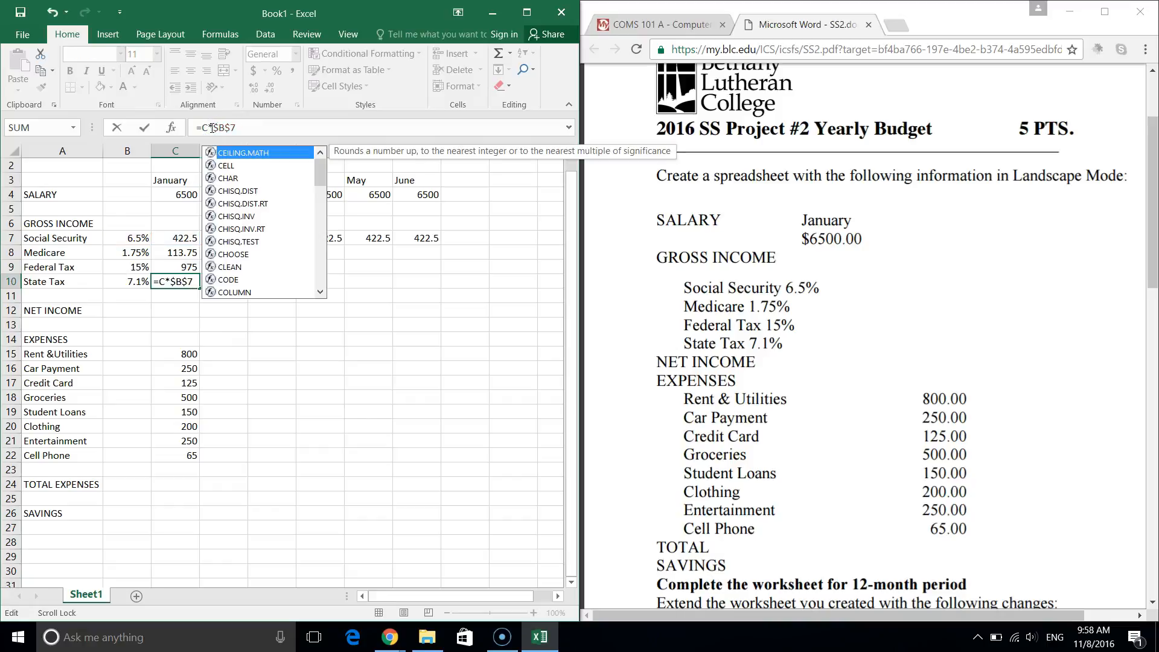
text(4)
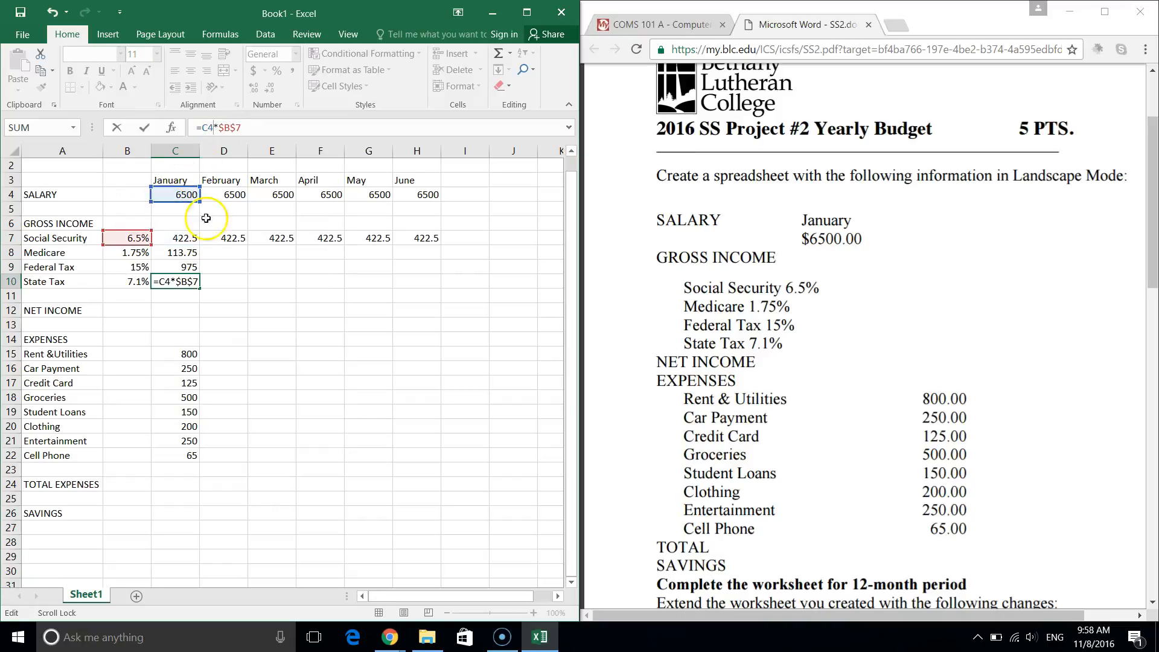
click(260, 127)
key(BackSpace)
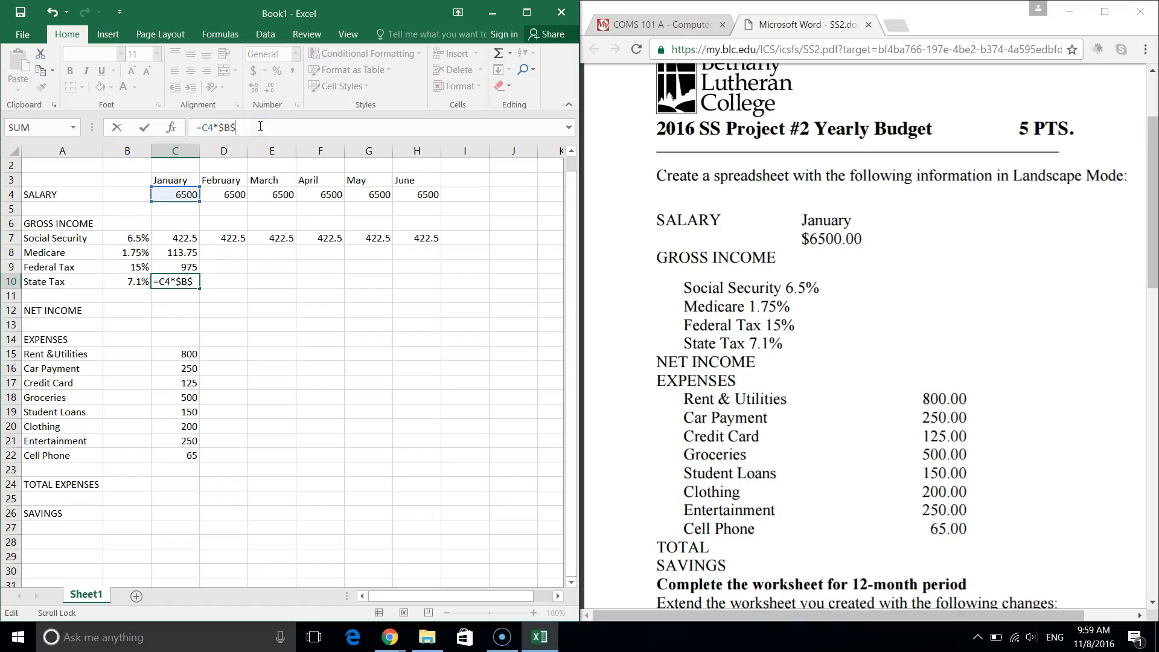
text(10)
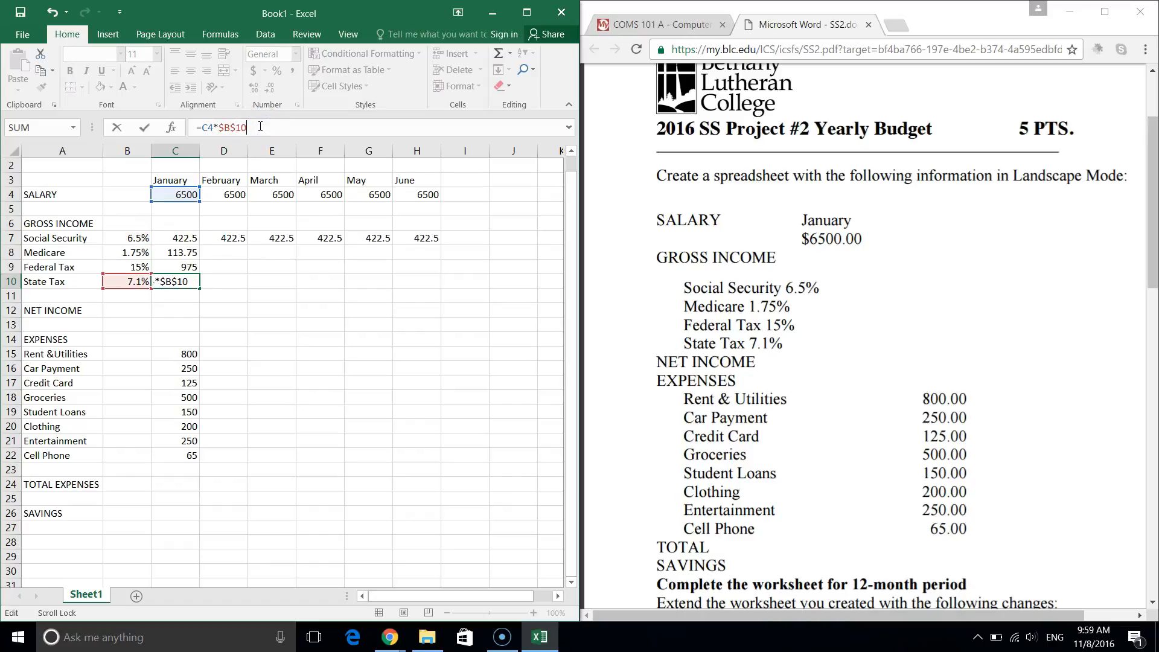
key(Return)
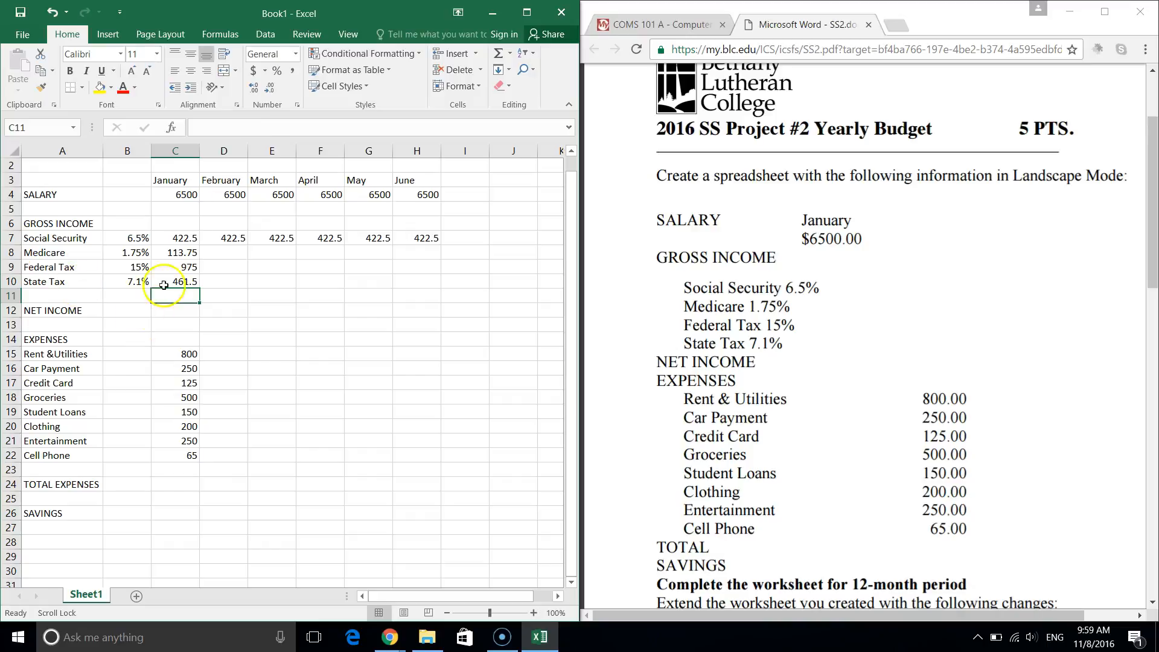
click(188, 254)
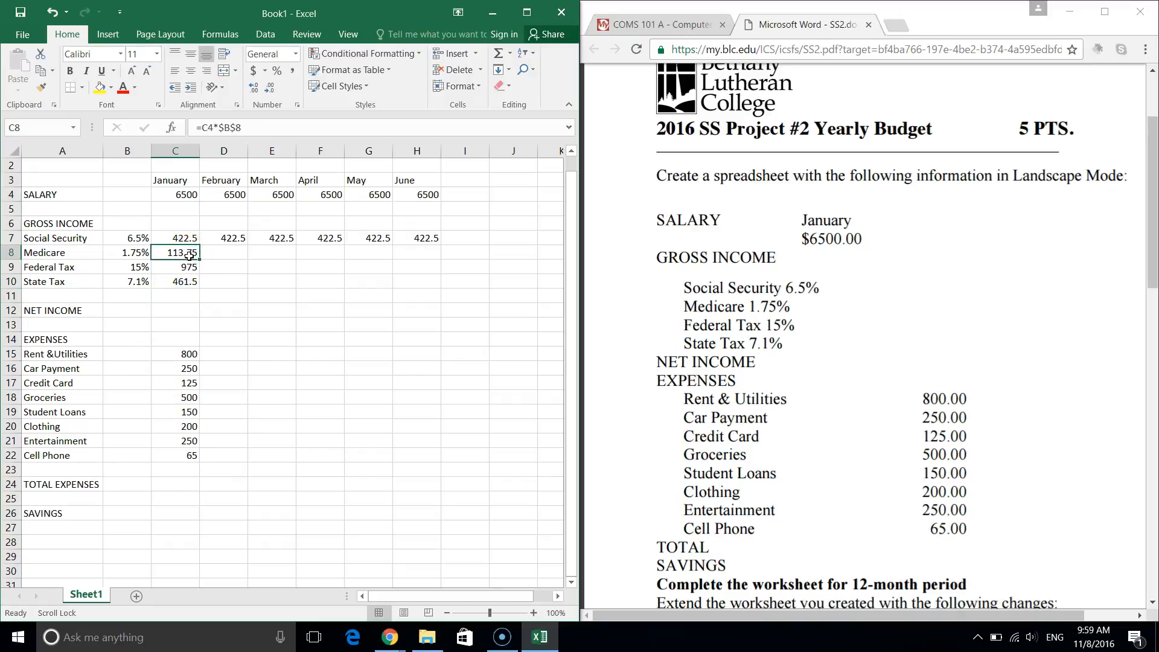
key(Down)
key(Up)
Fill January's Medicare, Federal Tax and State Tax amounts across through June (column H).
scroll(230, 216, down, 1)
scroll(230, 216, up, 1)
drag(184, 253, 432, 292)
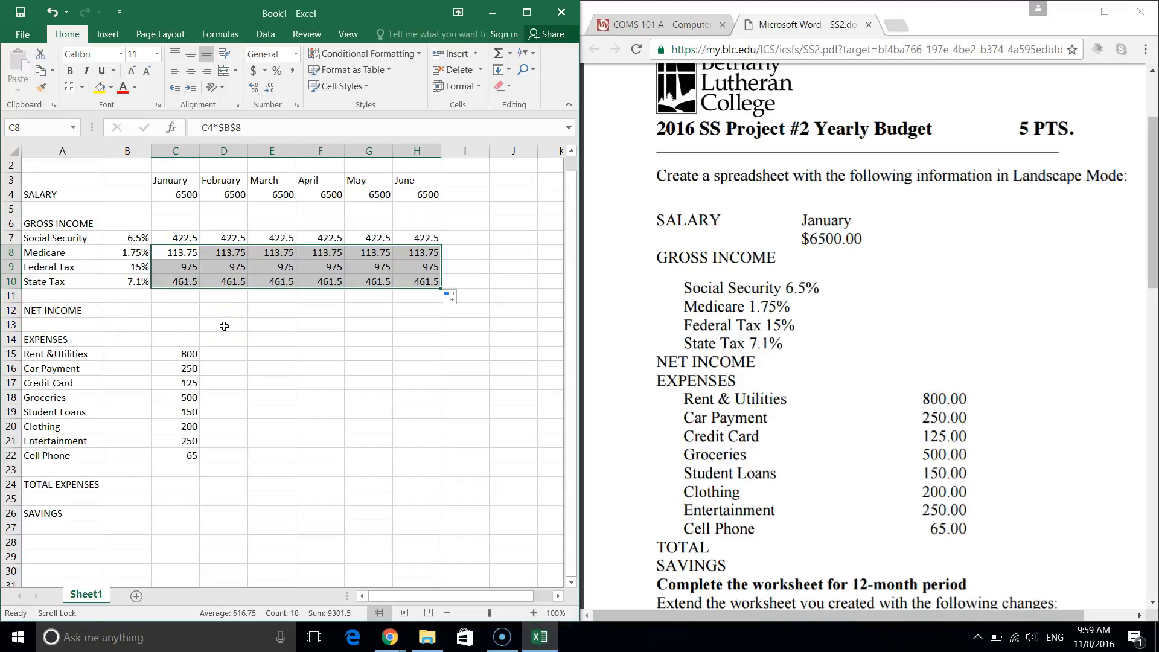
click(225, 197)
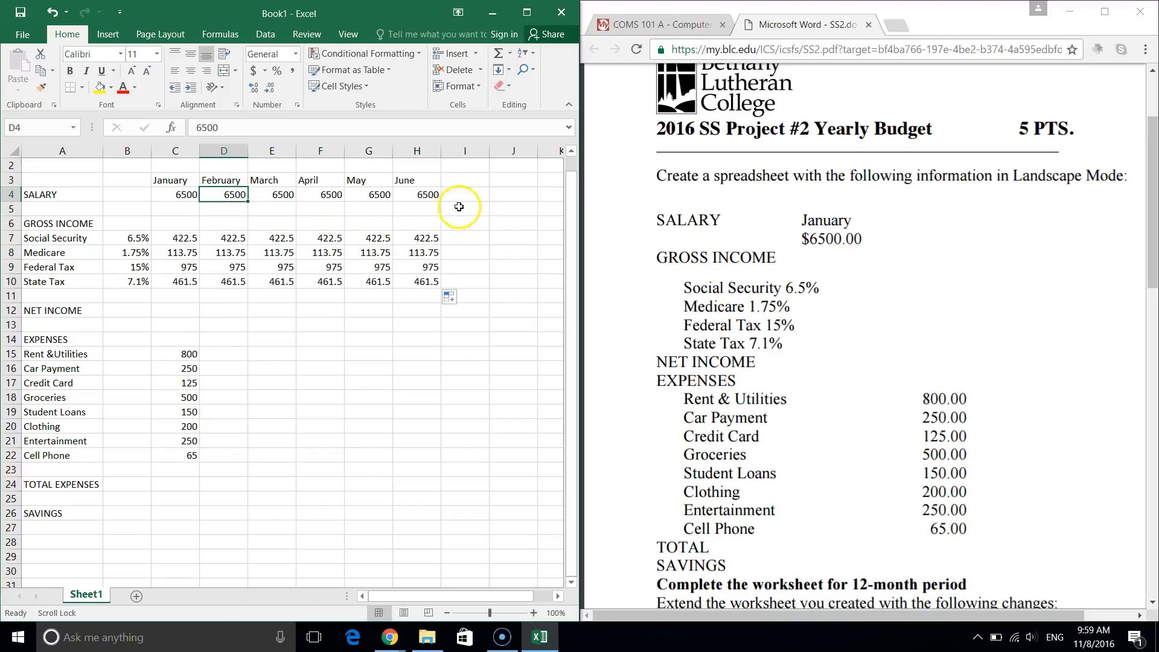
Extend the month headings from June in H3 through December in N3.
scroll(405, 184, right, 2)
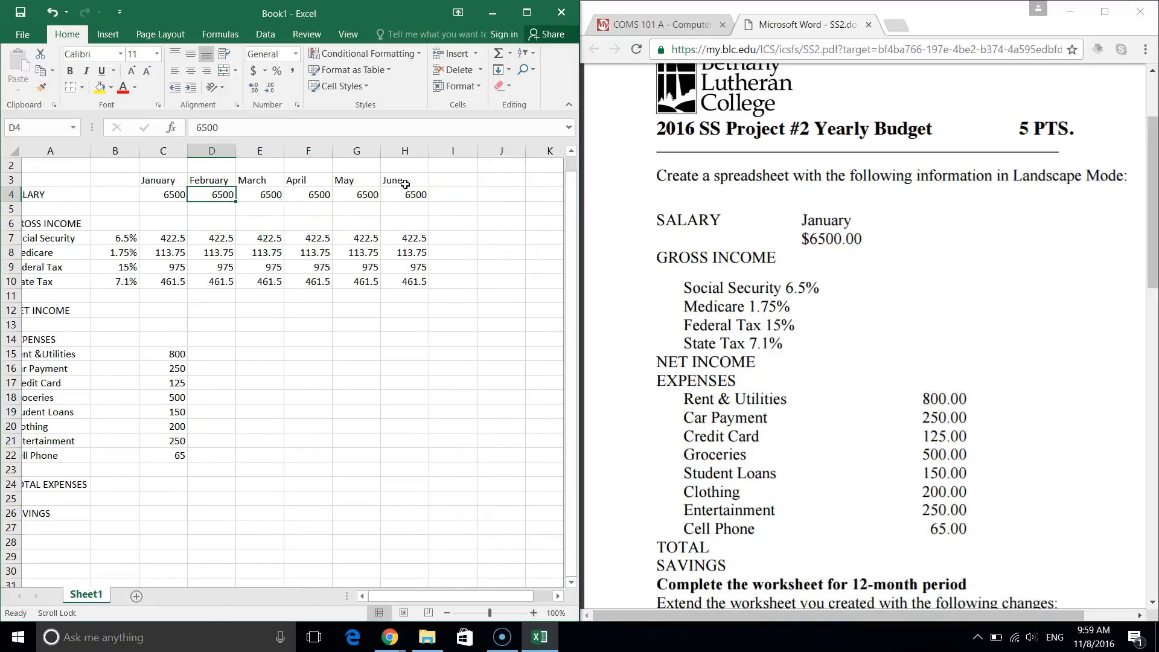
scroll(405, 184, right, 1)
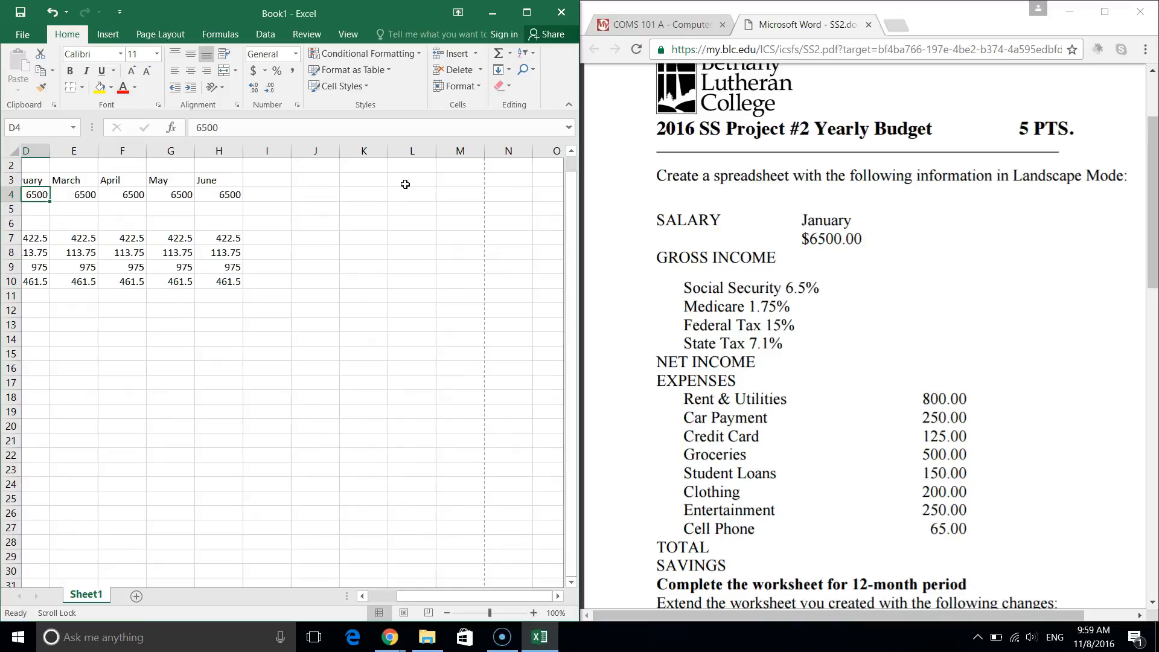
click(231, 192)
click(234, 181)
drag(262, 186, 542, 186)
scroll(300, 236, left, 3)
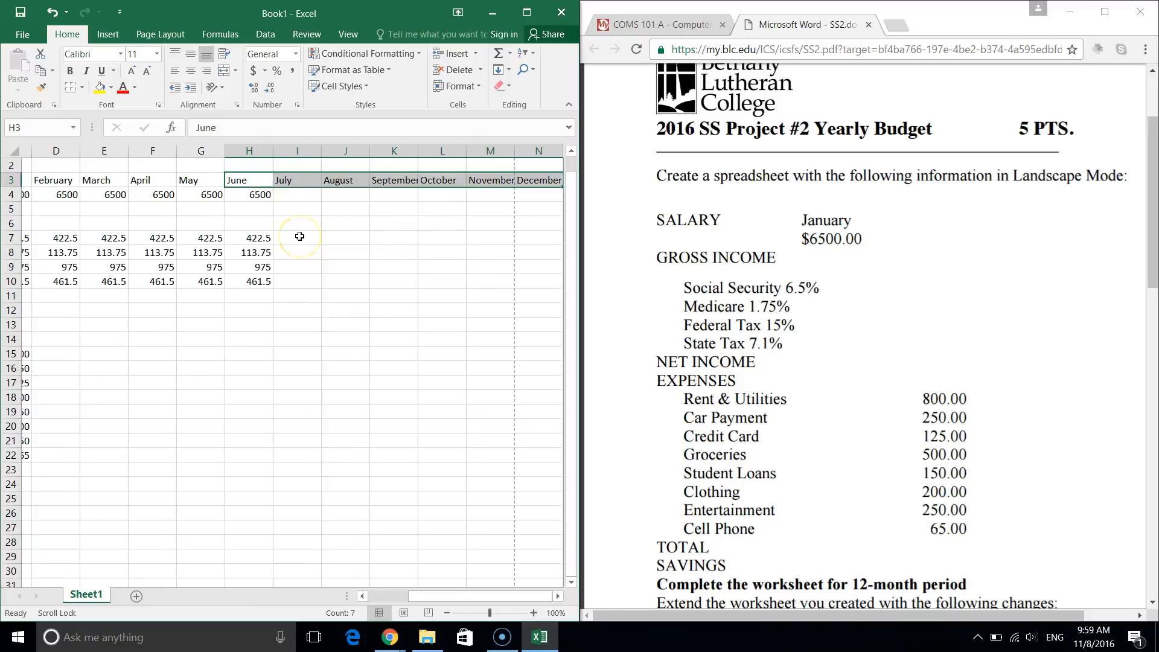
scroll(299, 236, right, 2)
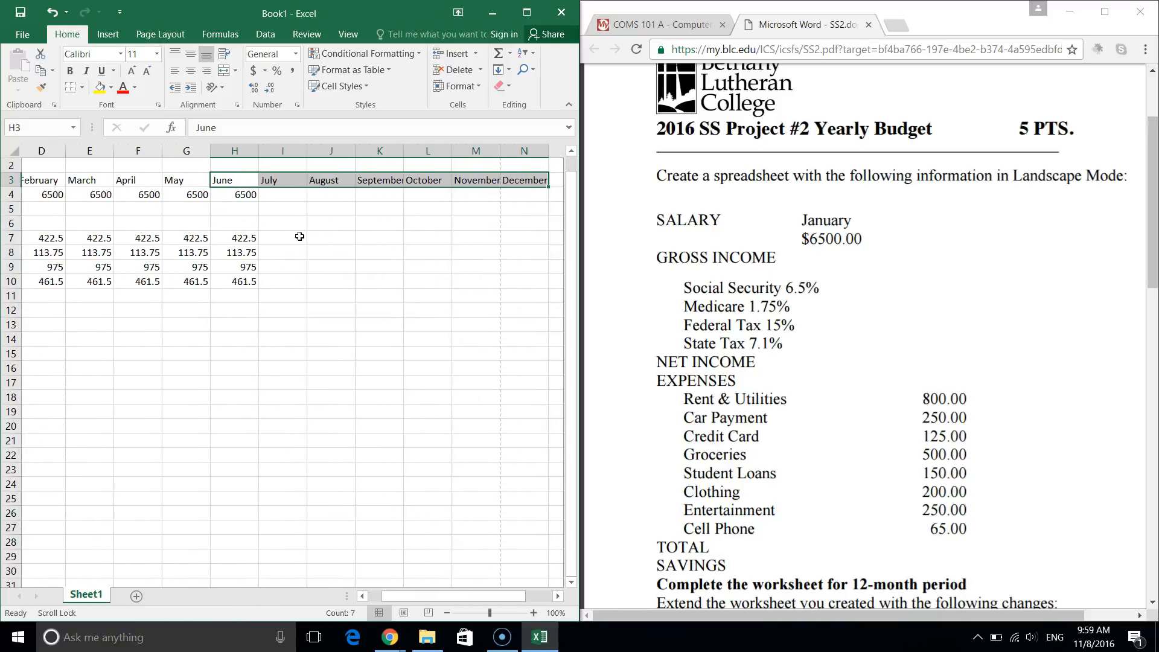
Enter a 4%-of-June-salary formula (.04*H4) in July's cell I4.
click(286, 195)
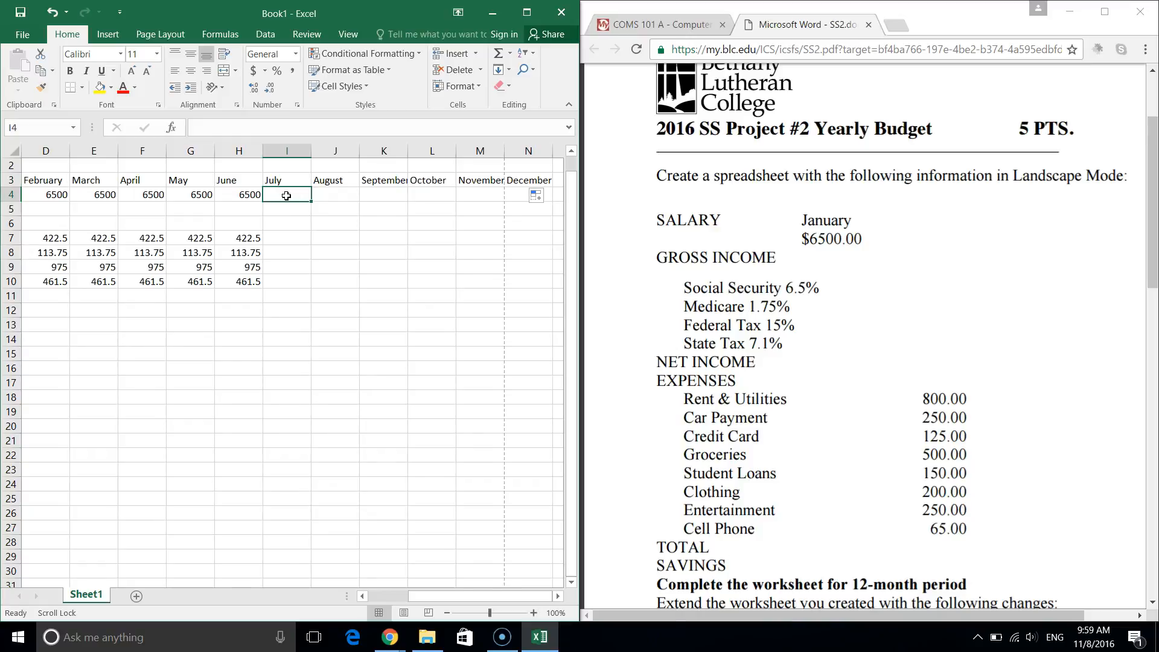
text(=)
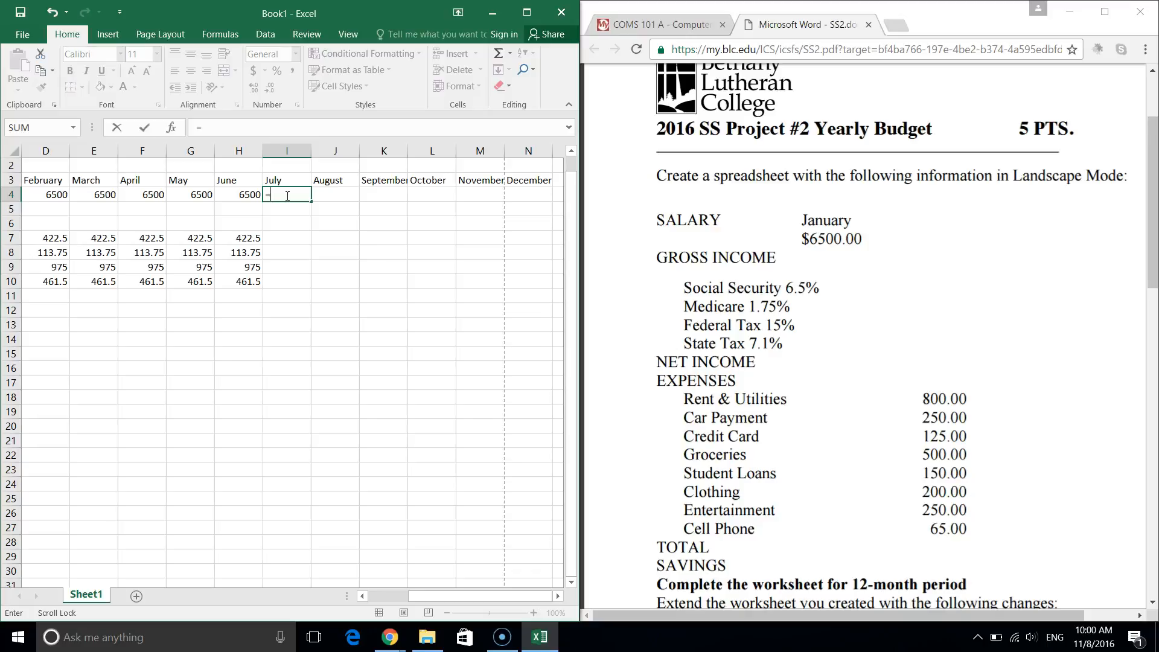
text(.04)
text(*)
click(239, 194)
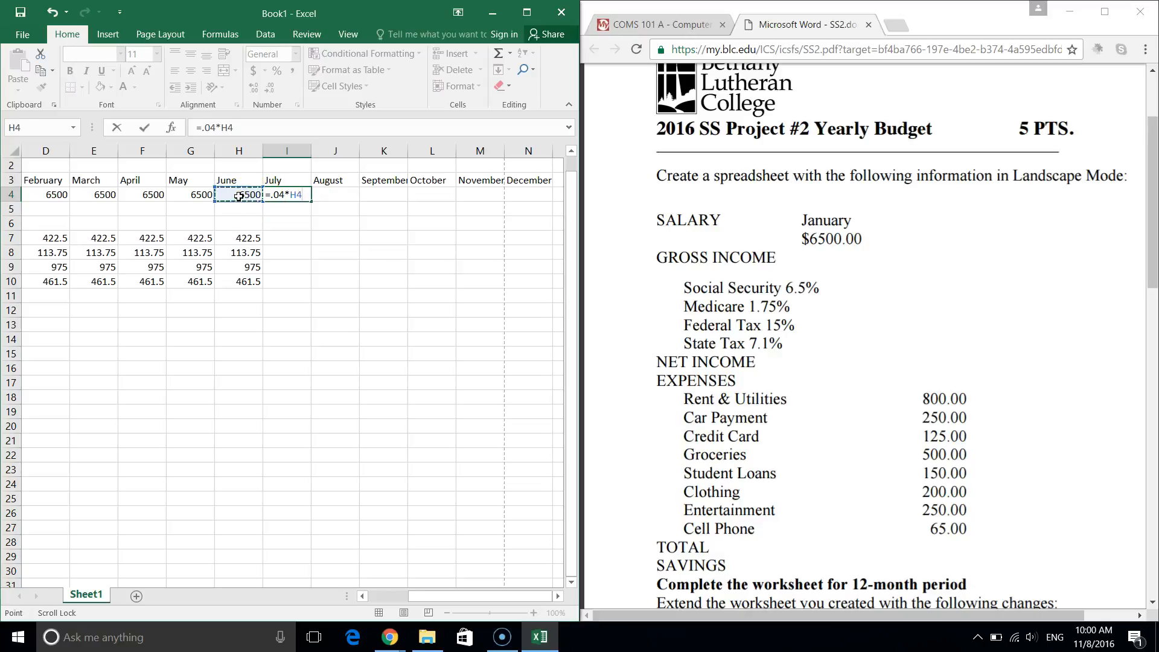
key(Return)
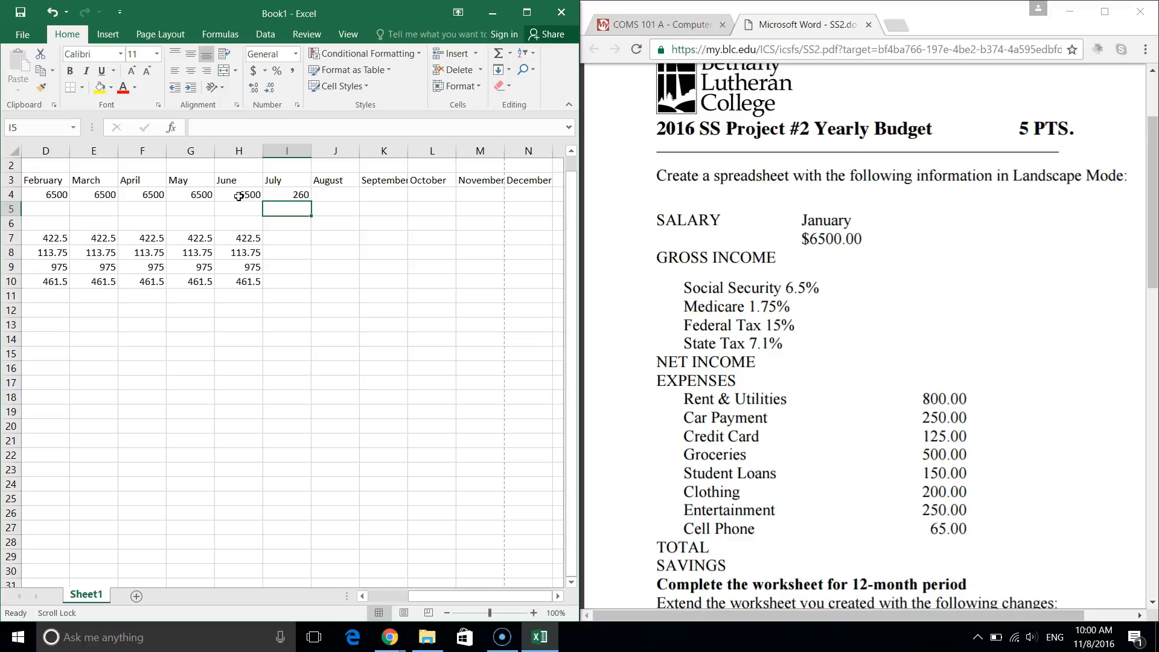
key(Left)
key(Left)
scroll(239, 196, left, 1)
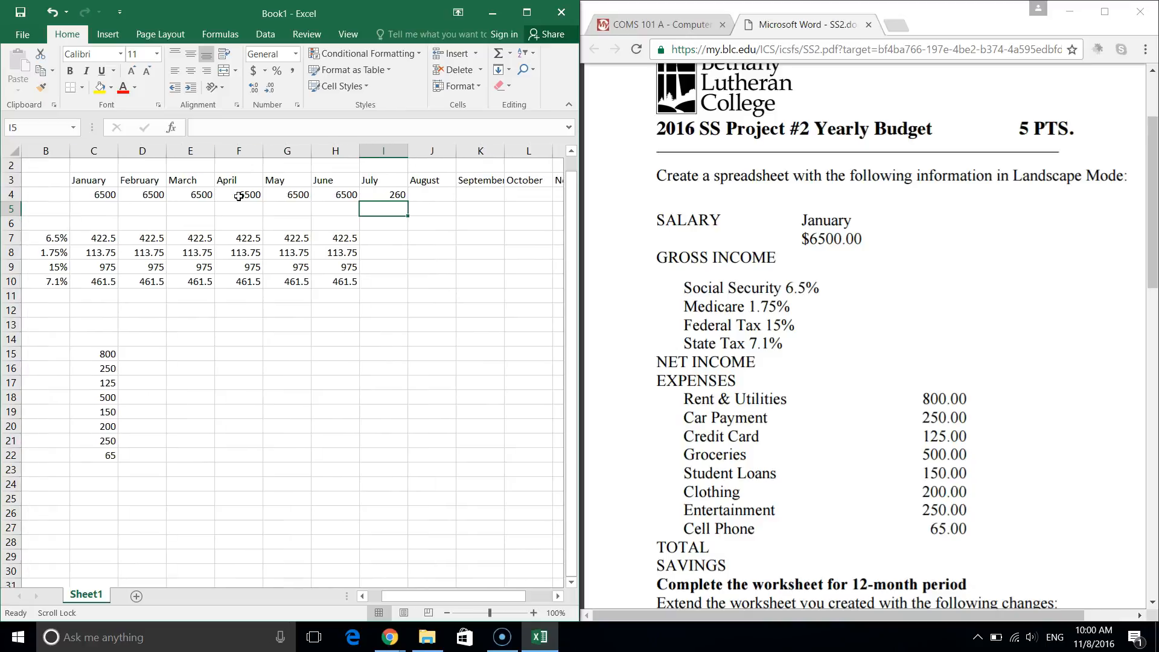
Correct I4 to =H4+.04*H4 so July's salary shows 6760.
click(385, 195)
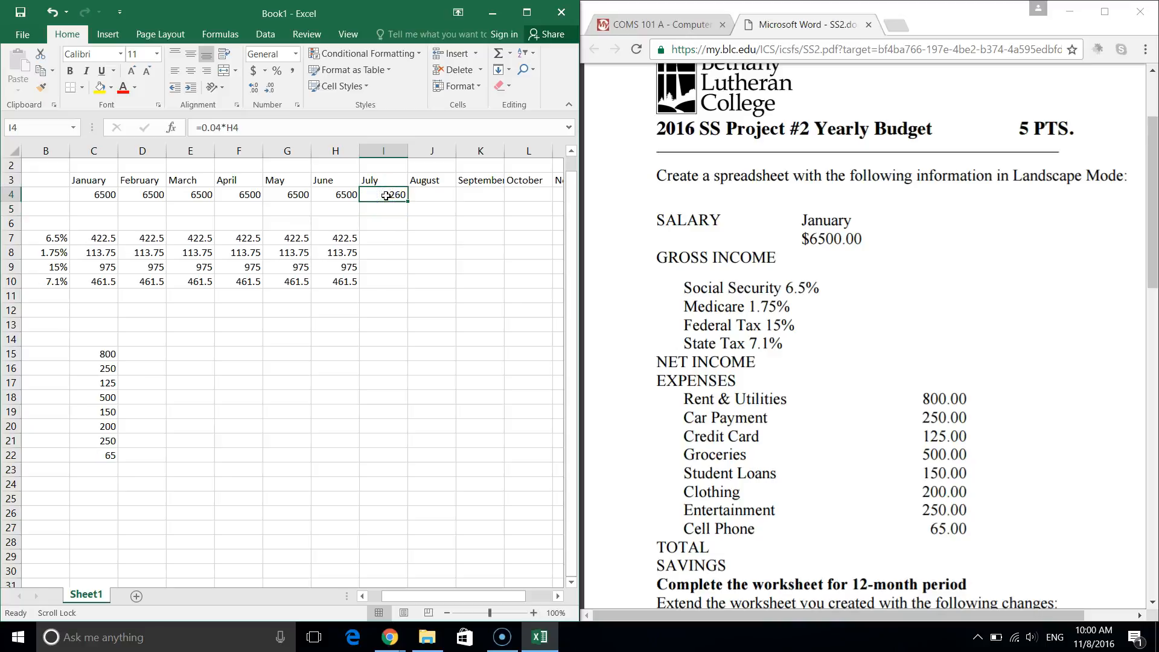
click(201, 127)
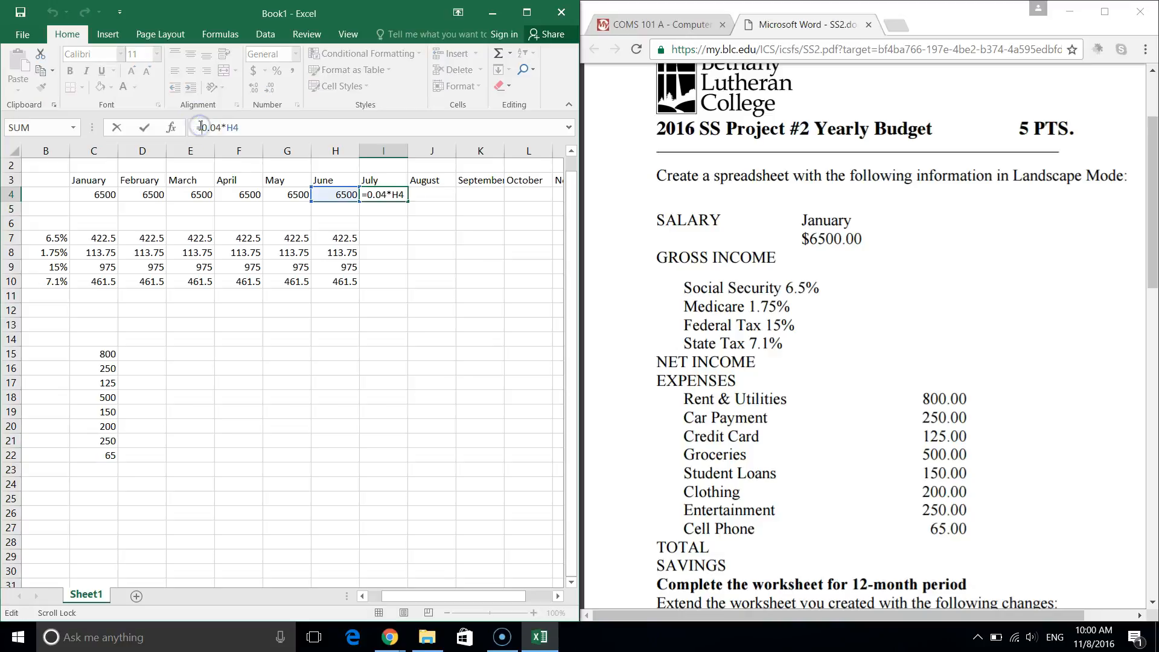
text(H4+)
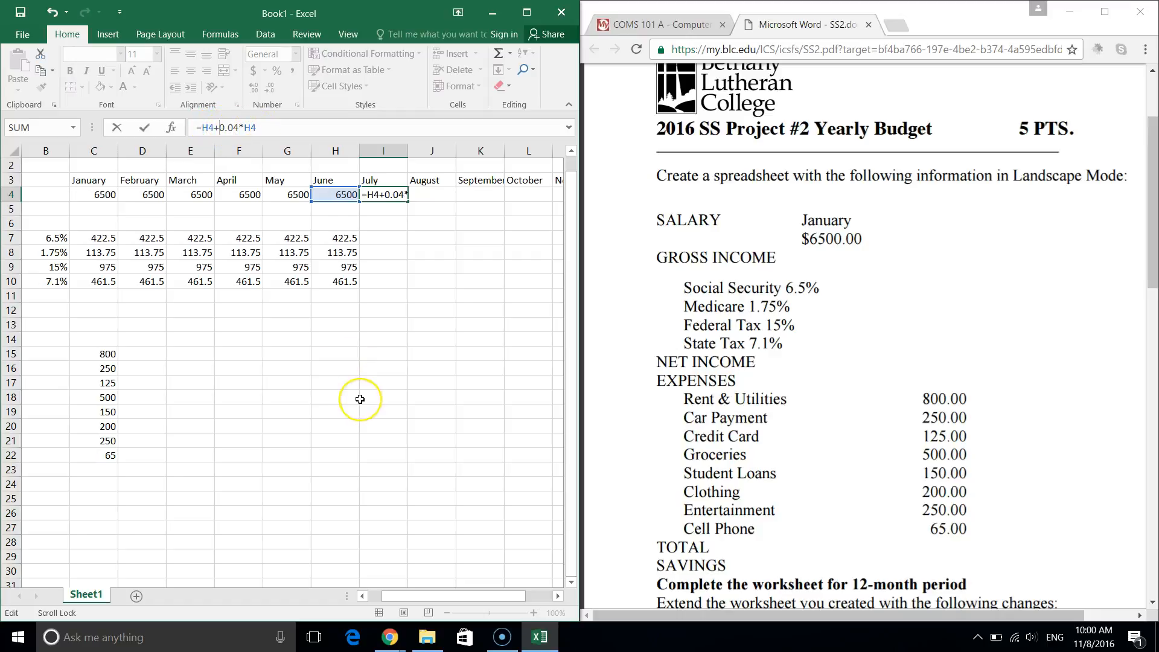
key(Return)
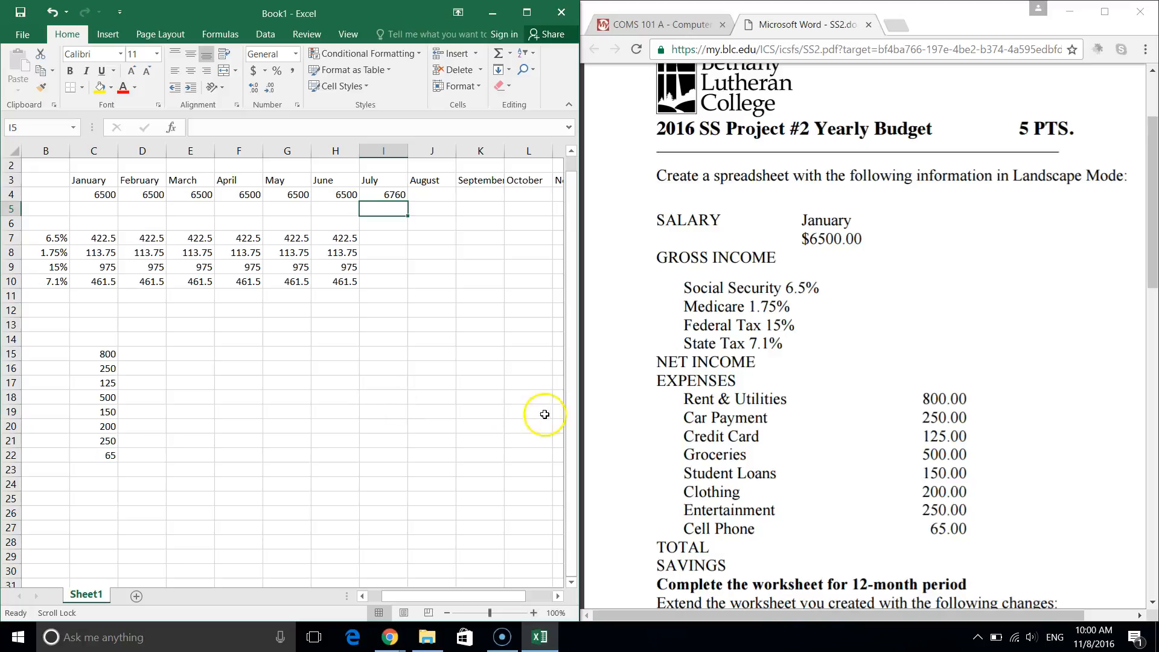
click(389, 197)
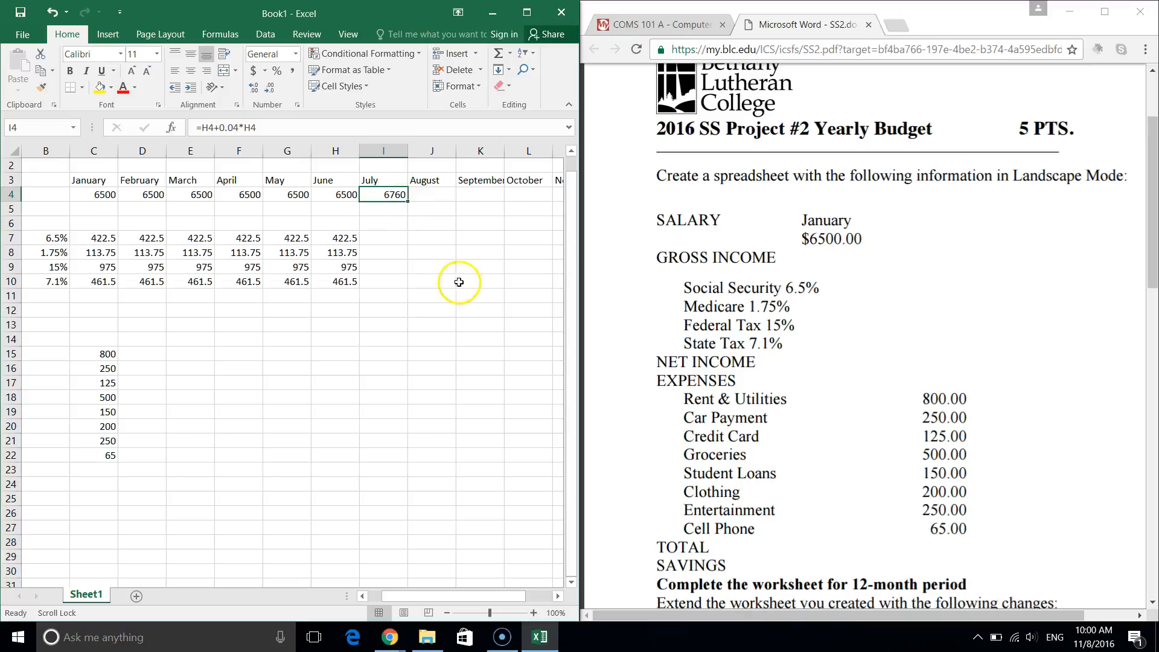
Copy July's raise formula into August and September, giving 7030.4 and 7311.616.
scroll(465, 307, right, 2)
scroll(468, 308, right, 1)
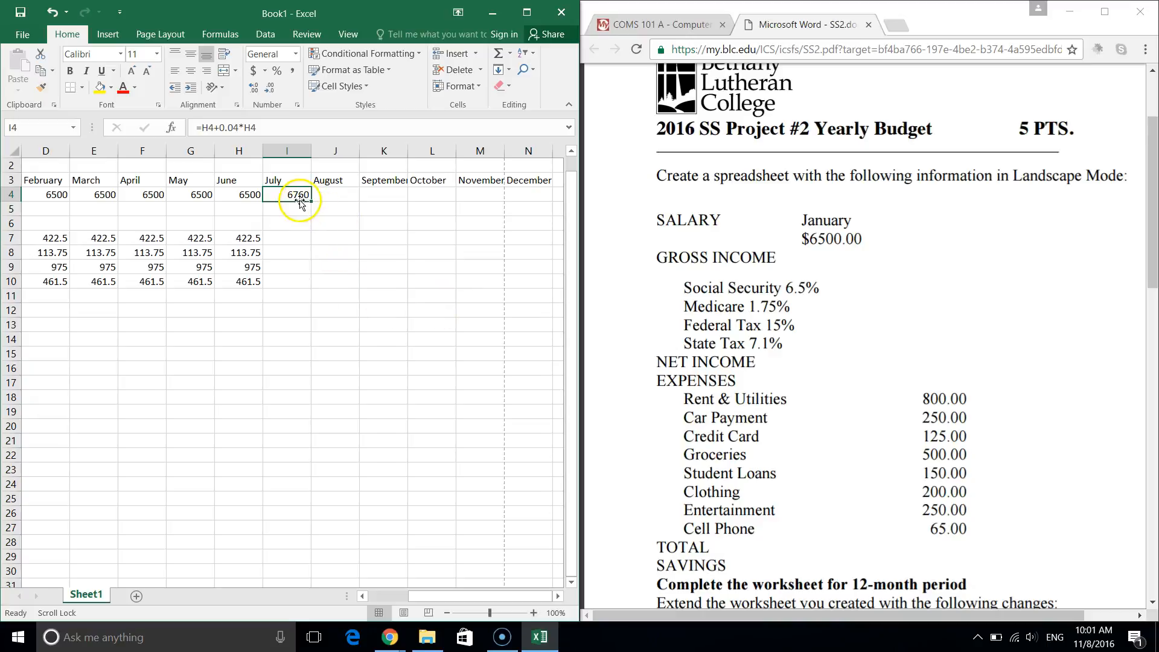
drag(312, 198, 361, 206)
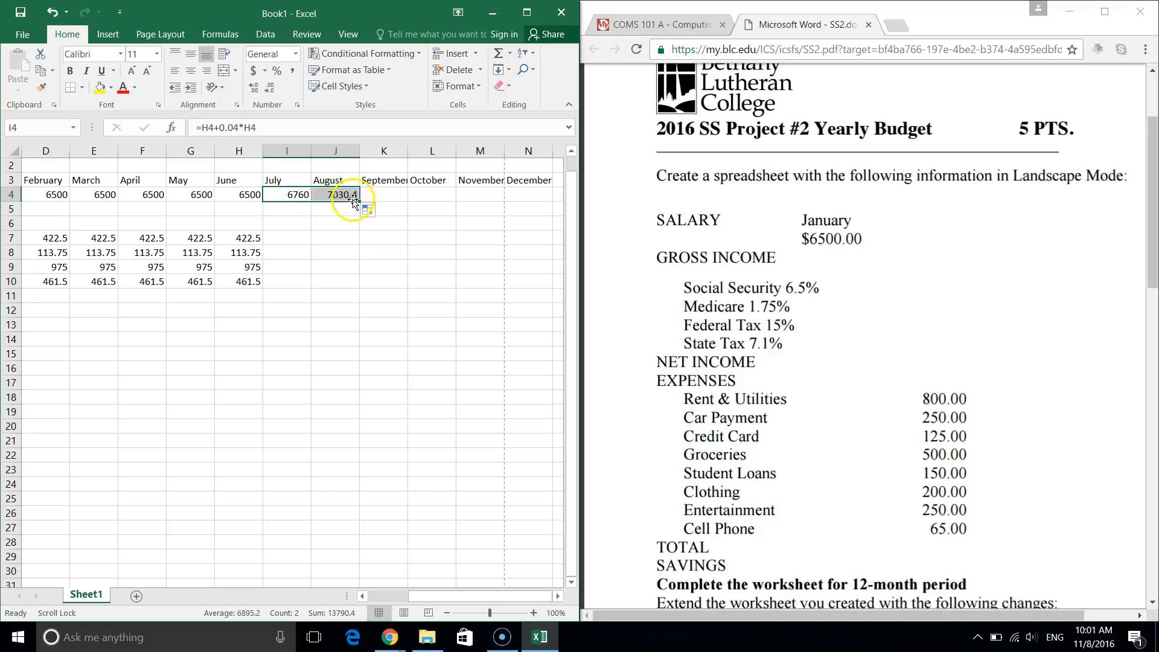
drag(359, 202, 402, 206)
click(396, 198)
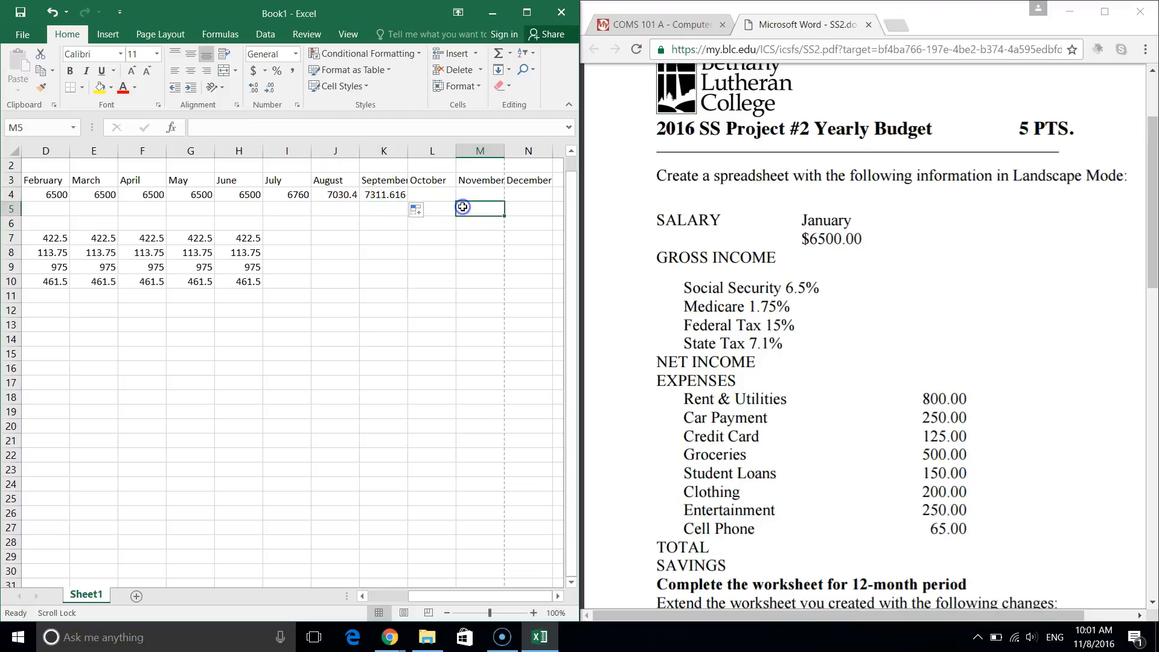
click(291, 199)
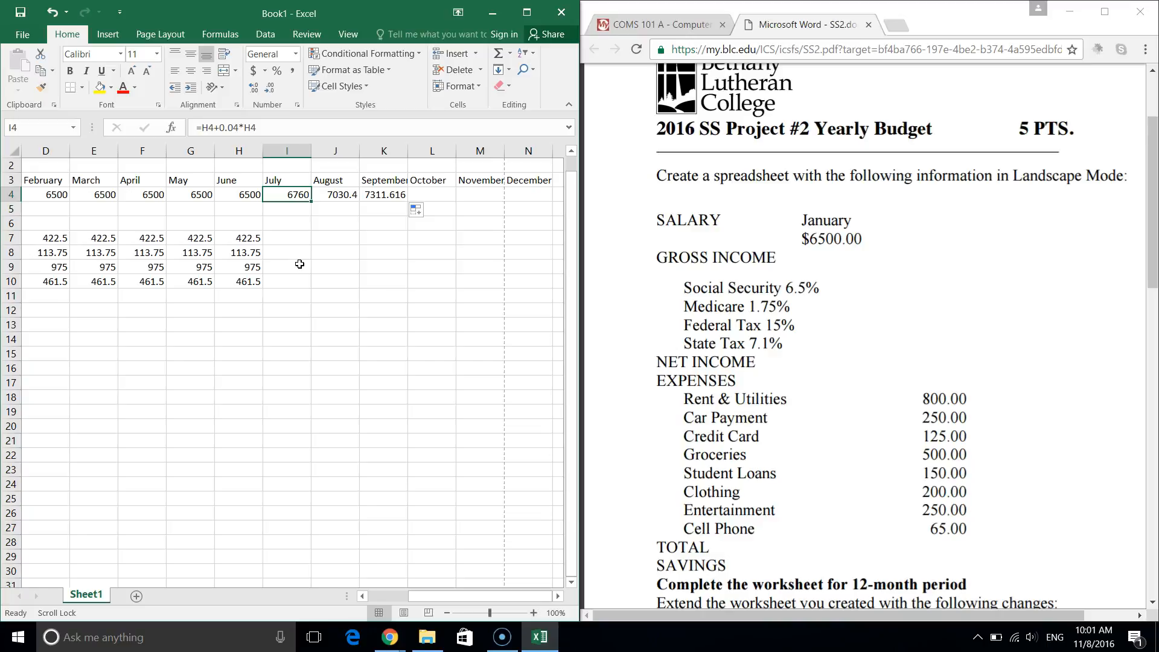
Change July's formula to =$H$4+0.04*$H$4 with absolute references to June's salary.
click(209, 128)
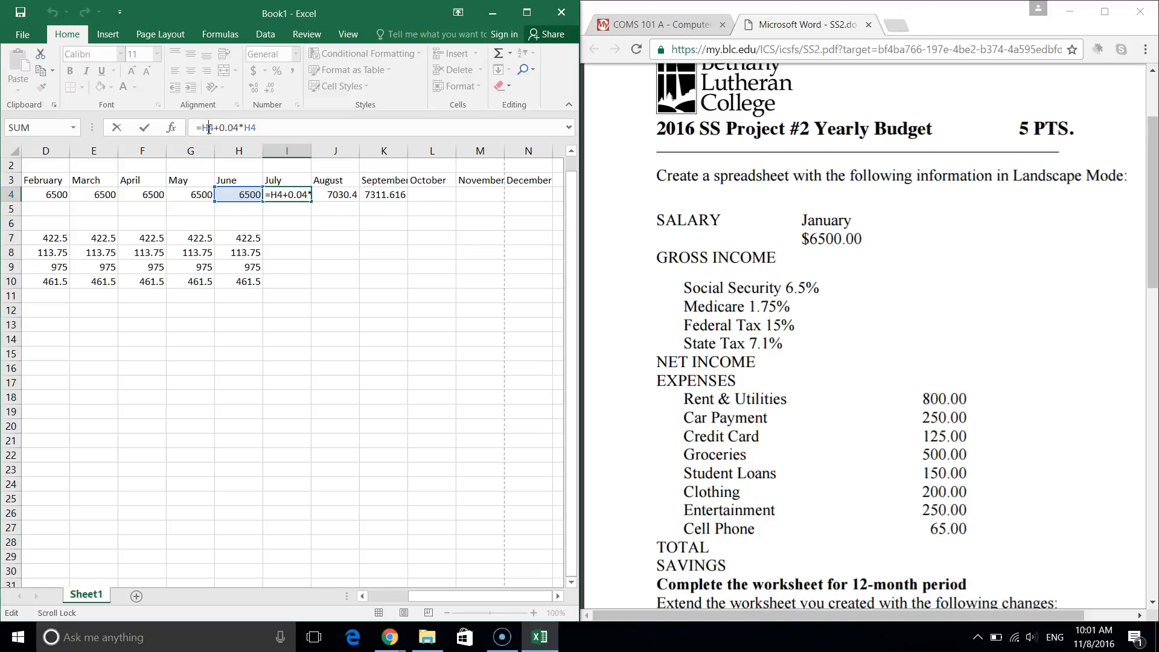
key(F4)
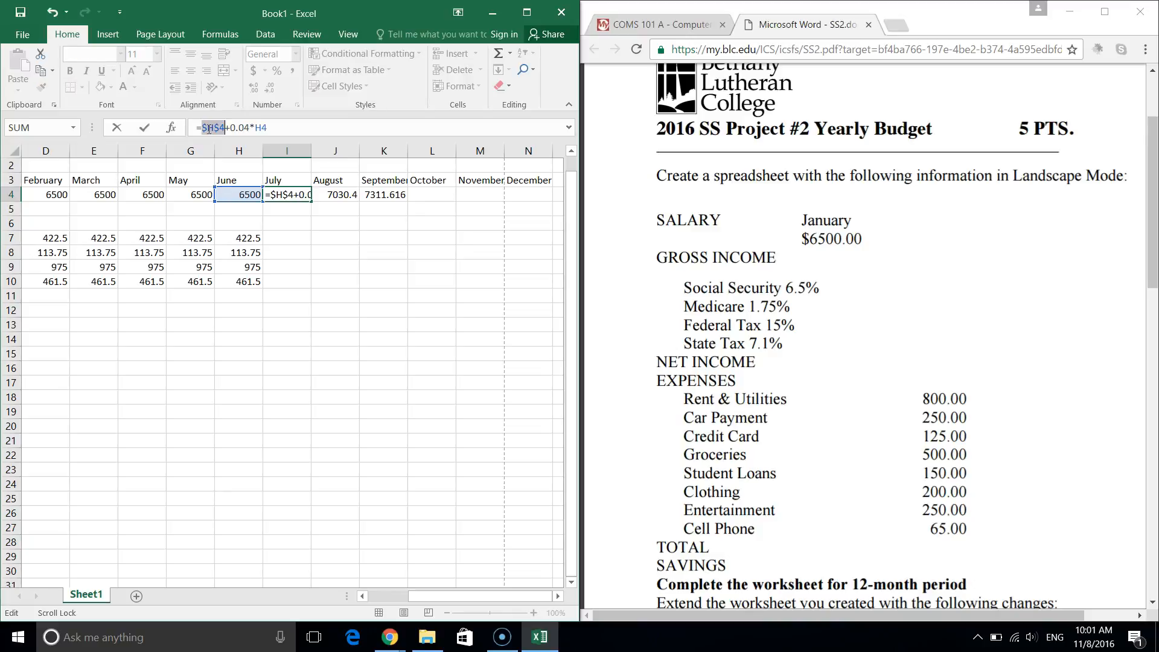
key(F4)
key(F4)
key(F4)
click(263, 128)
key(F4)
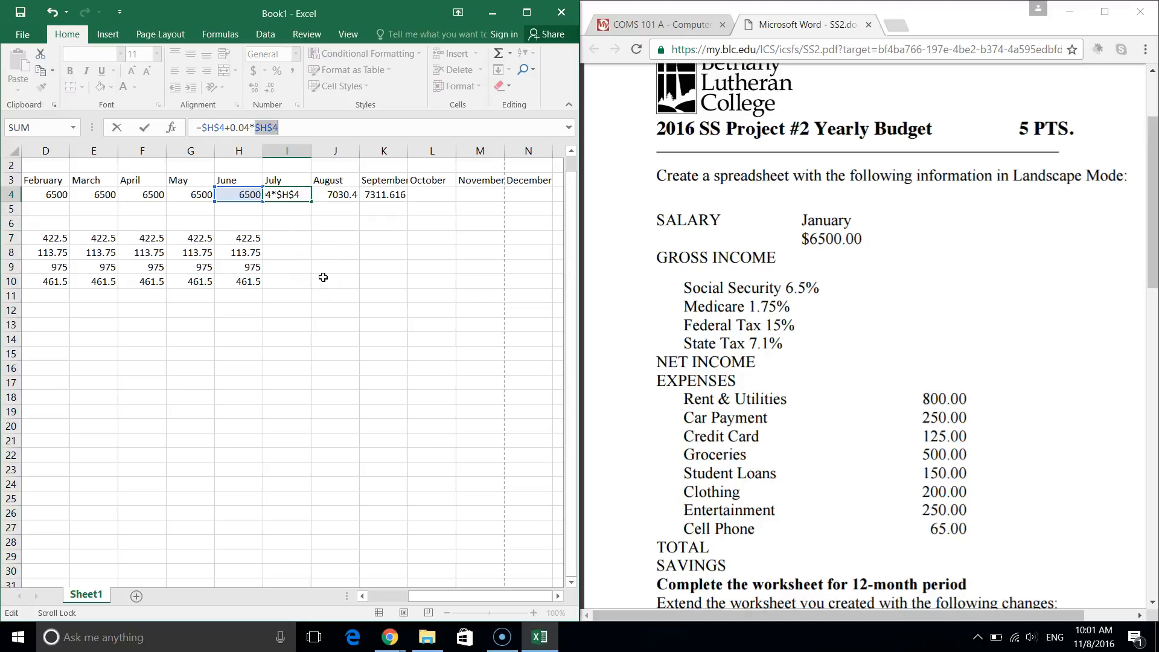
key(Return)
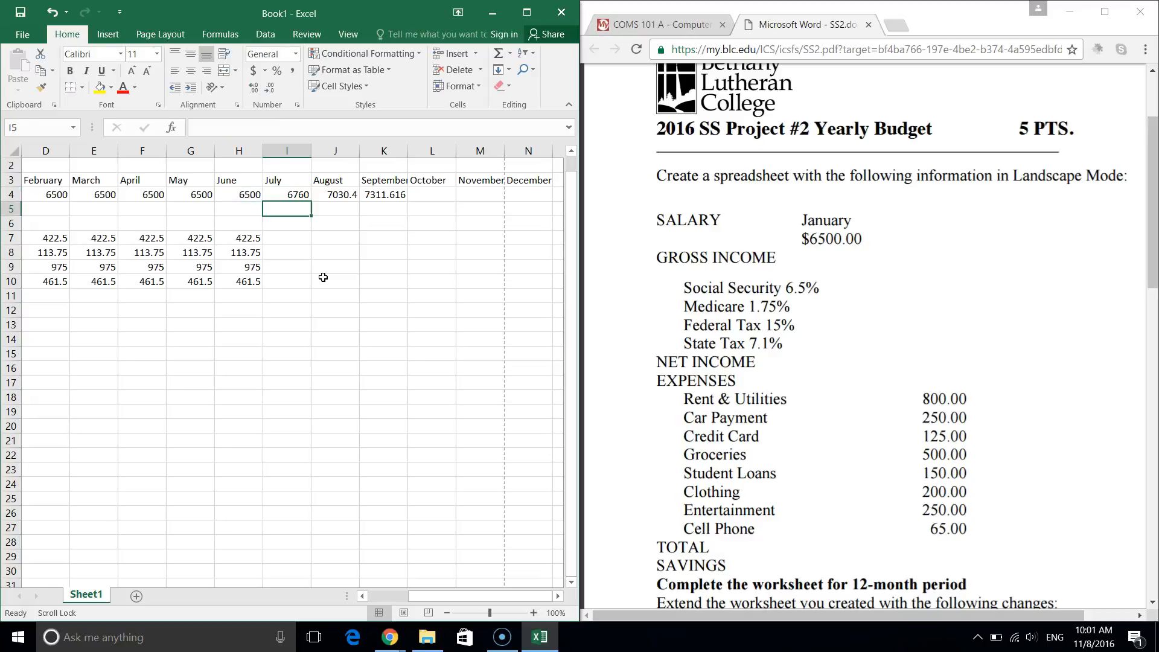
click(288, 202)
Fill the 6760 July salary through December, then select June's four deduction amounts.
click(288, 194)
drag(310, 201, 536, 203)
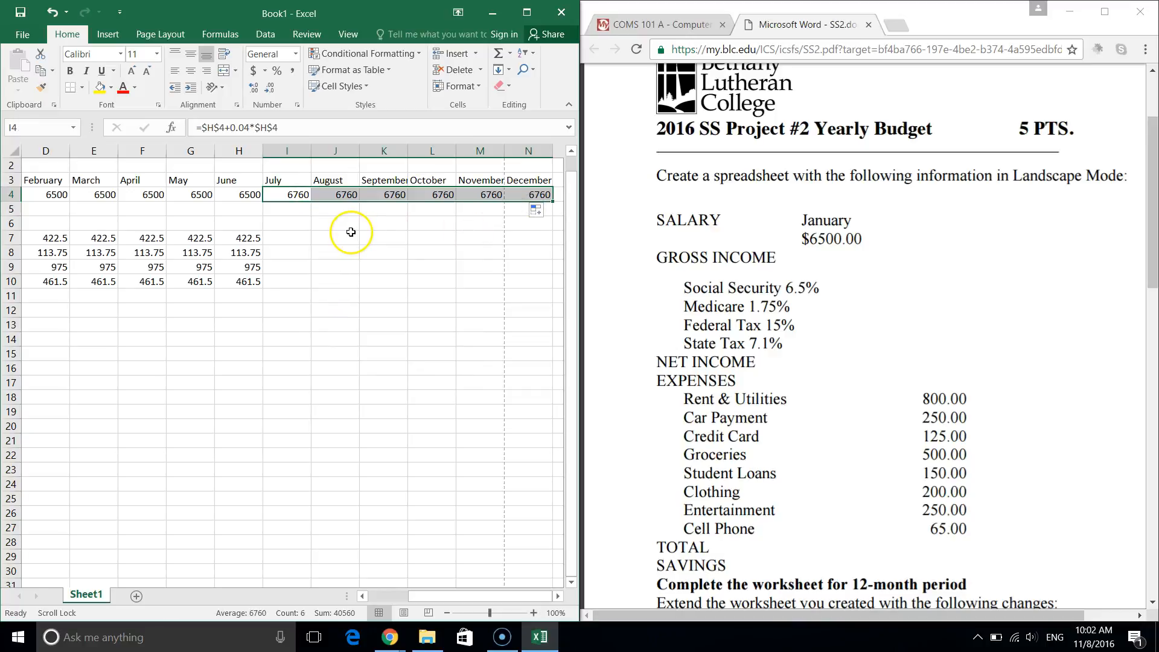
click(343, 194)
click(386, 189)
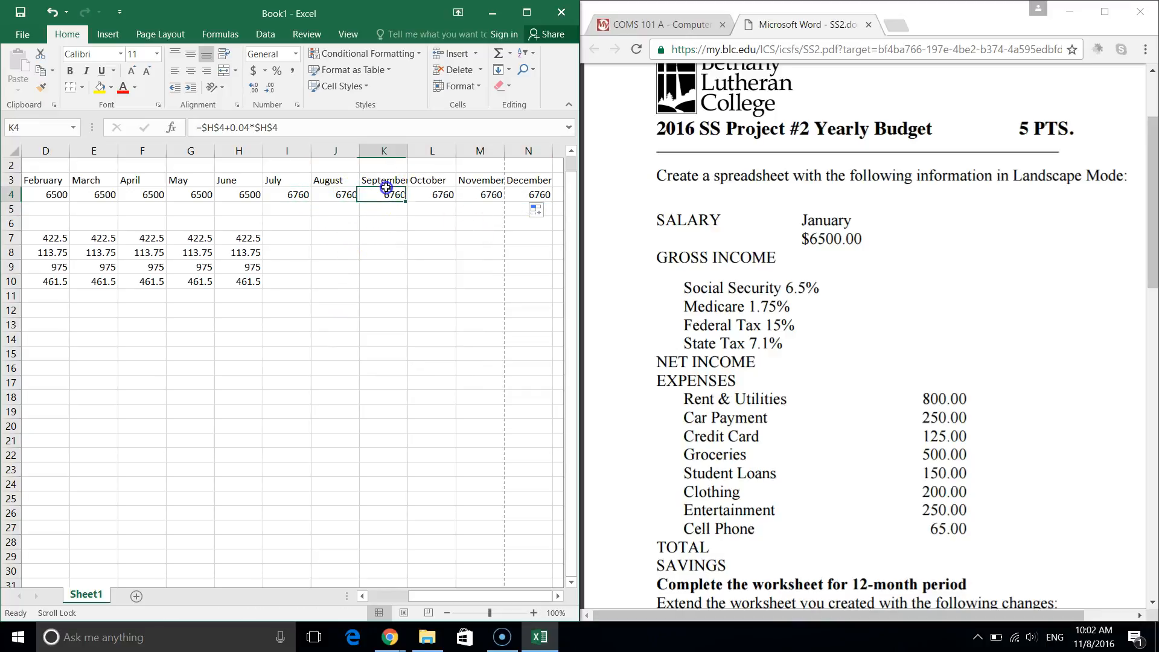
click(436, 195)
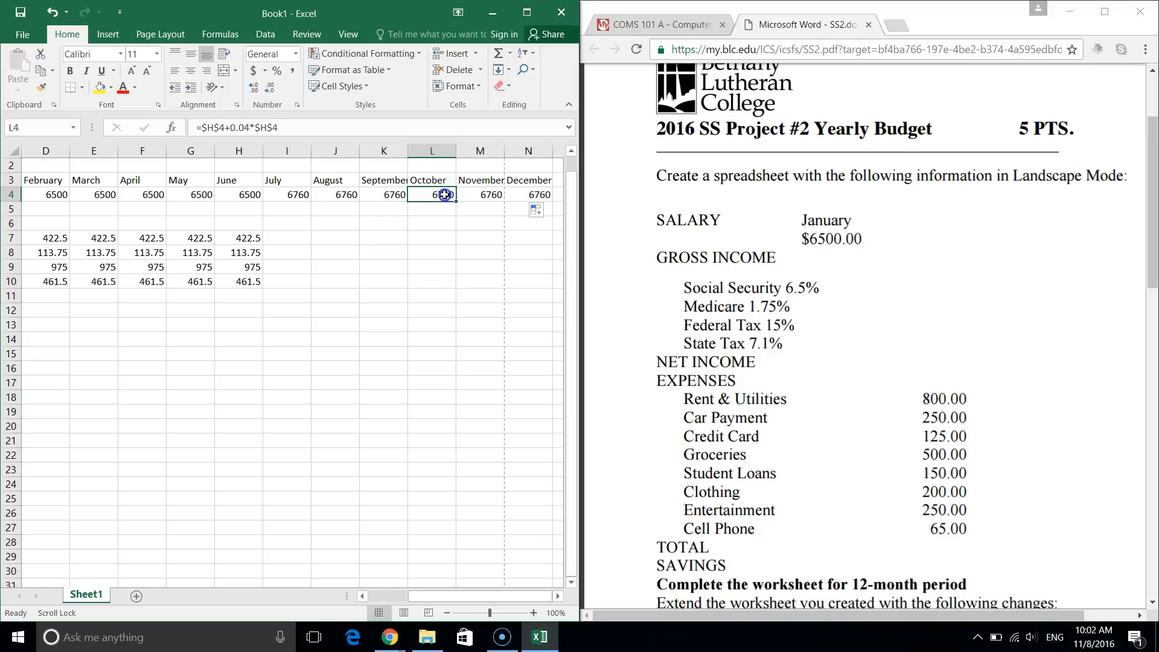
drag(241, 237, 251, 283)
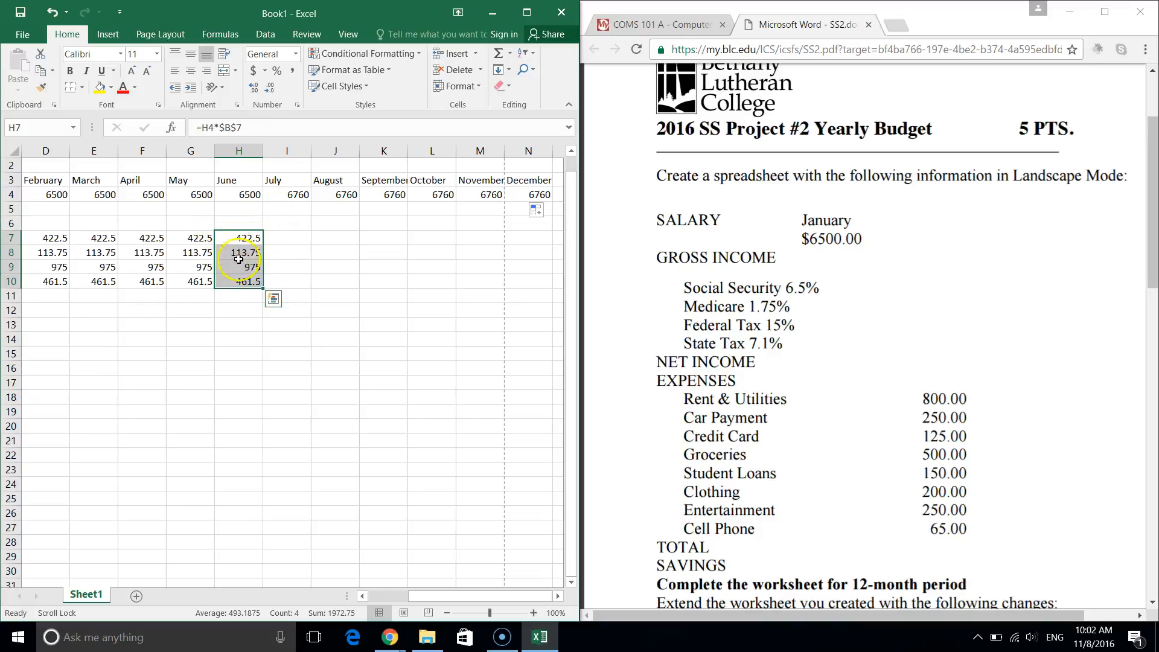
Copy June's deduction formulas through December, giving 439.4, 118.3, 1014 and 479.96.
scroll(272, 218, left, 3)
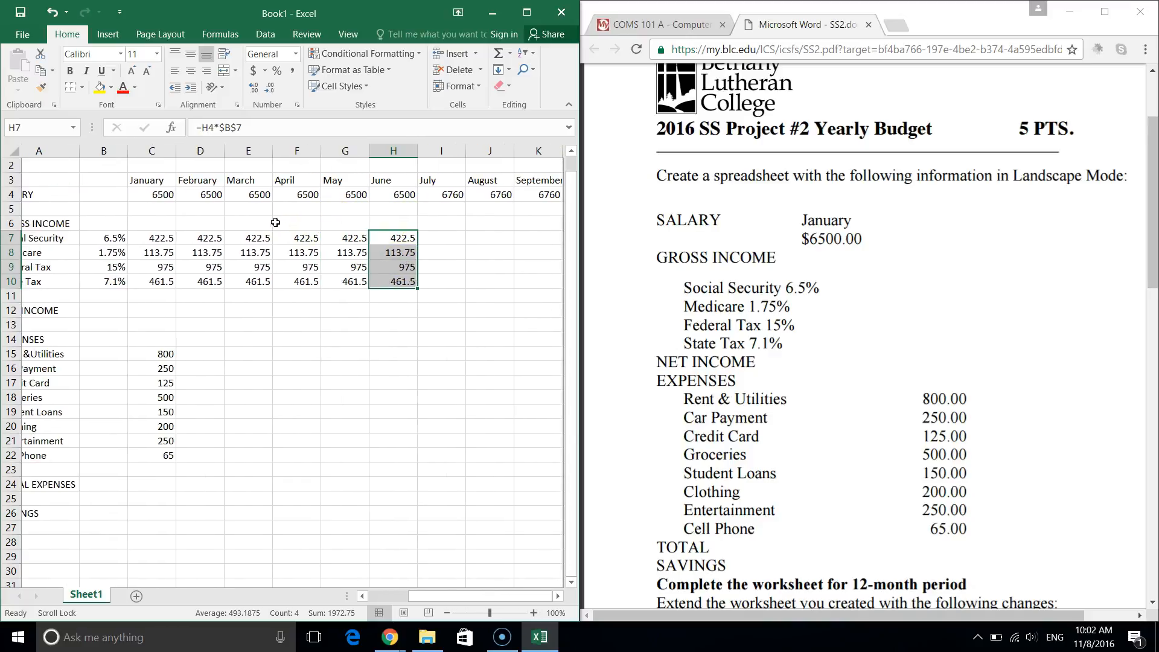
scroll(275, 222, left, 1)
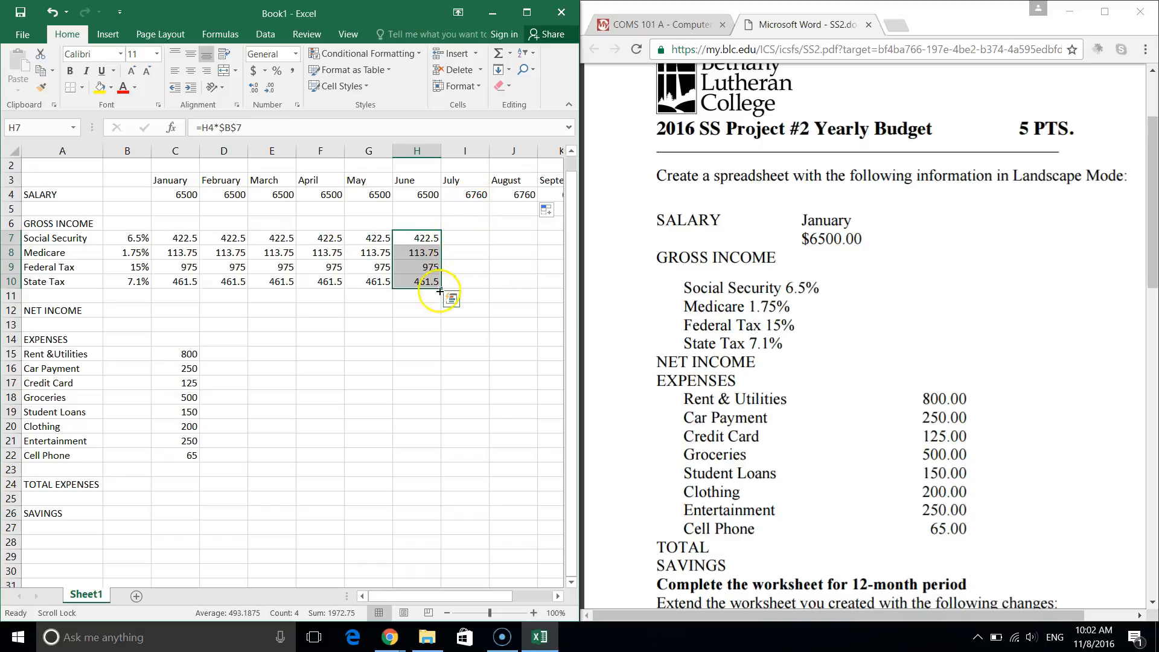
drag(441, 289, 489, 289)
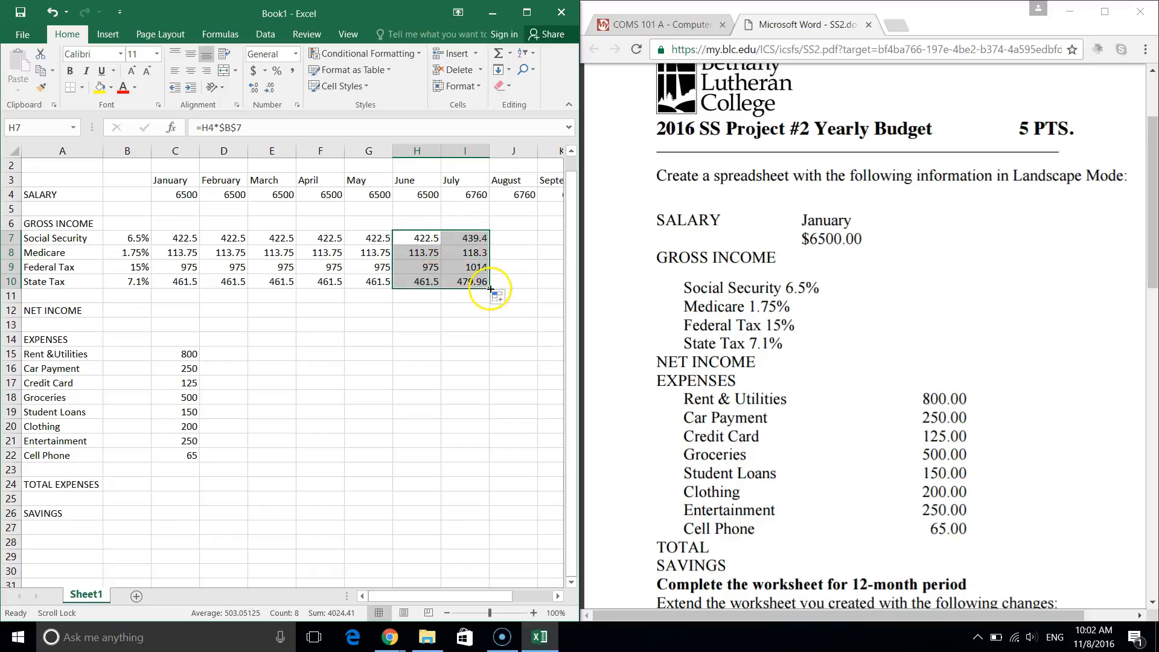
mouse_move(490, 285)
mouse_down()
mouse_move(571, 289)
mouse_move(461, 270)
mouse_move(488, 275)
mouse_up()
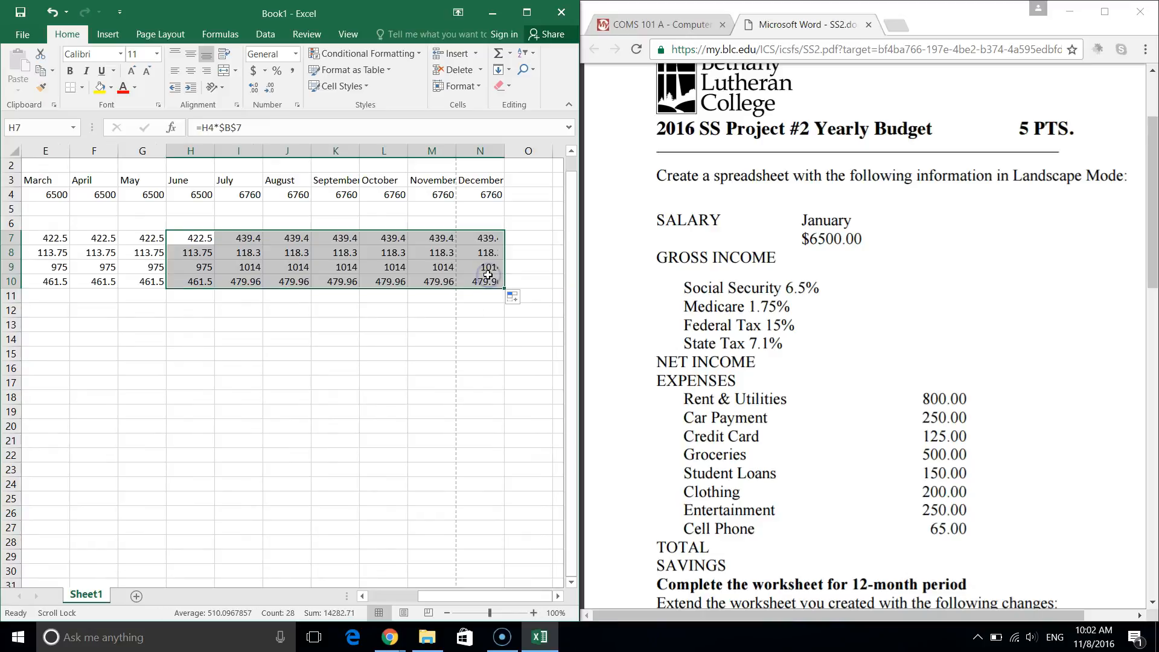
Check the copied Social Security formulas for July through November.
click(257, 238)
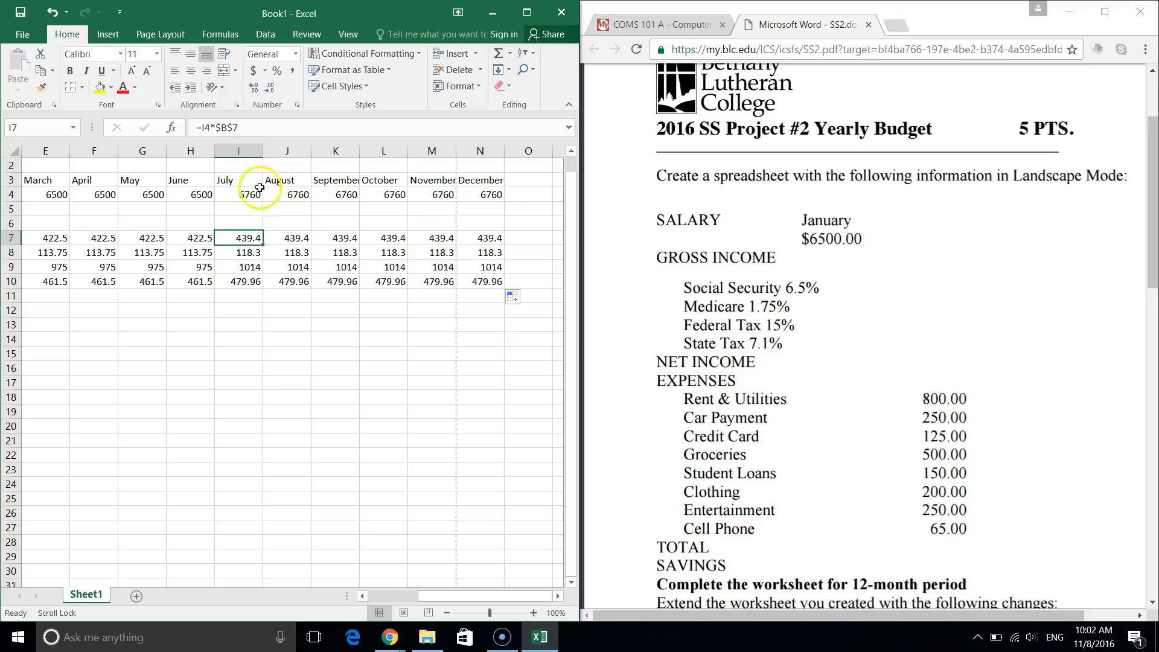
click(296, 238)
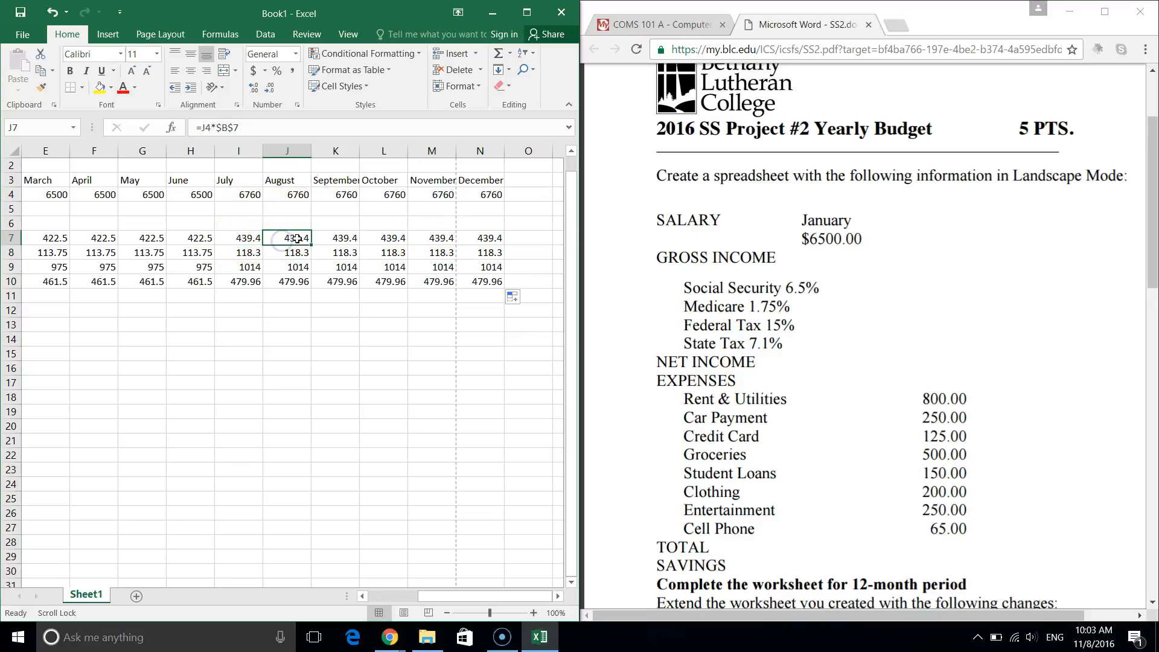
click(332, 238)
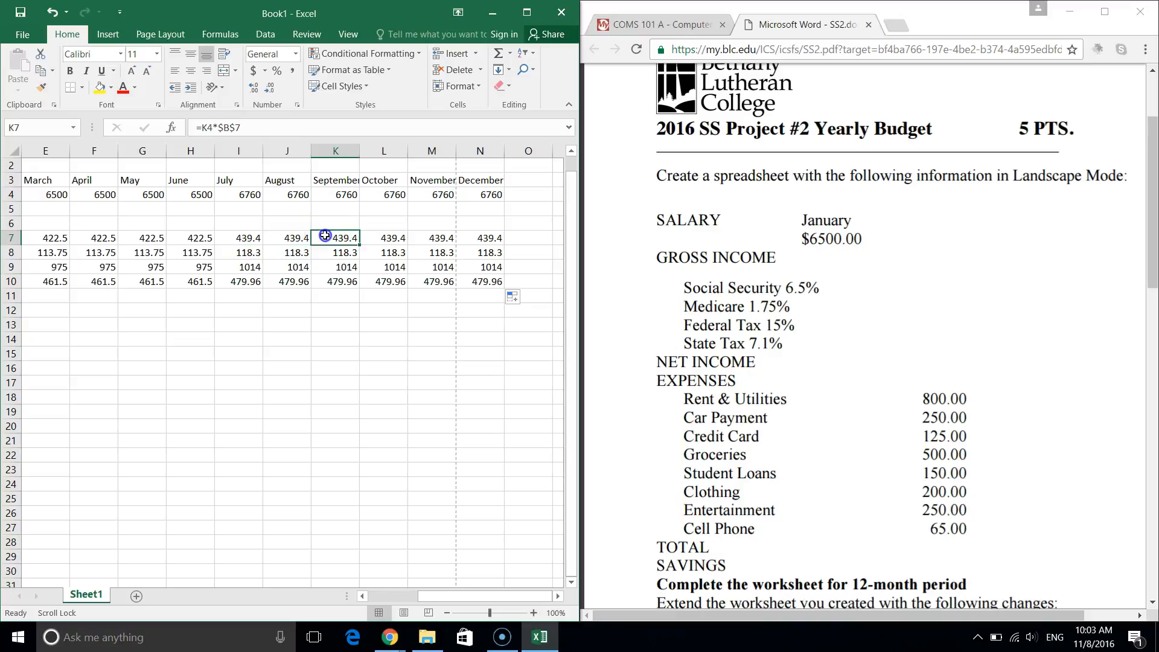
click(383, 238)
click(430, 237)
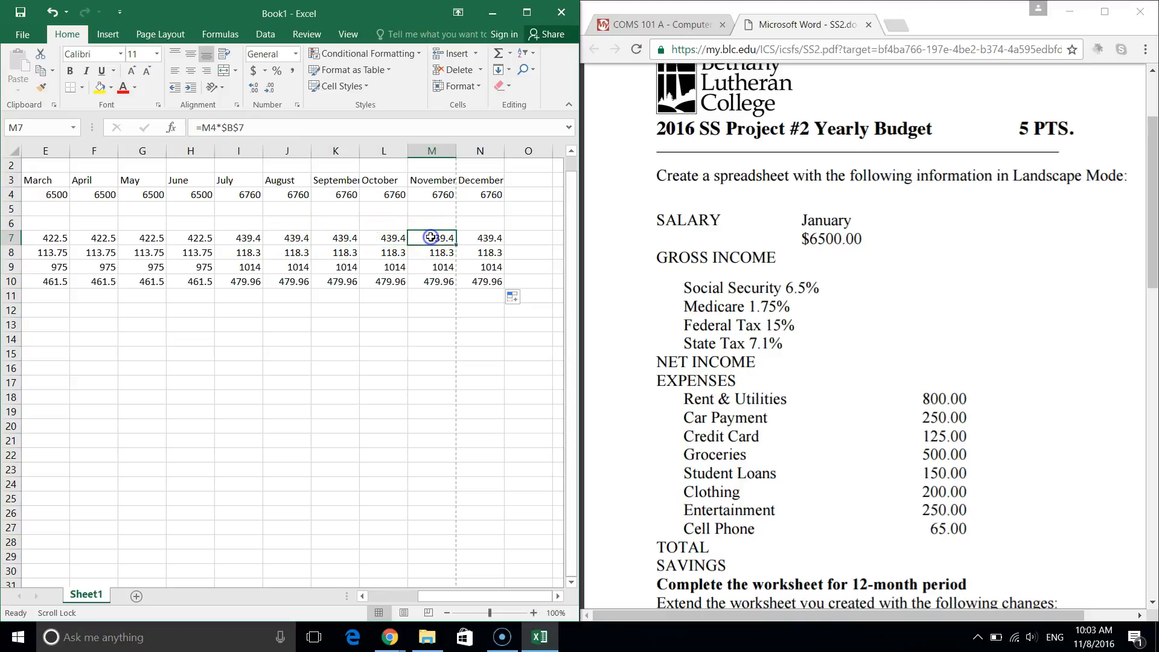
key(Down)
key(Up)
key(Up)
key(Left)
key(Left)
key(Left)
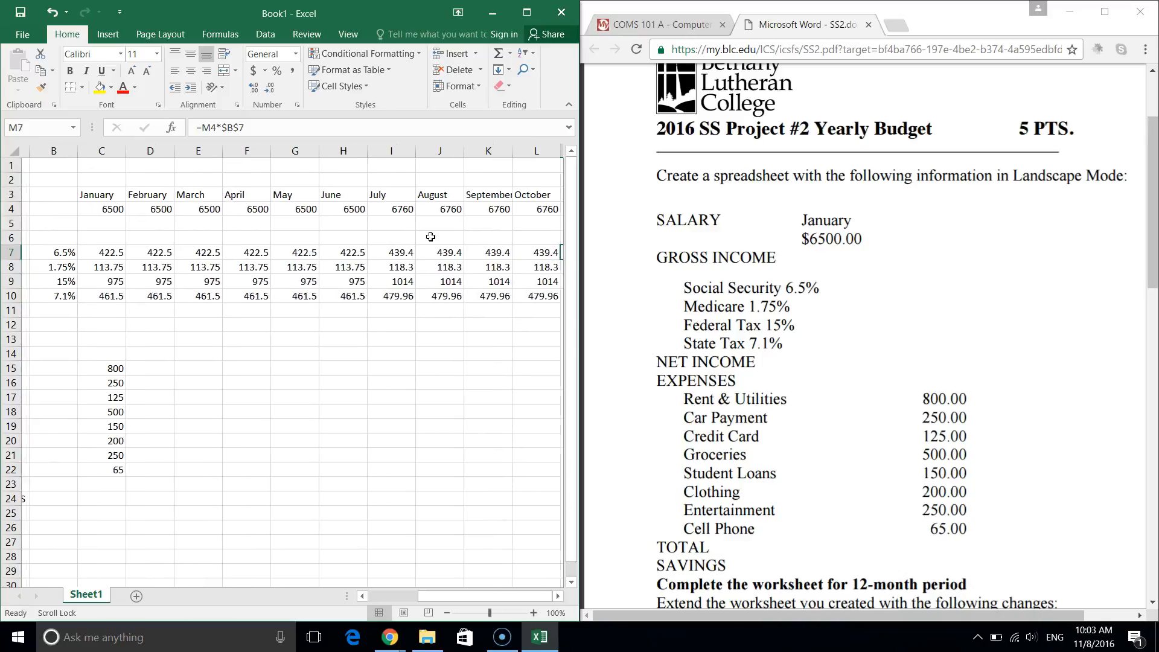
key(Left)
key(Down)
key(Down)
key(Up)
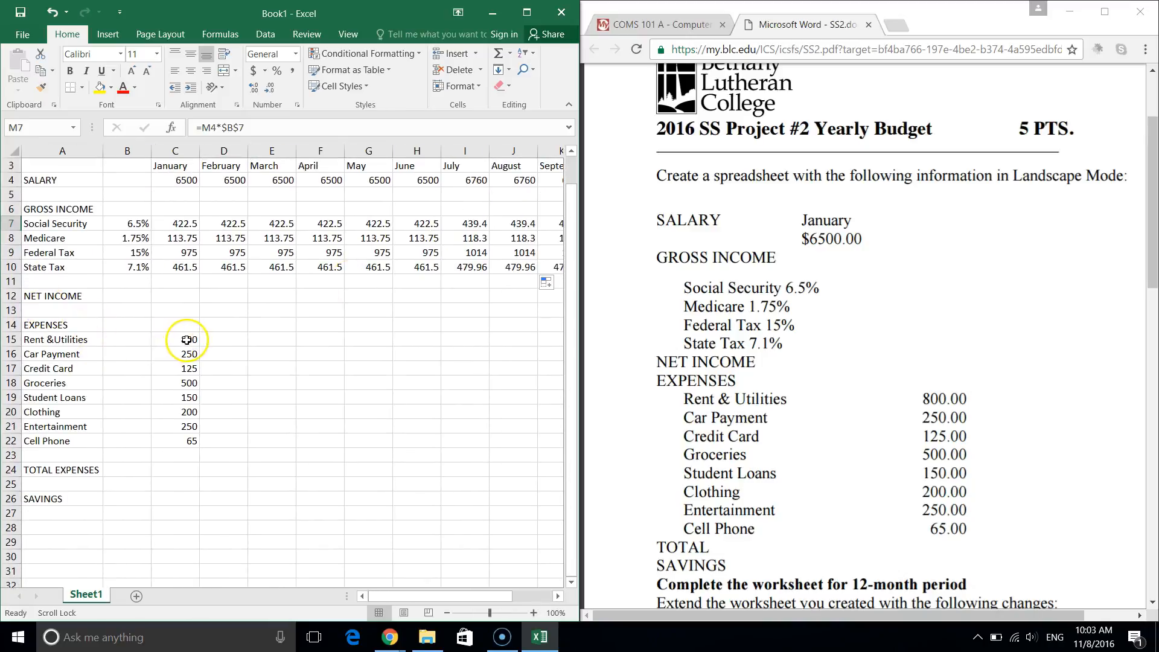
Repeat January's eight expense amounts across February–May, then review the assignment PDF in Chrome.
drag(186, 340, 387, 434)
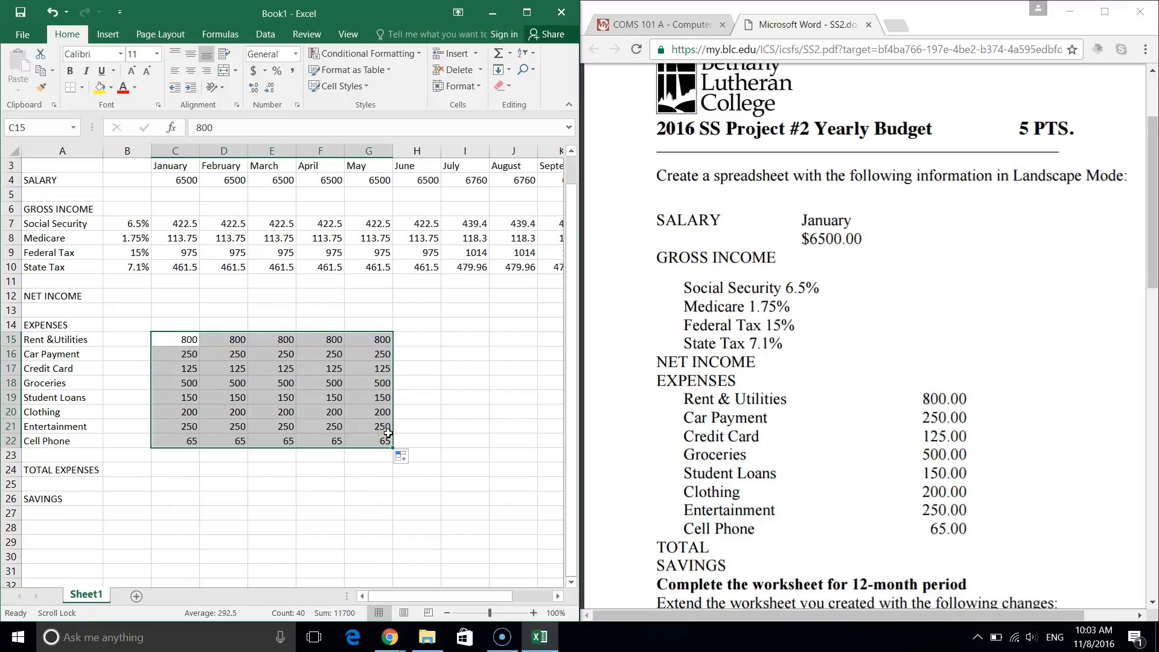
click(867, 478)
scroll(868, 478, down, 7)
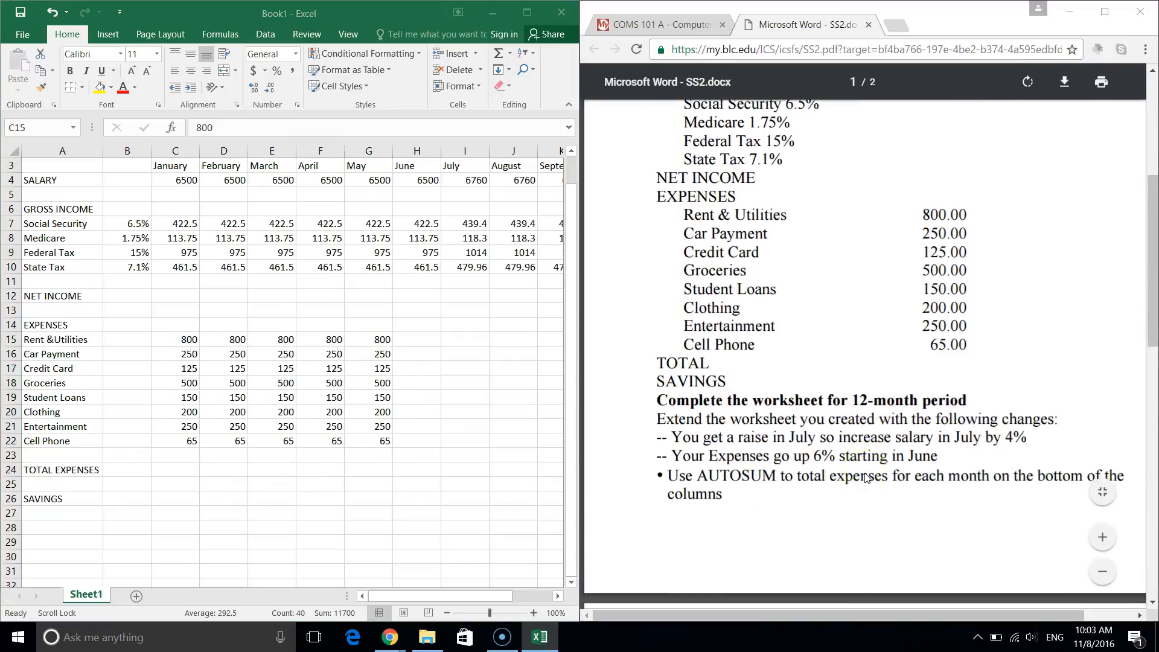
scroll(868, 478, up, 2)
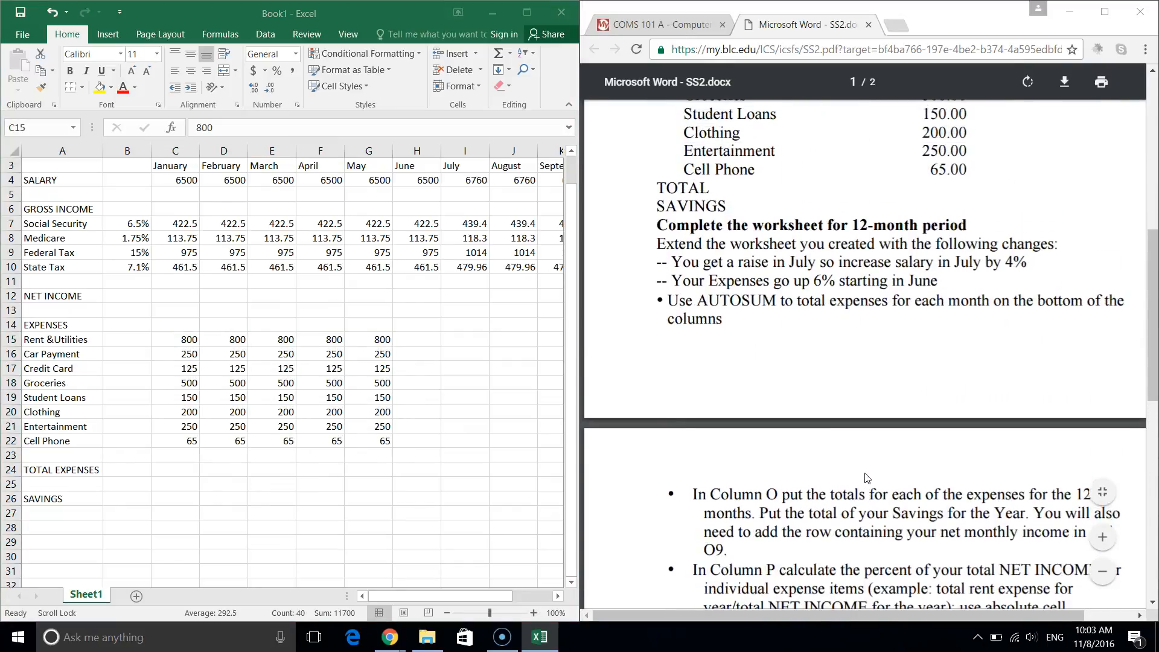
click(412, 337)
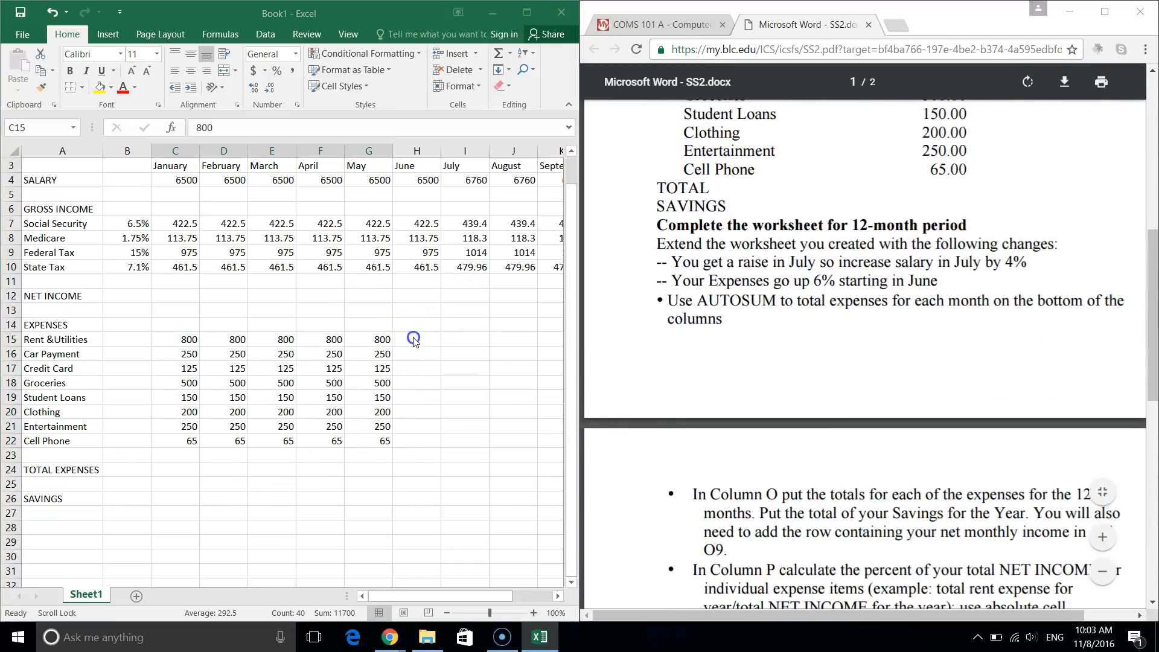
click(413, 336)
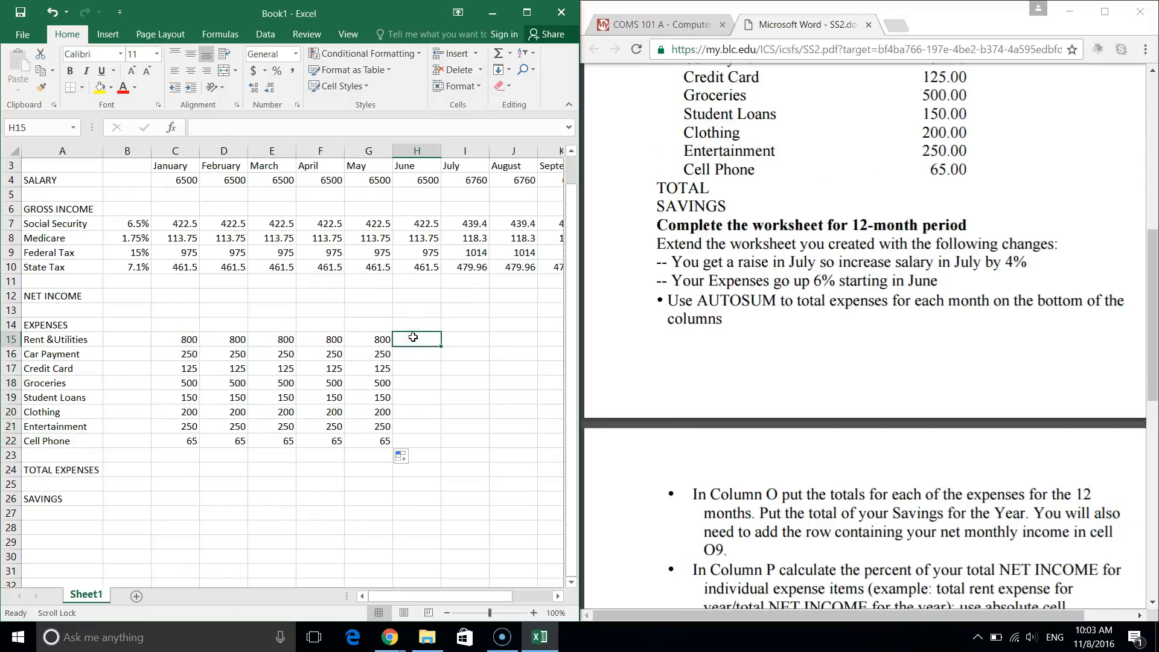
Enter =G15*0.06+G15 in H15 so June's rent shows 848.
text(=)
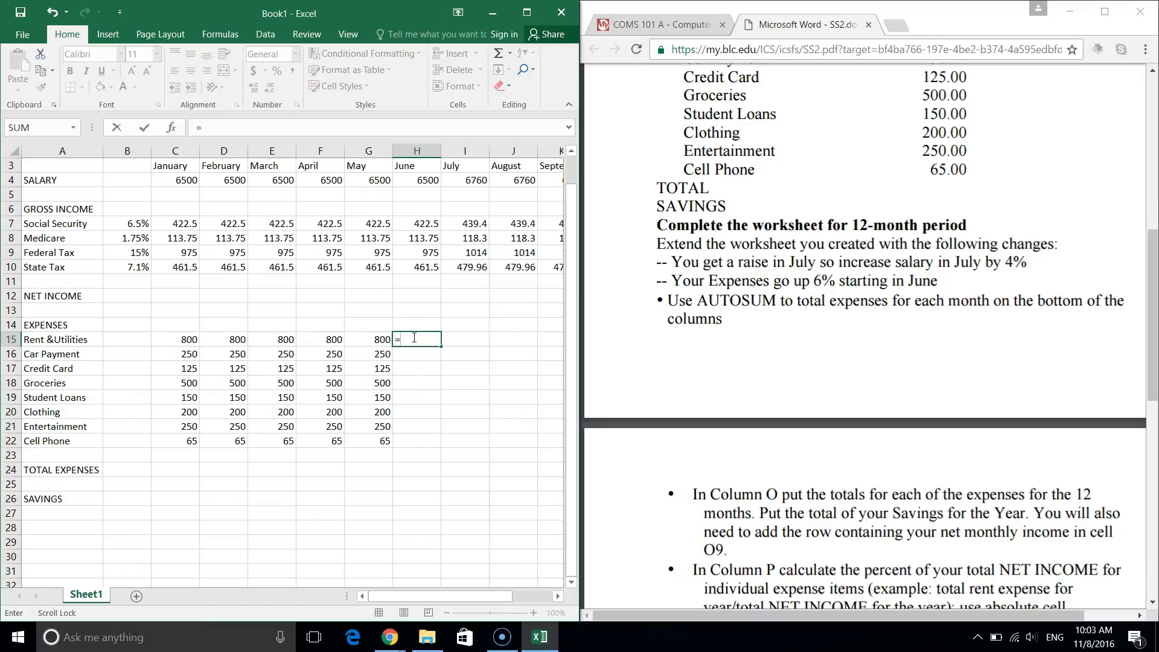
click(367, 340)
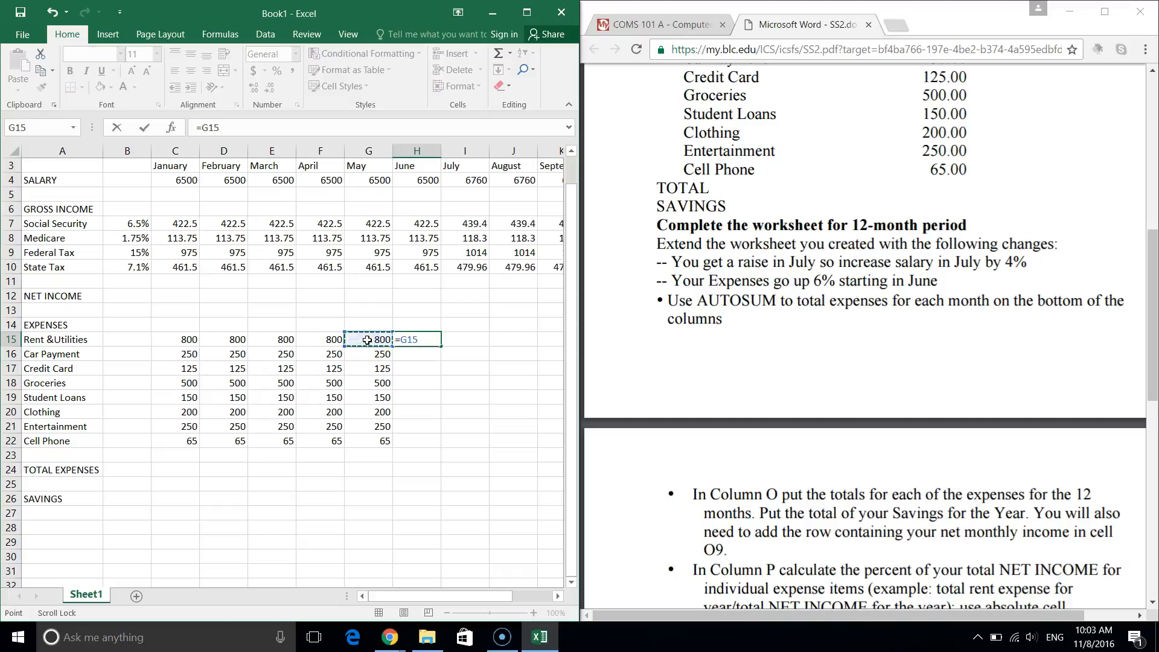
text(*)
key(Return)
click(429, 339)
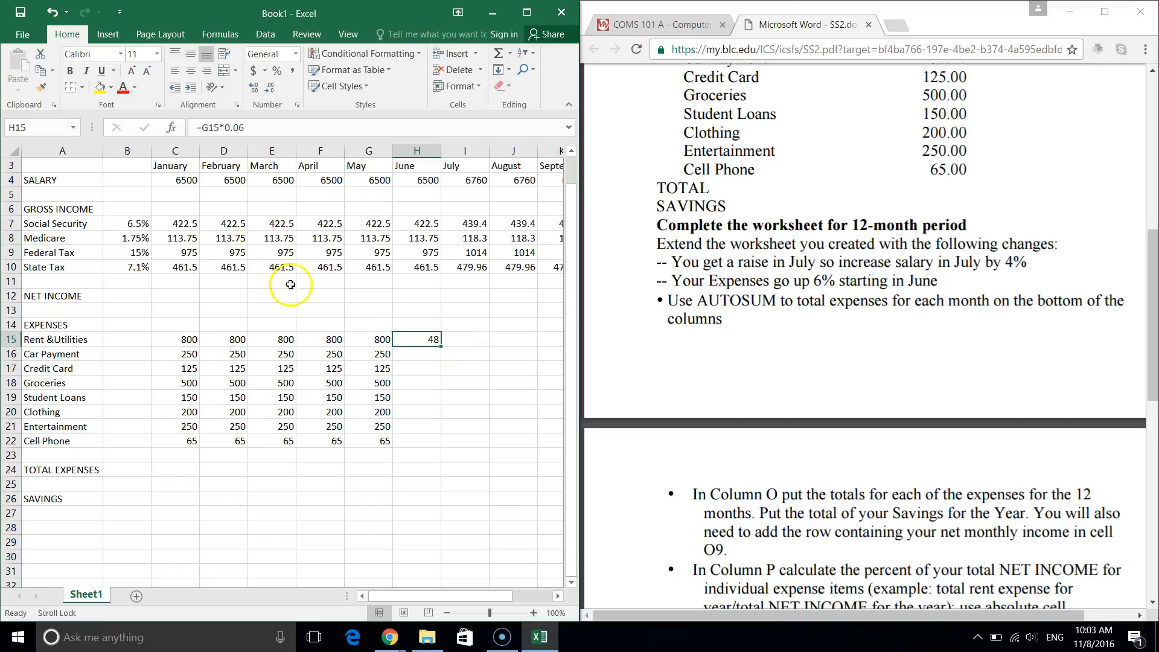
click(286, 128)
text(+)
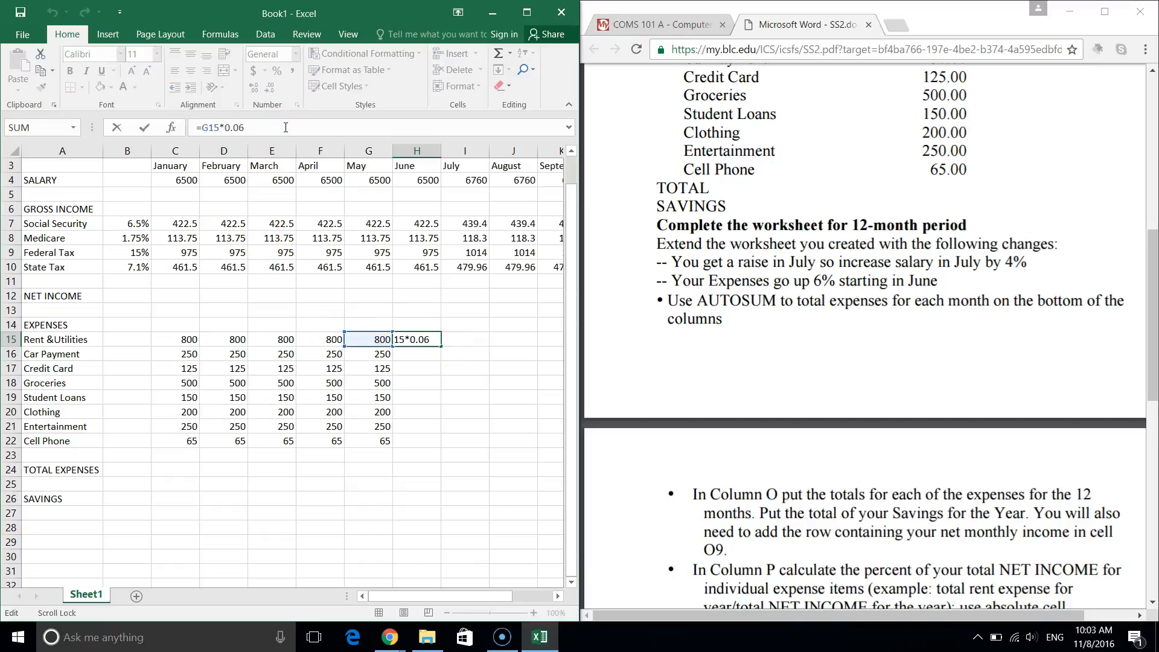
text(g15)
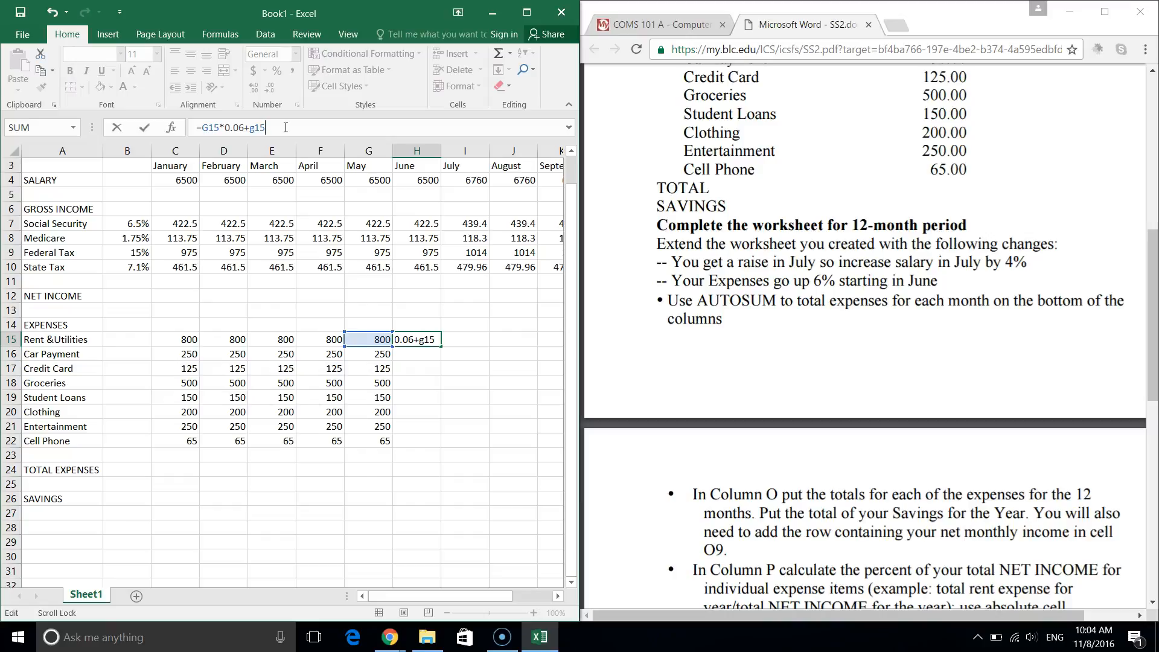
key(Return)
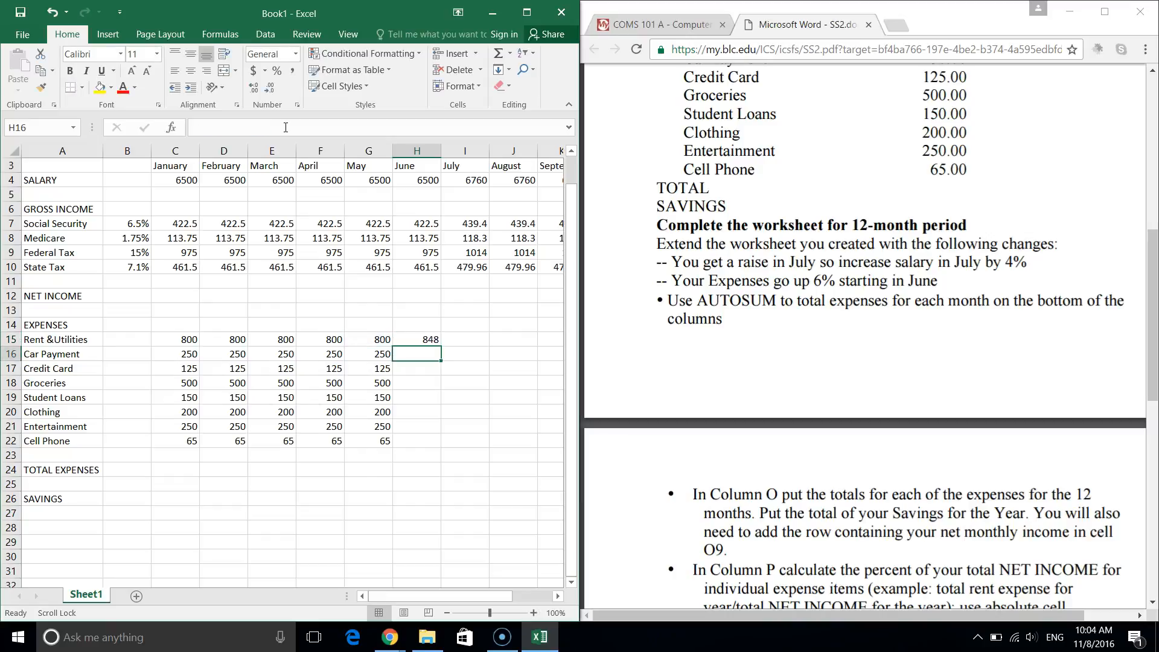
Copy the June rent formula down to H22, undoing the accidental fill into July–August.
click(424, 340)
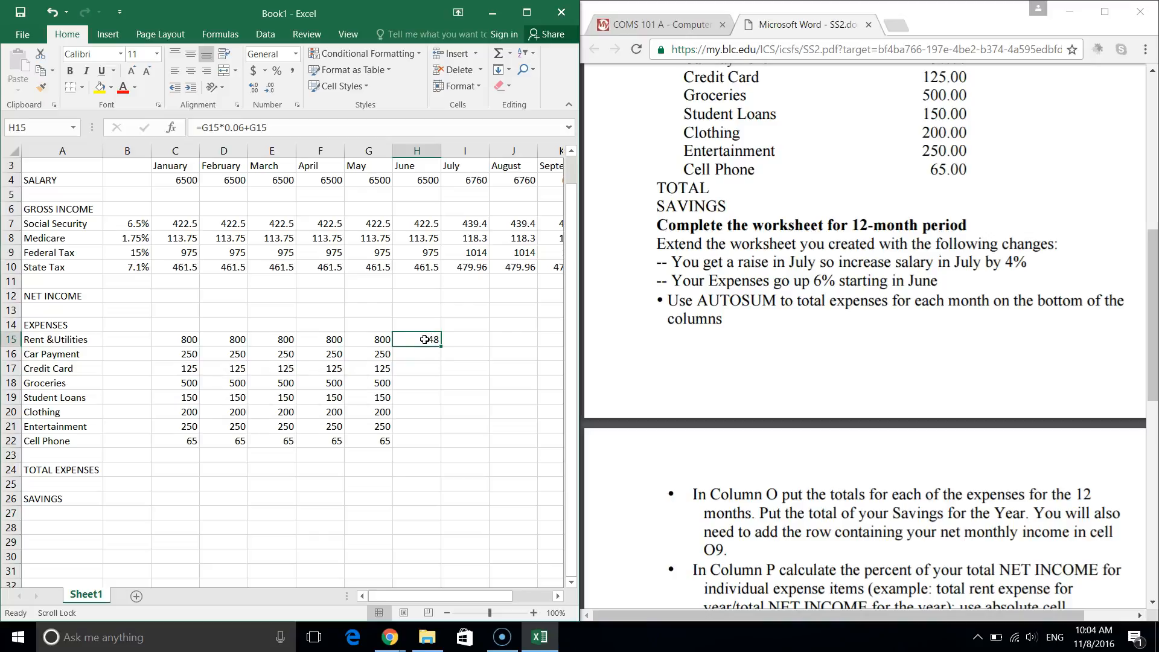
drag(441, 346, 439, 447)
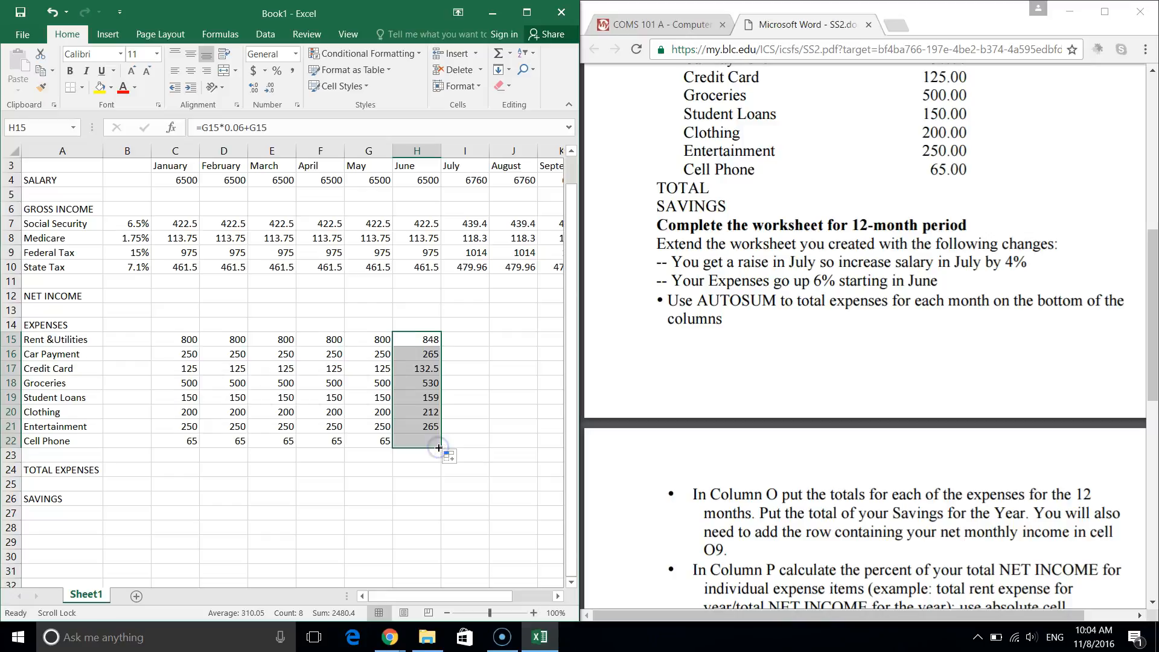
click(416, 374)
click(428, 357)
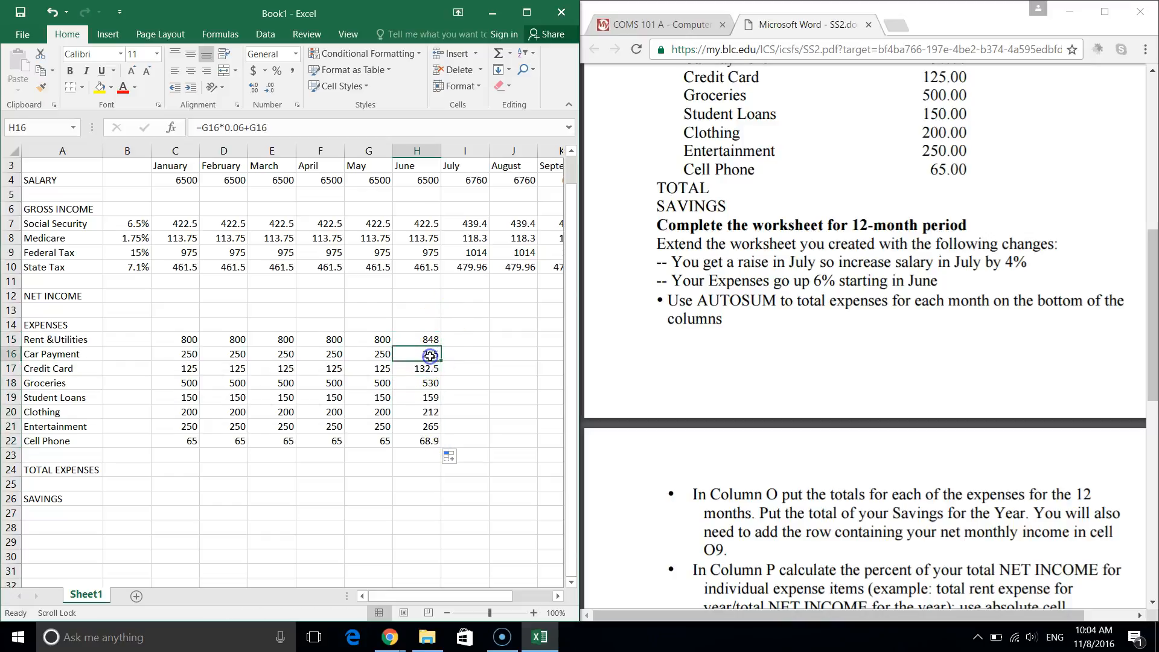
drag(428, 339, 516, 450)
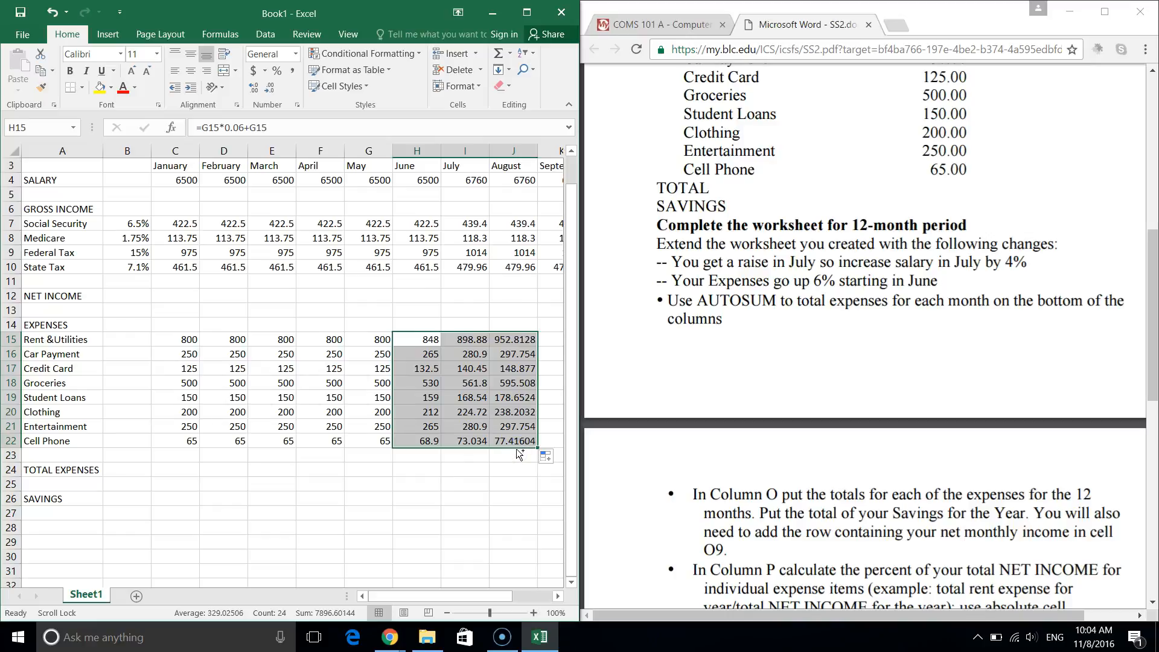
key(ctrl+z)
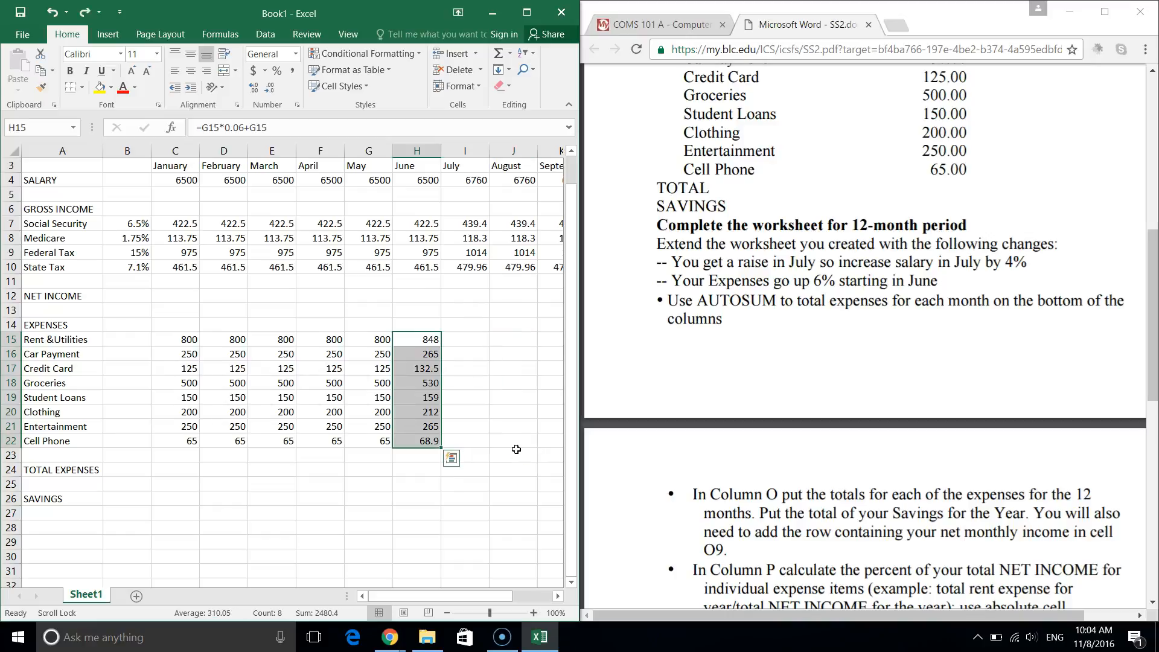
Make both G15 references in June's rent formula absolute ($G$15).
click(414, 340)
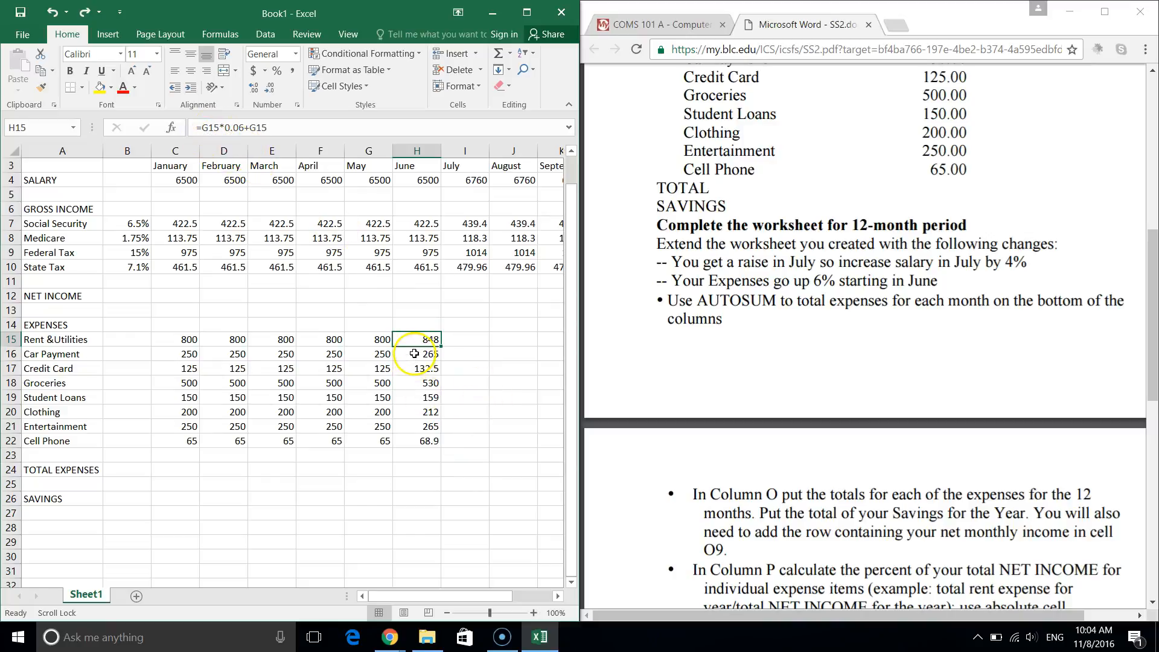
click(211, 124)
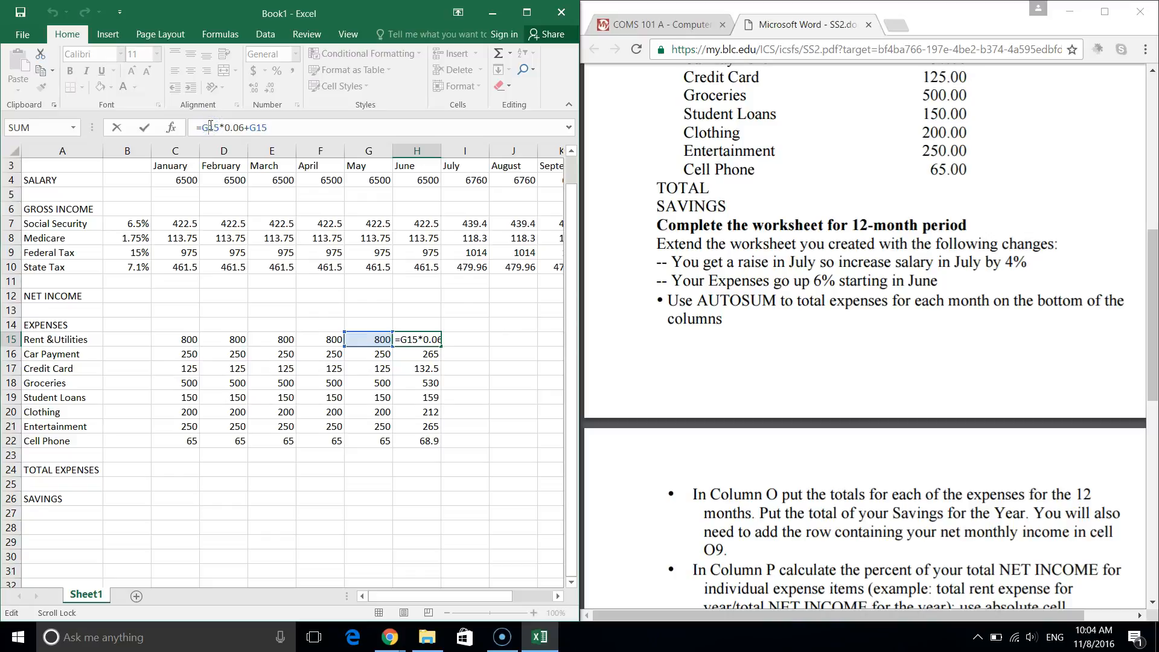
key(F4)
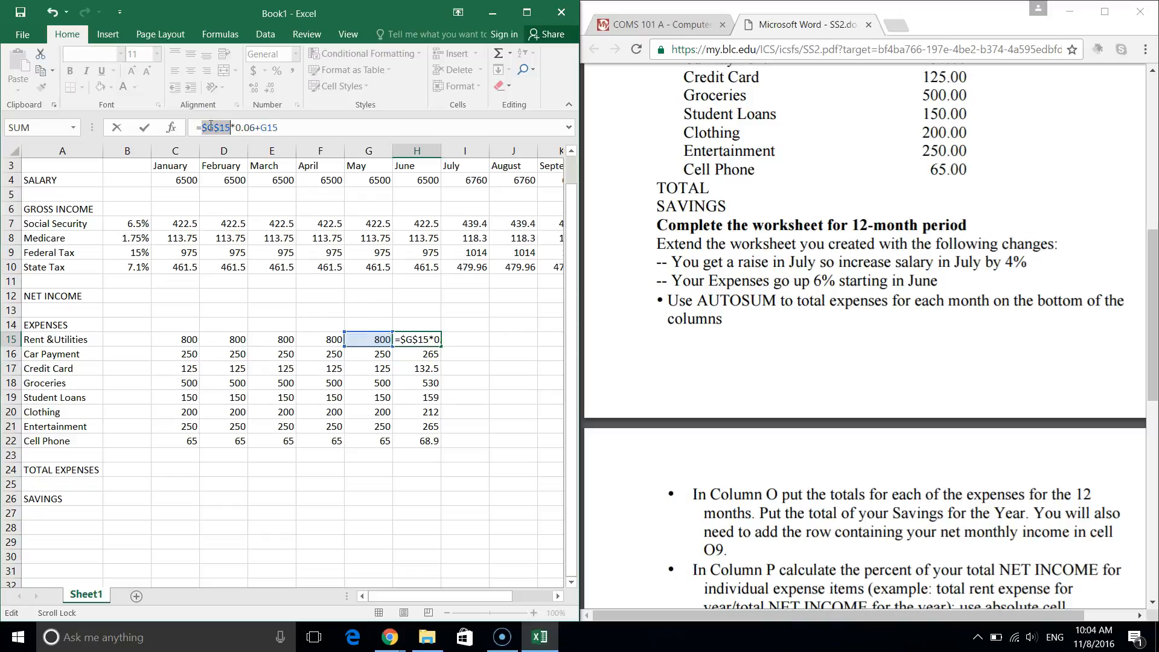
click(271, 127)
key(F4)
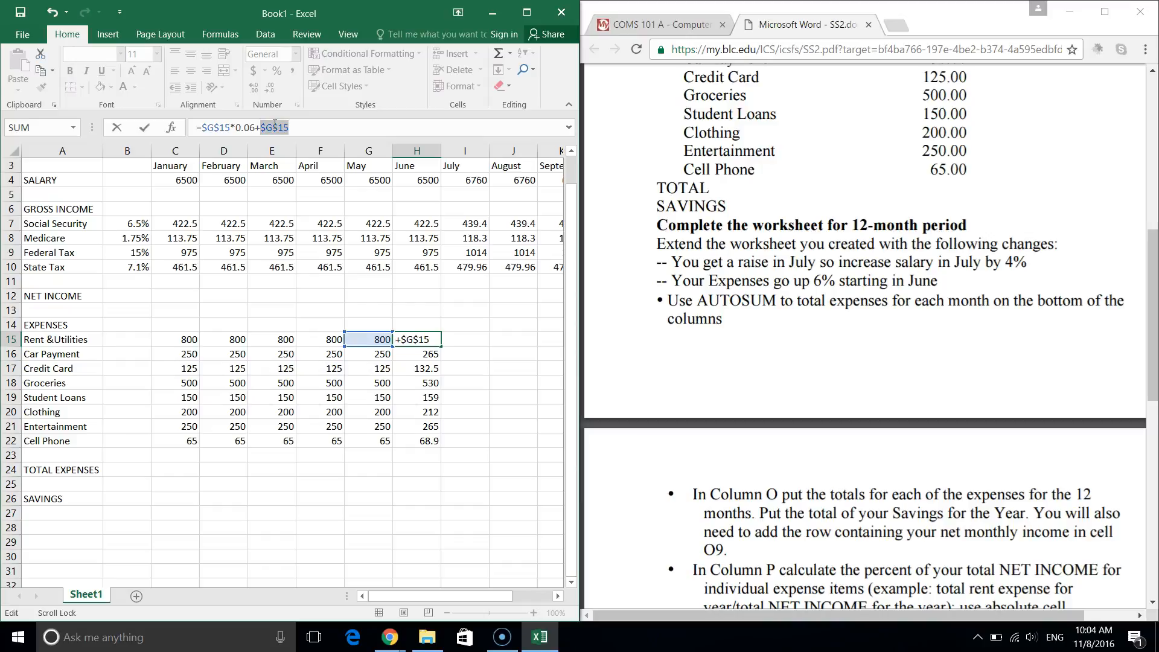
key(Return)
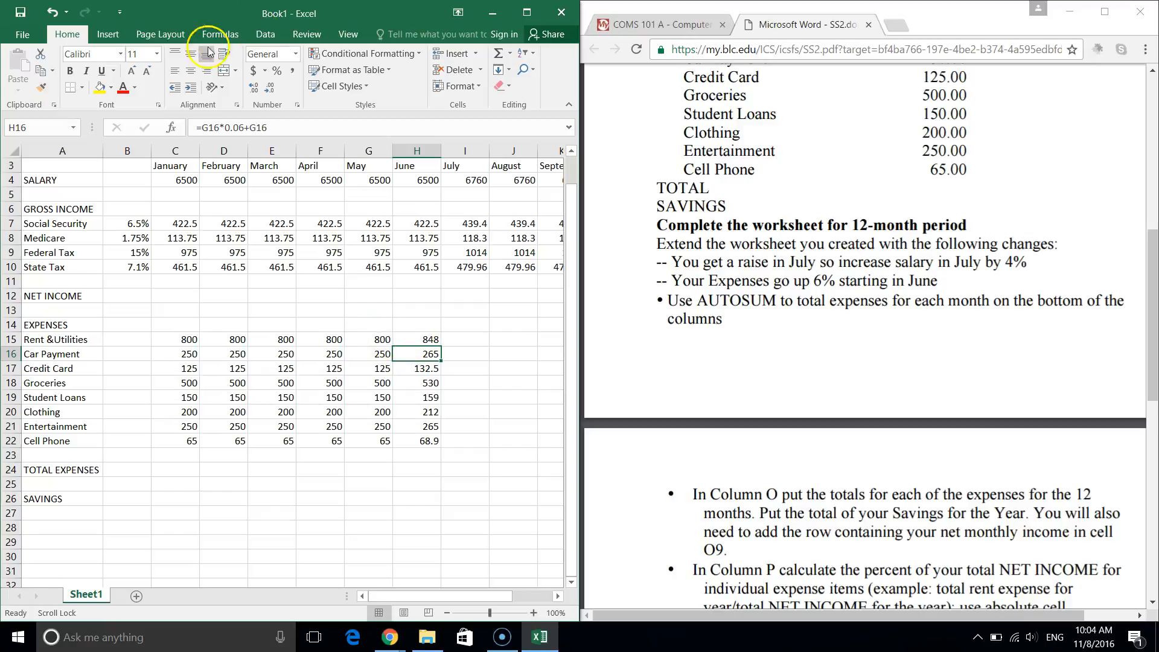
Make the first May reference absolute in June's car payment and credit card formulas.
click(210, 127)
key(F4)
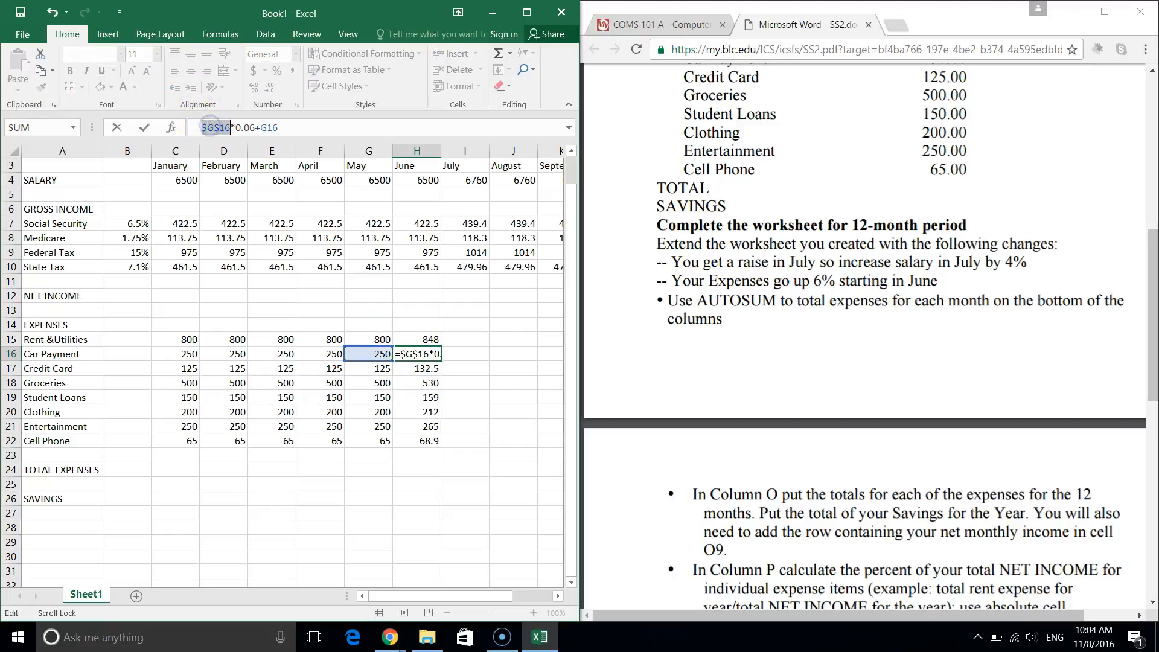
key(Return)
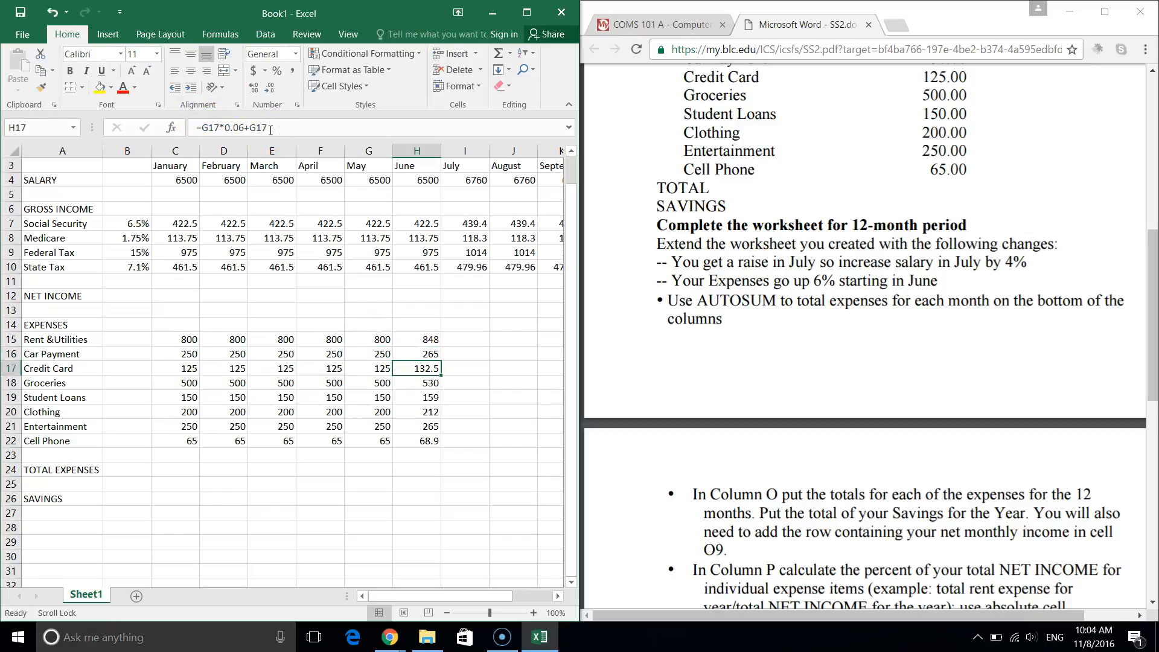
click(210, 128)
key(F4)
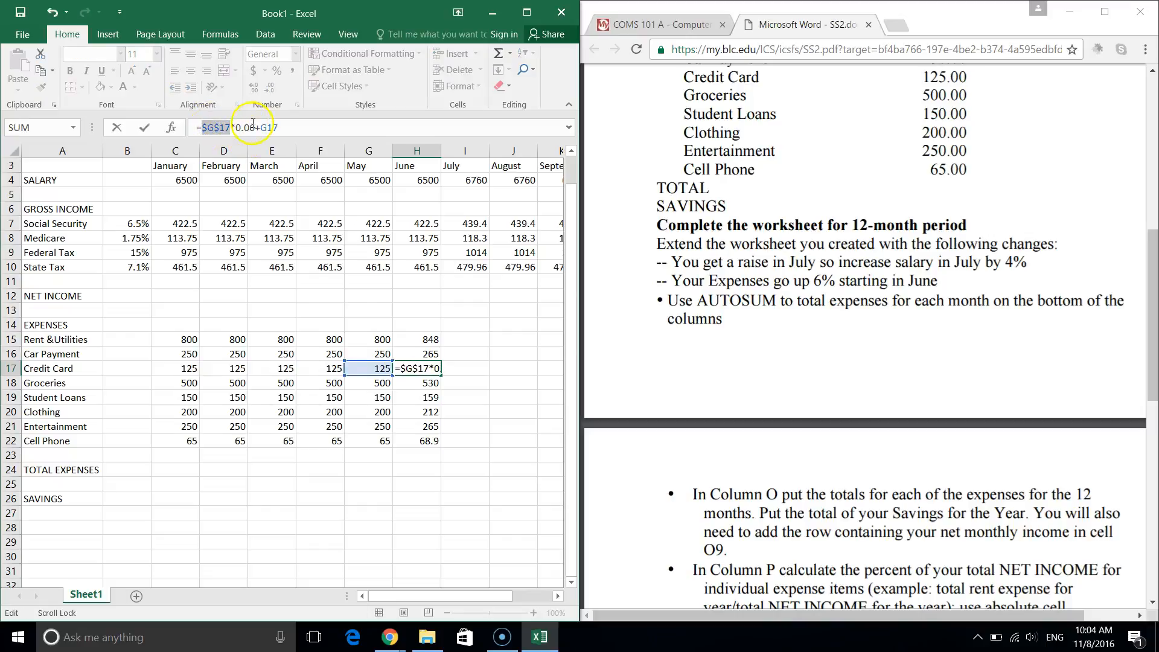
key(Return)
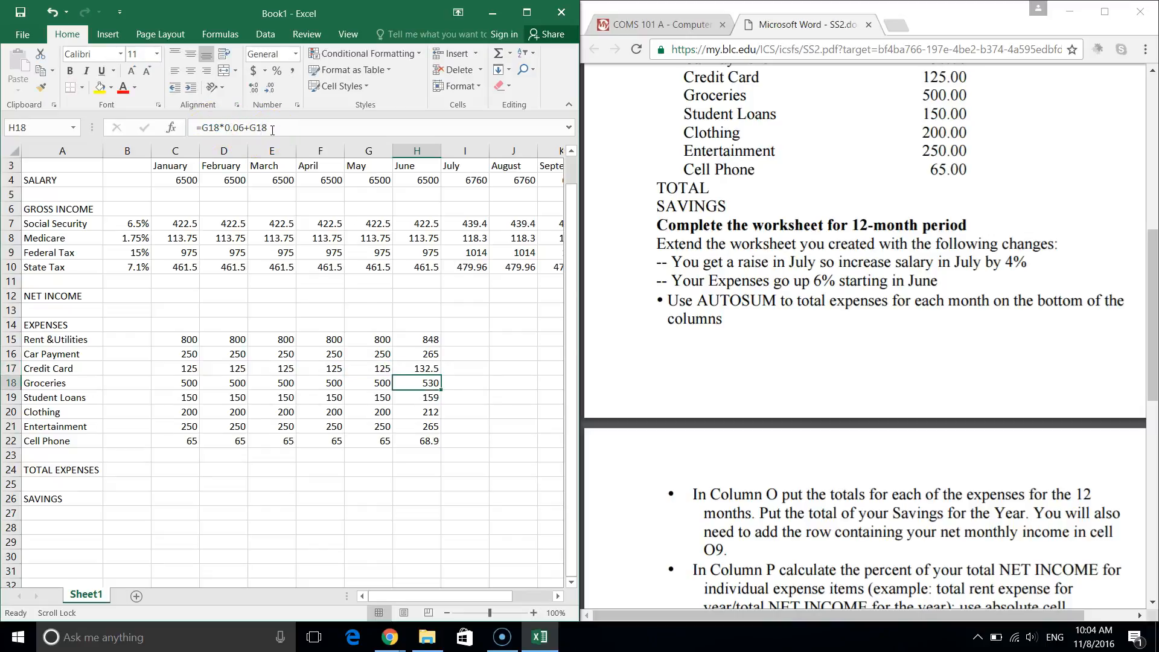
Edit June's groceries formula in H18, working on its trailing G18 reference.
click(211, 127)
key(Return)
click(422, 382)
click(206, 129)
key(Return)
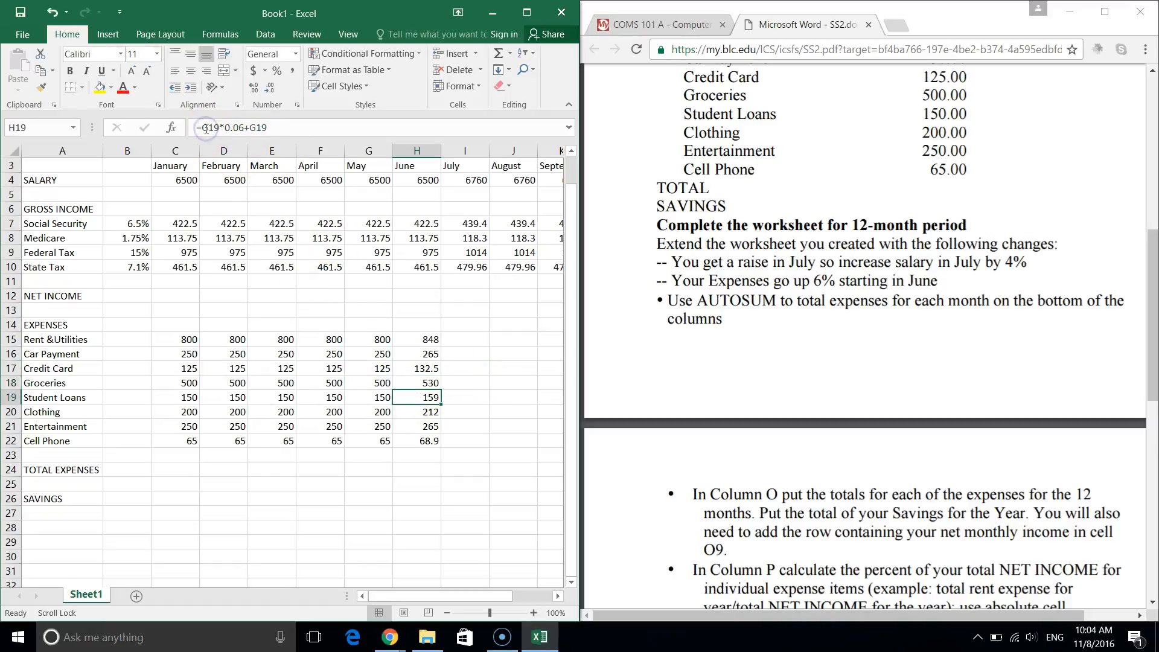
click(425, 384)
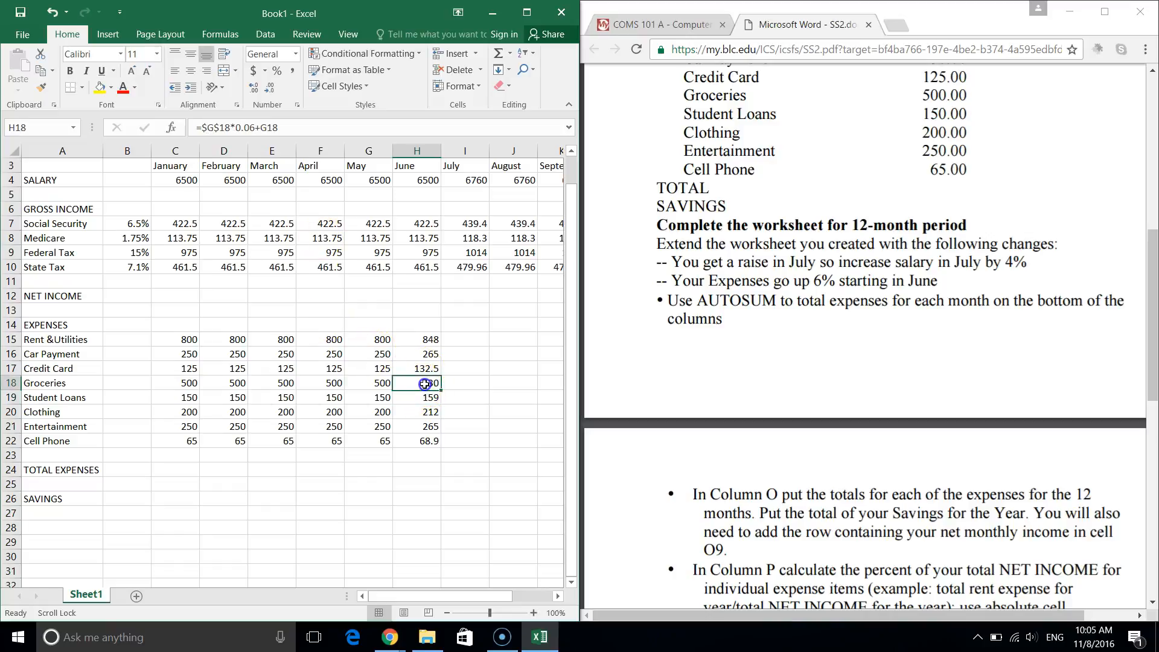
click(275, 130)
double_click(275, 130)
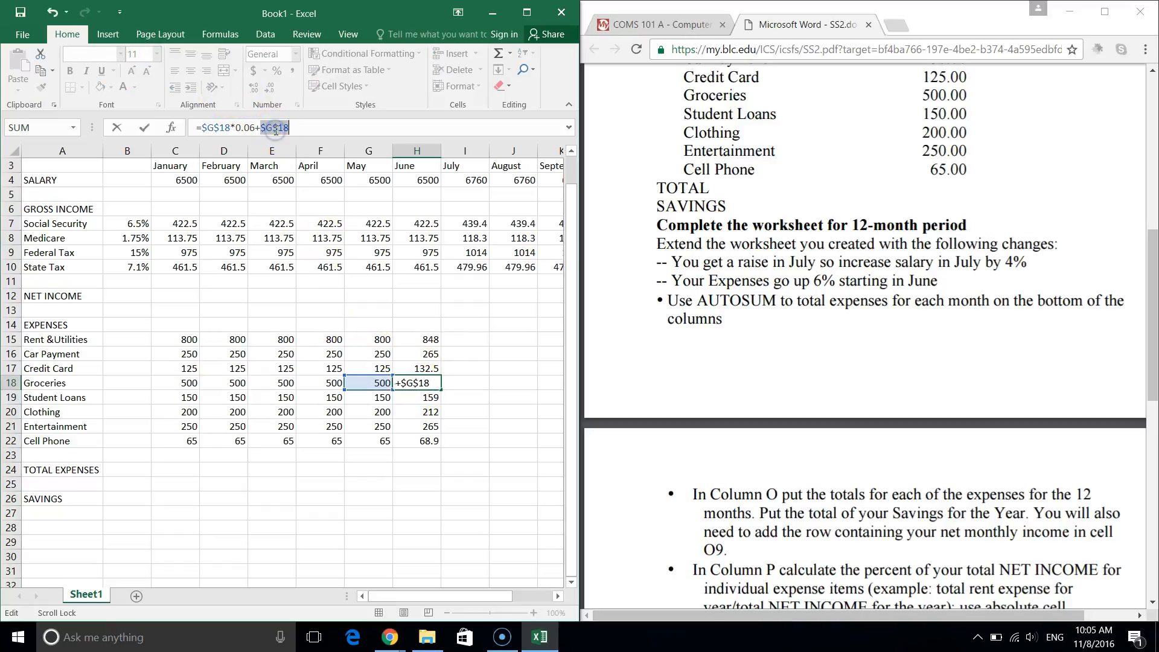
key(Return)
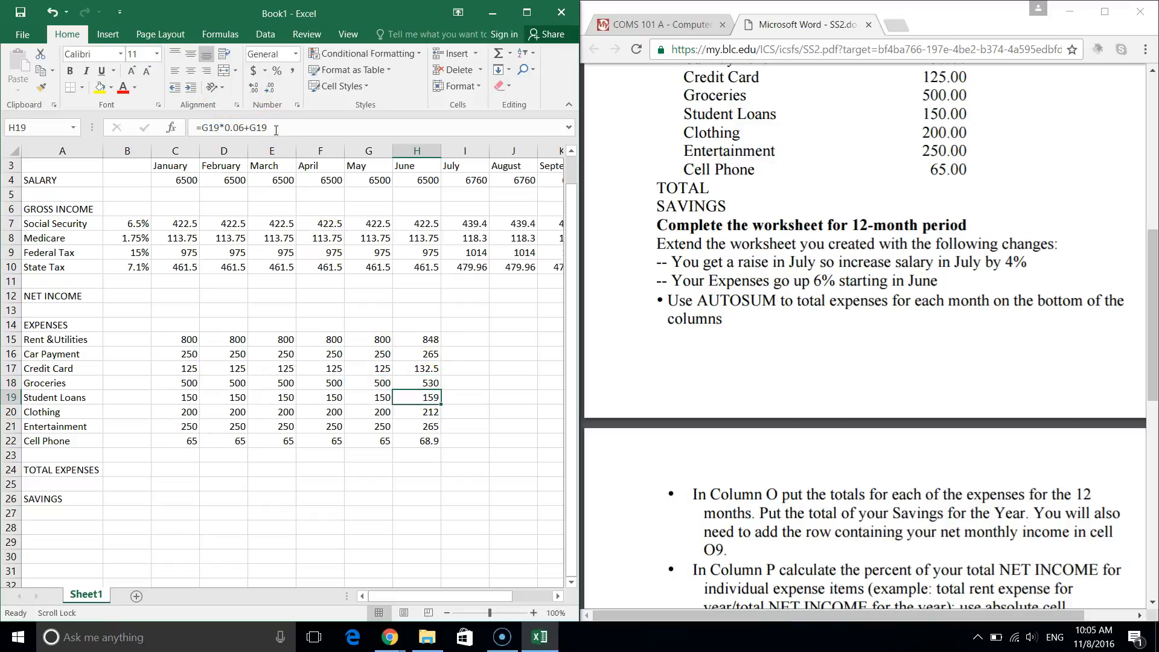
Make the first G19 reference absolute in June's student loans formula and recheck clothing.
double_click(208, 129)
key(F4)
double_click(273, 128)
key(Return)
double_click(225, 127)
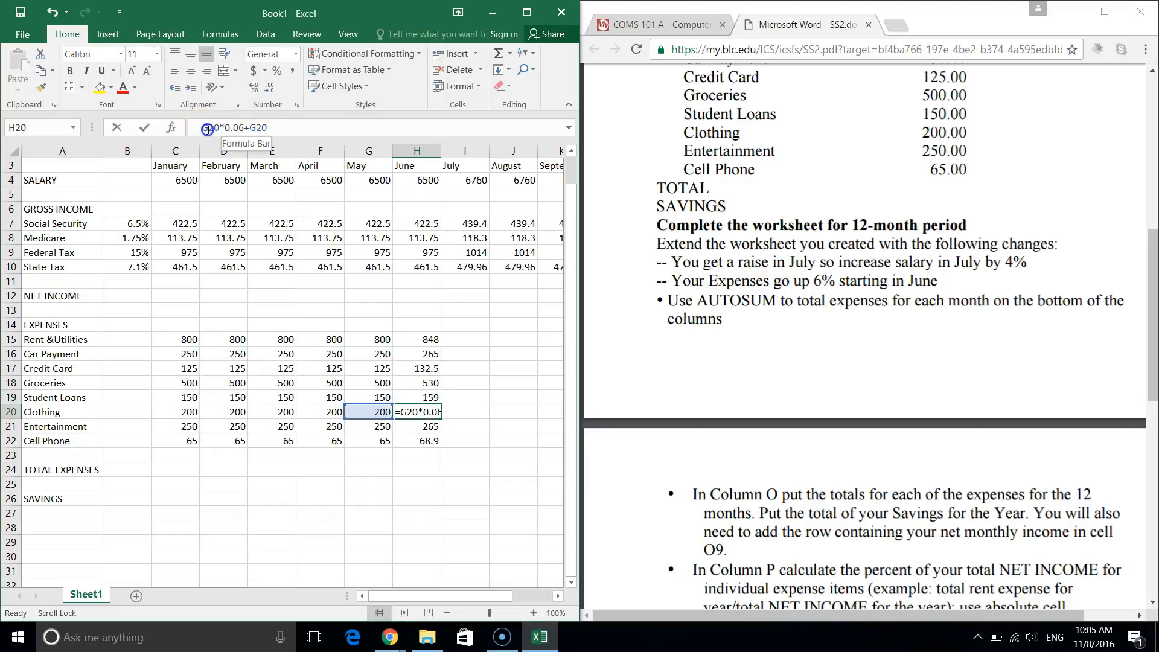
key(Return)
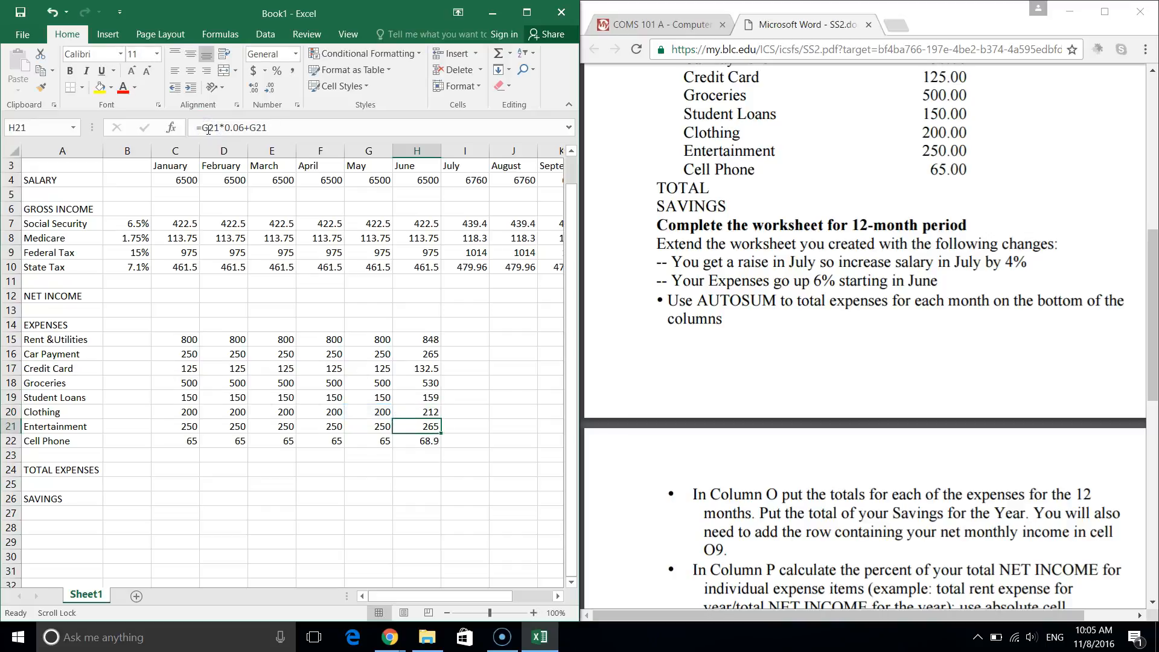
click(425, 412)
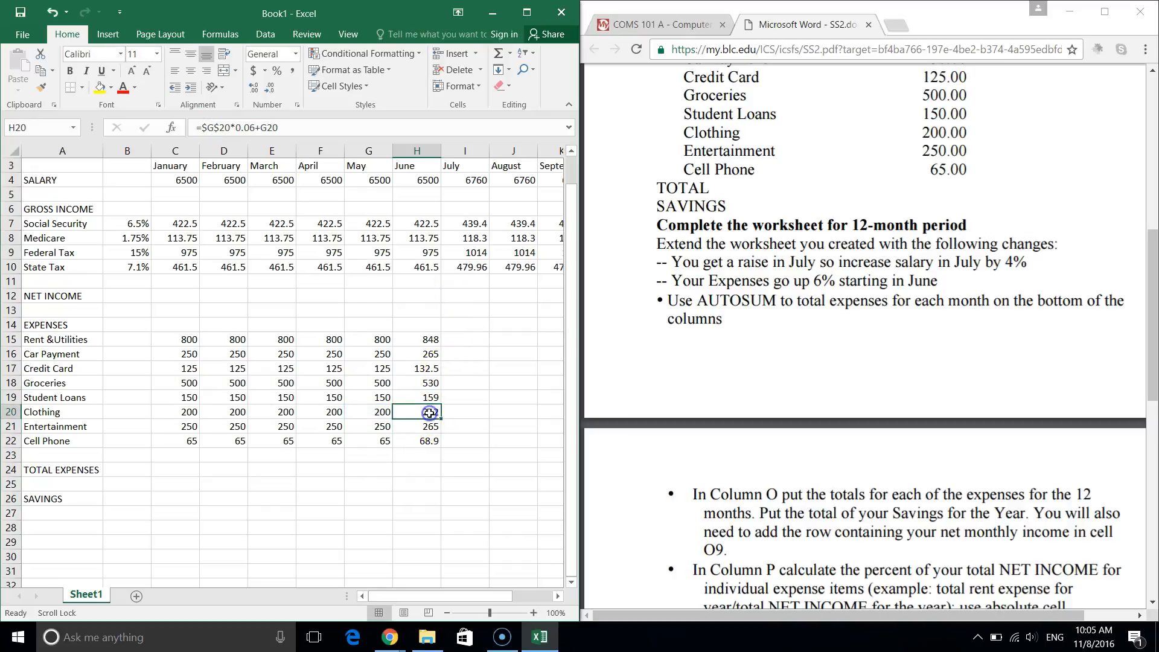
click(266, 127)
key(Return)
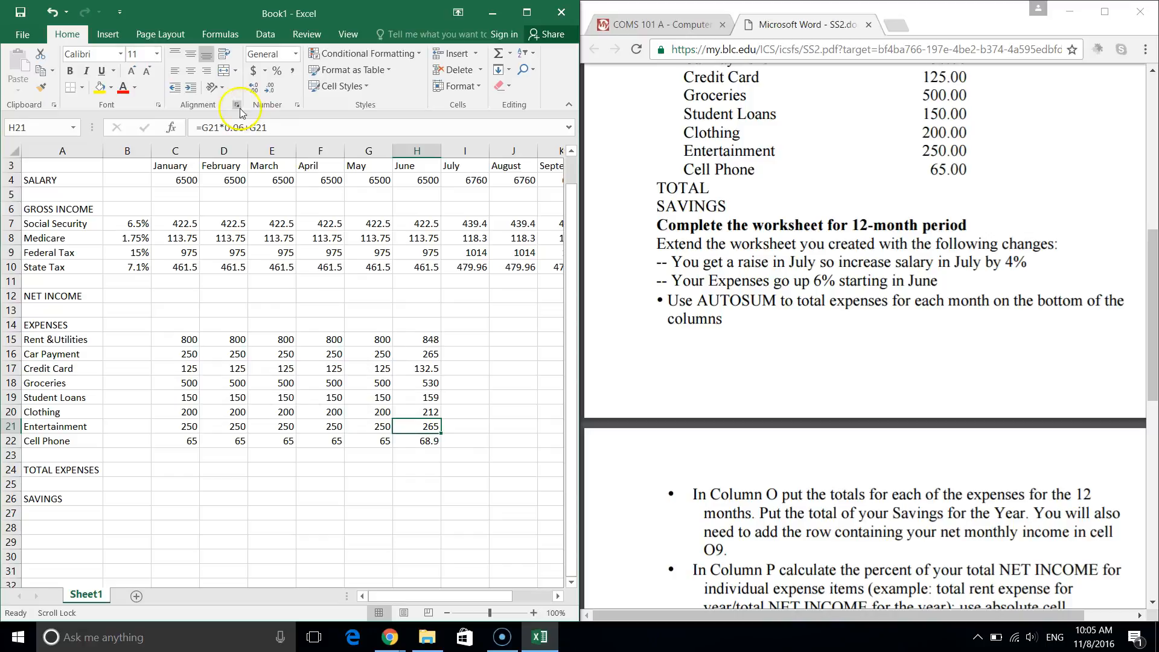
Make both G21 references absolute in June's entertainment formula.
click(209, 126)
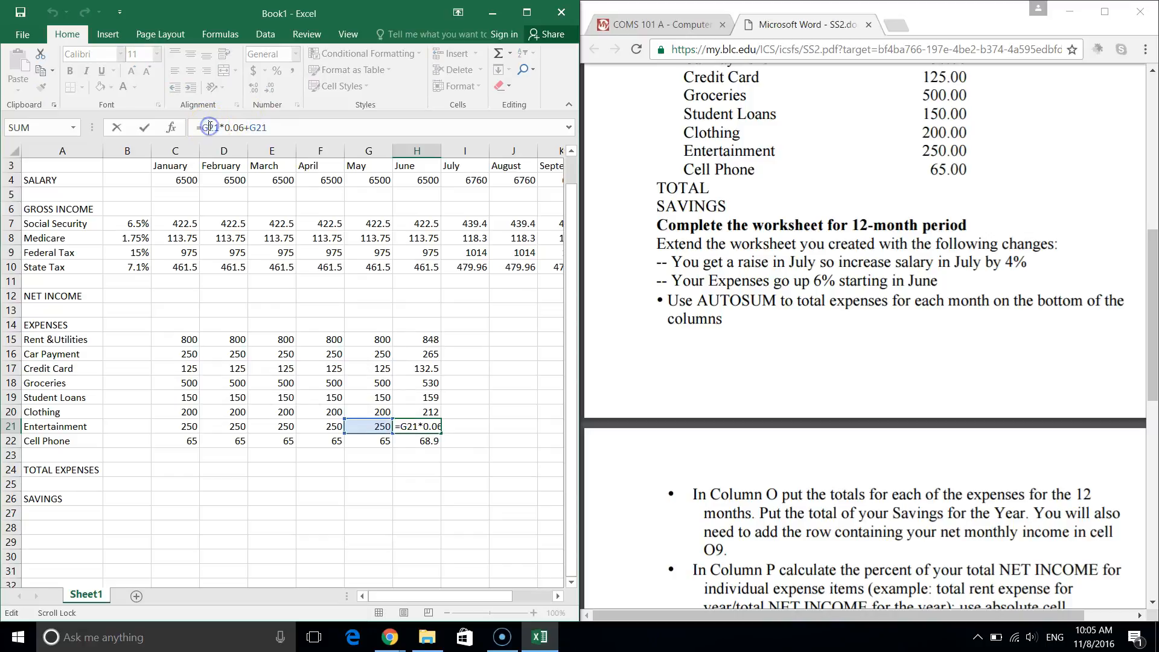
key(F5)
click(383, 284)
click(389, 382)
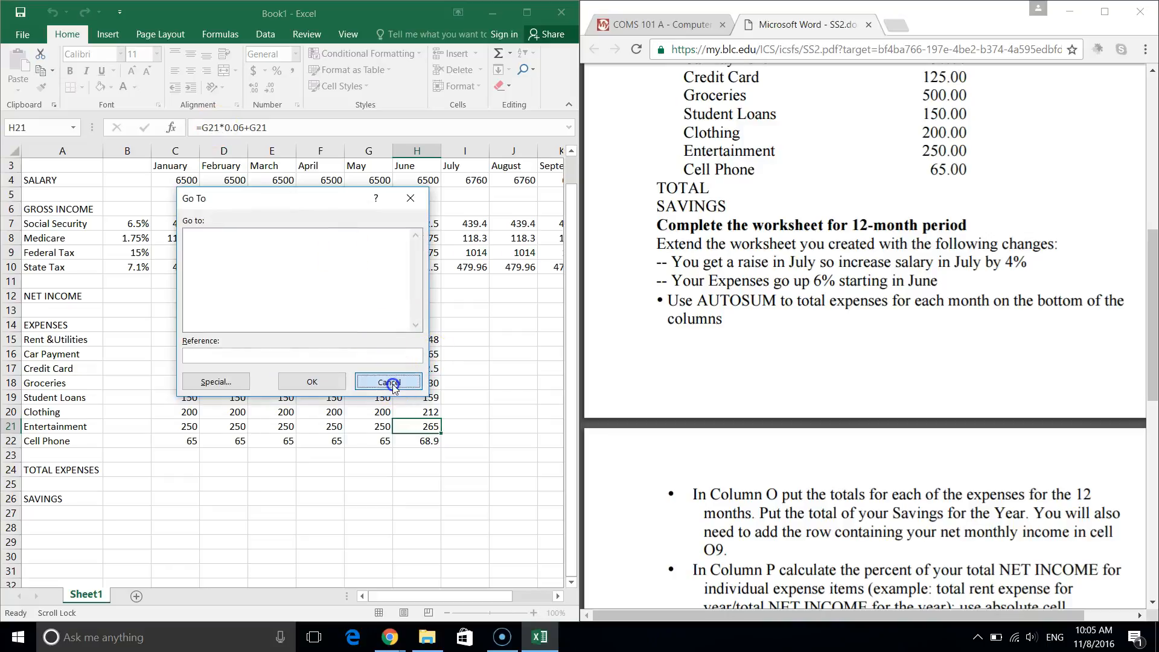
click(212, 127)
key(F4)
click(269, 128)
key(F4)
key(Return)
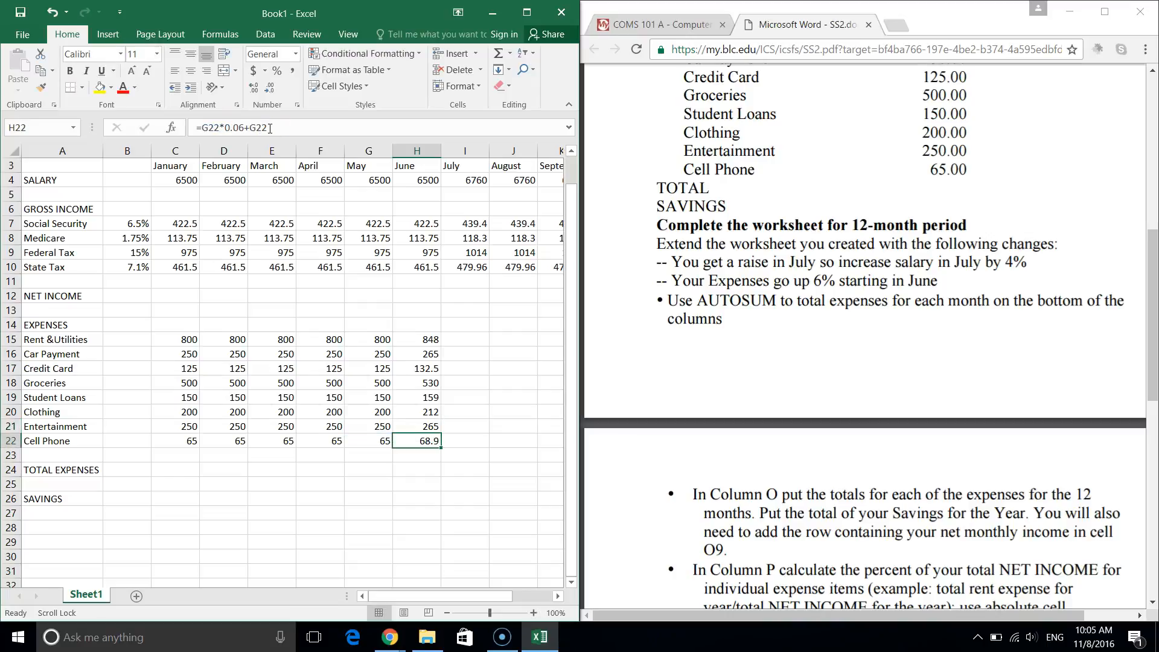
Rewrite June's cell phone formula as =$G$22*0.06+$G$22.
click(211, 127)
key(F4)
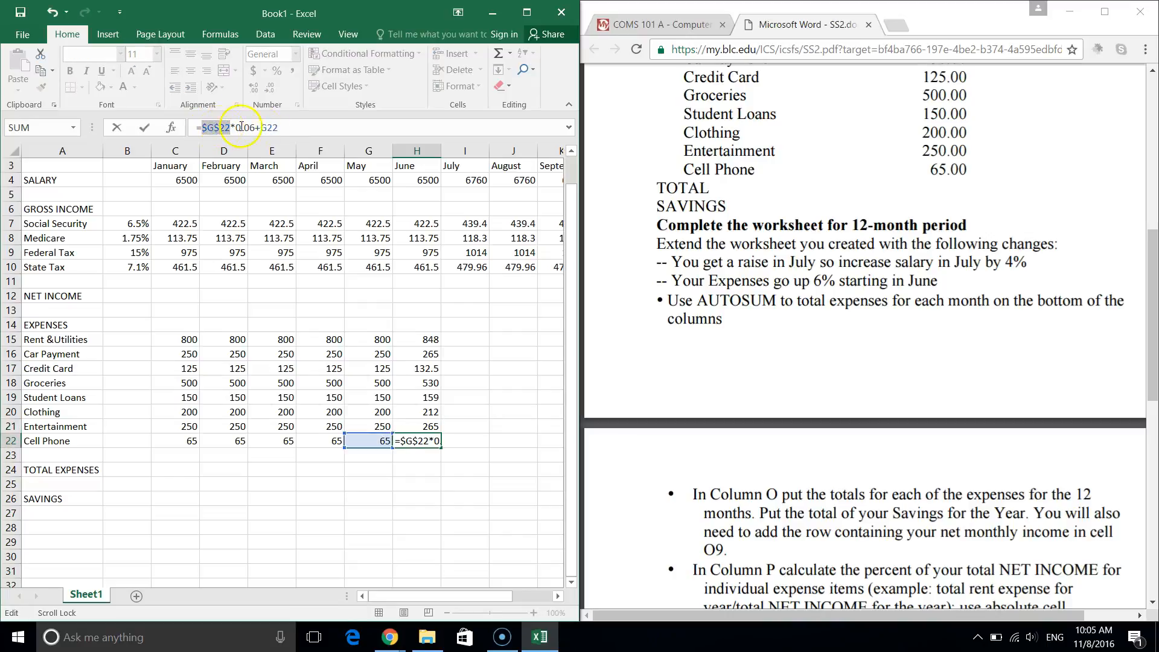
click(268, 128)
key(F4)
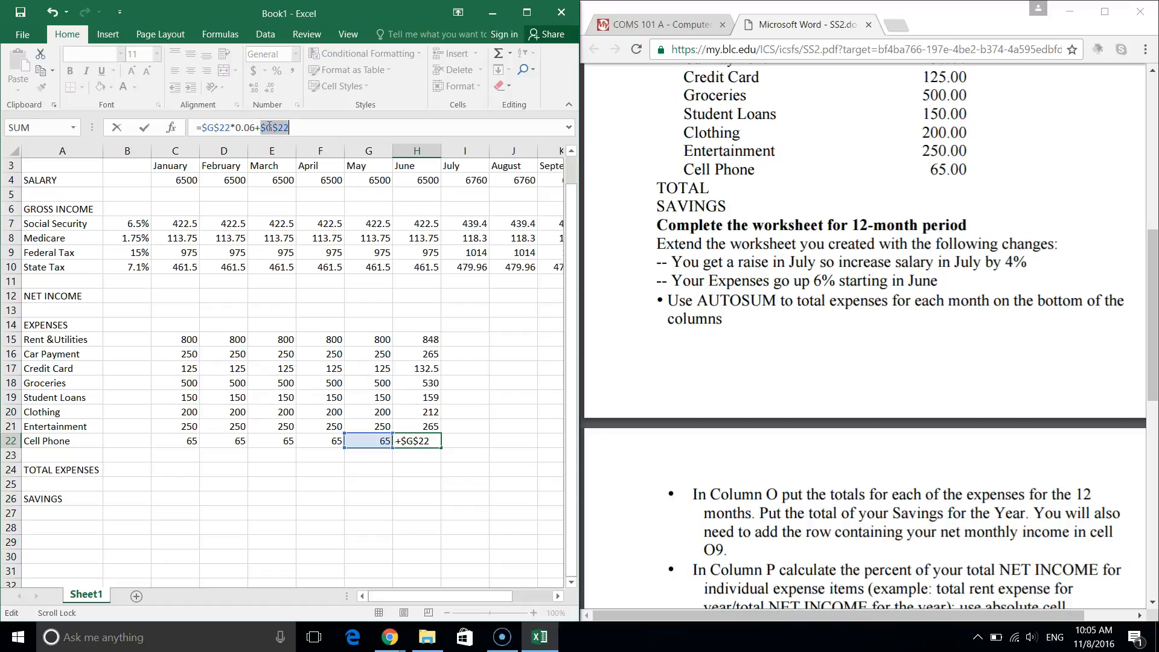
key(Return)
Fill June's 6%-raised expenses H15:H22 through December, checking the rent and car payment formulas.
drag(426, 338, 498, 441)
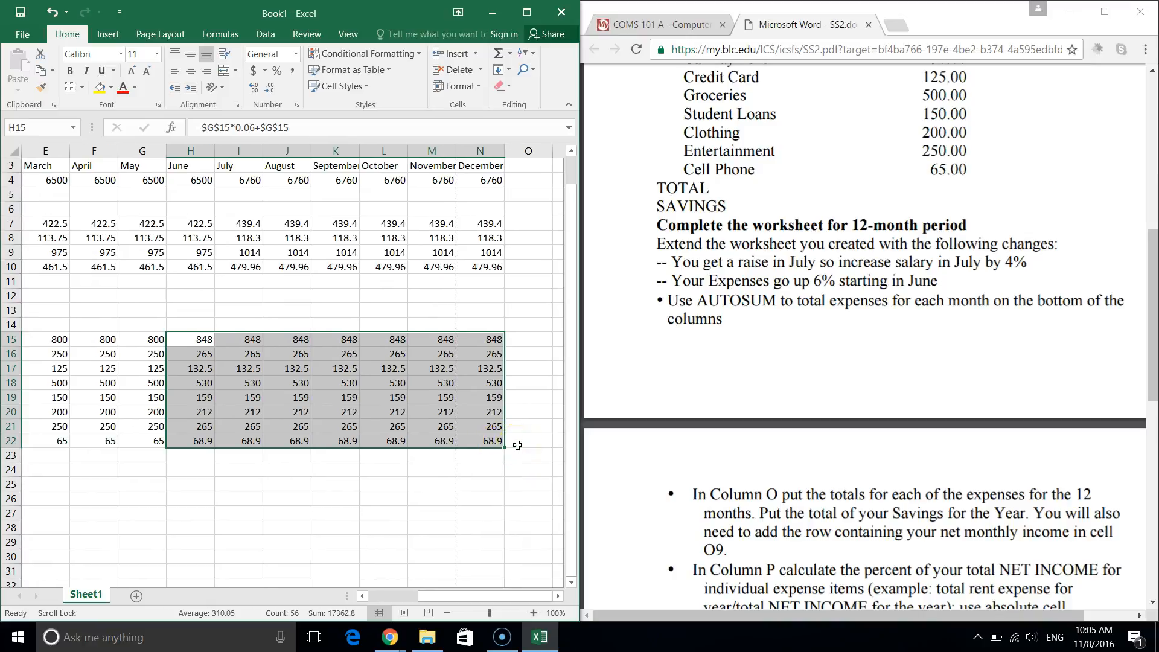
scroll(236, 513, left, 1)
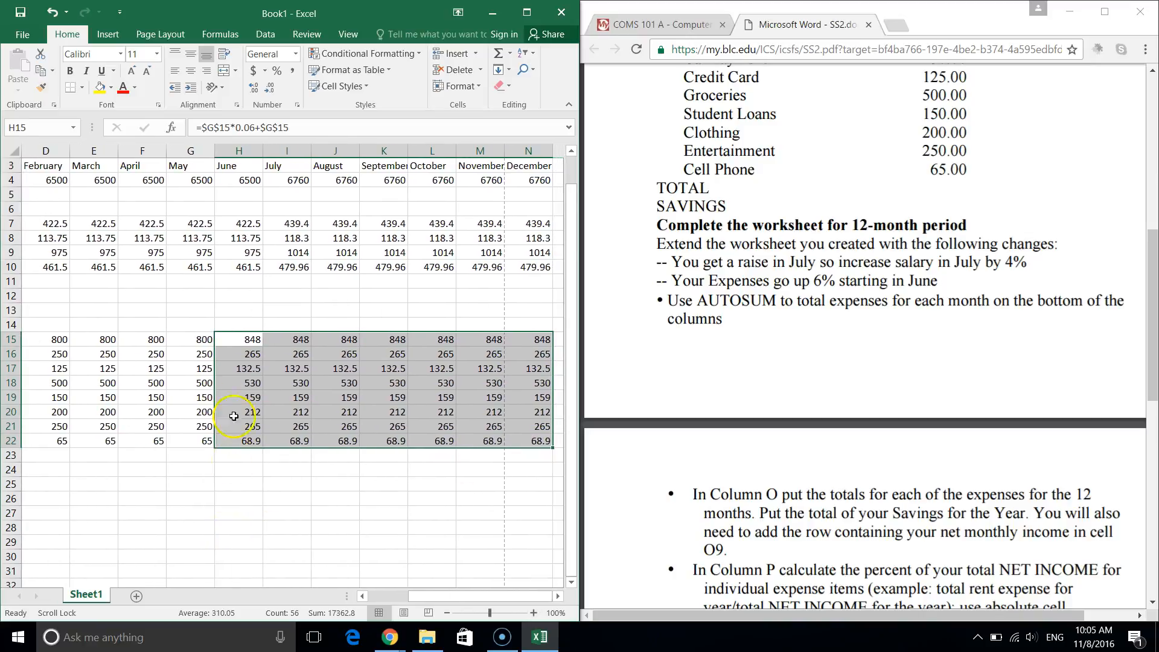
click(209, 345)
click(219, 340)
click(219, 355)
Compare the May and June groceries amounts and review the expense rows.
click(204, 369)
drag(204, 384, 246, 390)
click(171, 415)
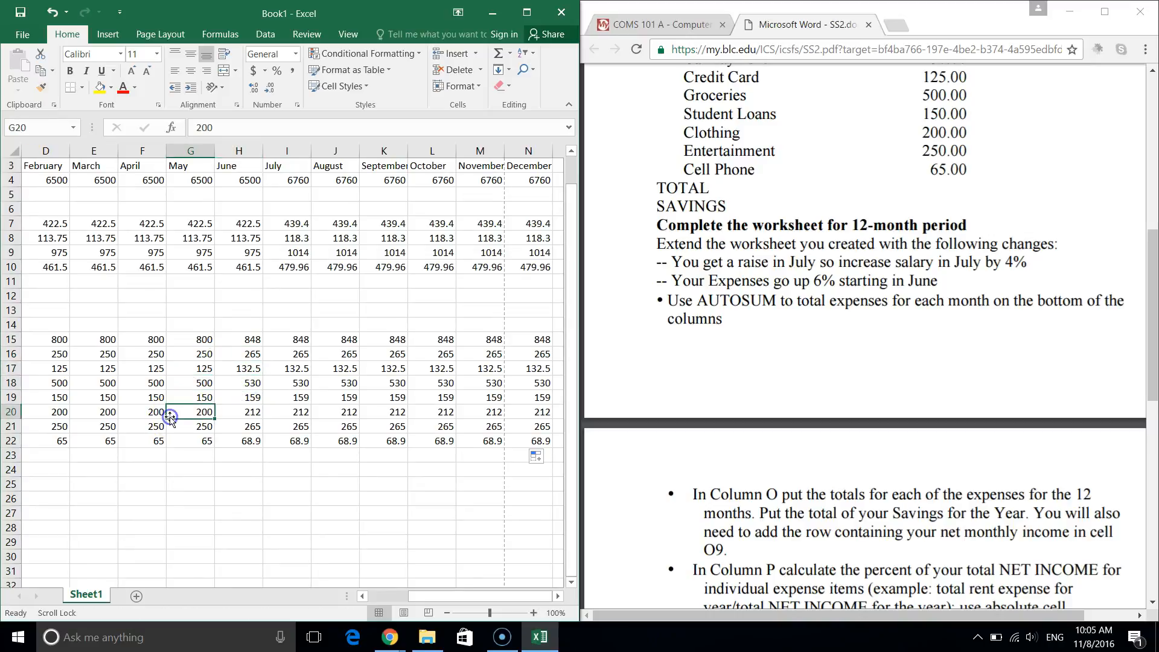
scroll(169, 416, left, 3)
scroll(170, 417, down, 1)
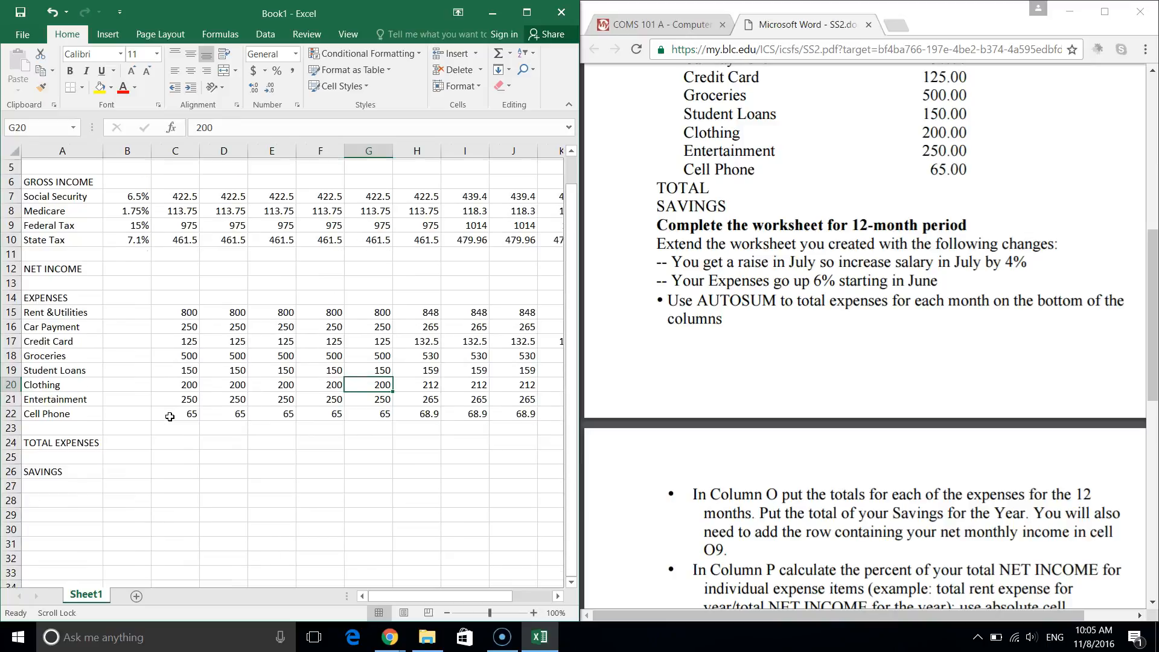
scroll(169, 416, up, 2)
scroll(170, 416, right, 3)
scroll(170, 416, left, 4)
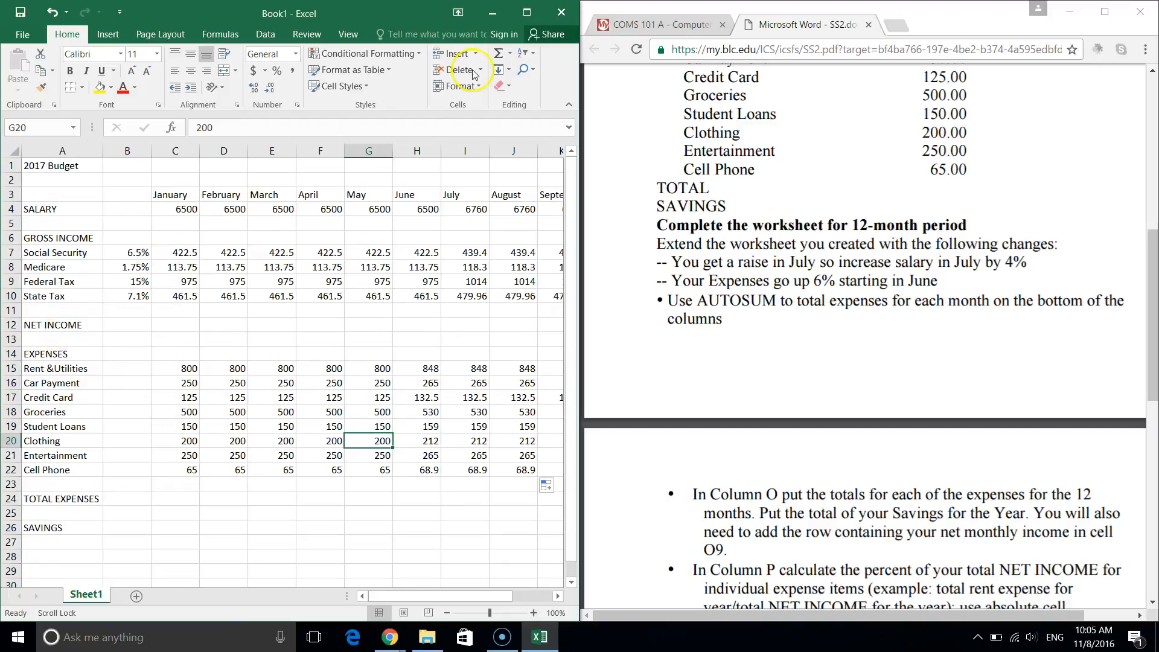
Maximize Excel and insert a blank row 11 directly below State Tax.
click(527, 13)
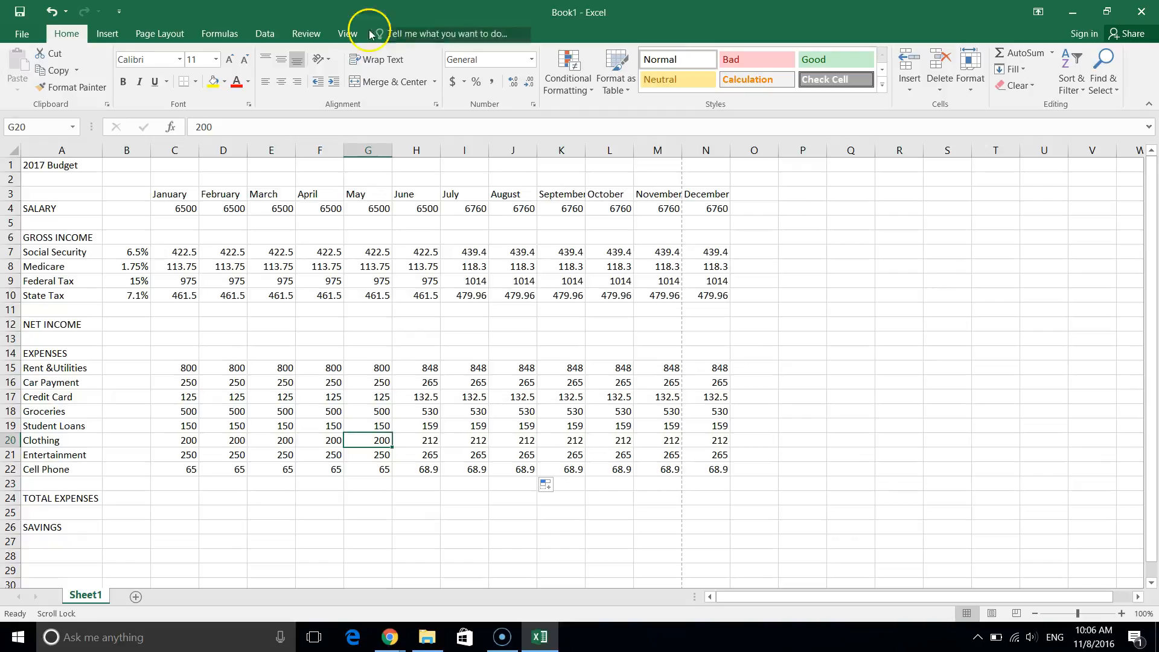
click(63, 310)
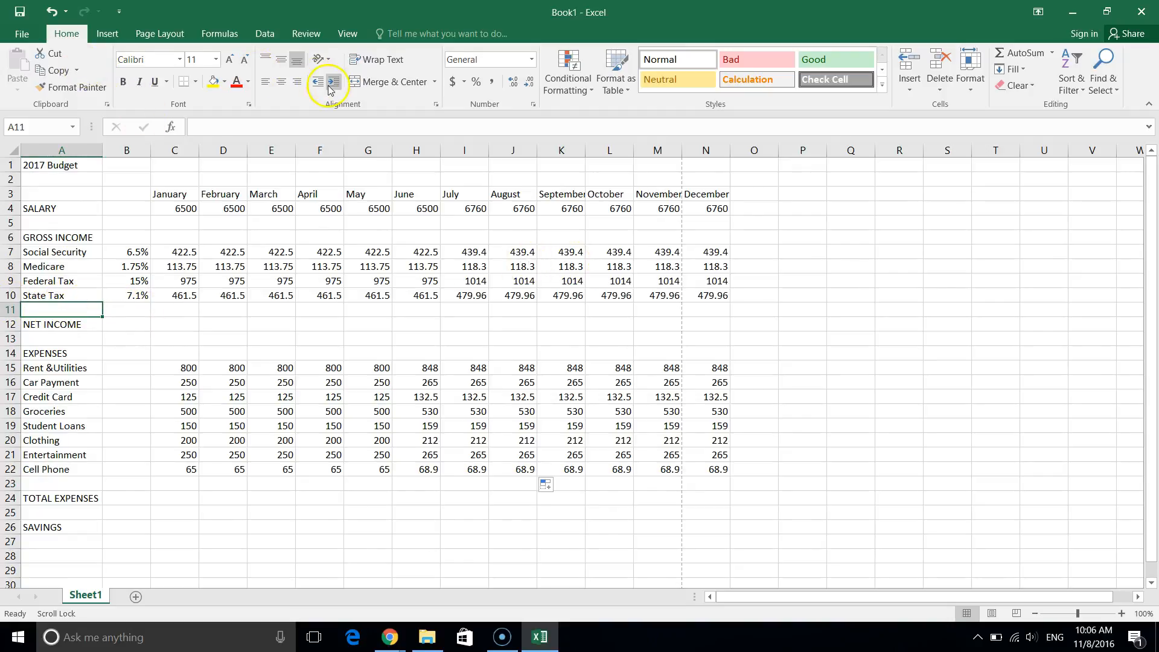
click(914, 93)
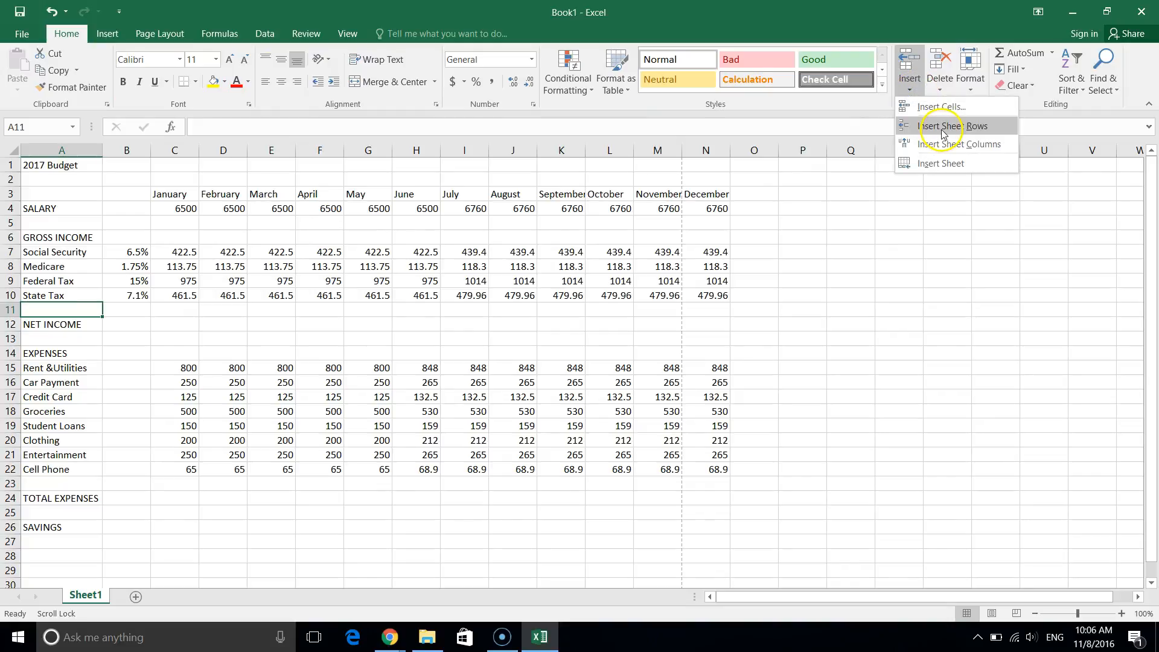
click(943, 133)
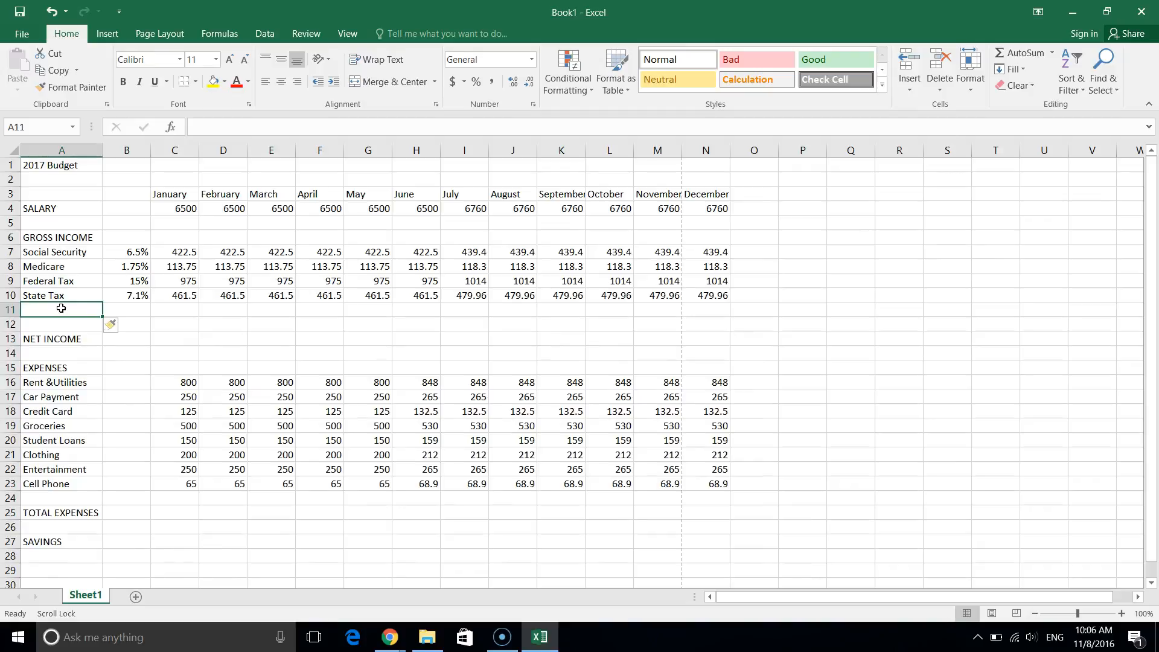
Label the new row TOTAL DEDUCTIONS and autofit column A to fit it.
text(TOTAL DEDUCTIONS)
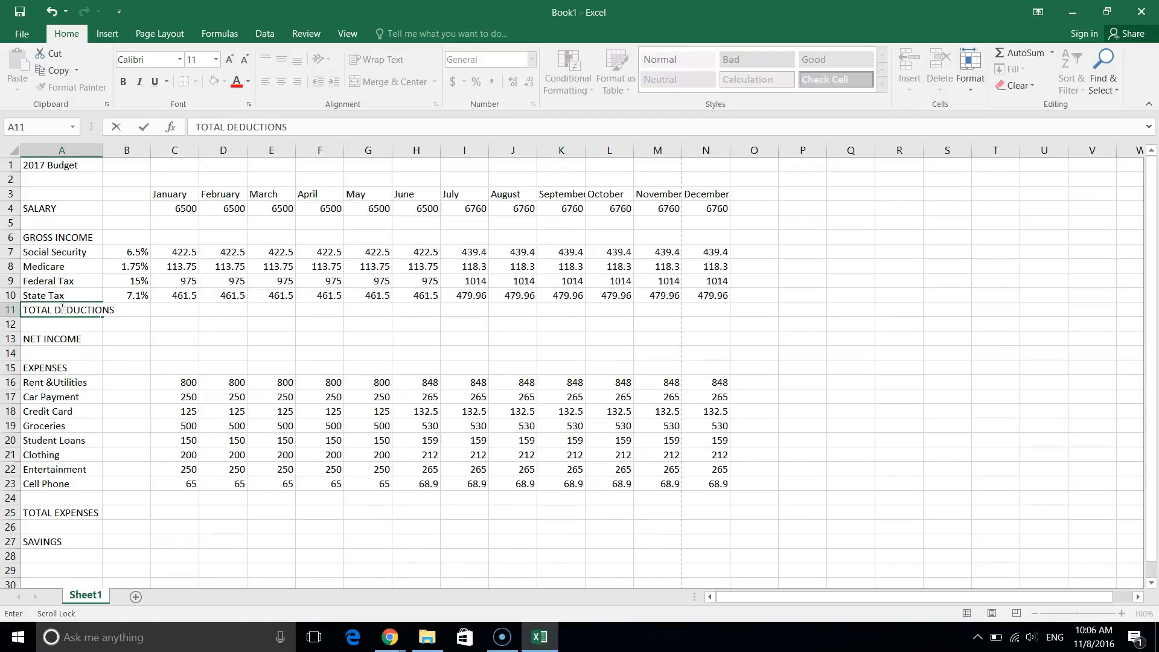
double_click(101, 152)
click(207, 401)
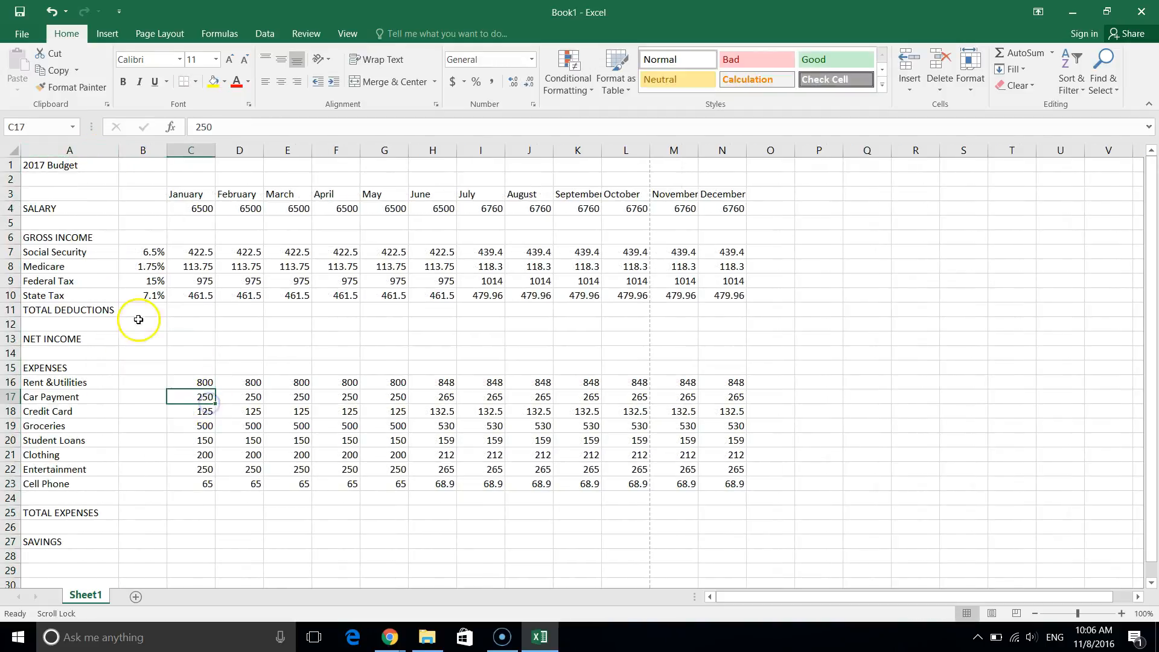
AutoSum the four taxes in C11 as =SUM(C7:C10) and fill it across to N11.
click(193, 310)
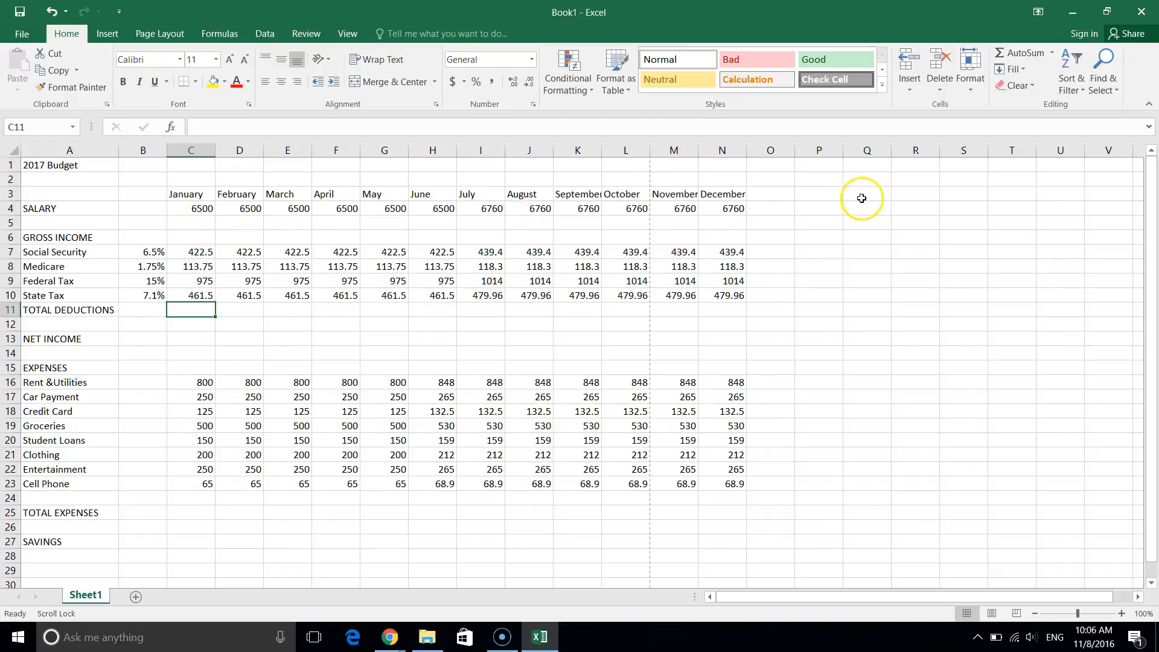
click(1002, 56)
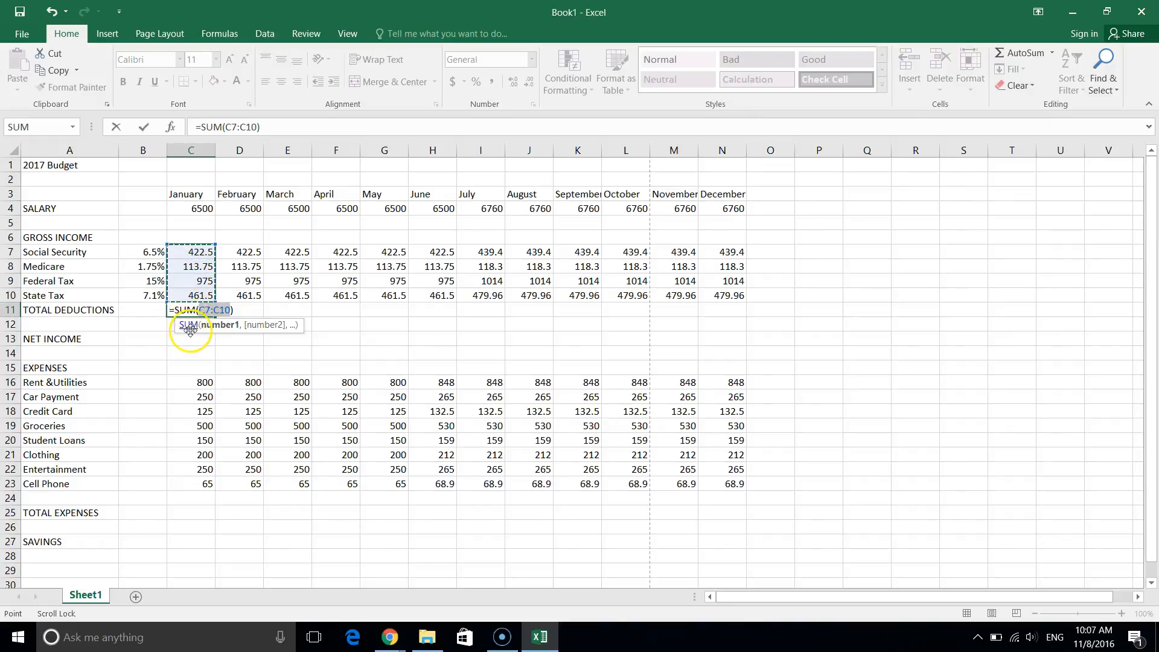
key(Return)
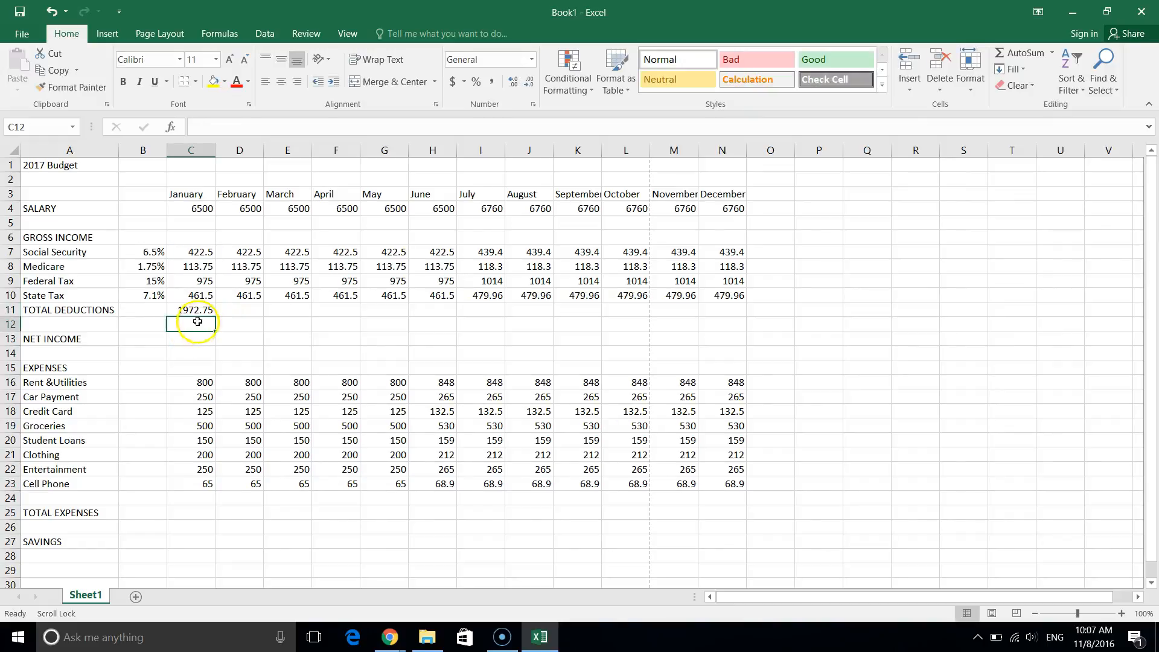
click(197, 311)
drag(216, 317, 733, 322)
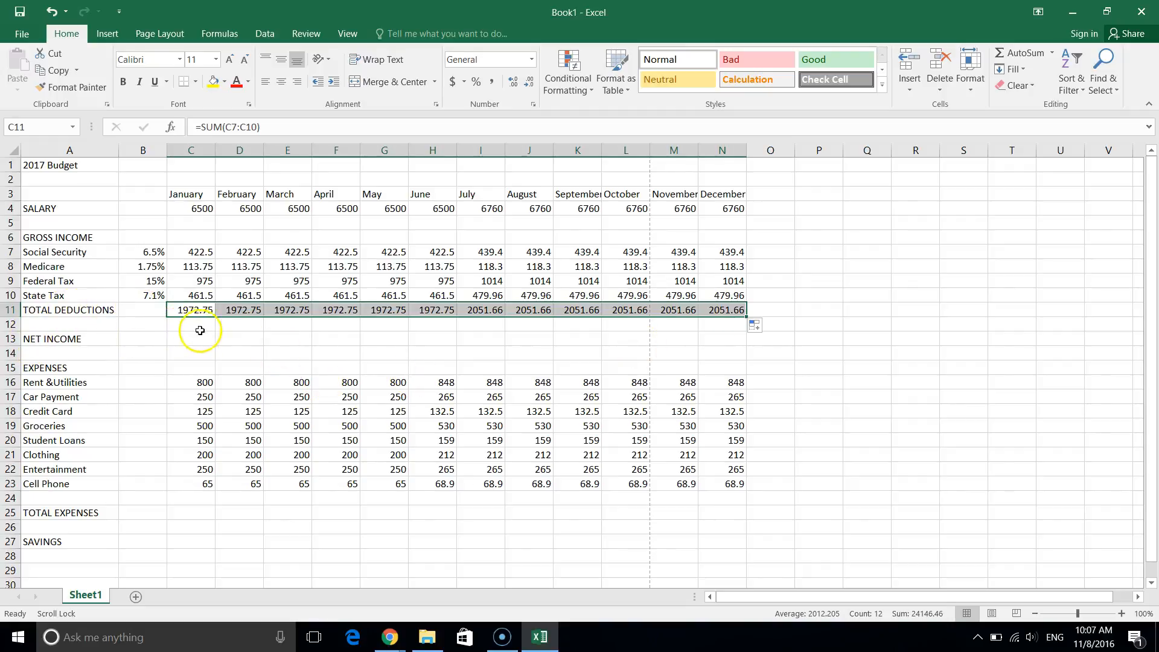
click(170, 339)
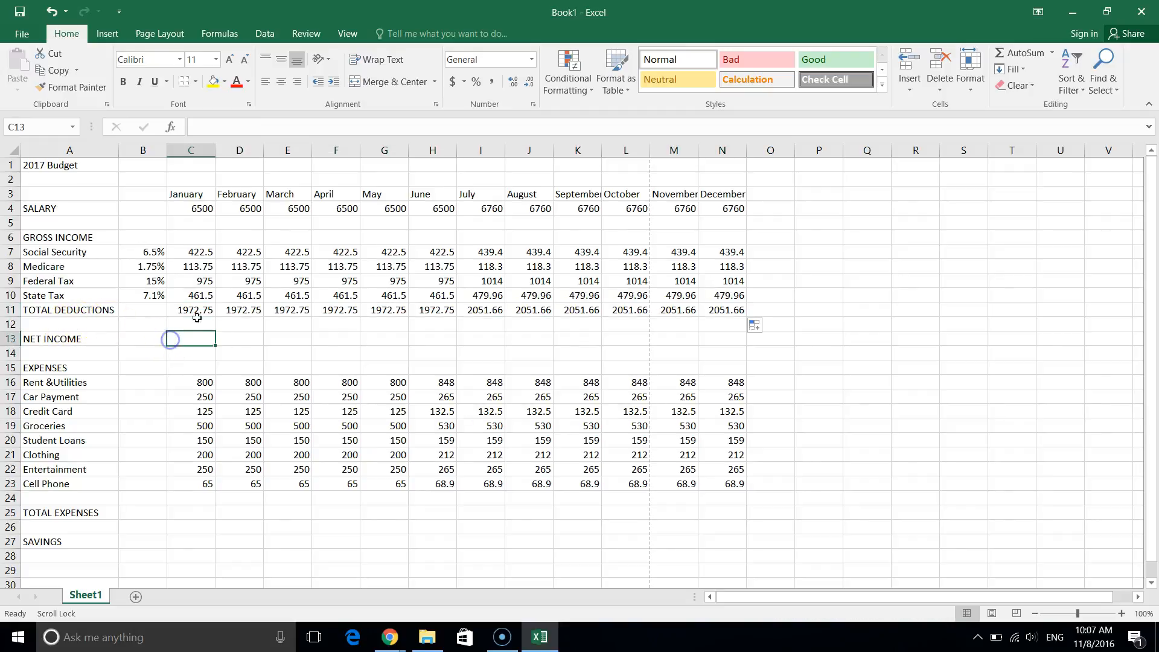
click(200, 311)
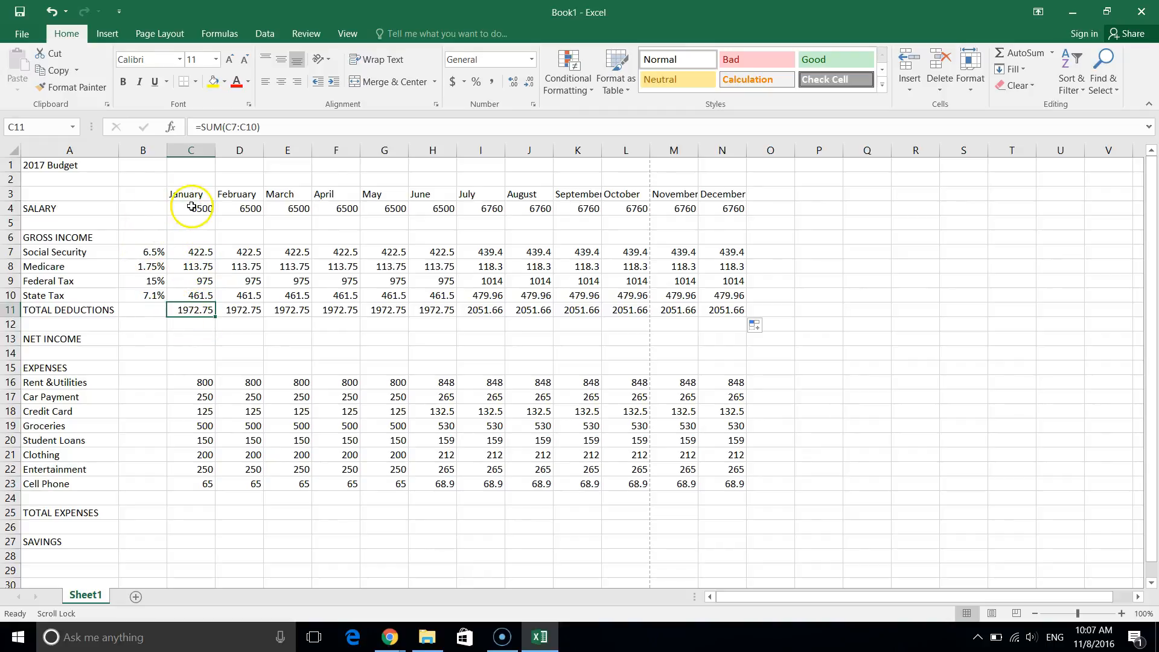
Enter =C4-C11 in C13 and fill it across to N13 for all months.
click(190, 337)
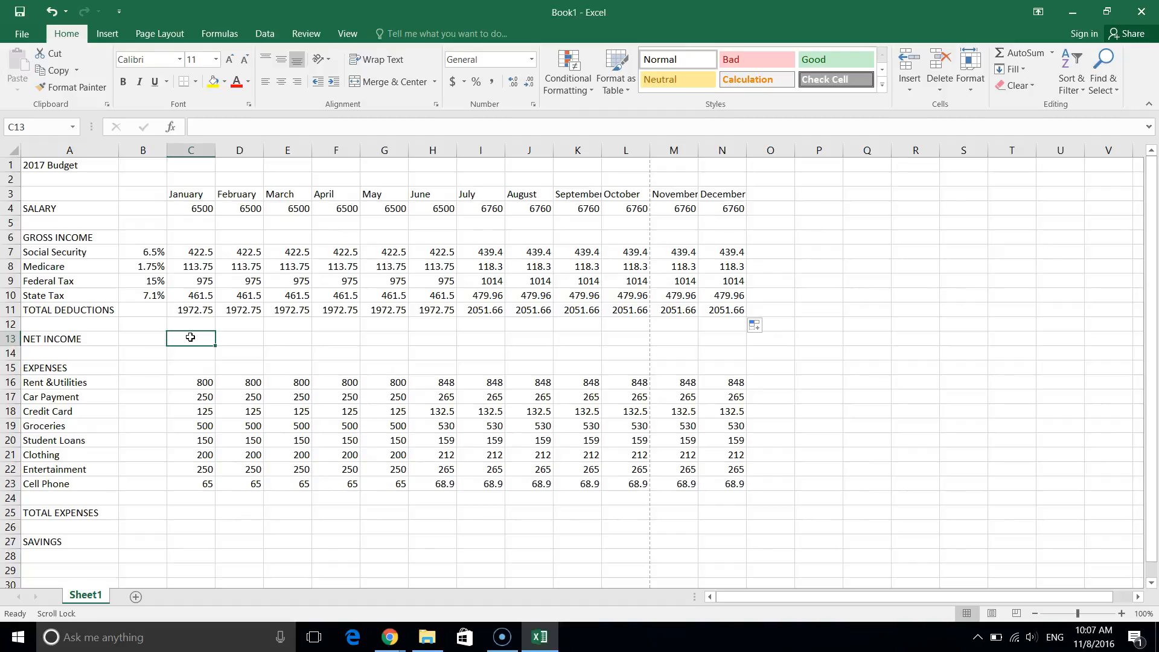
text(=)
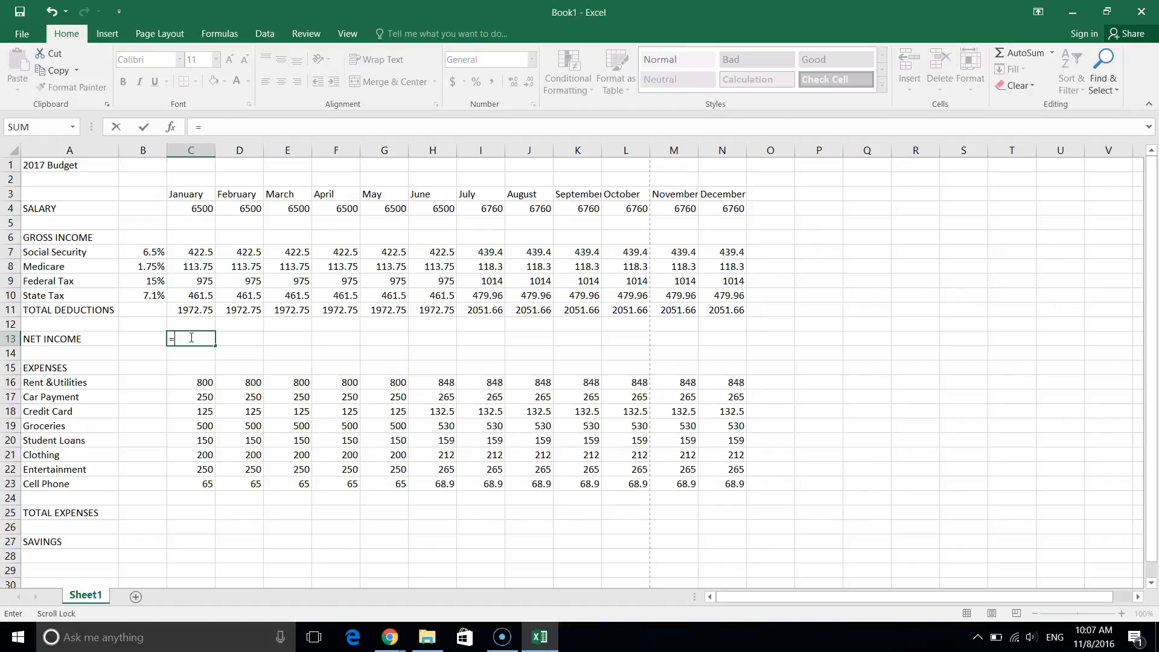
click(195, 209)
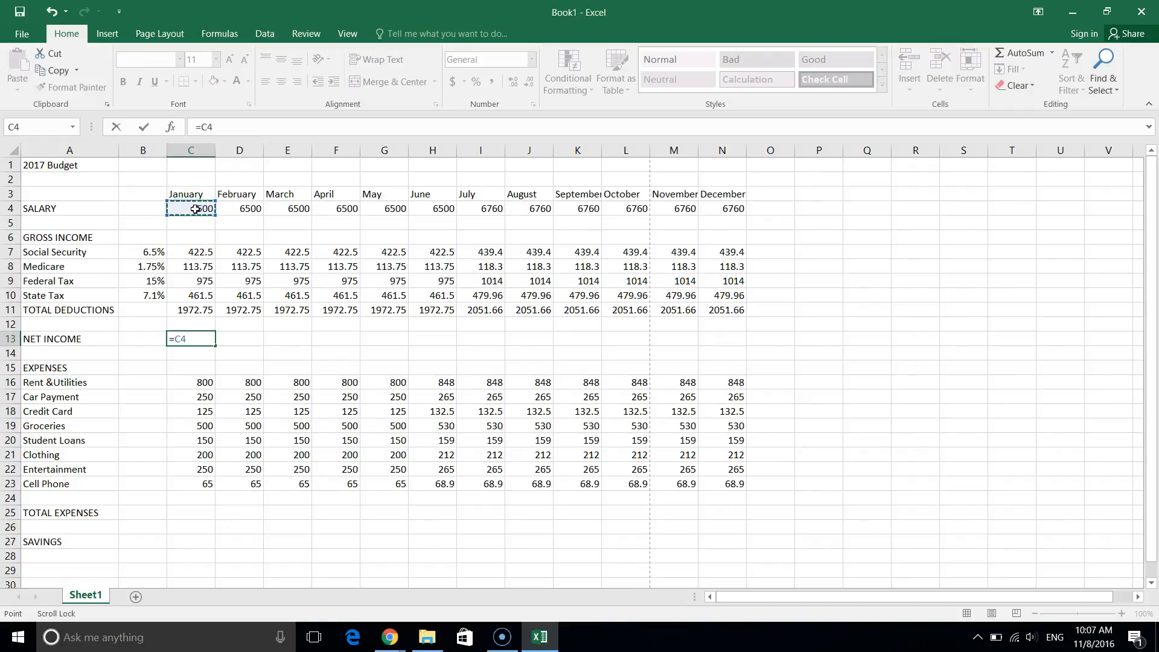
text(-)
click(192, 310)
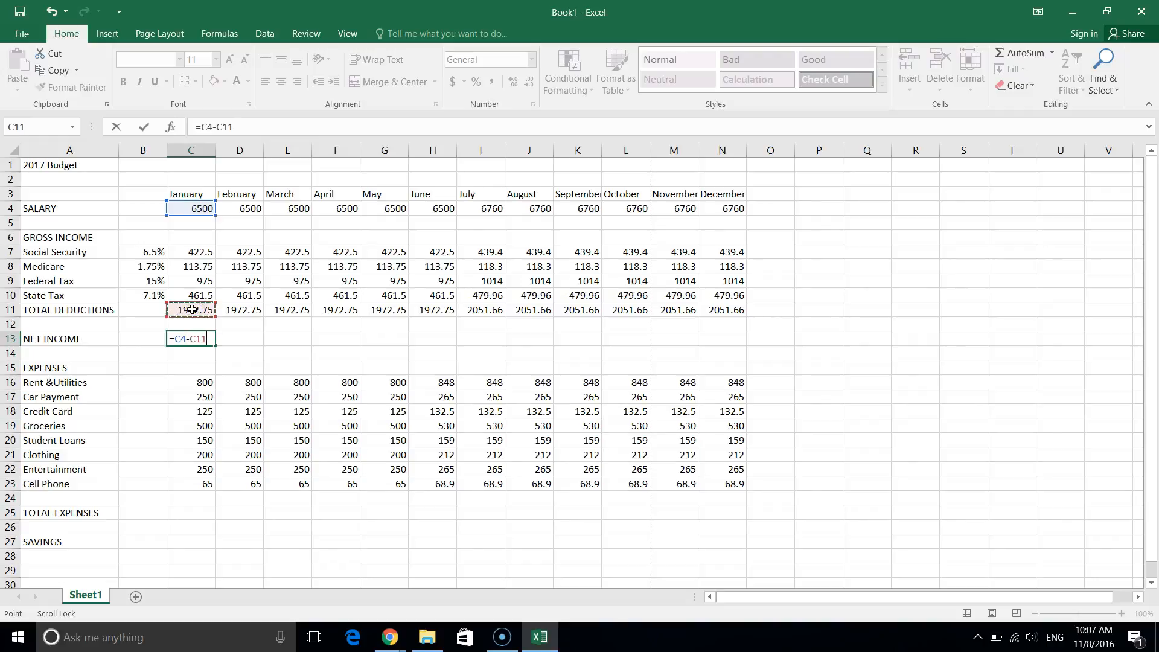
key(Return)
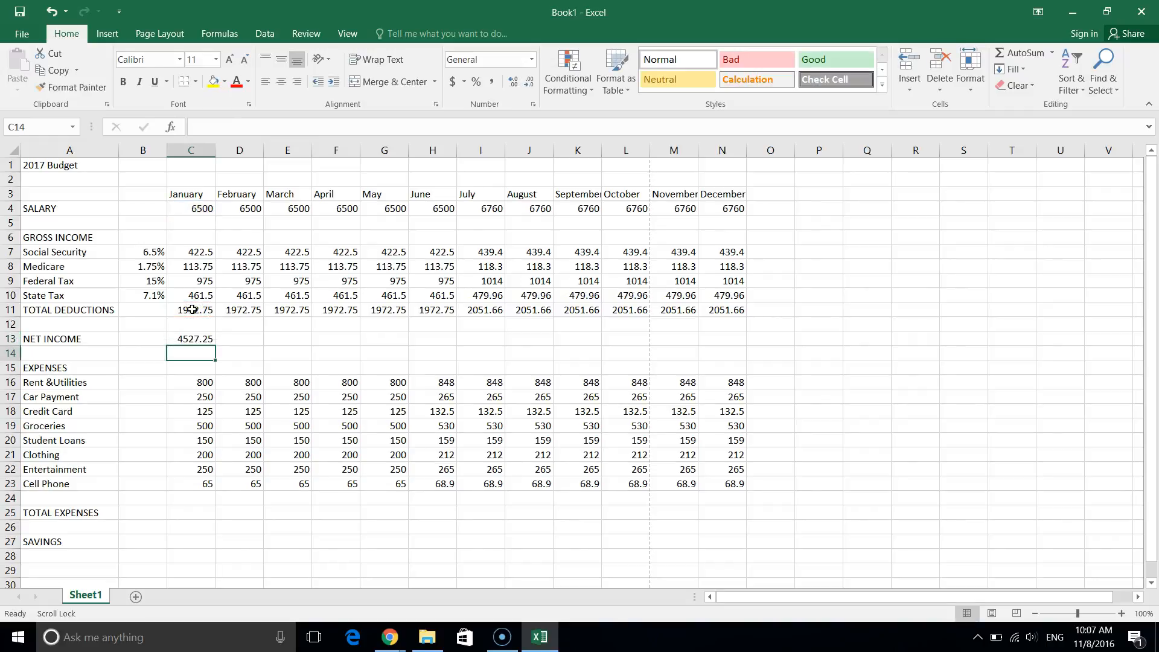
click(191, 341)
drag(215, 347, 742, 347)
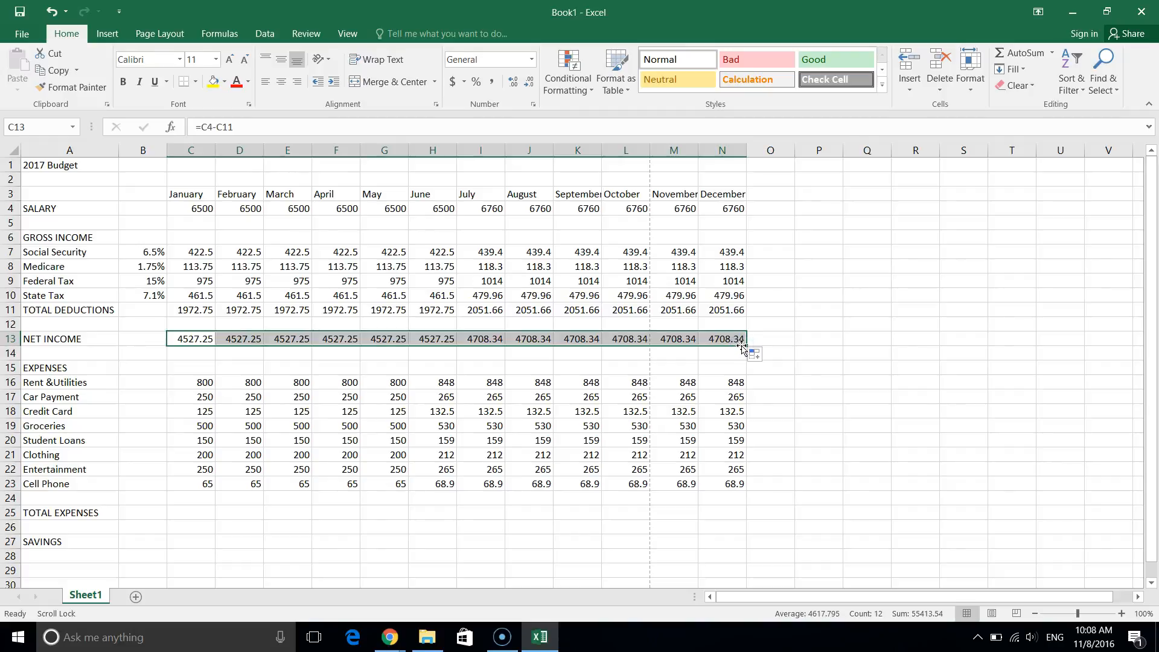
click(282, 369)
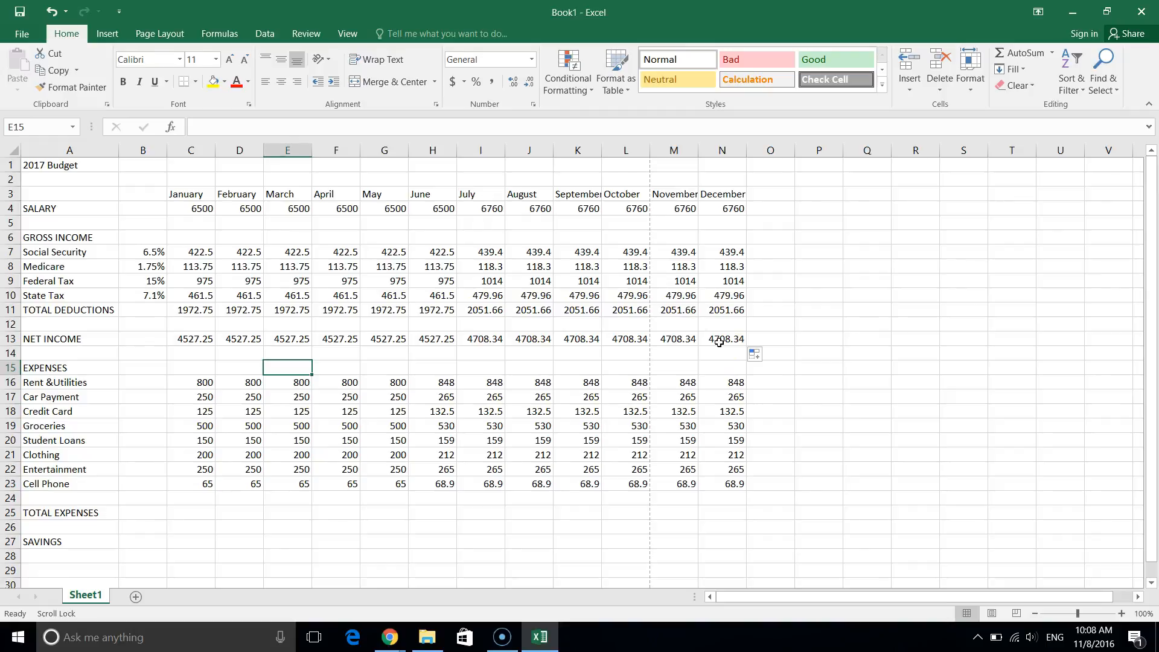
AutoSum the January expenses in C25 as =SUM(C16:C23).
click(184, 516)
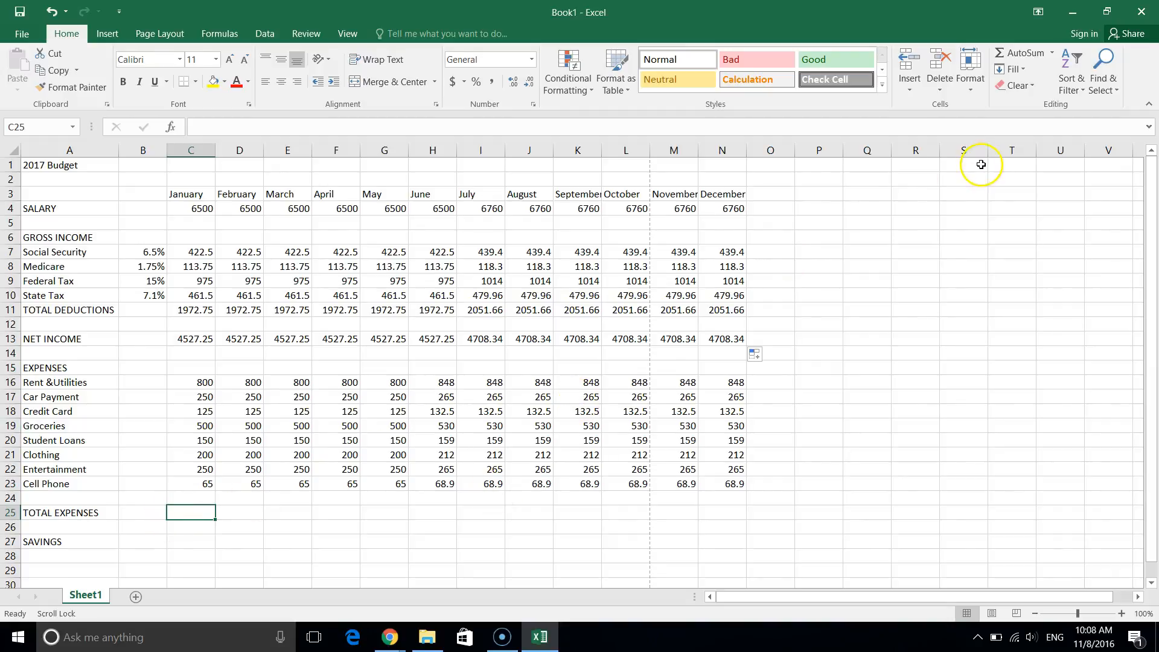
click(1020, 57)
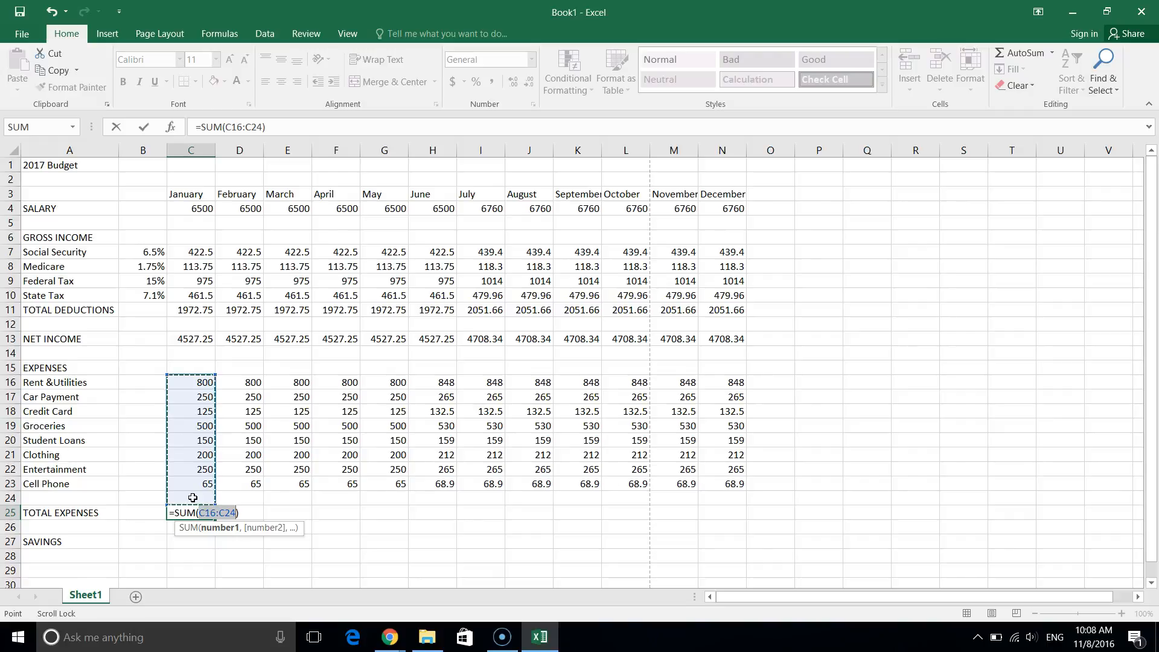
drag(186, 383, 187, 472)
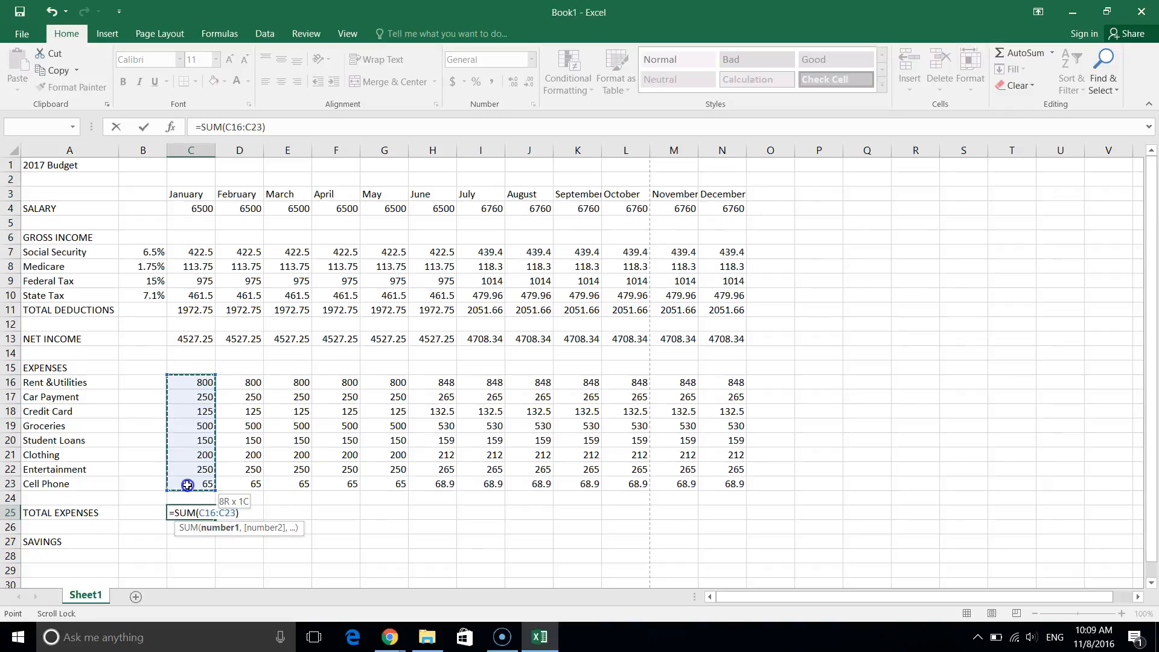
drag(188, 484, 188, 485)
key(Return)
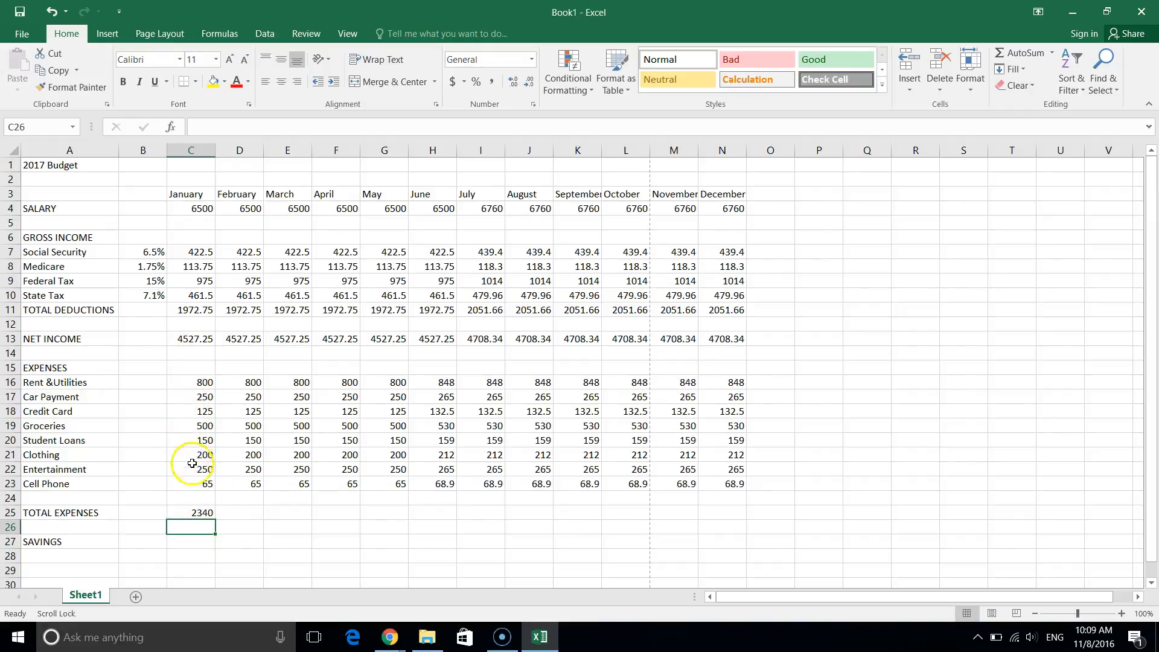
Fill the C25 total across to N25: 2340 January–May, 2480.4 June–December.
click(204, 512)
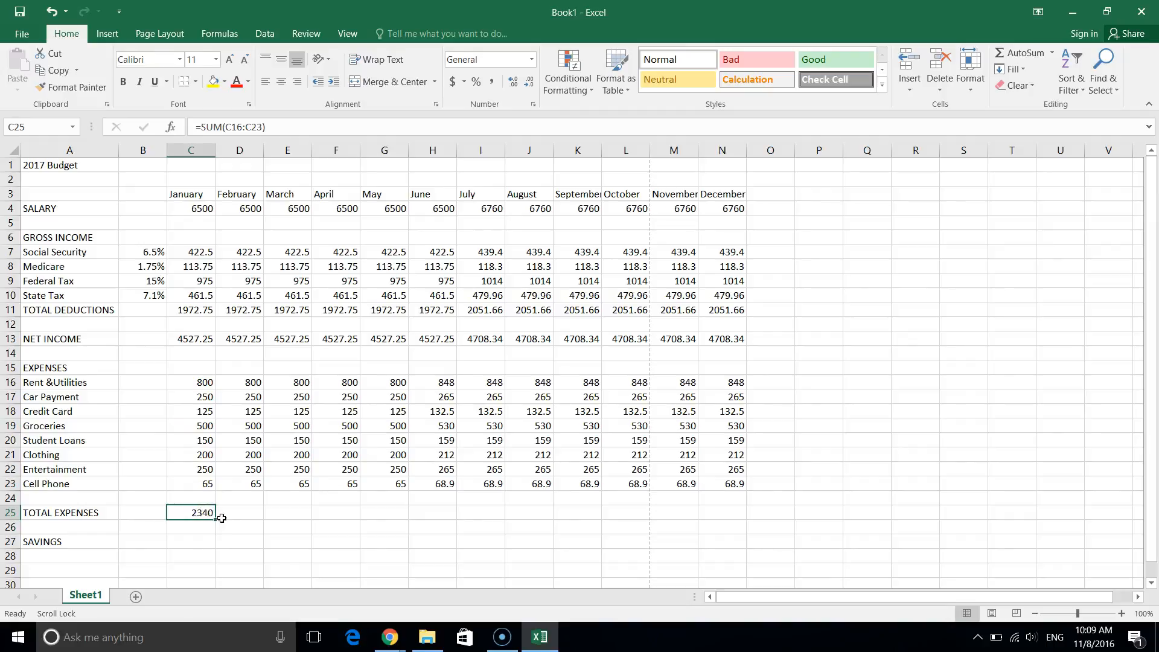
drag(216, 521, 361, 514)
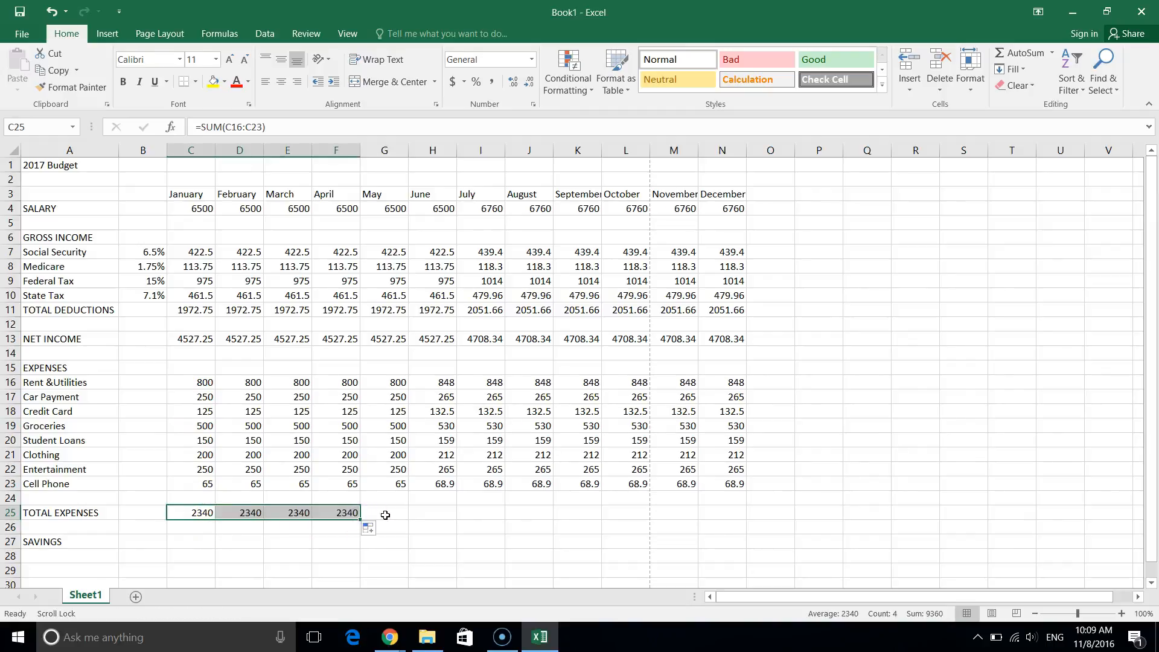
click(734, 515)
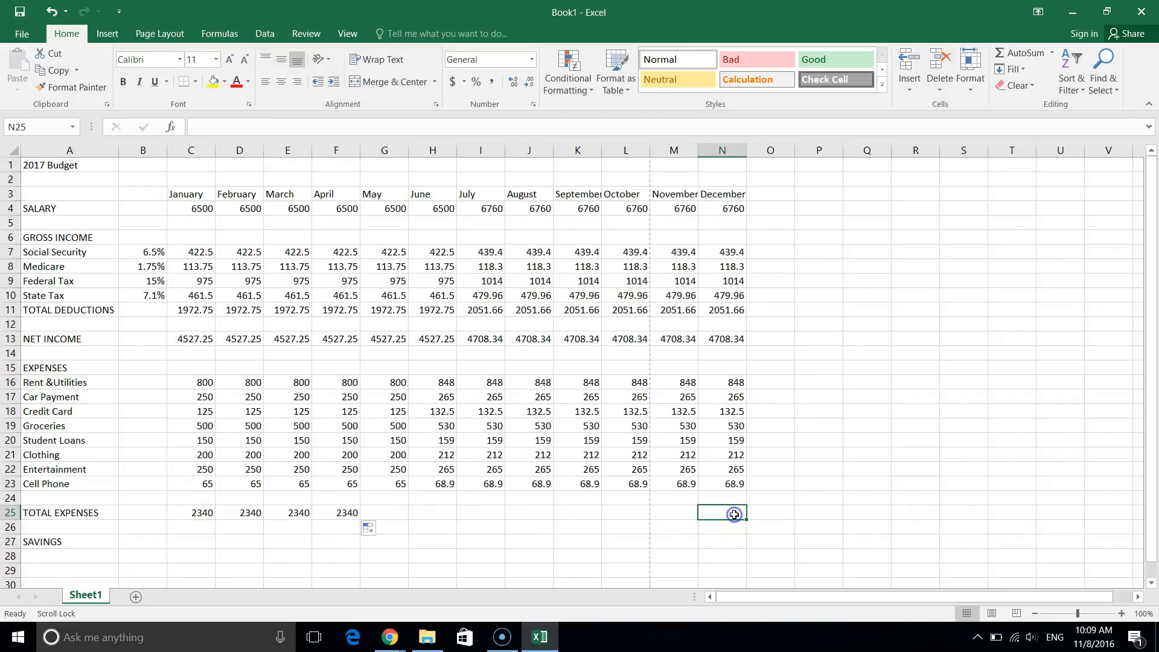
click(330, 511)
drag(360, 519, 738, 514)
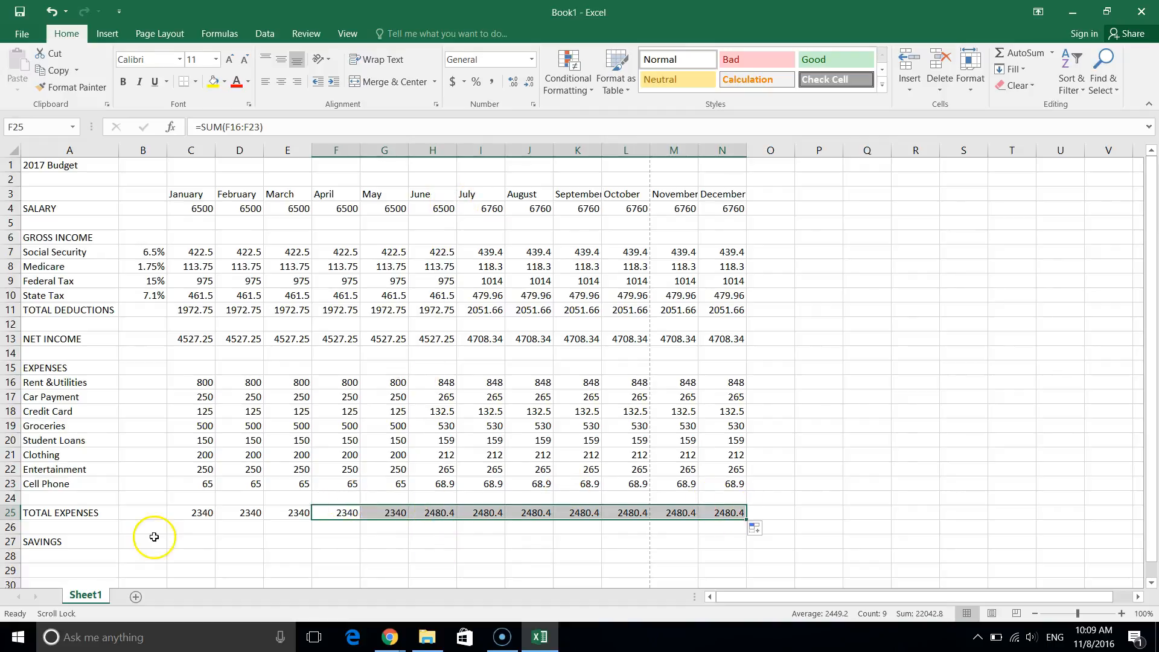
click(200, 542)
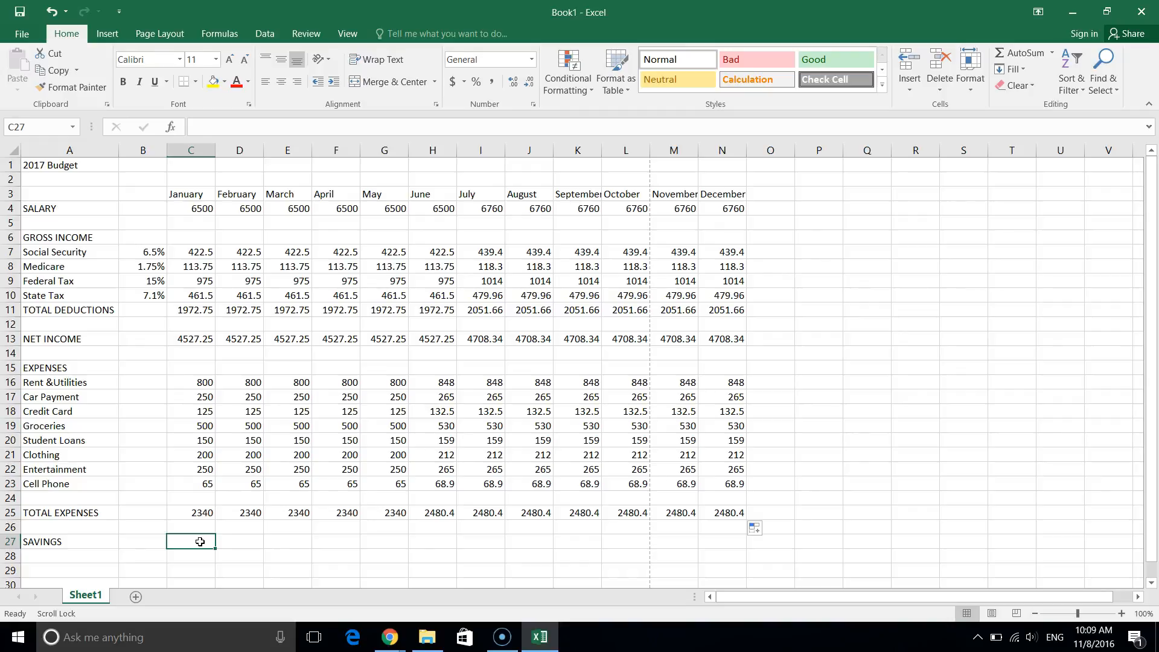
Enter =C13-C25 in C27 and fill it across to N27 for every month.
text(=)
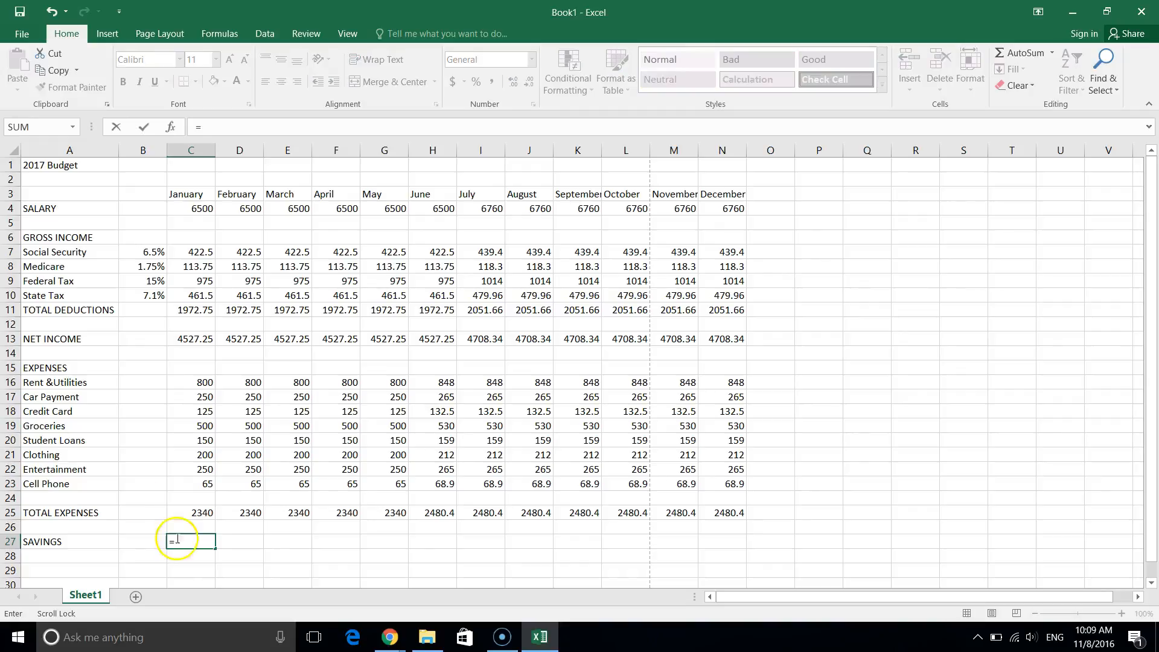
click(185, 342)
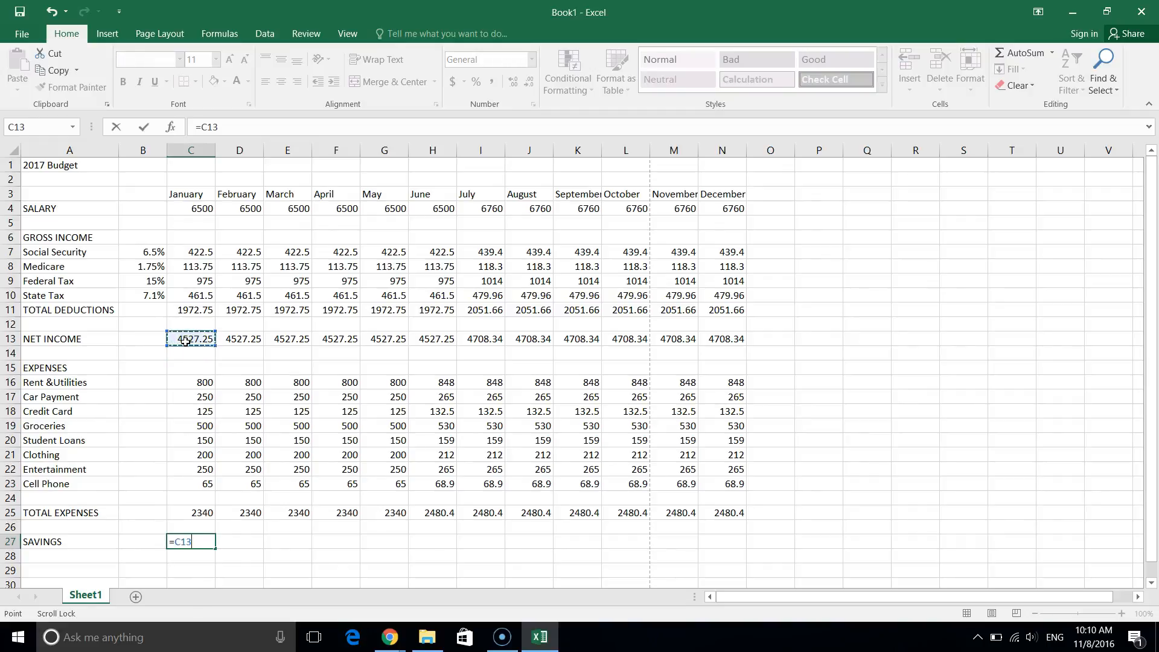
text(-)
click(201, 513)
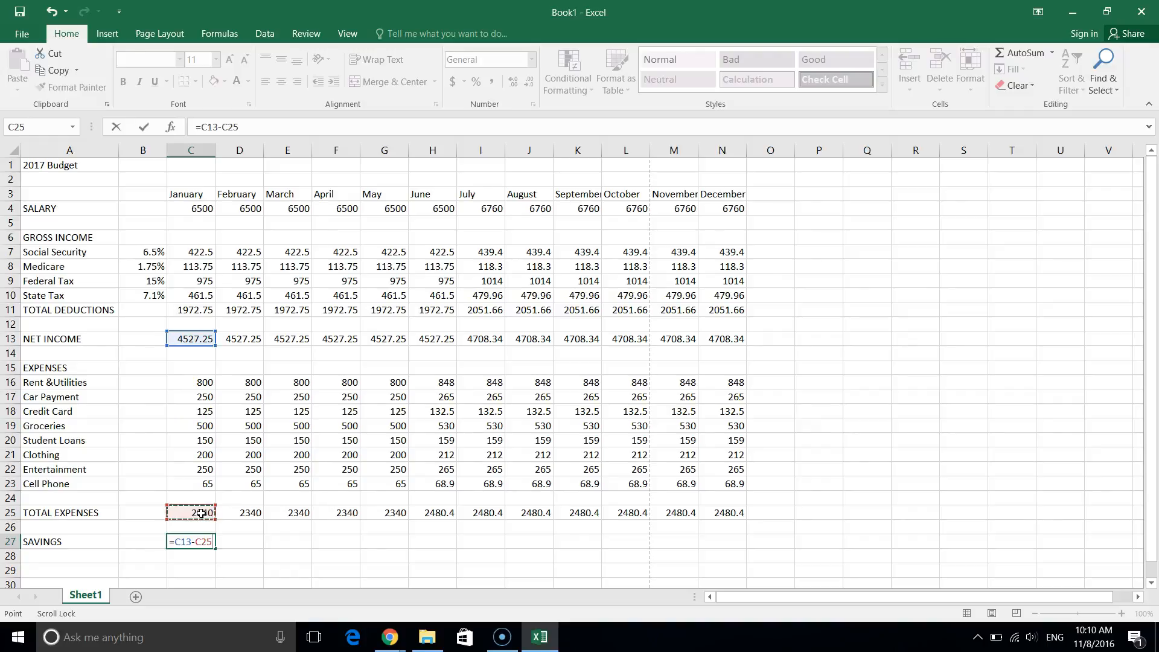
key(Return)
click(194, 541)
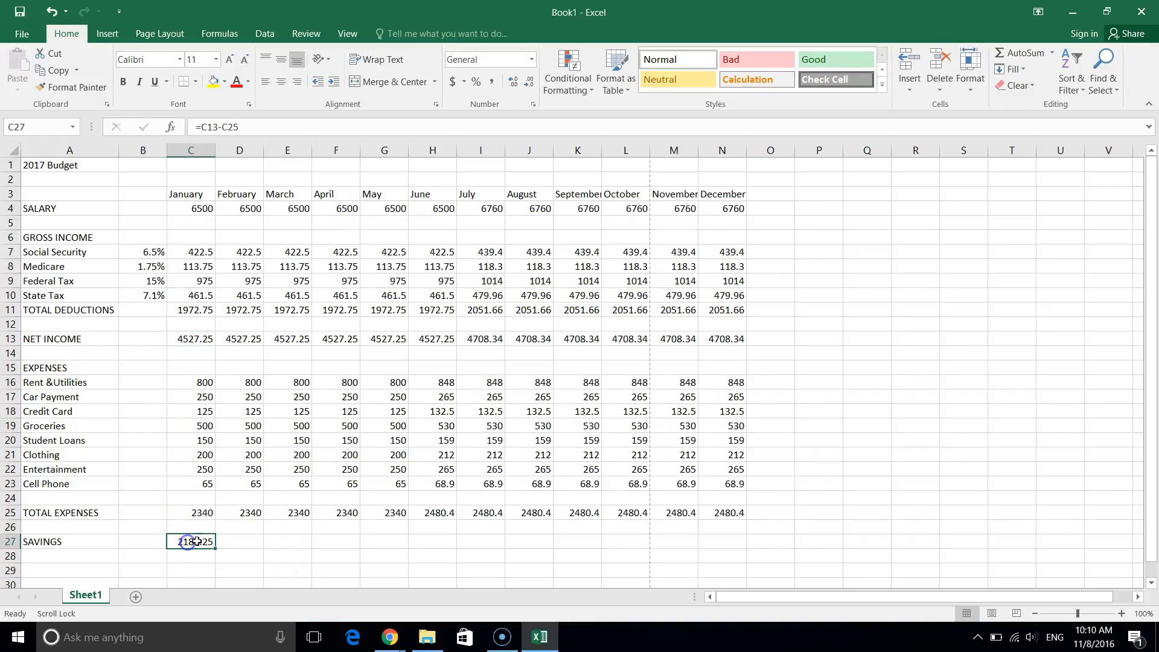
drag(215, 548, 725, 555)
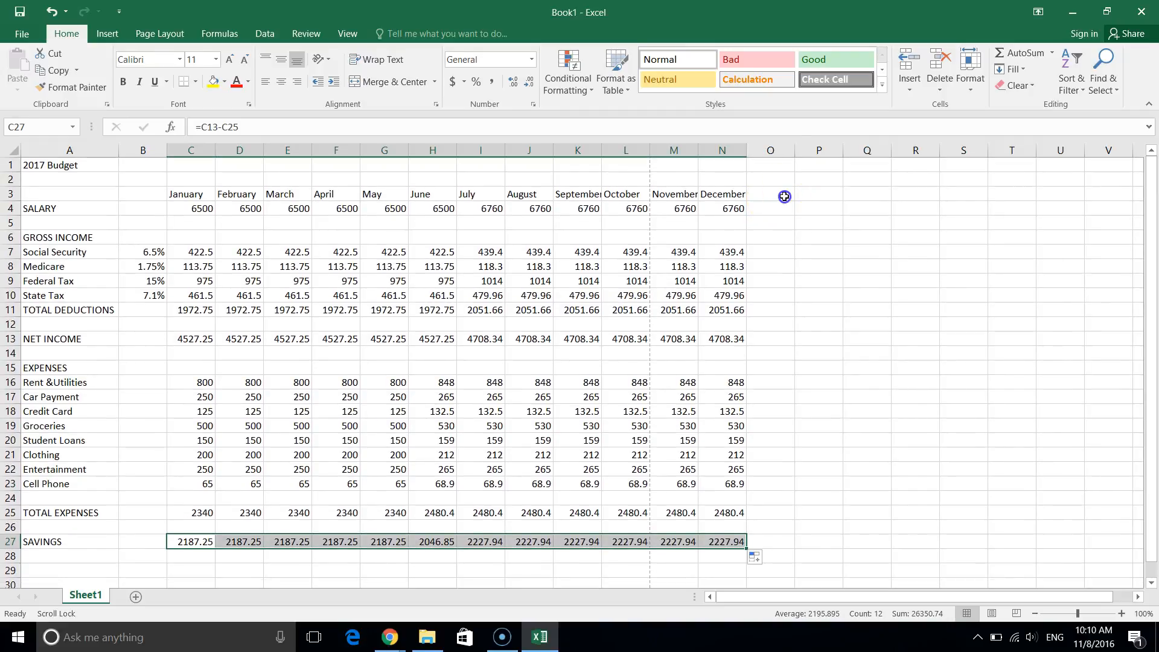
click(784, 196)
Type Total and Percent headings in O3:P3, then move them down to O12:P12.
text(t)
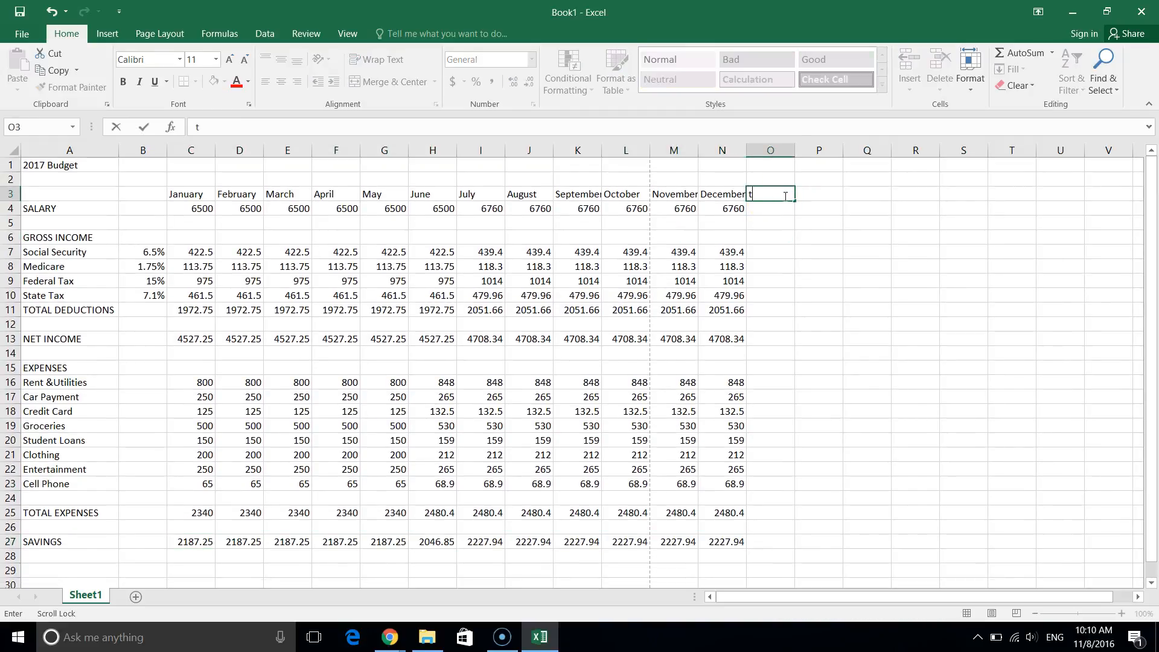
key(BackSpace)
text(Total)
key(Tab)
text(Percent)
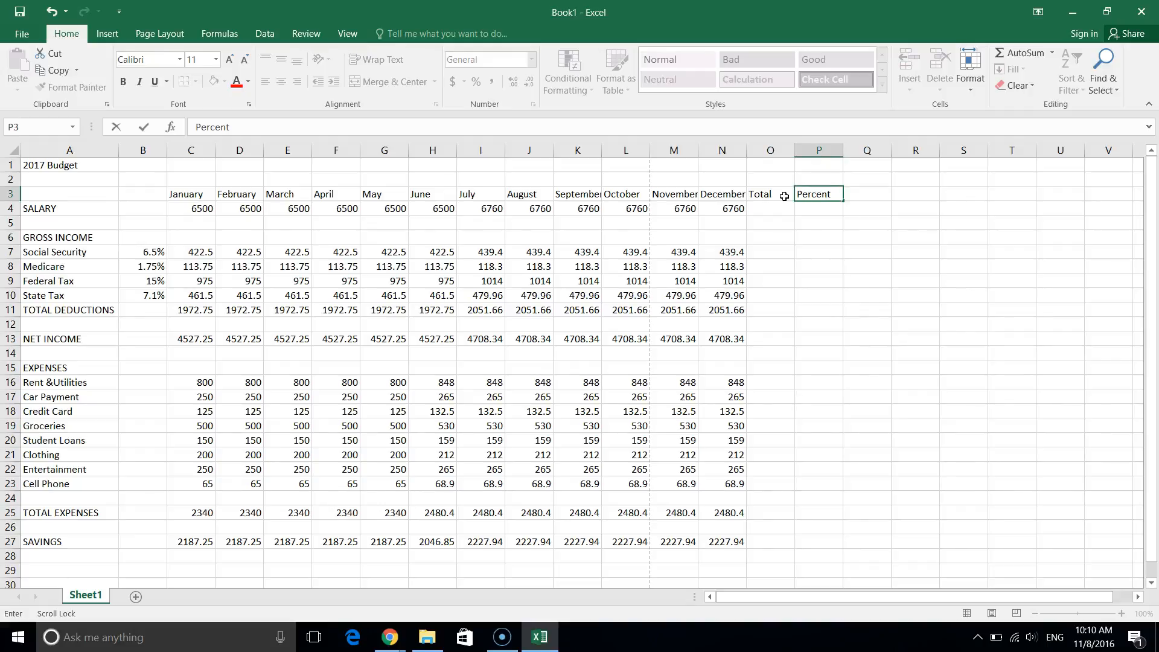
click(762, 208)
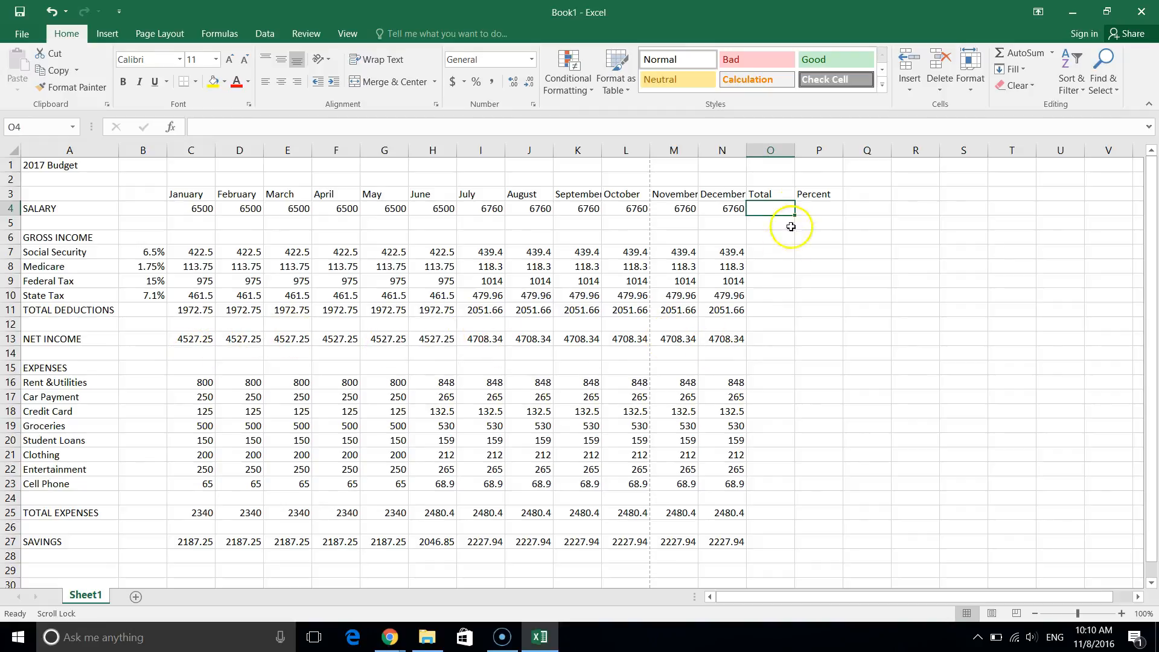
drag(770, 195, 812, 322)
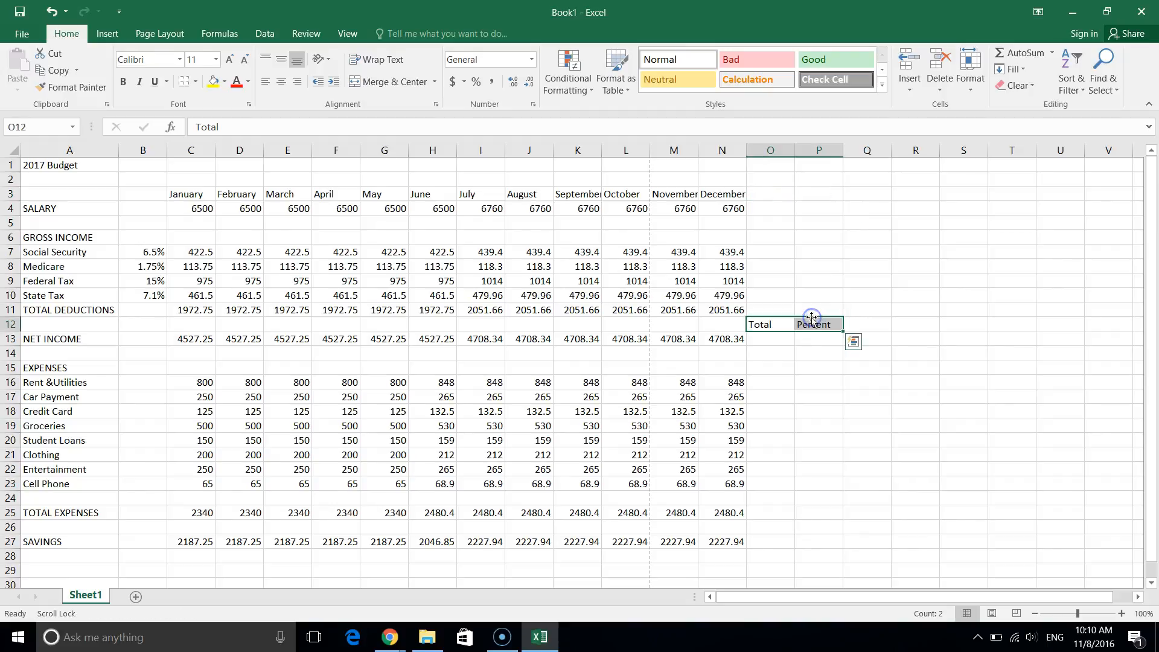
AutoSum the year's net income in O13, giving 55413.54.
click(771, 341)
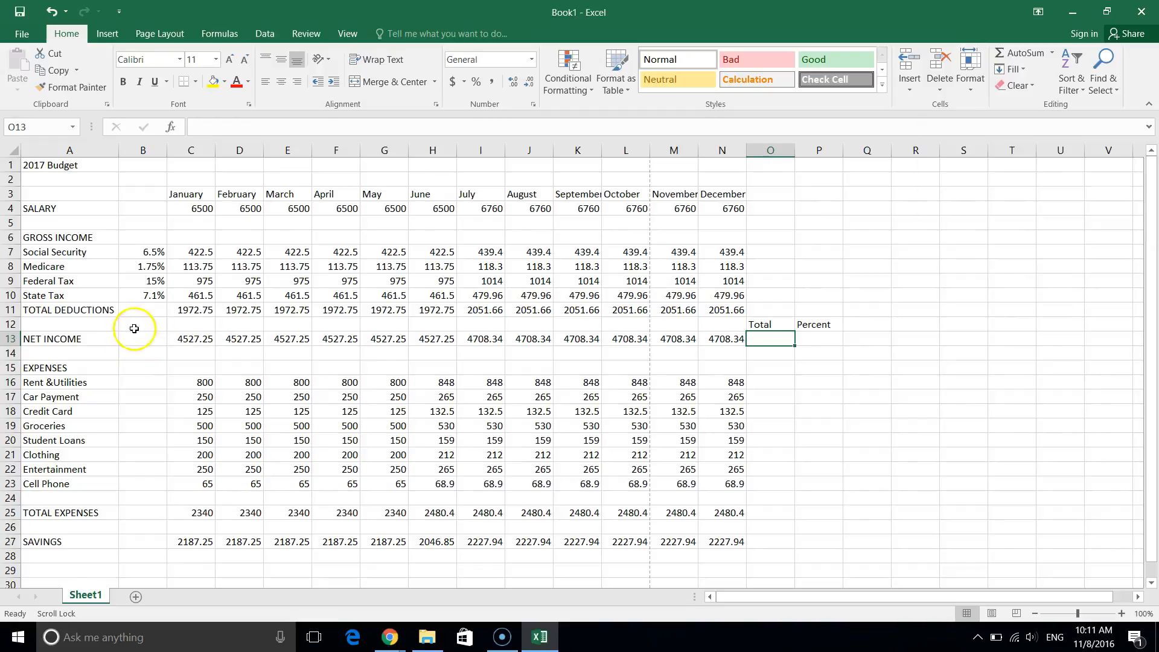
click(1019, 54)
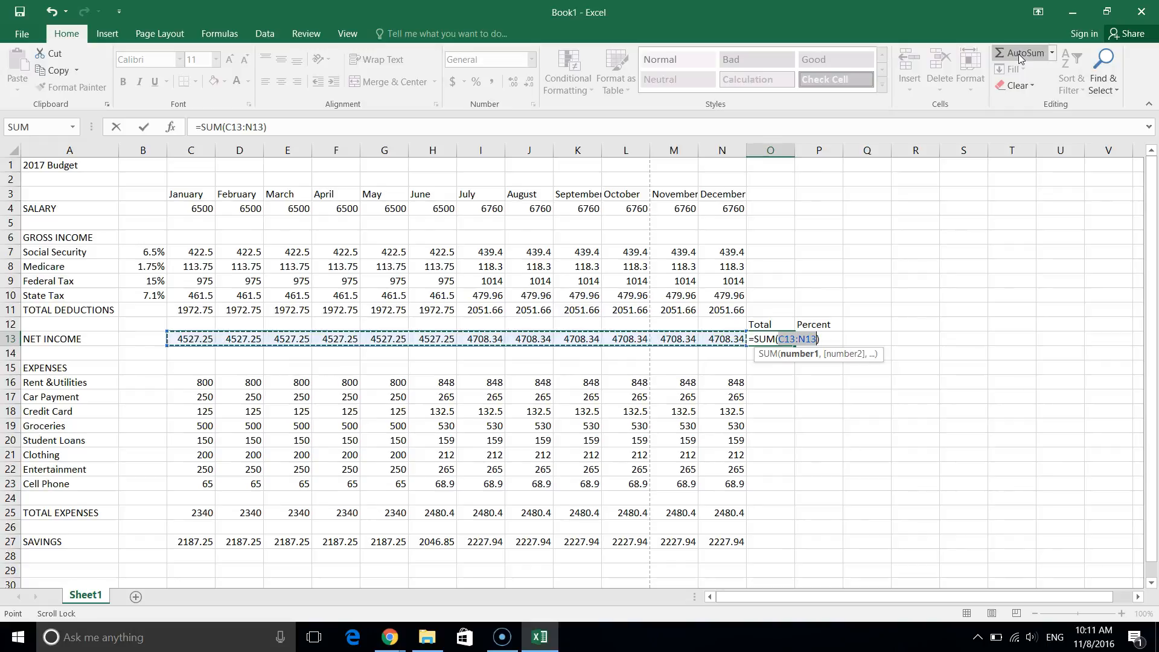
key(Return)
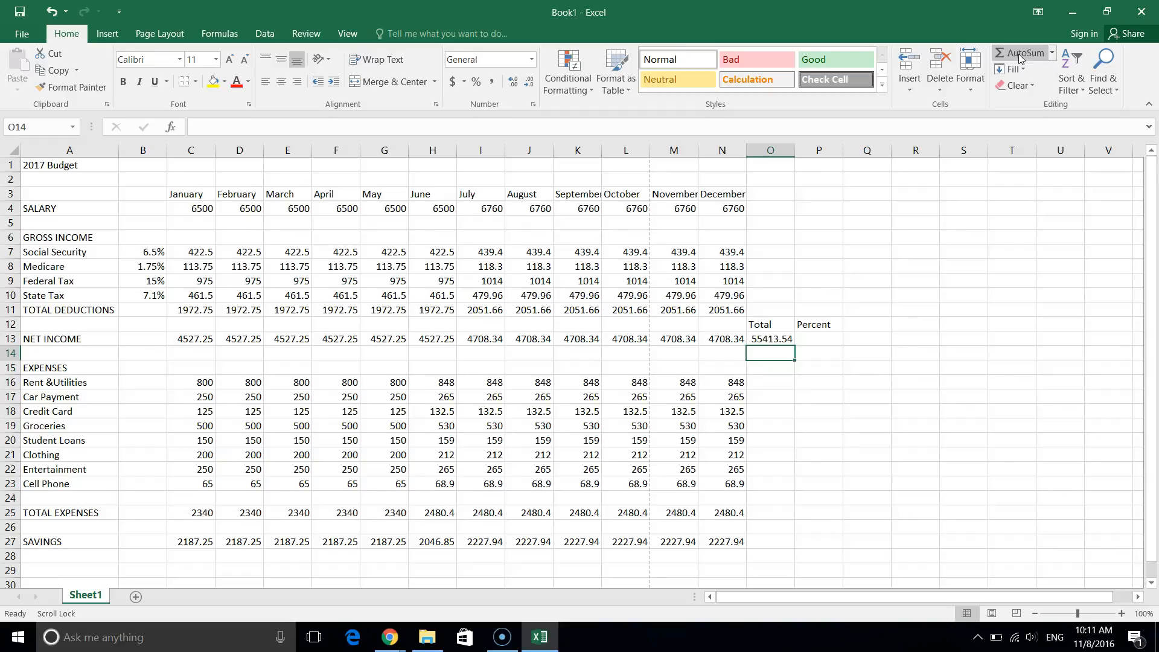
click(773, 340)
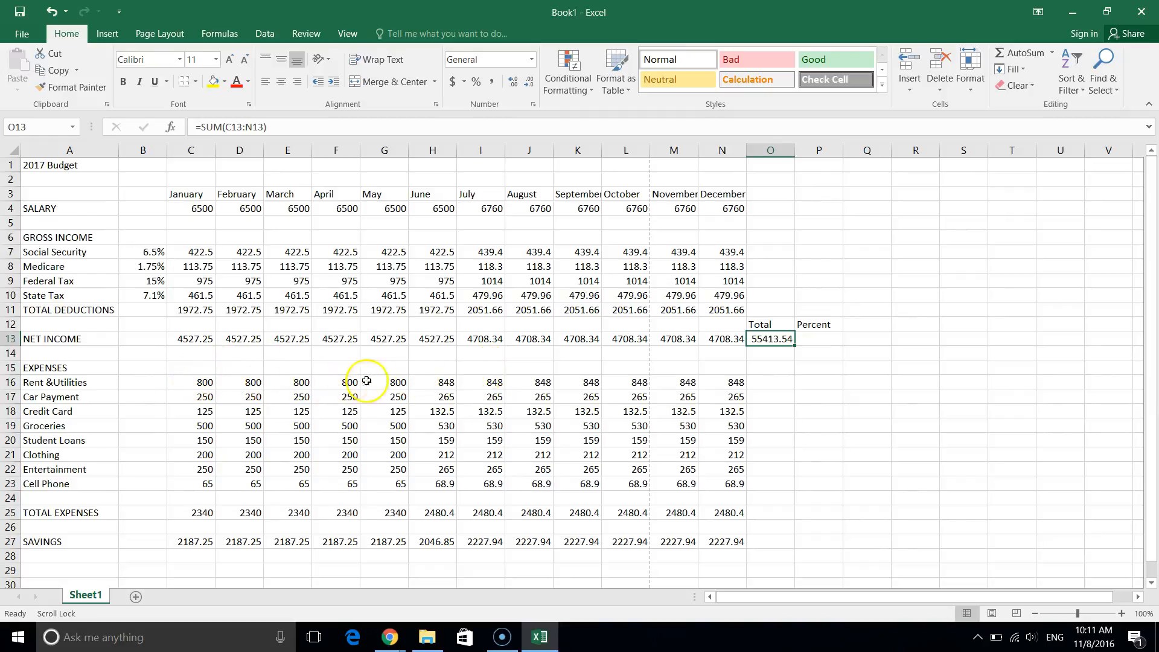
AutoSum the yearly Rent &Utilities total in O16 and fill it down the expense rows.
click(774, 387)
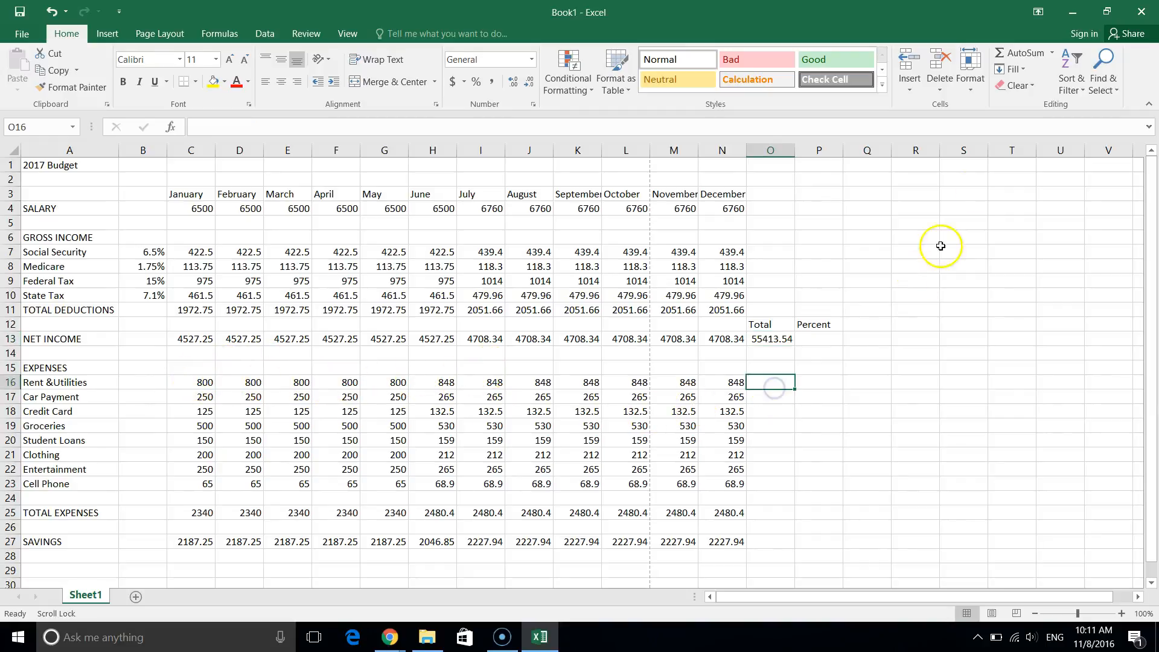
click(1019, 53)
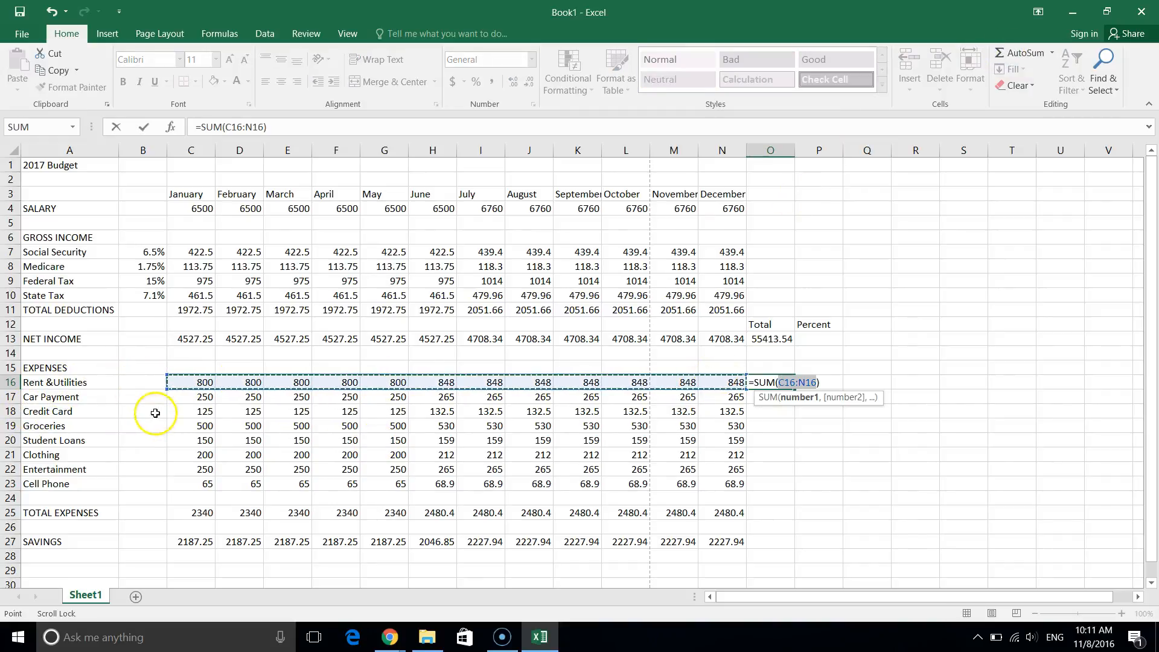
key(Return)
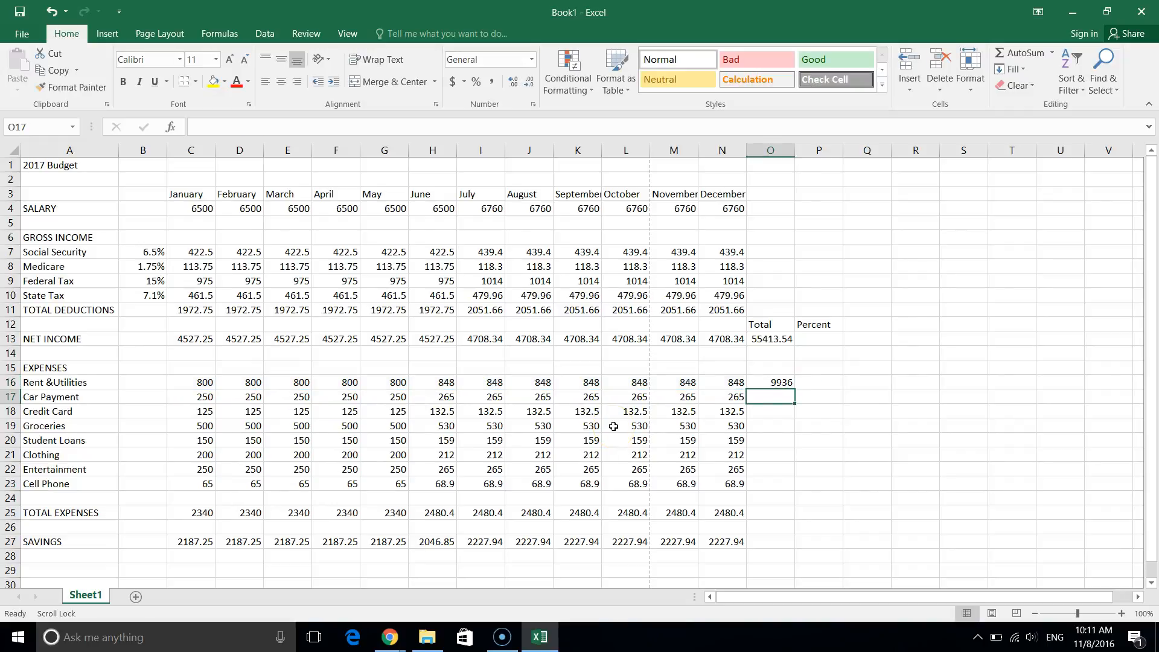
drag(793, 391, 798, 494)
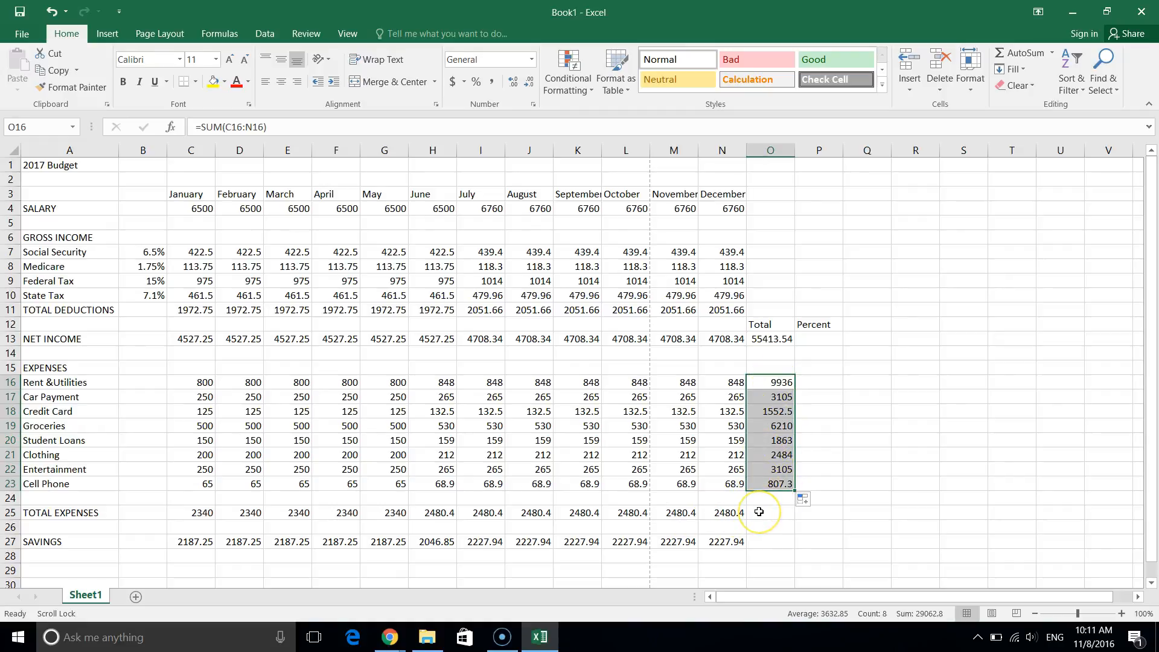
AutoSum yearly total expenses in O25 (29062.8) and savings in O27 (26350.74).
click(759, 512)
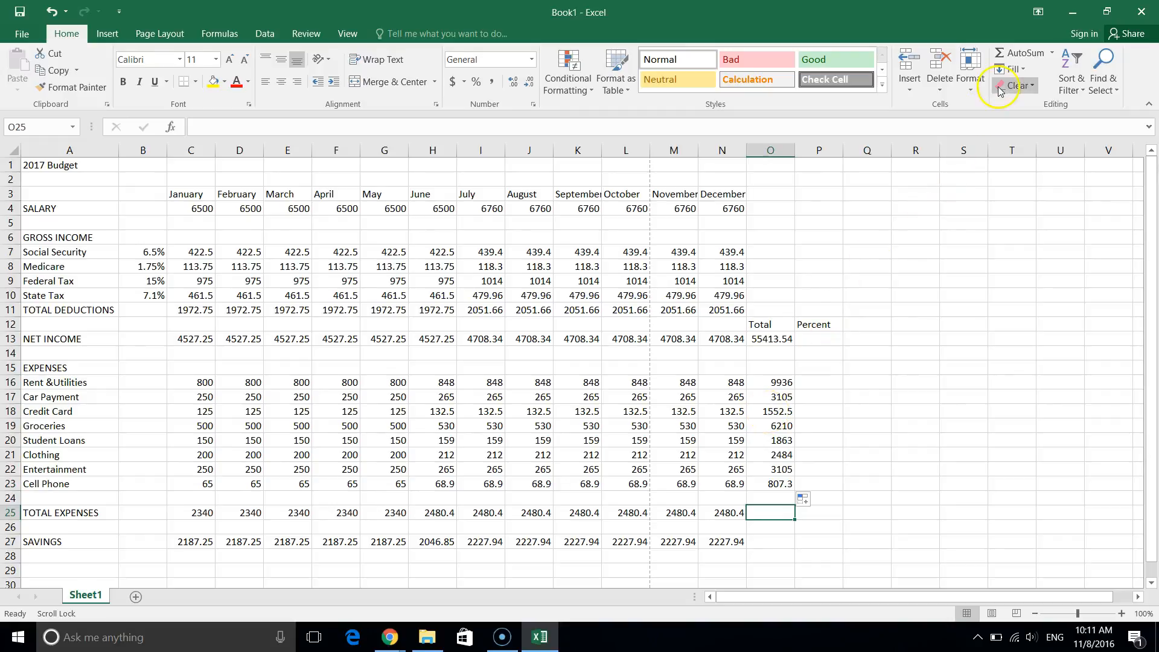
click(1000, 57)
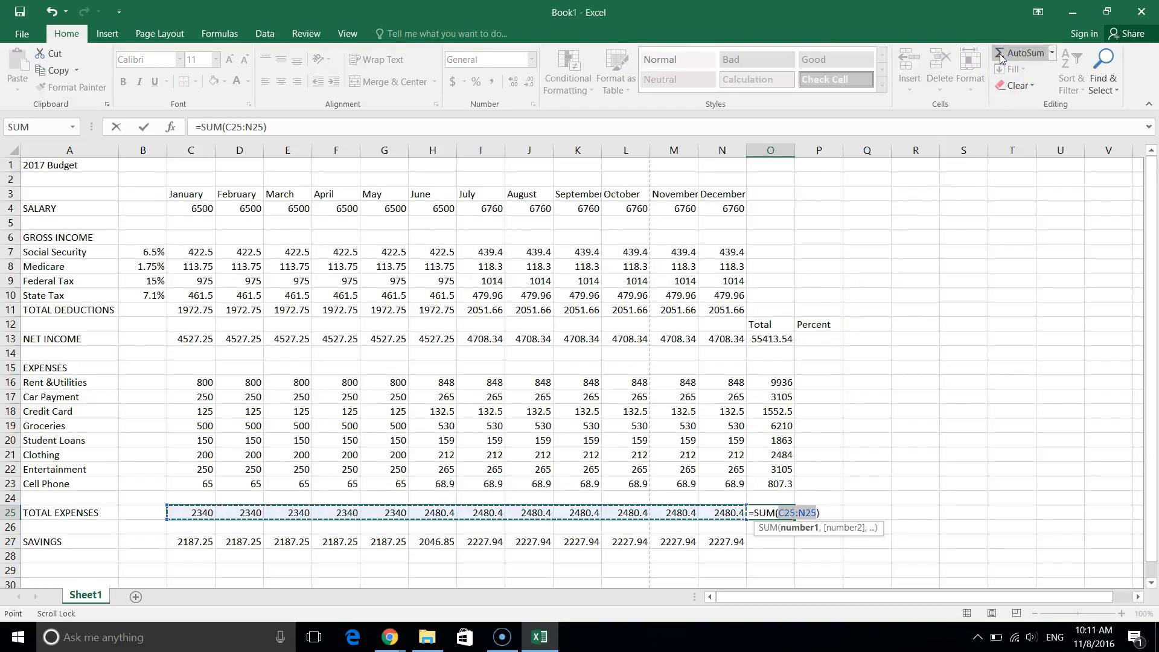
key(Return)
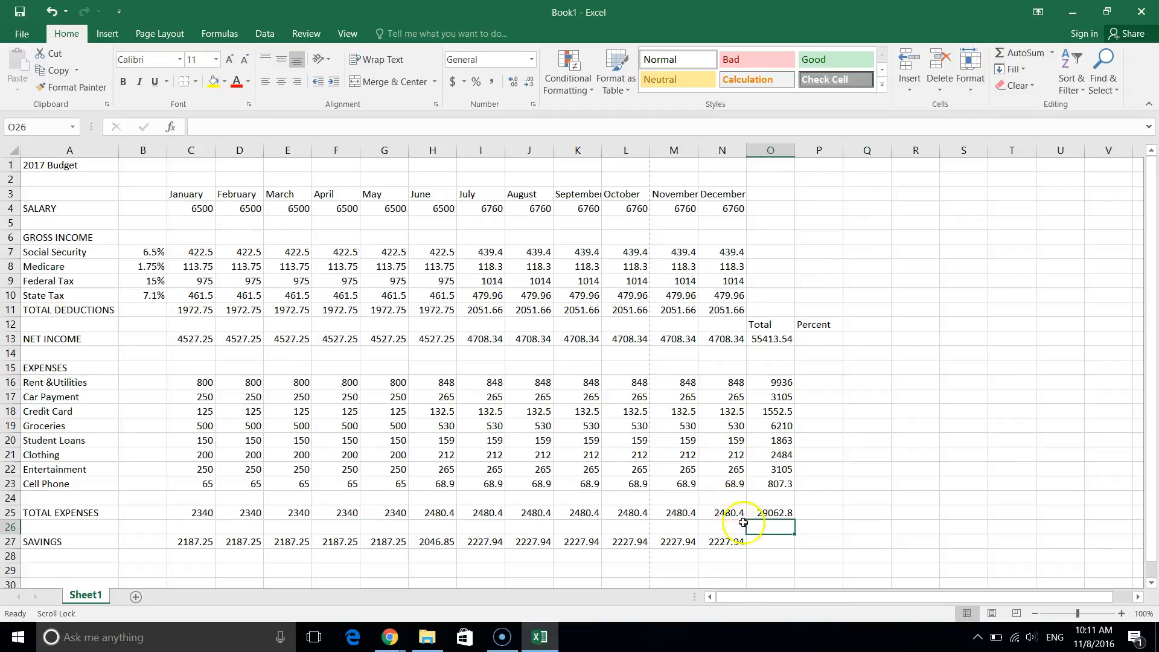
click(773, 546)
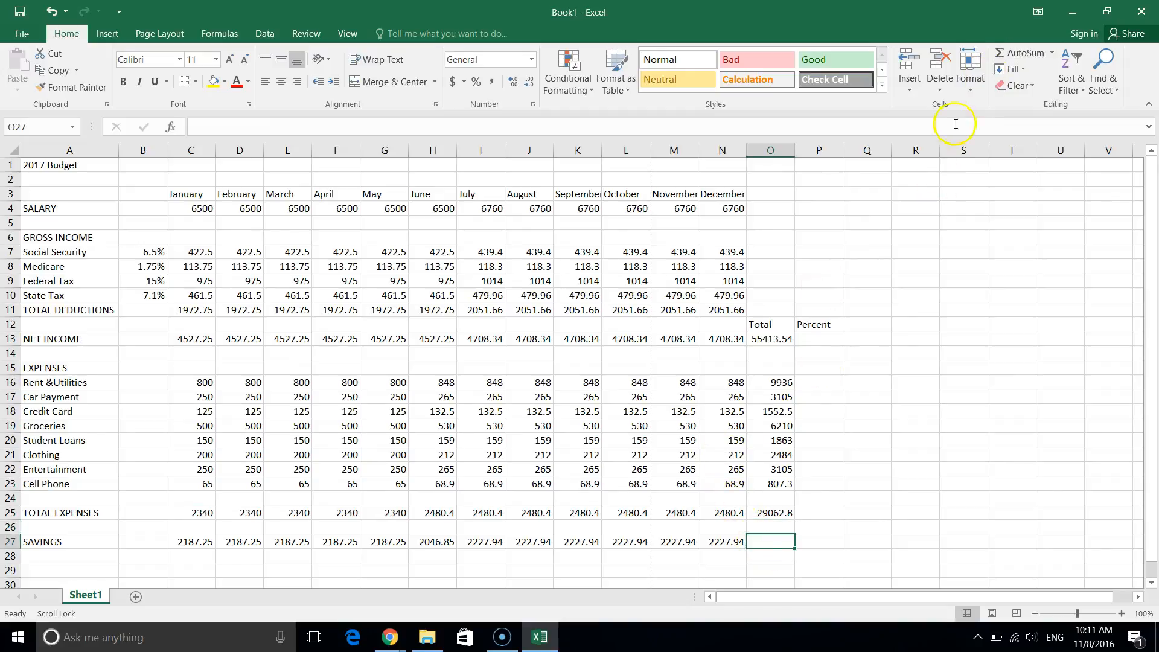
click(1024, 53)
key(Return)
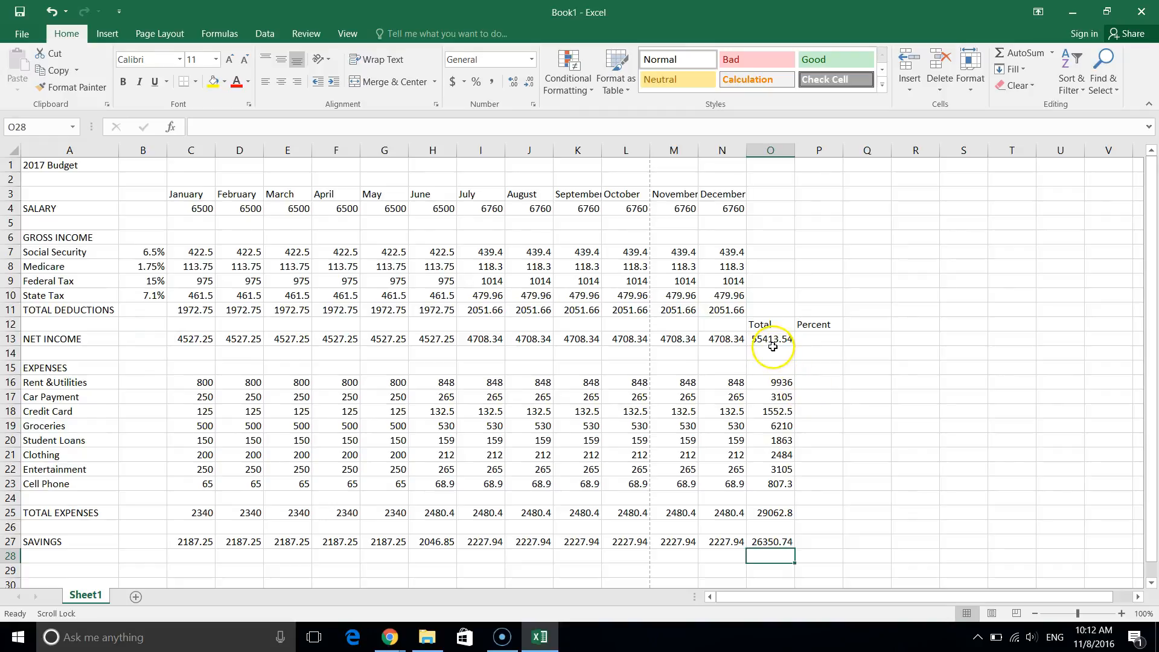
Enter =O16/$O$13 in P16 for the rent percentage, making the divisor absolute.
click(810, 385)
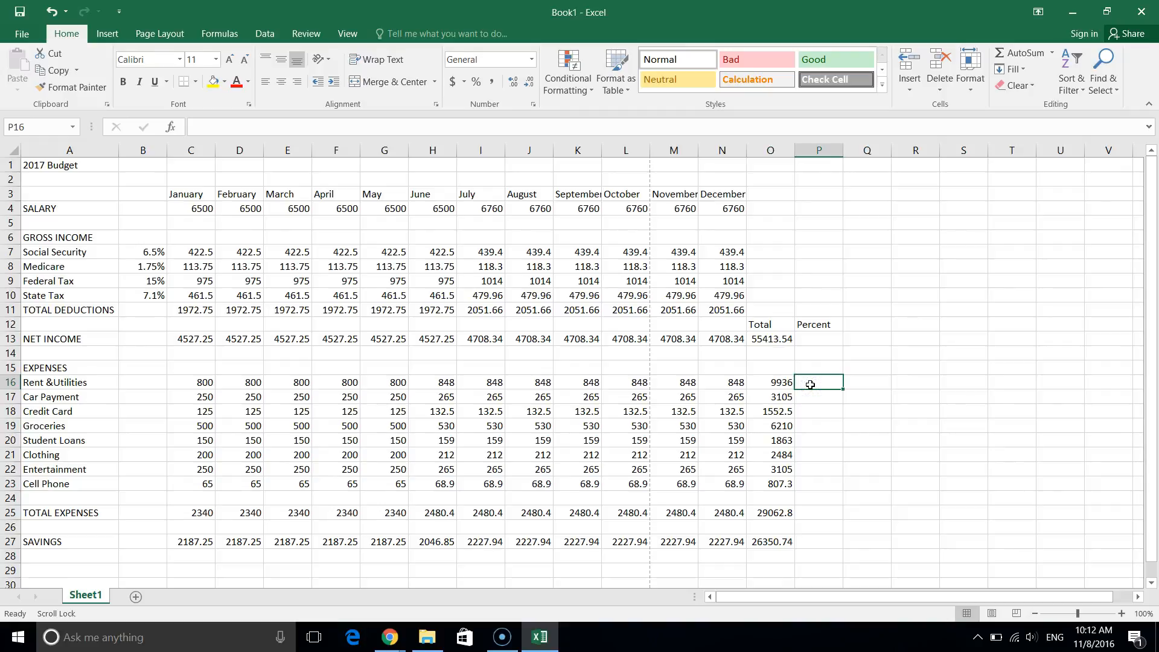
text(=)
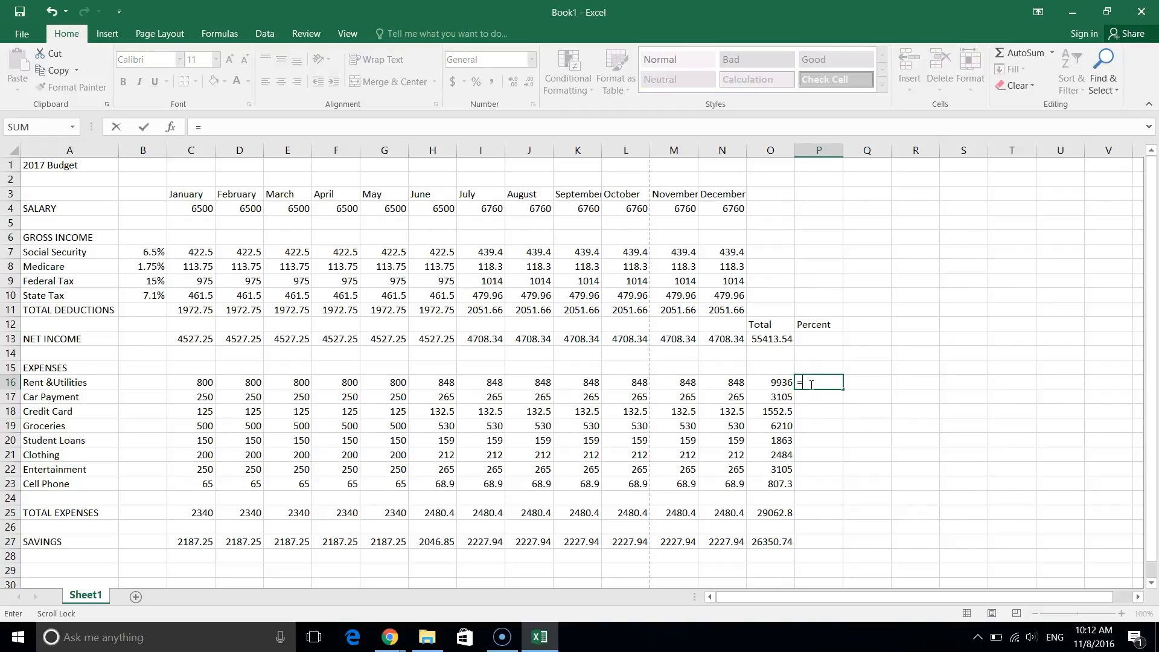
click(771, 383)
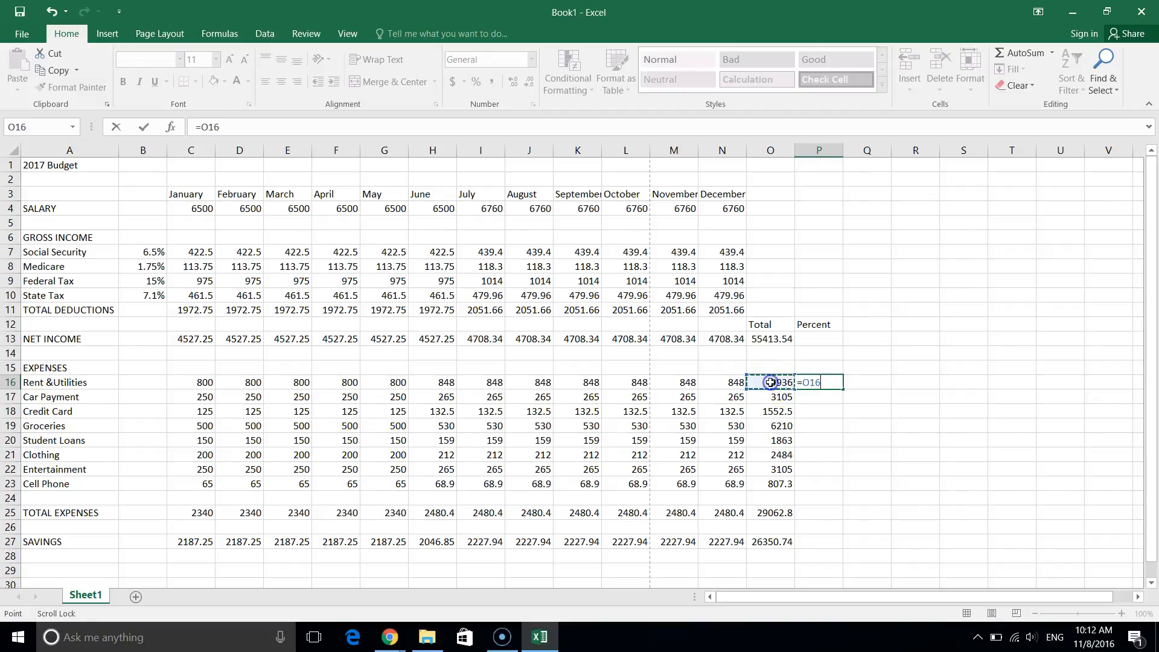
text(/)
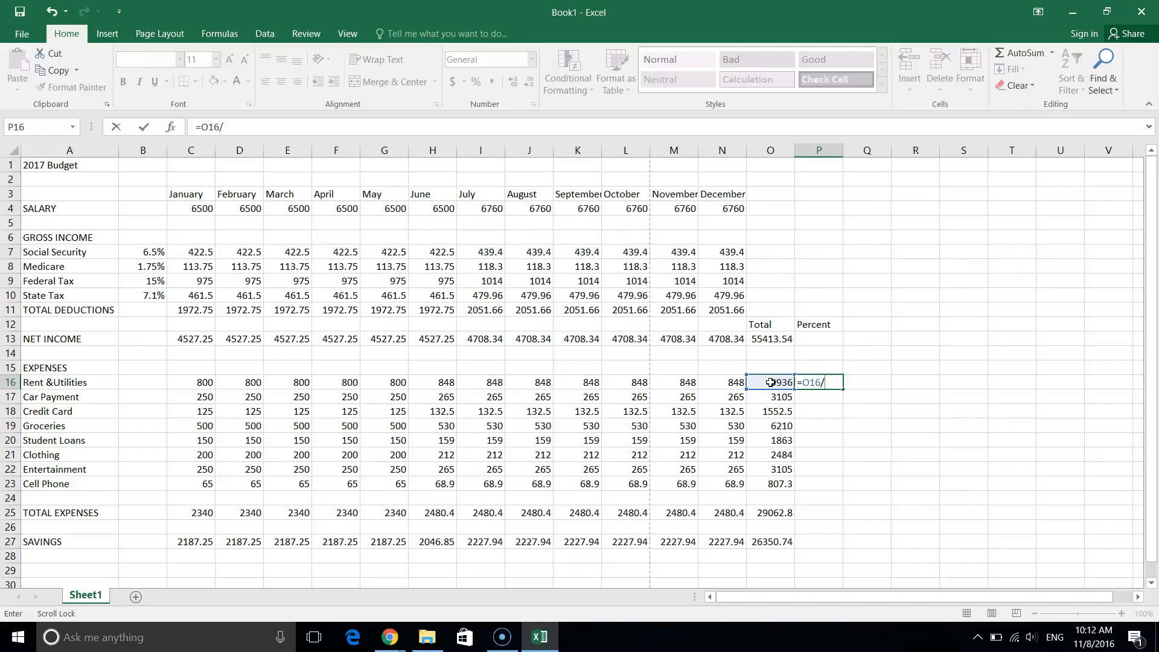
click(778, 338)
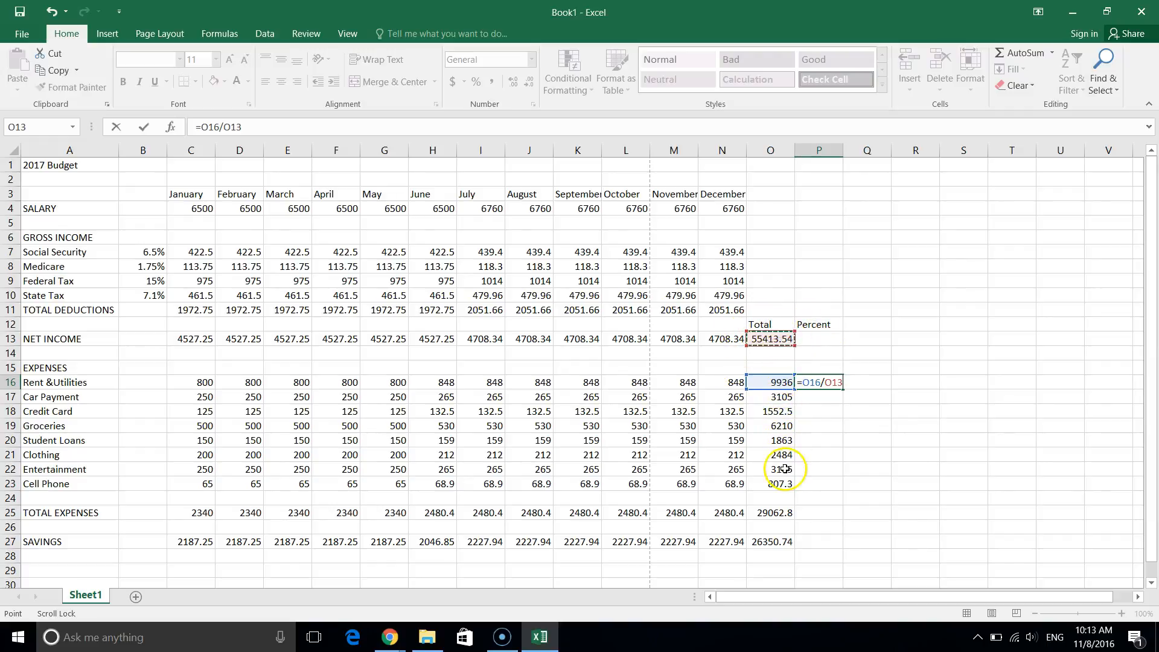
click(232, 127)
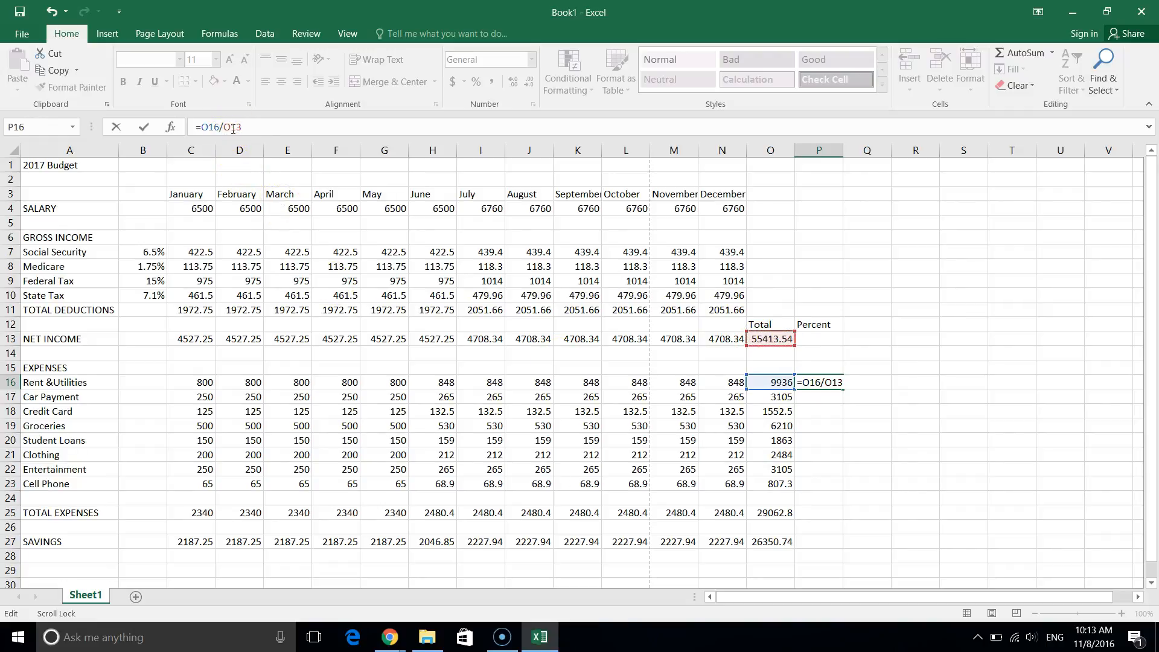
key(F4)
key(Return)
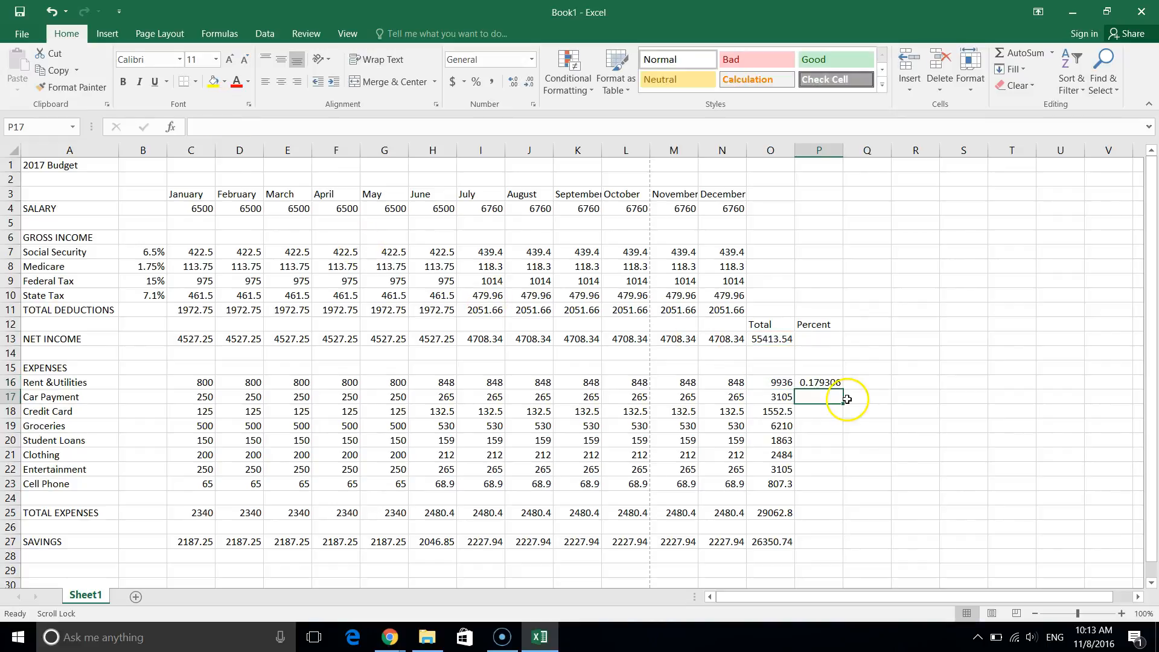
Fill the percentage formula down to P27 and clear the zeros in rows 24 and 26.
click(822, 384)
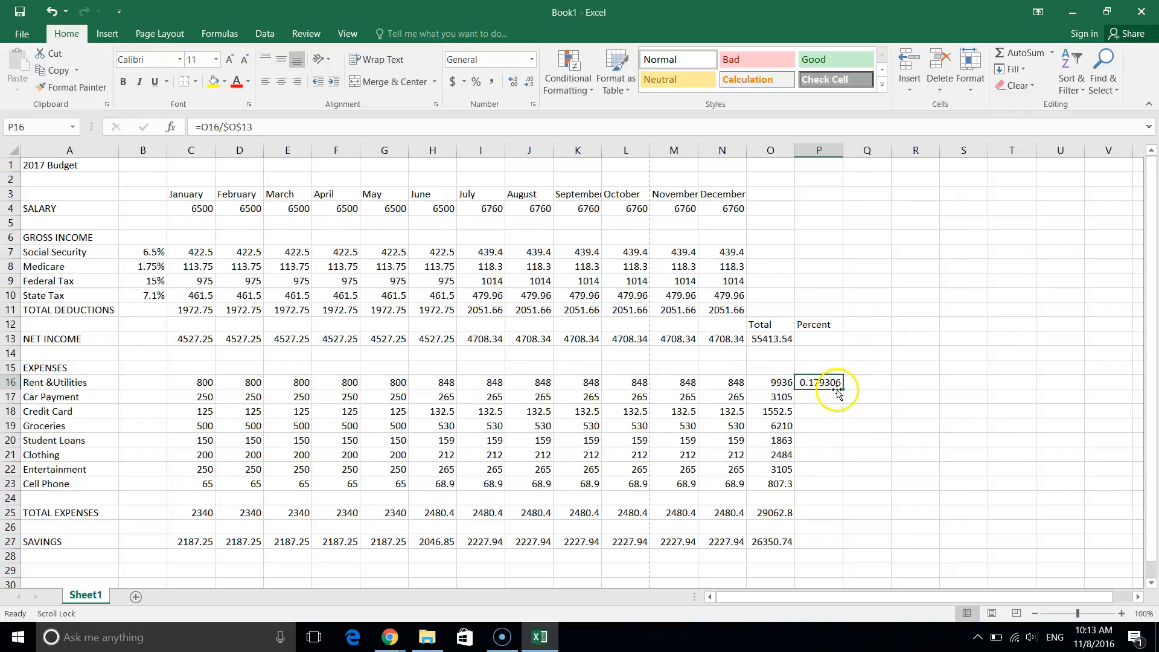
drag(844, 388, 837, 550)
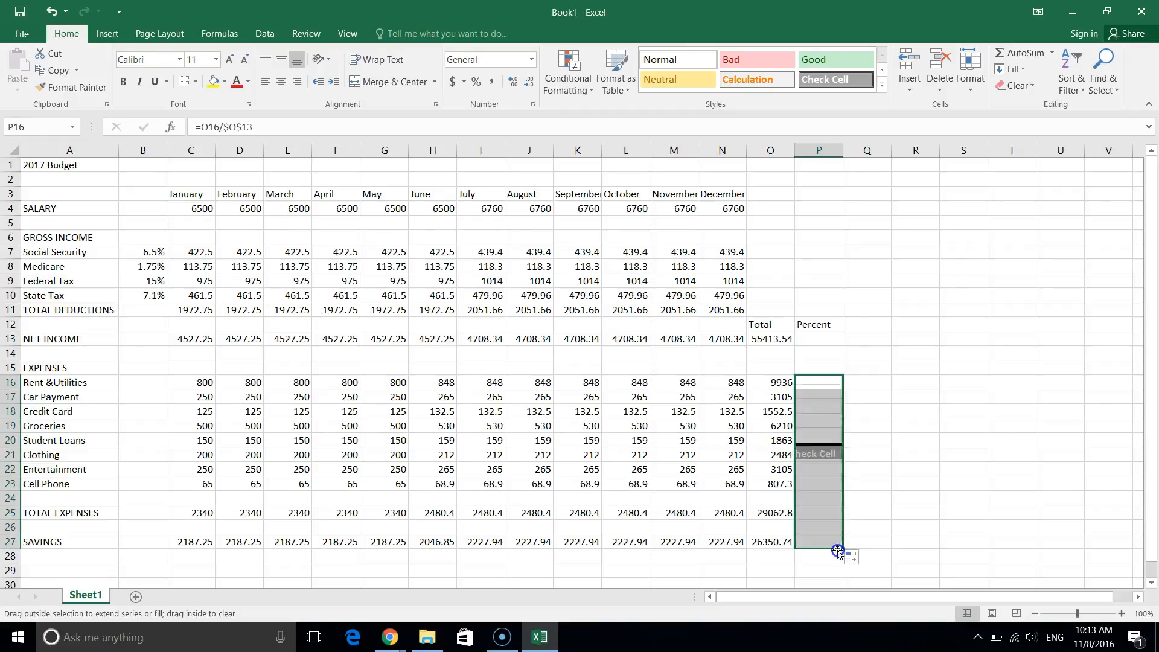
click(818, 502)
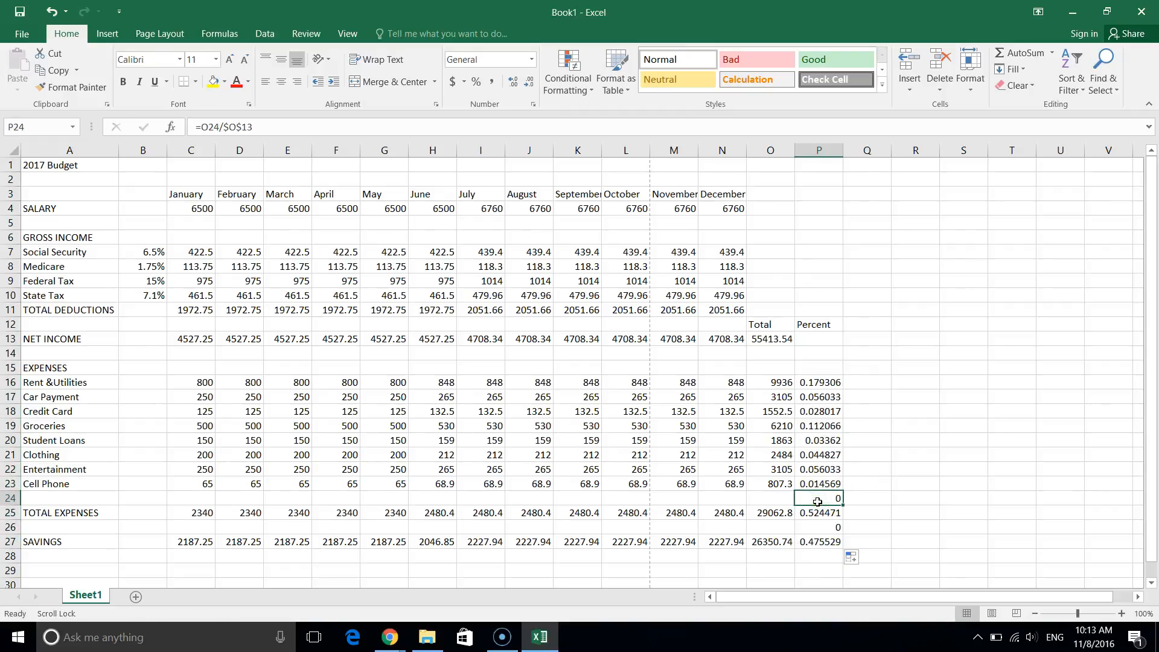
click(822, 527)
key(Delete)
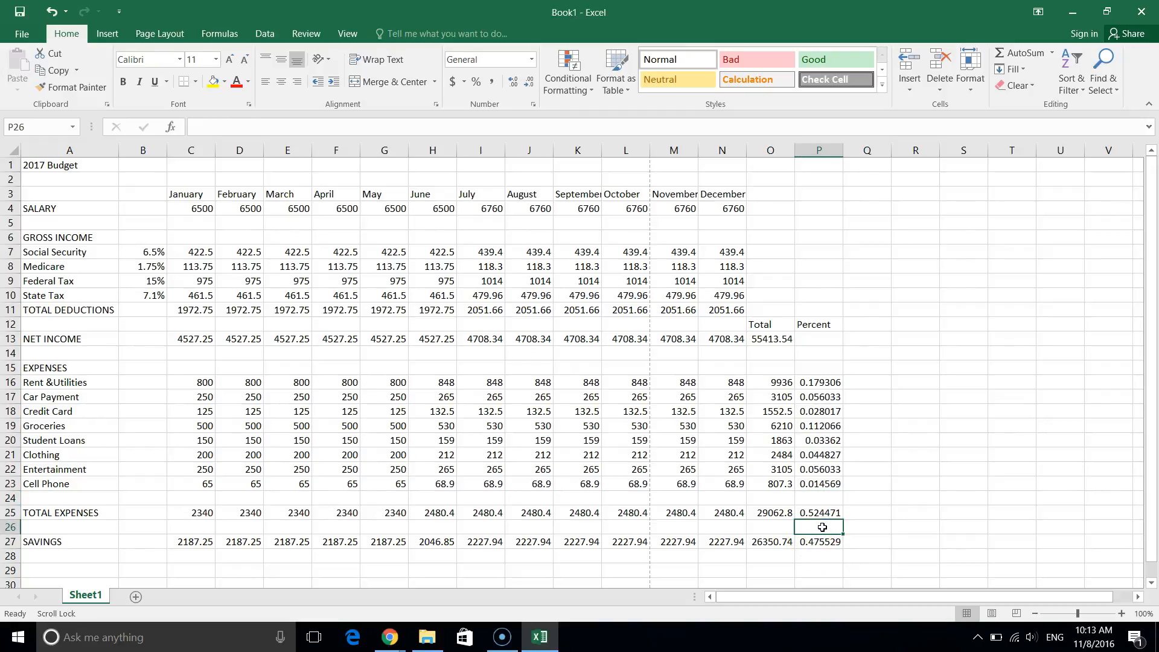
click(853, 429)
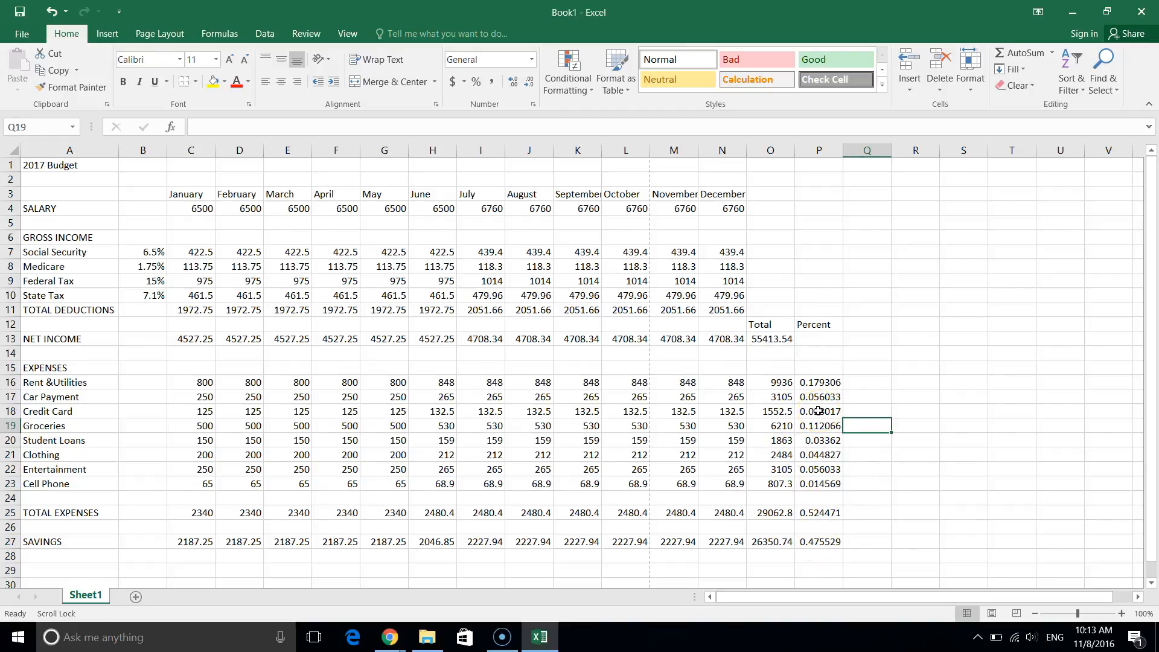
click(820, 382)
Apply Percent Style to P16:P27, showing rent 18%, expenses 52%, savings 48%.
drag(820, 382, 818, 542)
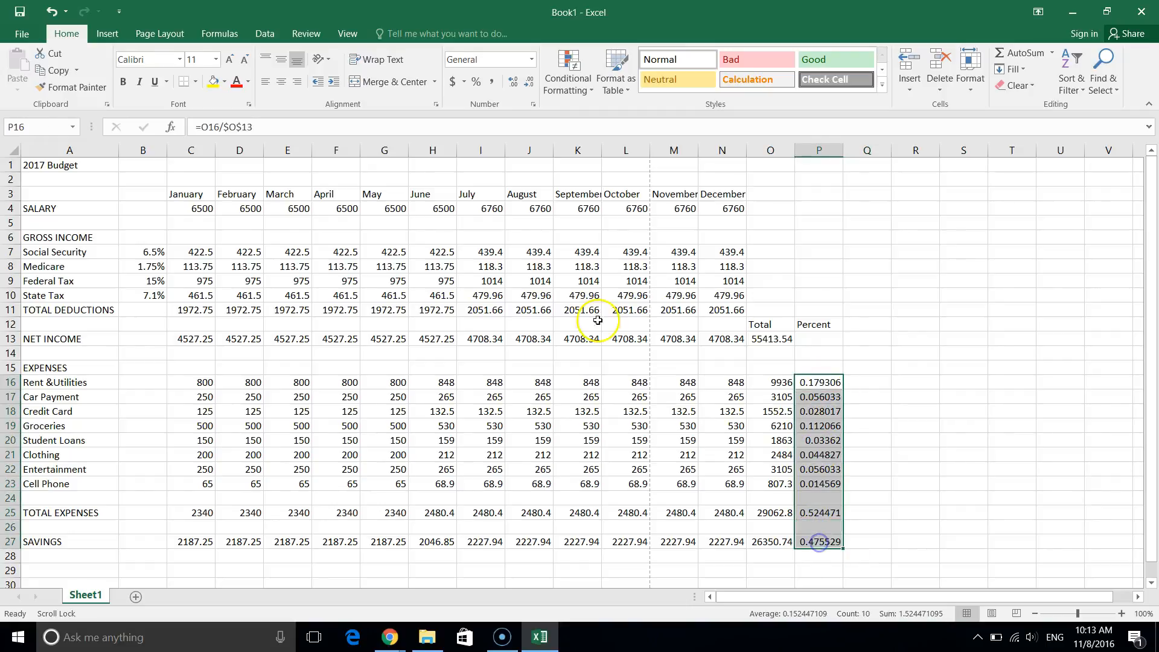
click(480, 85)
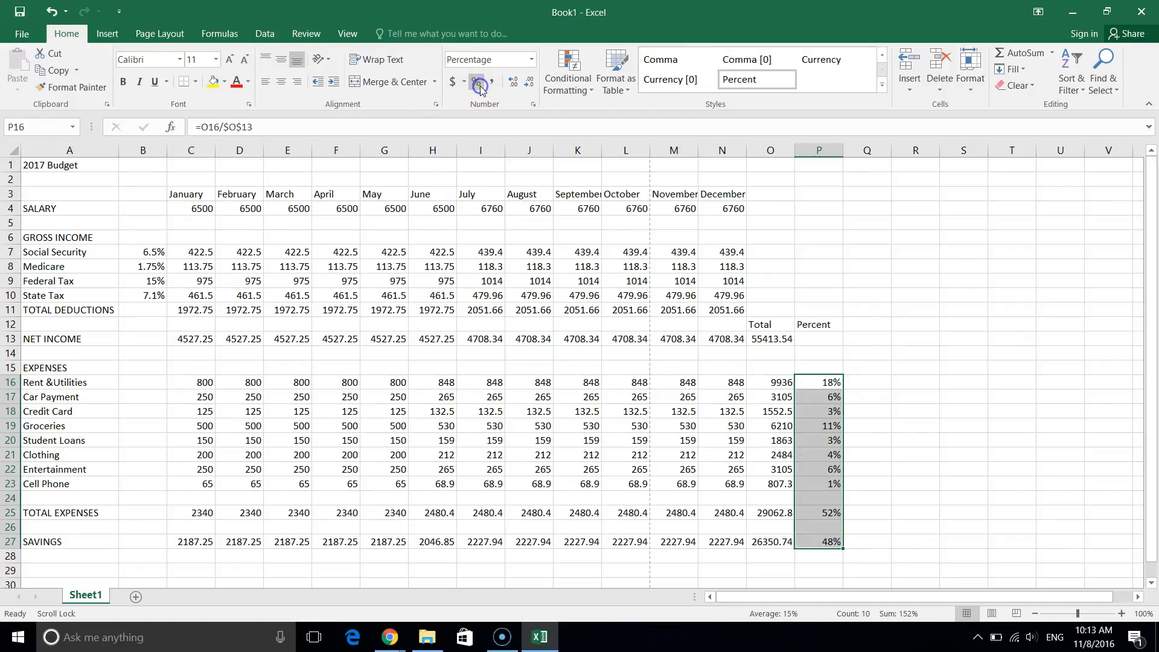
click(950, 483)
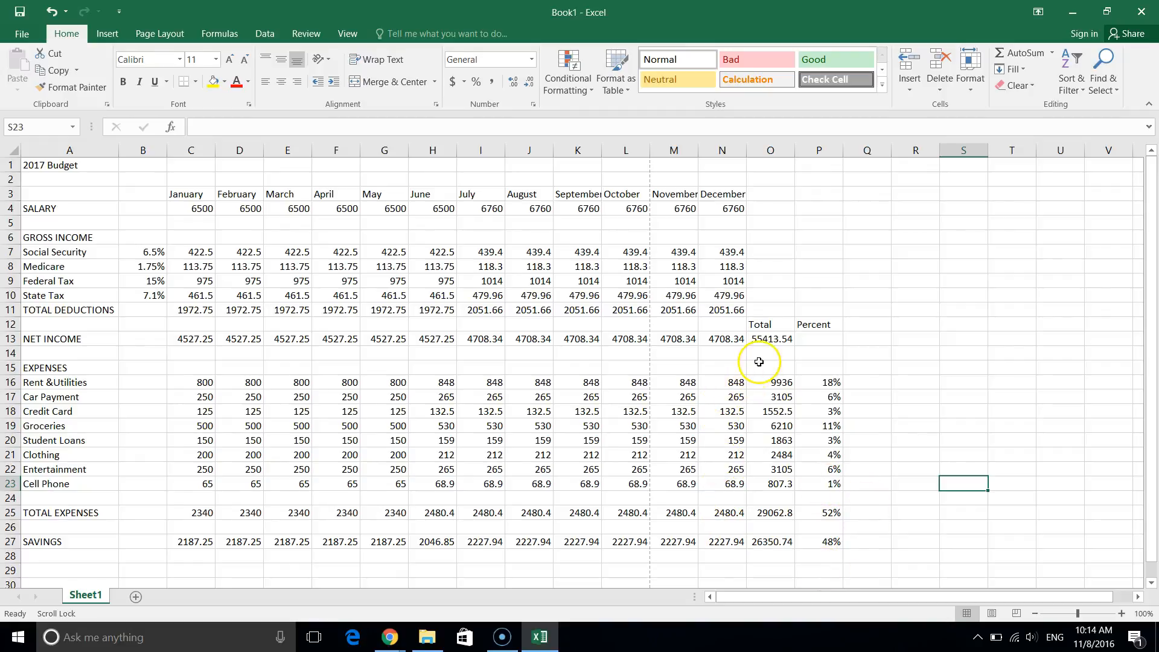
Give all amounts in C4:O27 the Accounting $ format with two decimals.
drag(769, 542, 189, 208)
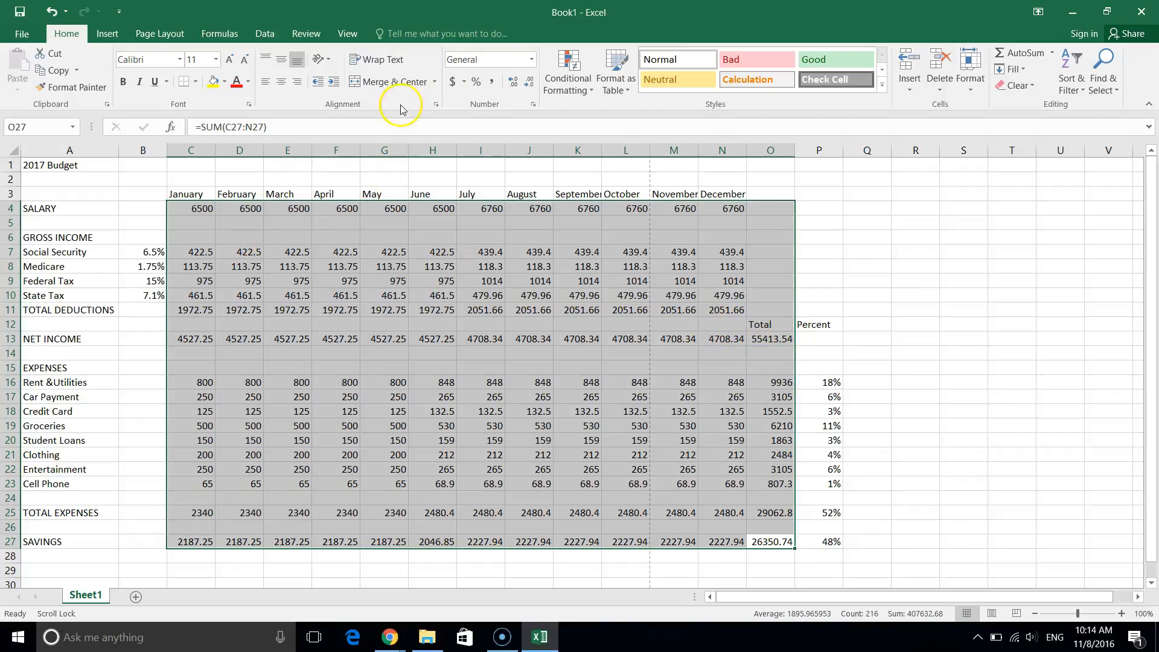
click(454, 83)
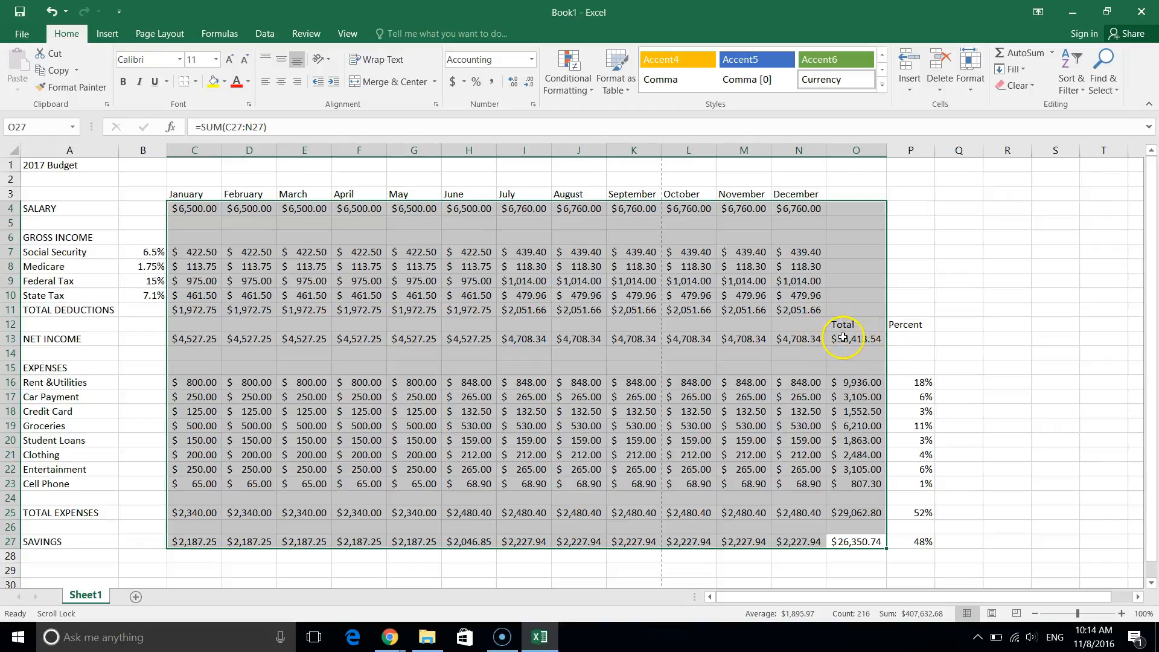
click(407, 445)
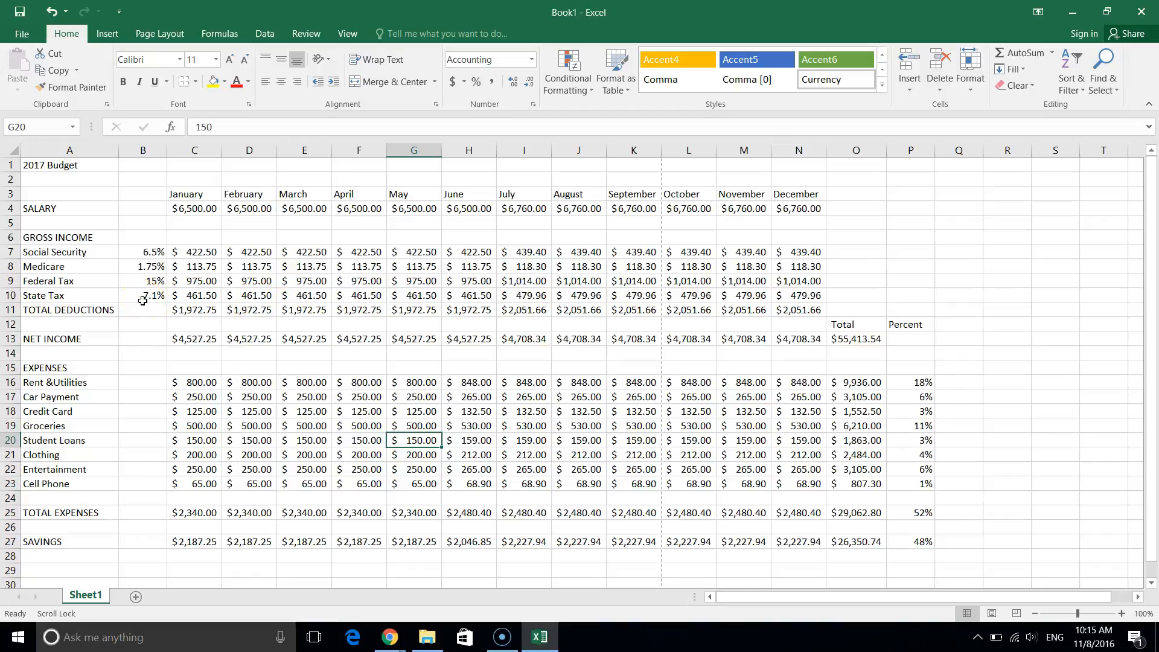
drag(87, 166, 913, 164)
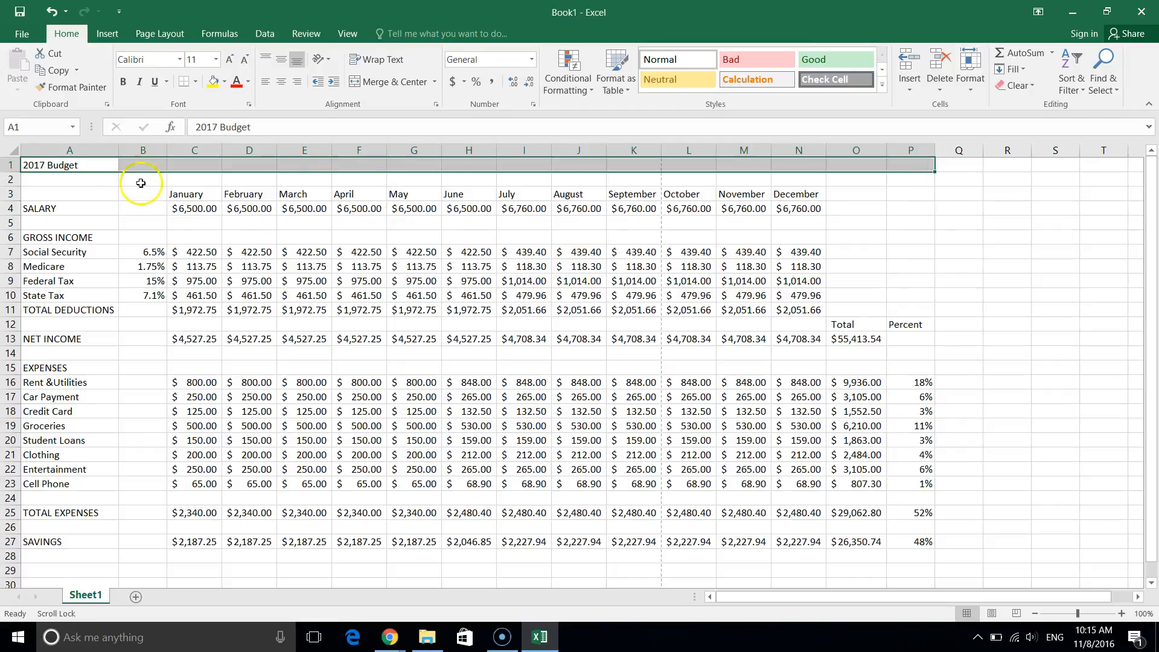
Merge and centre the 2017 Budget title across the table, enlarge it to 24 pt, and bold it.
click(367, 82)
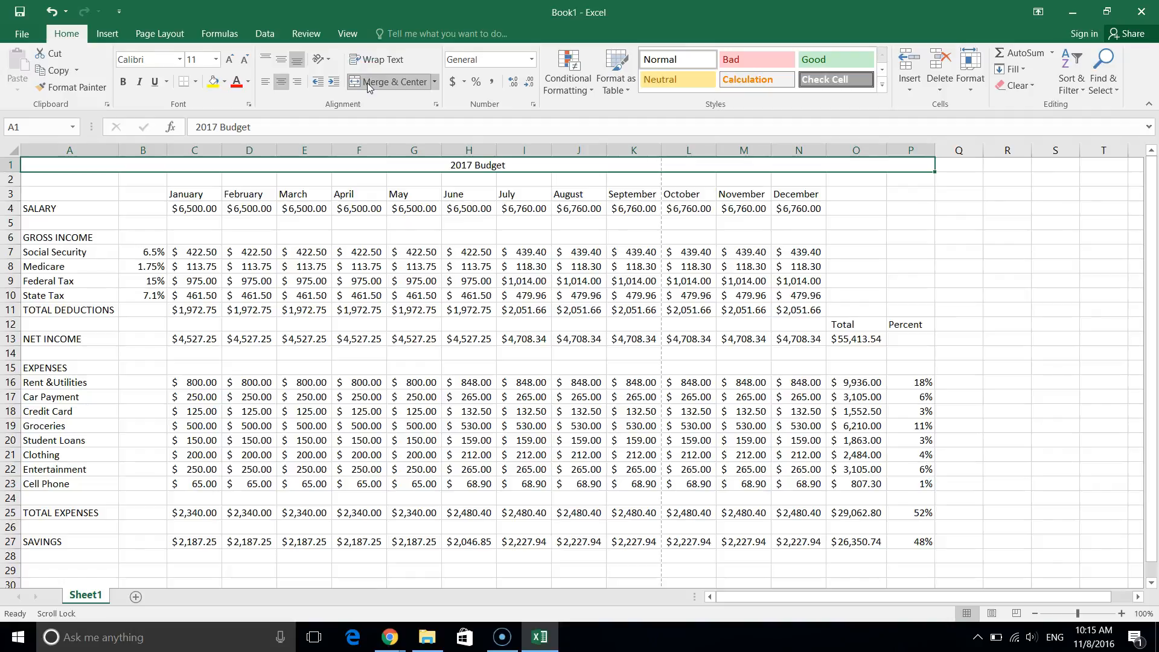
click(247, 61)
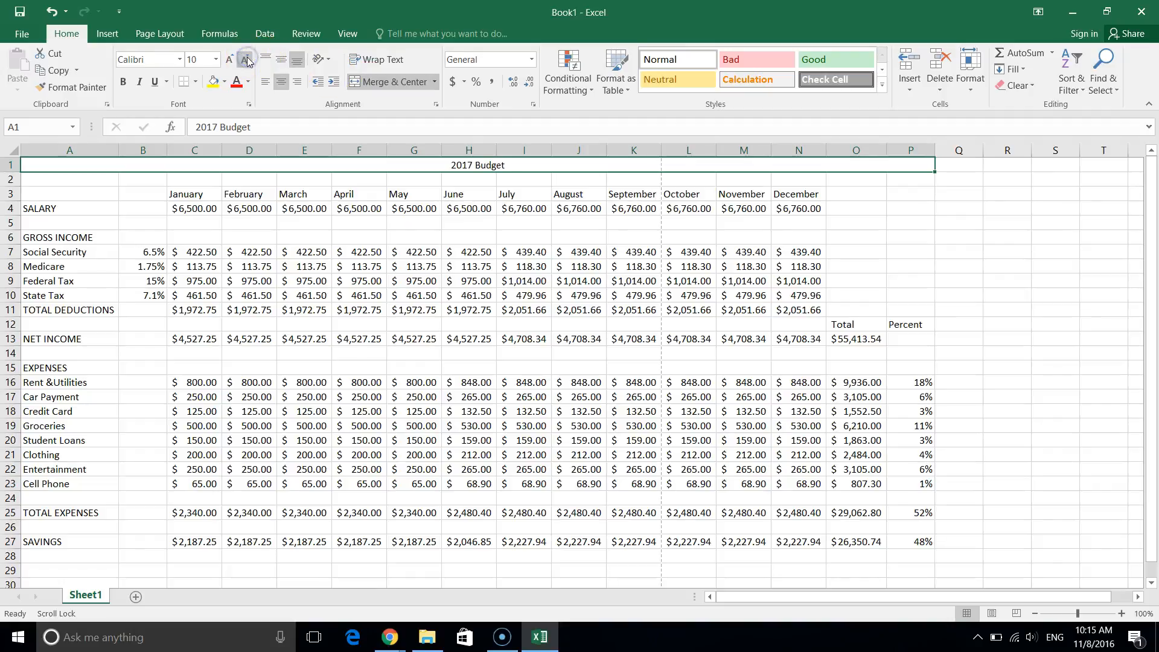
click(231, 61)
click(231, 61)
click(231, 61)
click(230, 61)
click(230, 61)
click(231, 61)
click(231, 61)
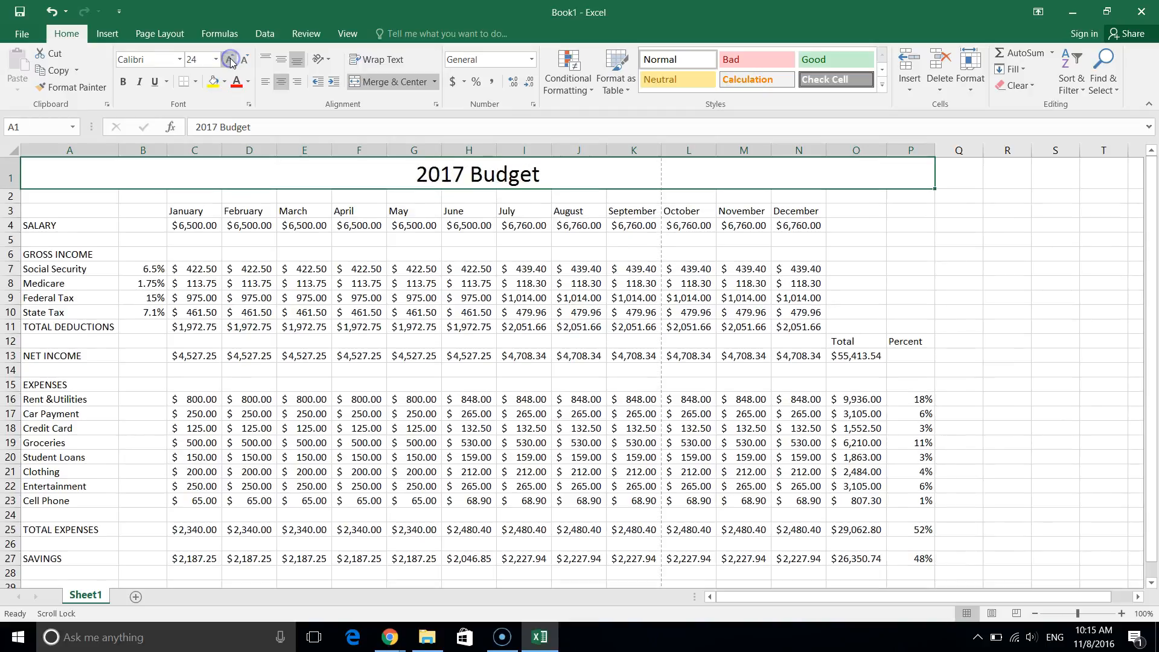
key(ctrl+b)
click(434, 211)
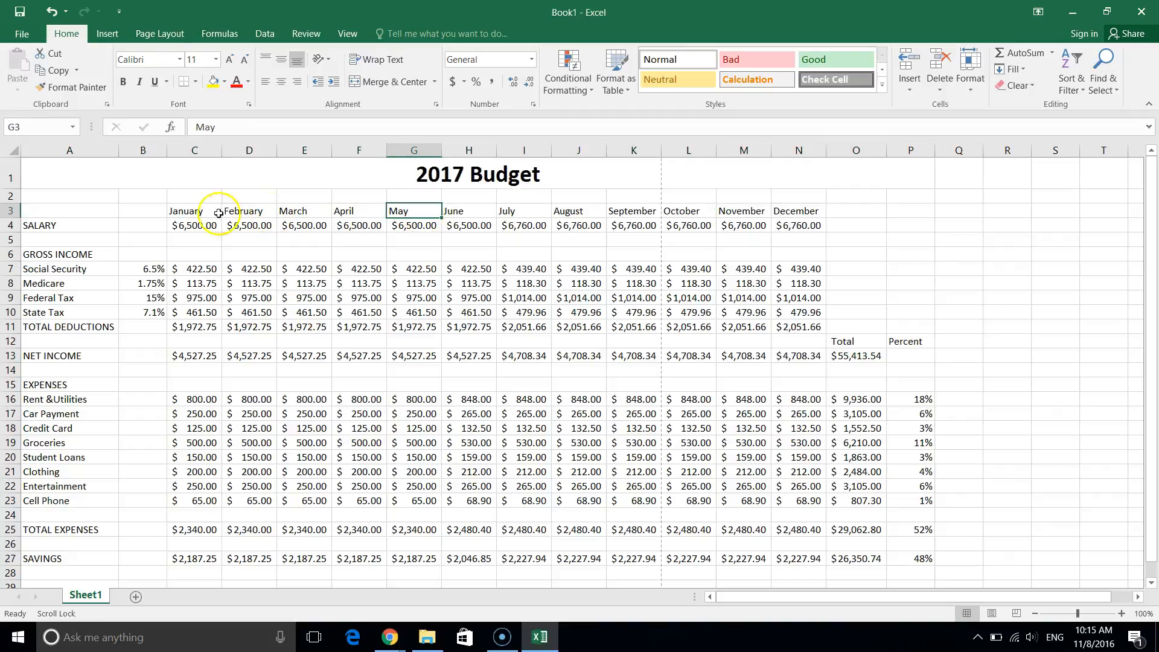
drag(181, 212, 776, 211)
Bold the month headers, the Total and Percent headings, and the column A labels SALARY to SAVINGS.
key(ctrl+b)
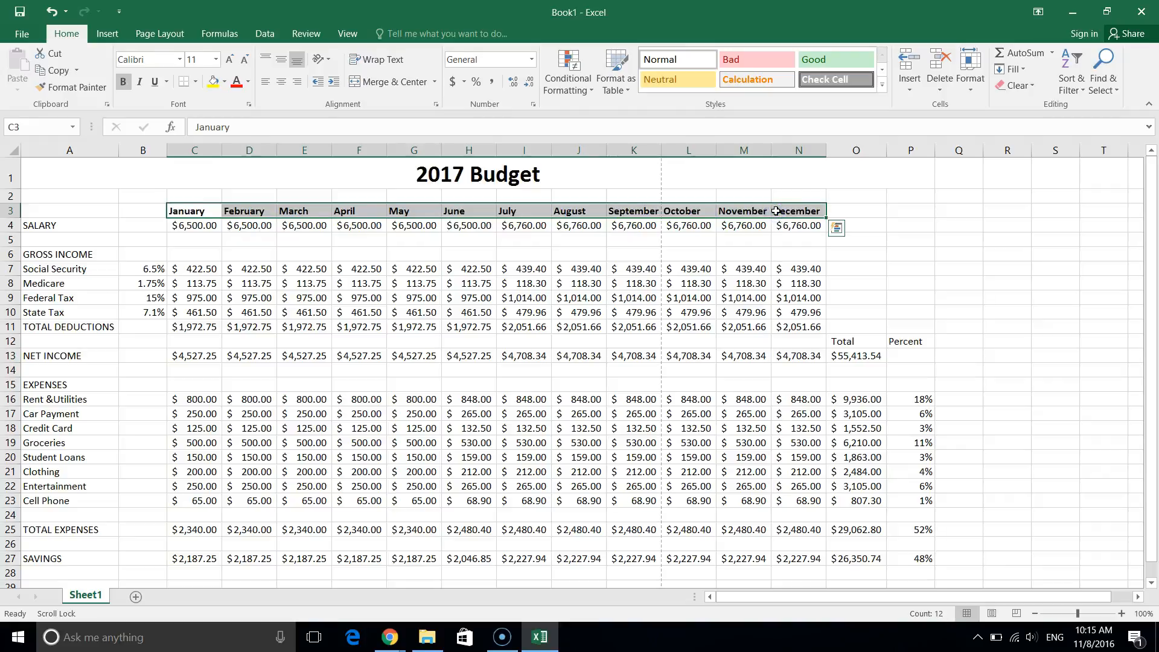
drag(858, 342, 910, 344)
key(ctrl+b)
drag(85, 225, 67, 566)
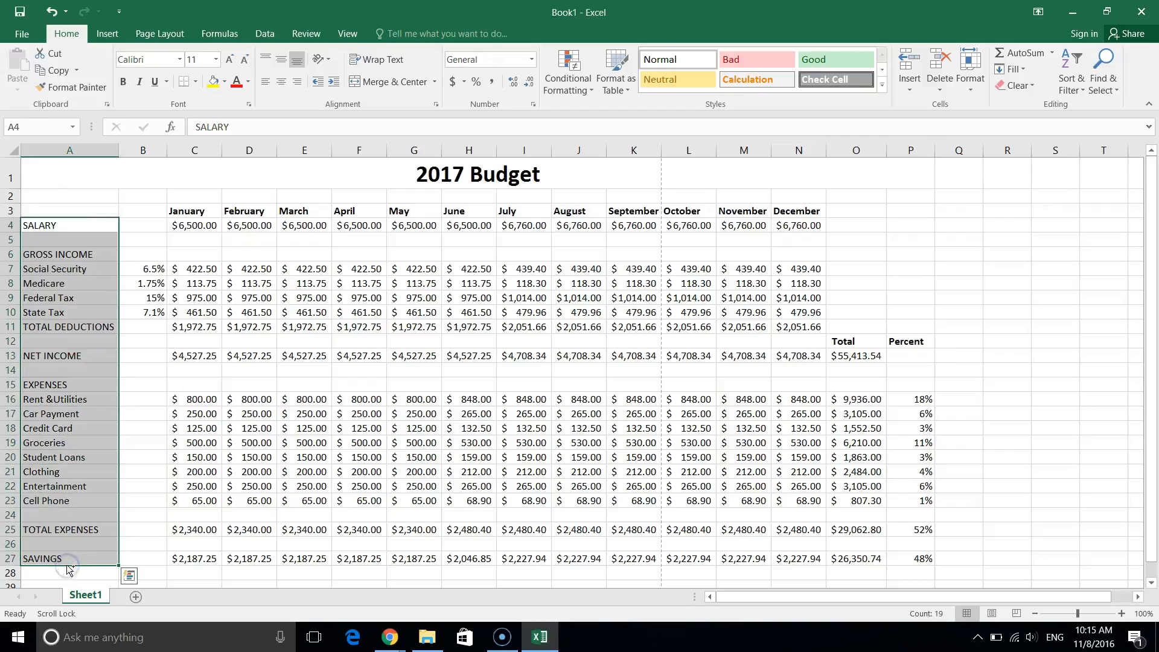
key(ctrl+b)
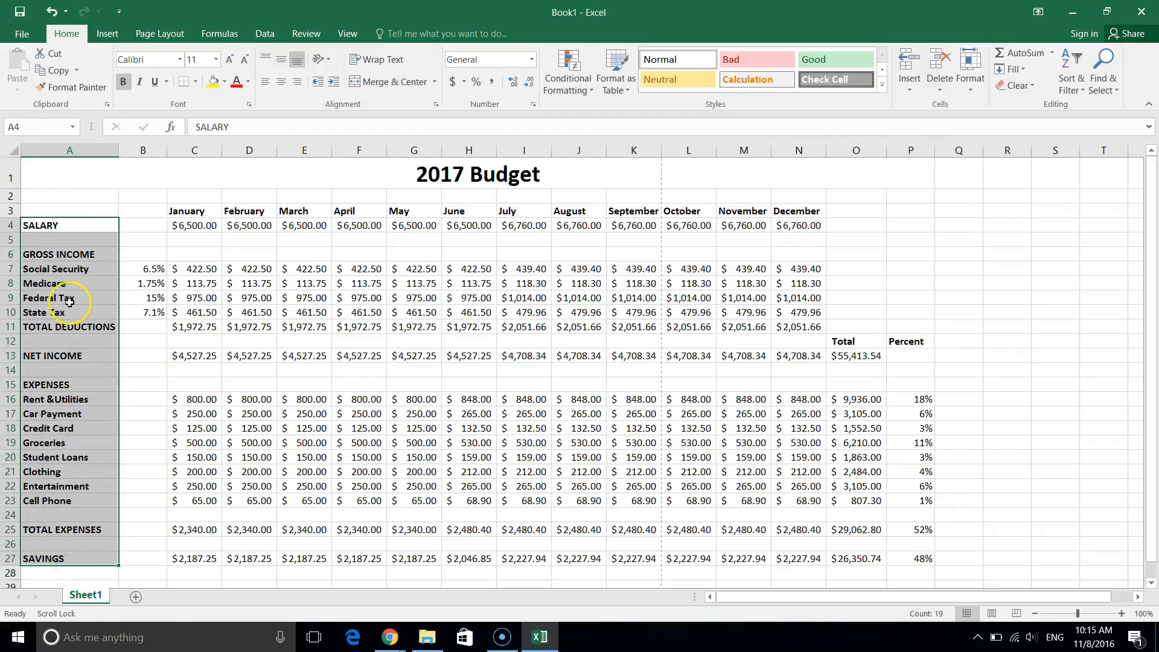
Indent the deduction labels Social Security–State Tax and expense labels Rent &Utilities–Cell Phone.
click(65, 267)
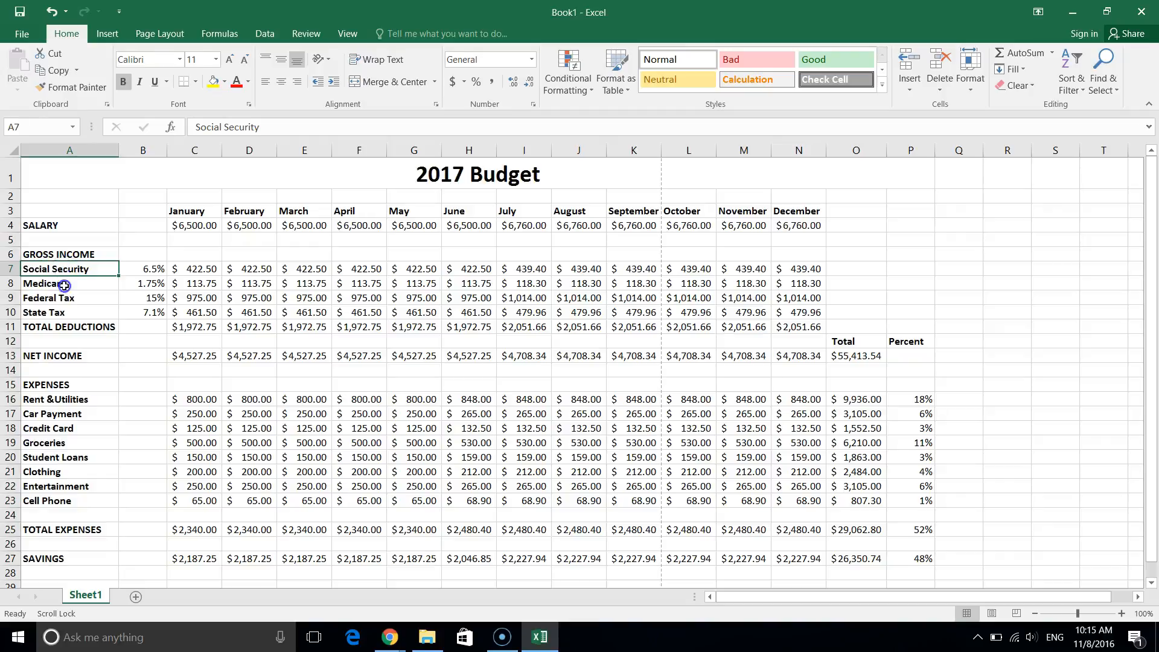
drag(64, 285, 66, 313)
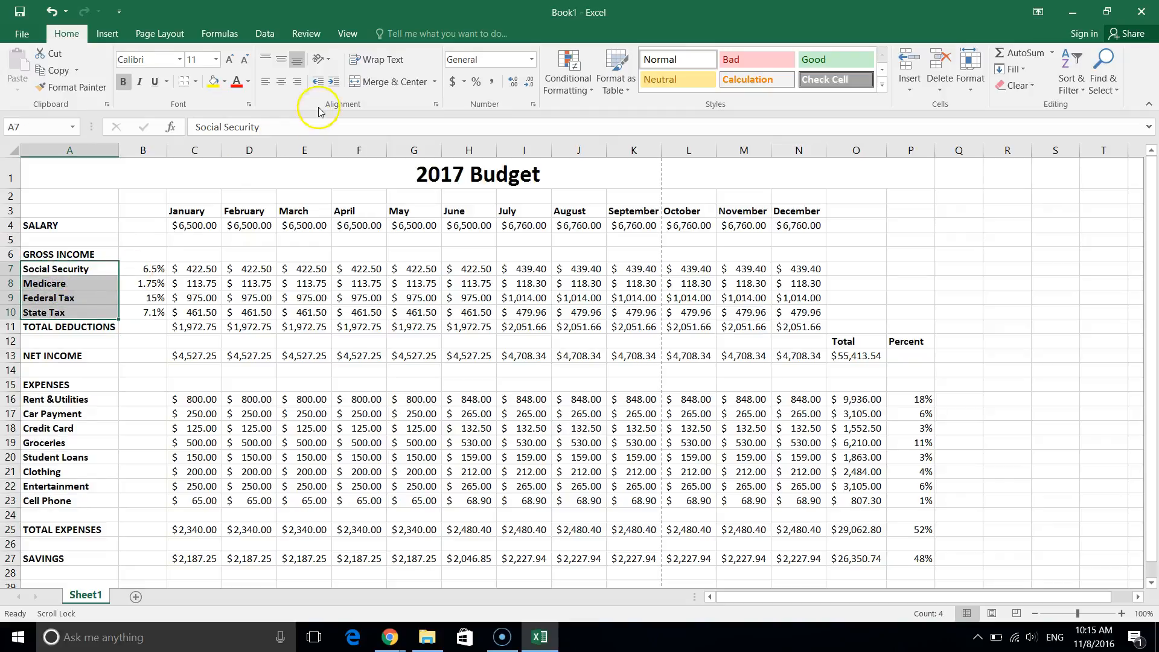
click(334, 83)
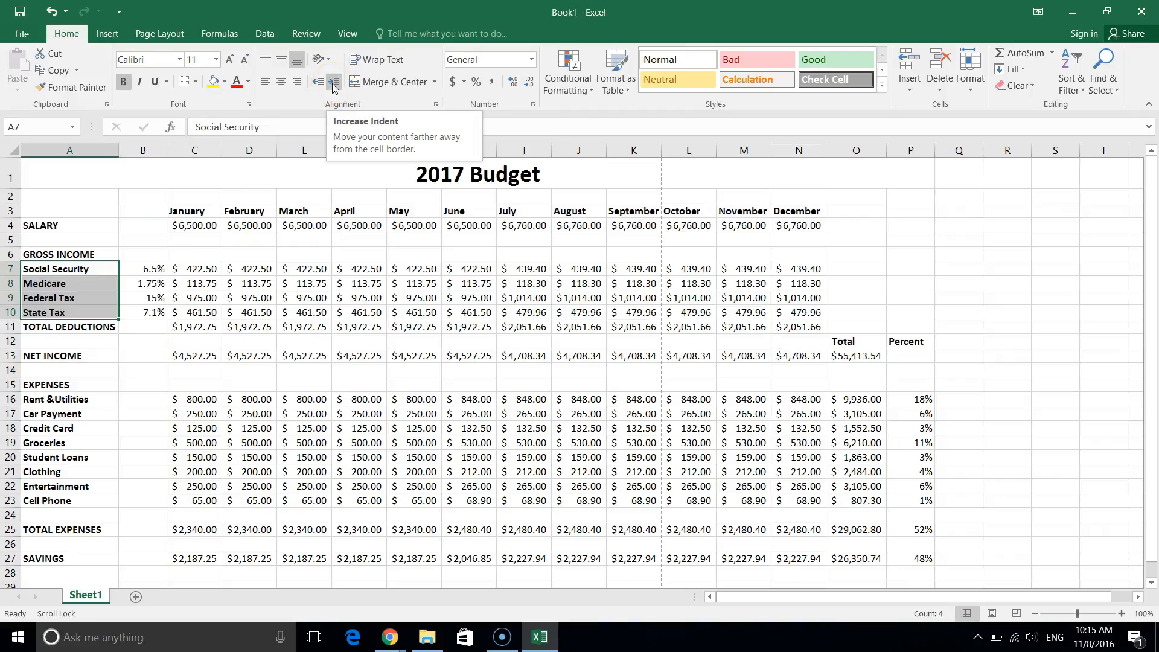
click(333, 85)
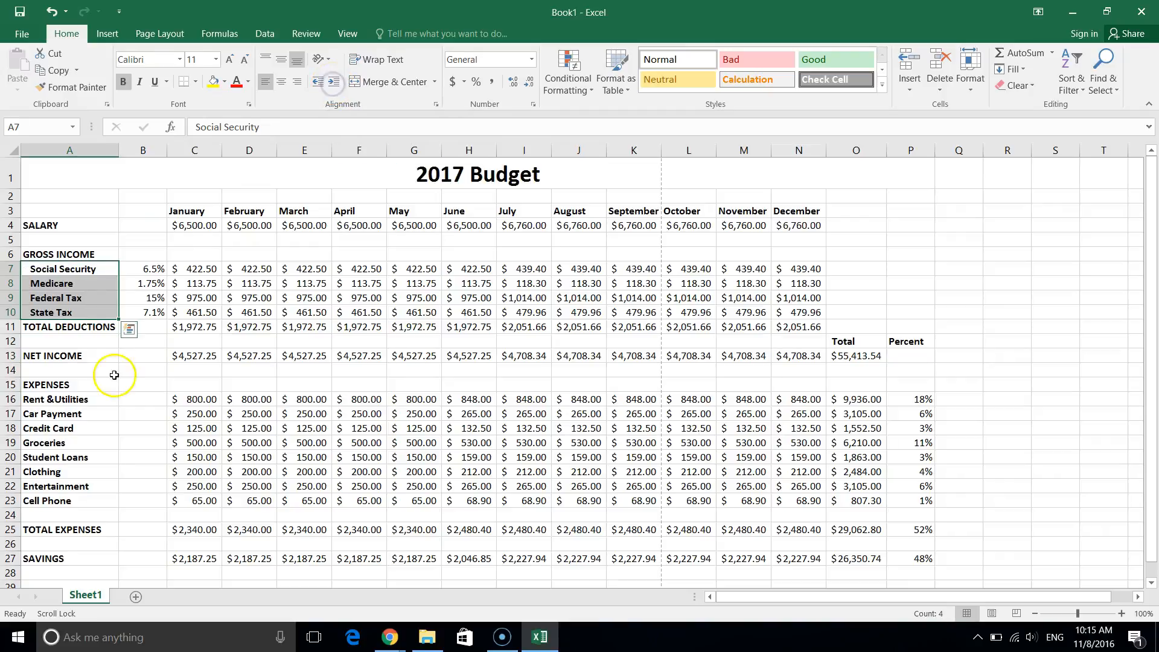
click(54, 399)
drag(54, 464, 55, 501)
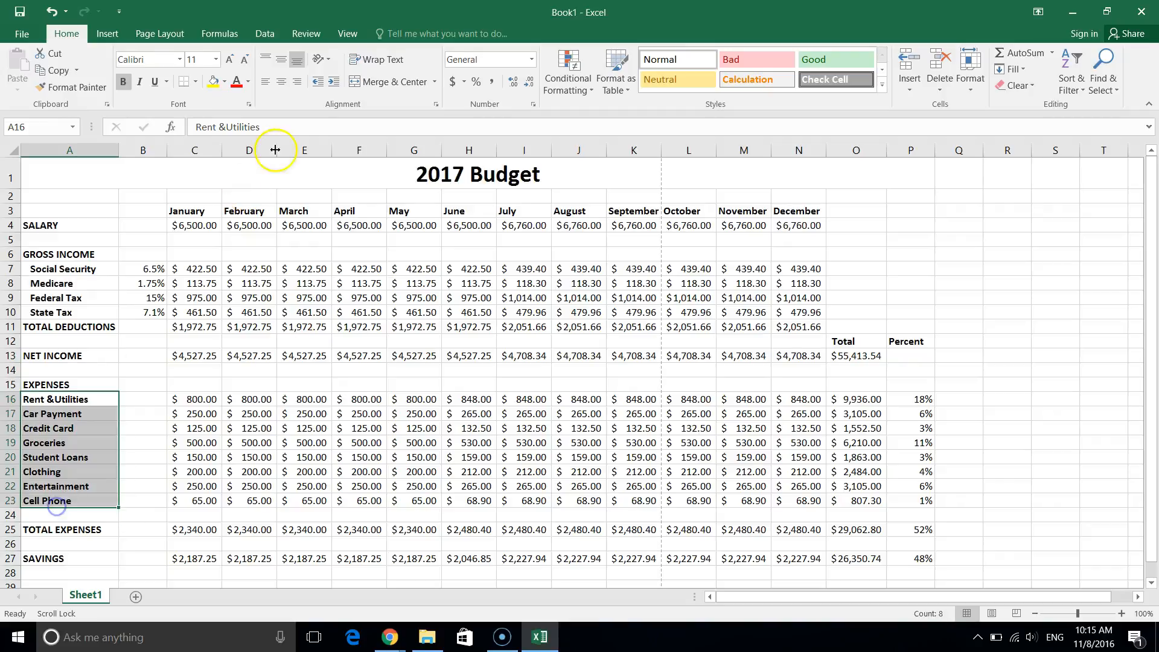
click(333, 83)
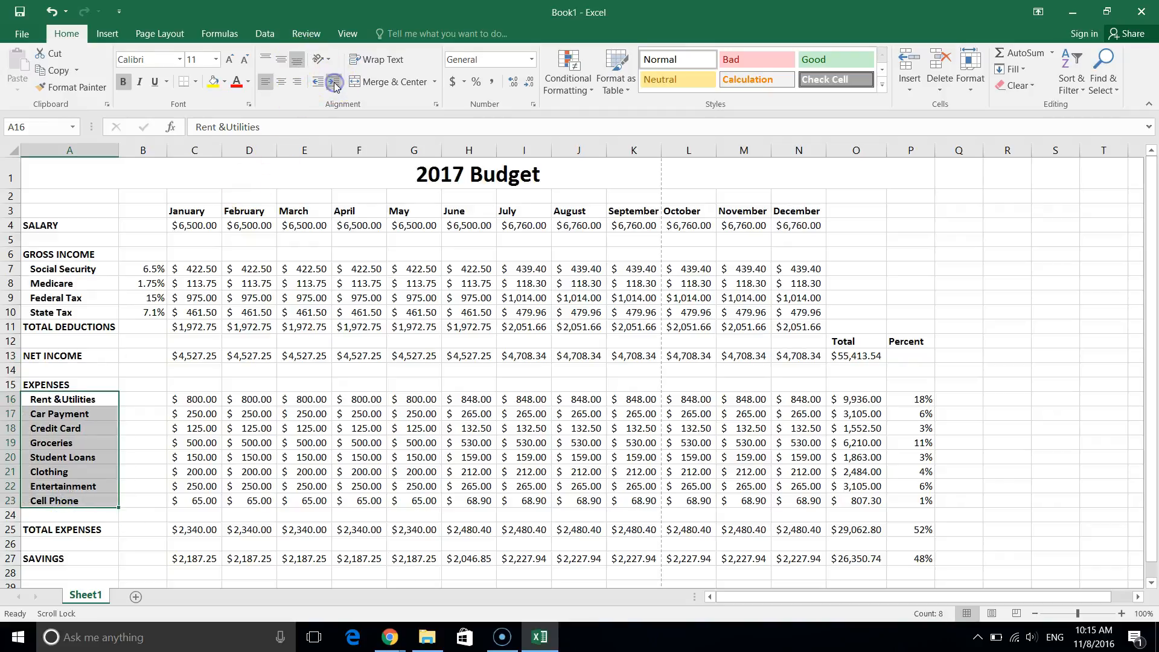
click(246, 254)
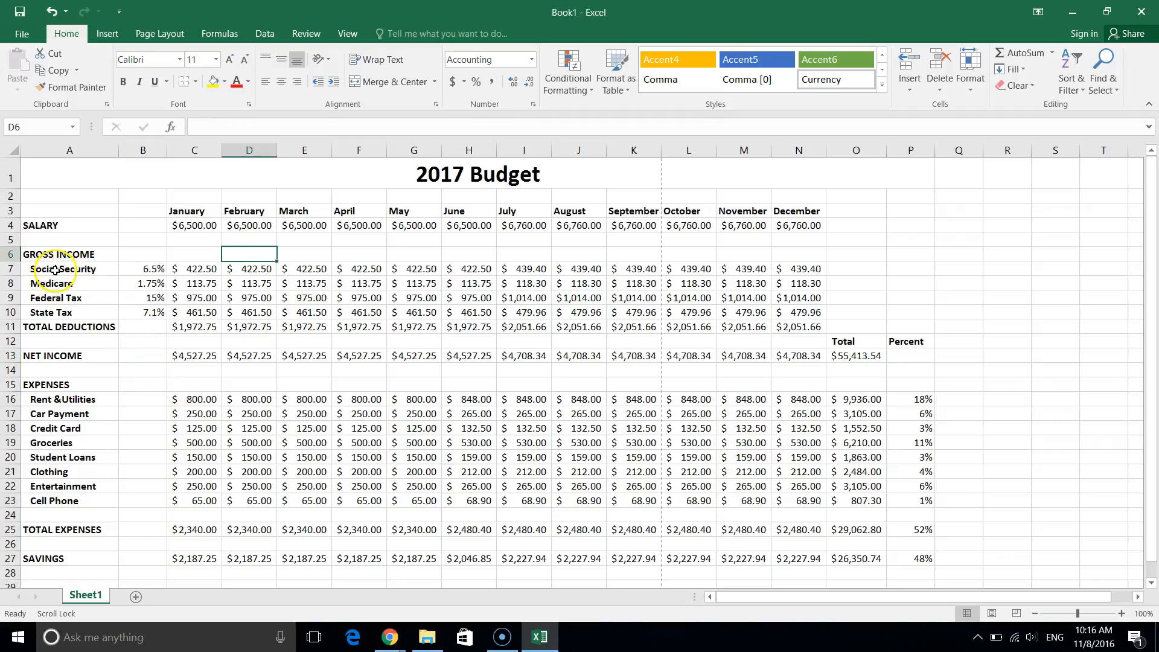
Shade the Social Security and Federal Tax rows light grey.
drag(52, 269, 811, 273)
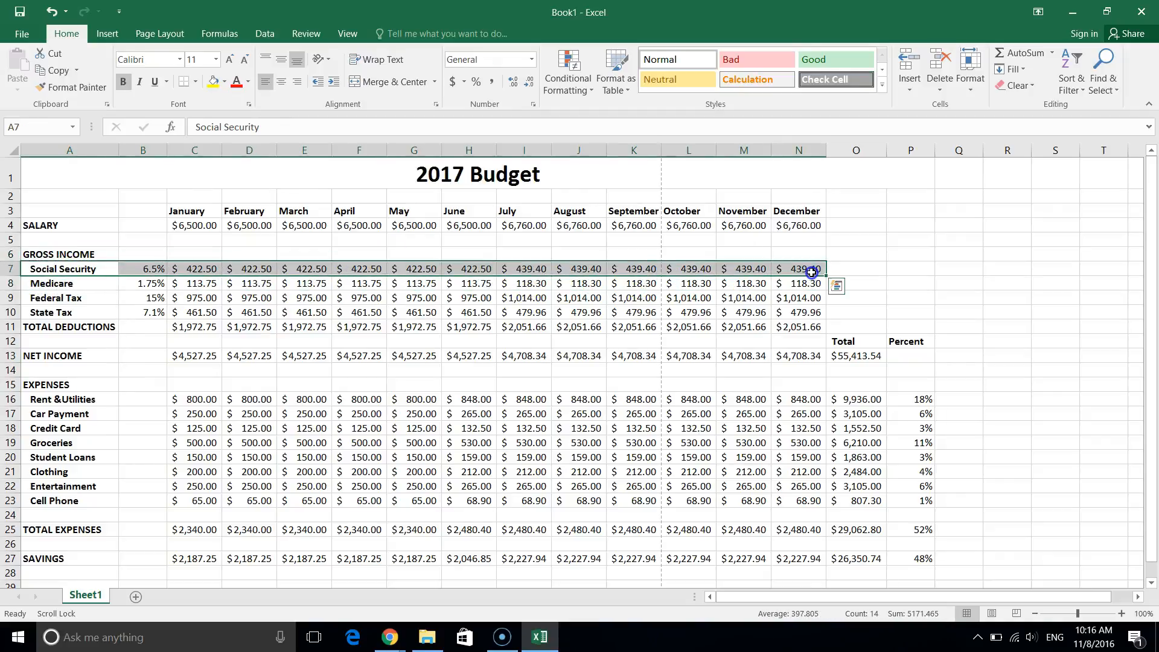
click(223, 84)
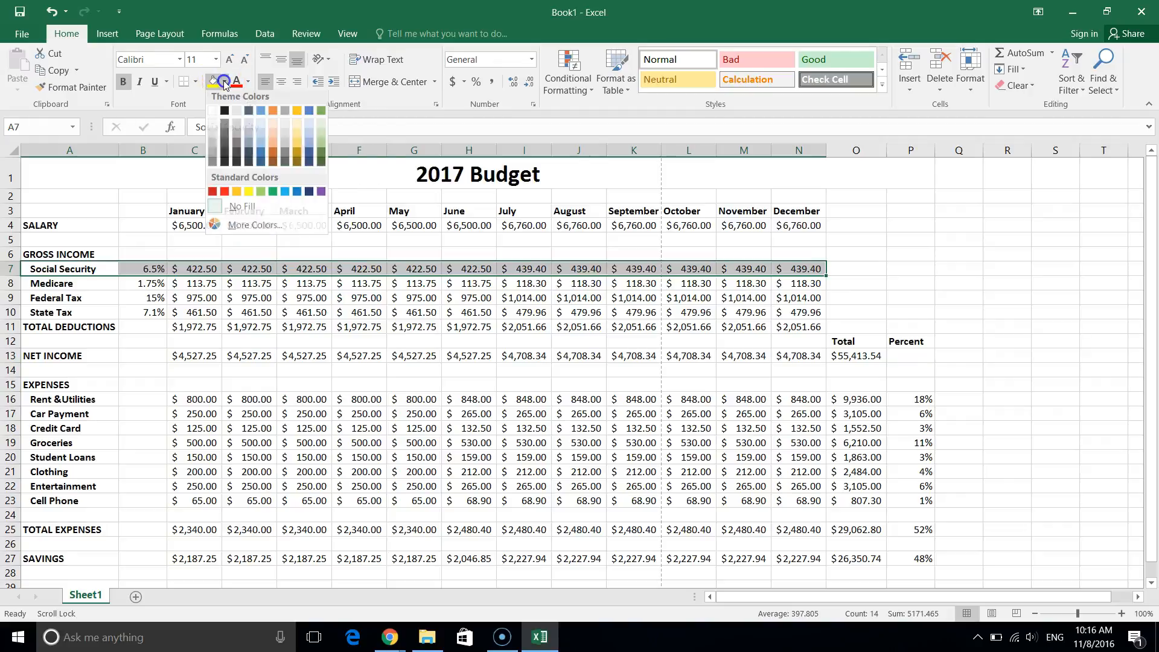
click(213, 137)
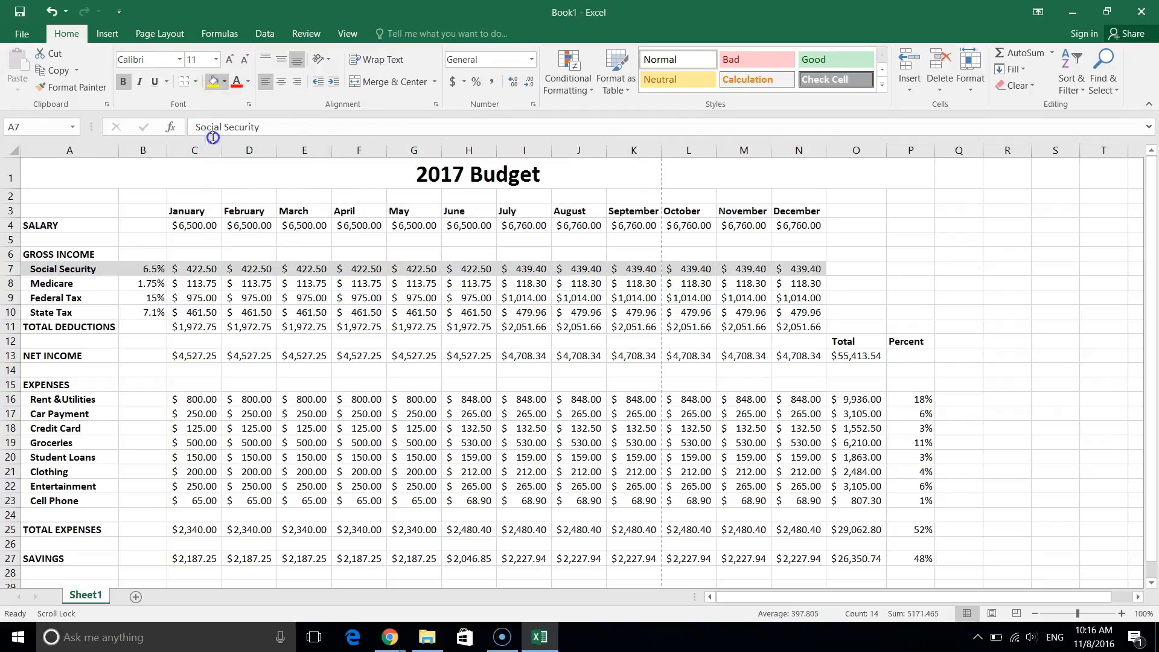
click(52, 304)
drag(54, 298, 804, 295)
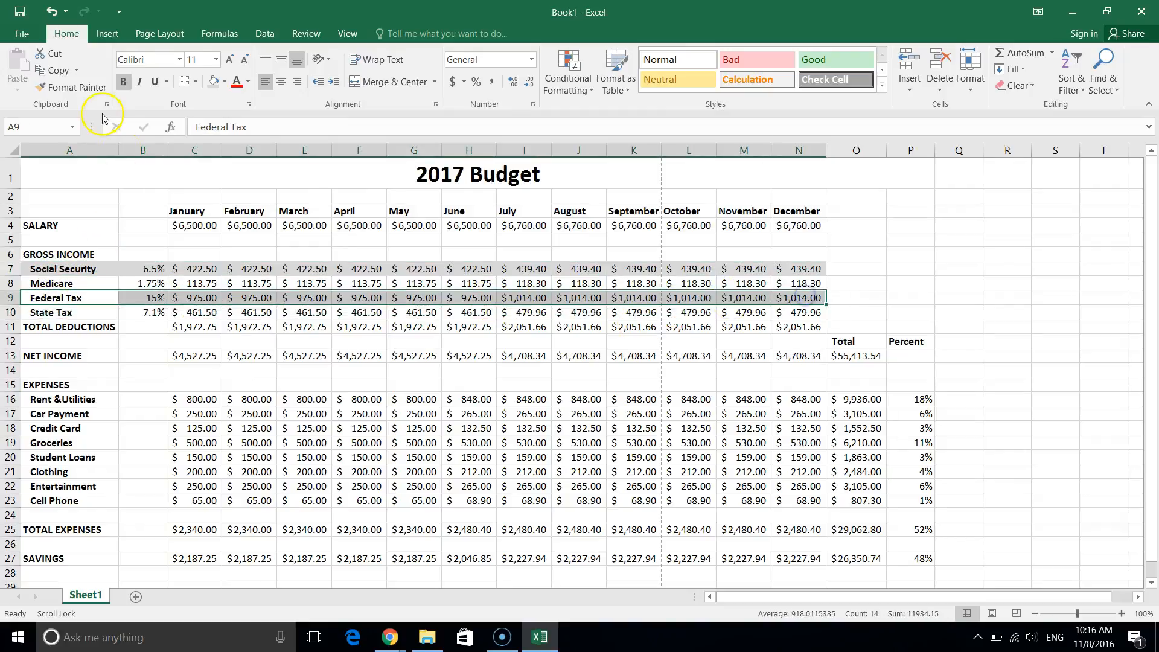
click(225, 83)
click(213, 84)
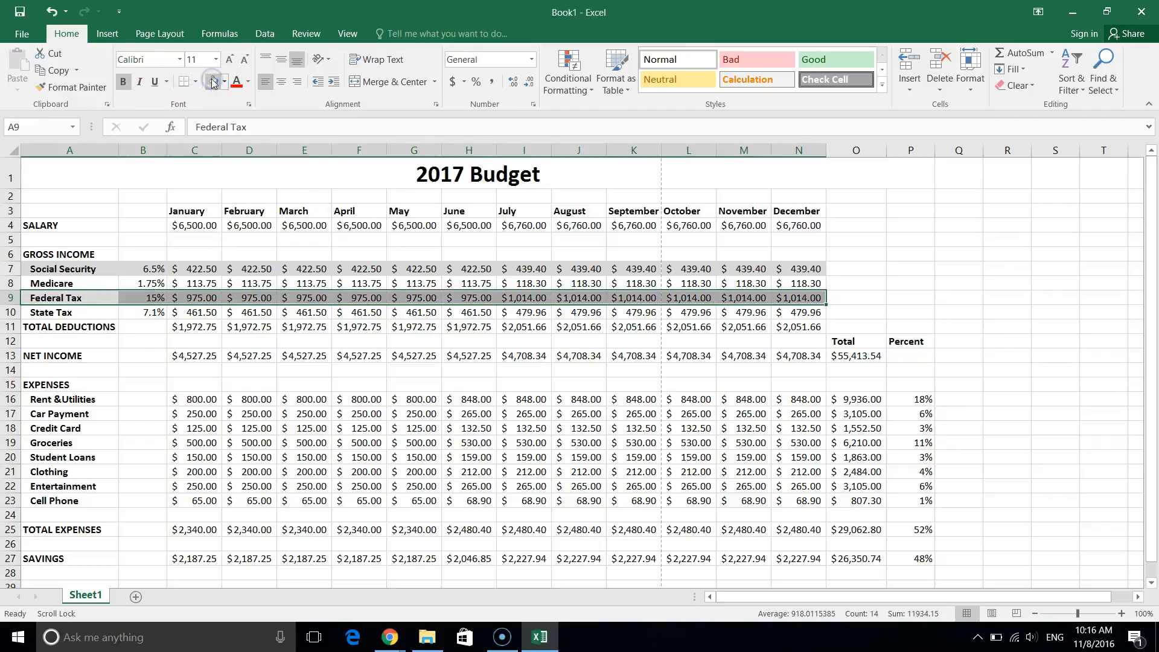
Shade the Rent &Utilities row light grey.
click(210, 454)
drag(57, 395, 890, 405)
click(214, 83)
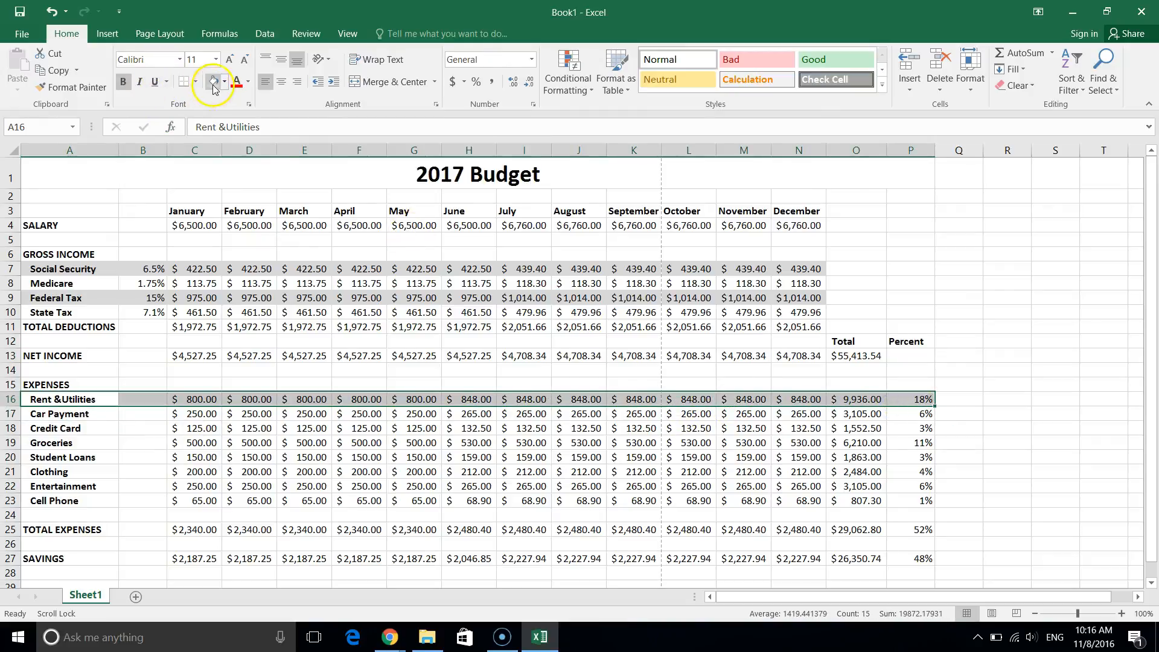
drag(60, 443, 556, 393)
click(550, 408)
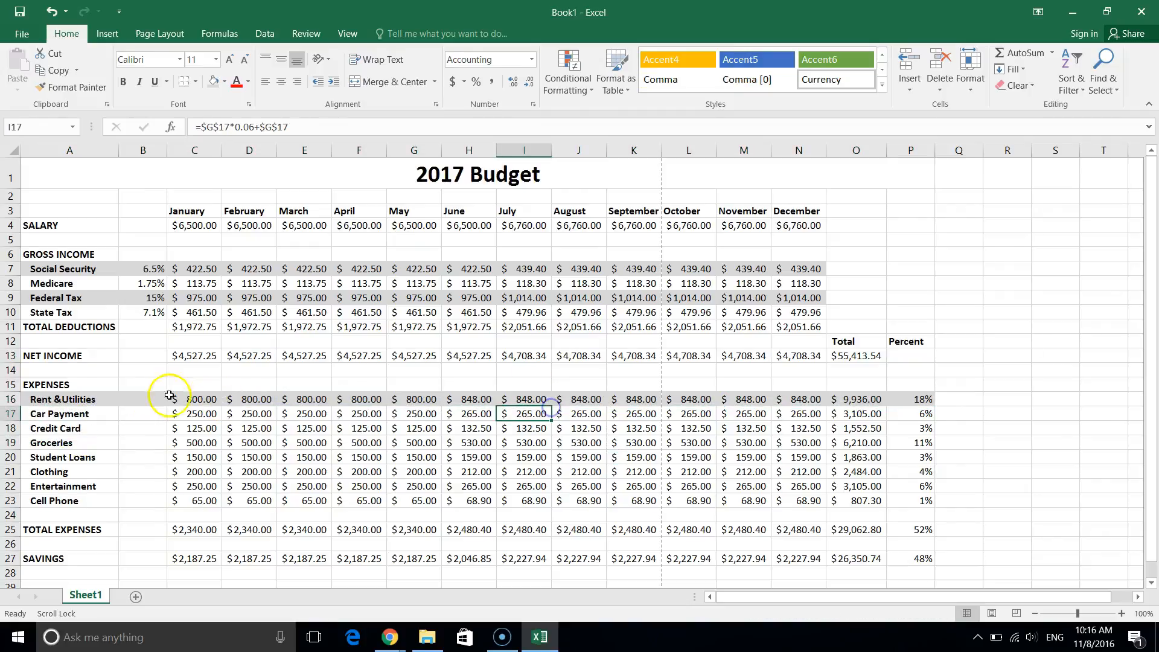
Shade the Credit Card, Student Loans and Entertainment rows light grey.
click(97, 429)
drag(96, 429, 929, 430)
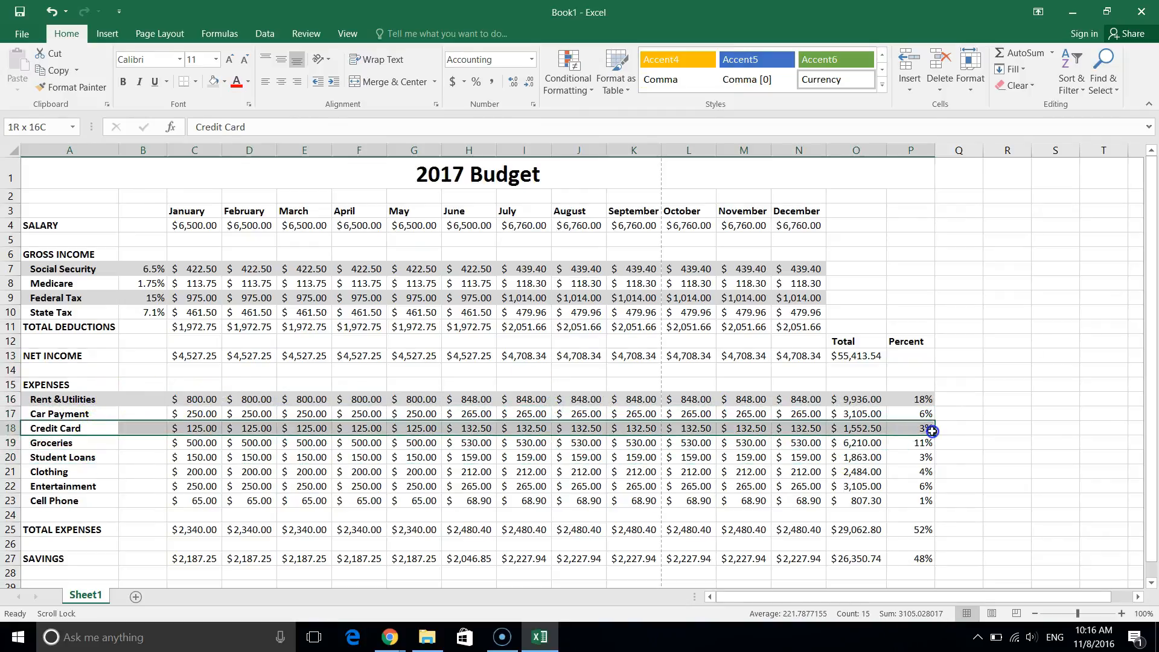
click(213, 81)
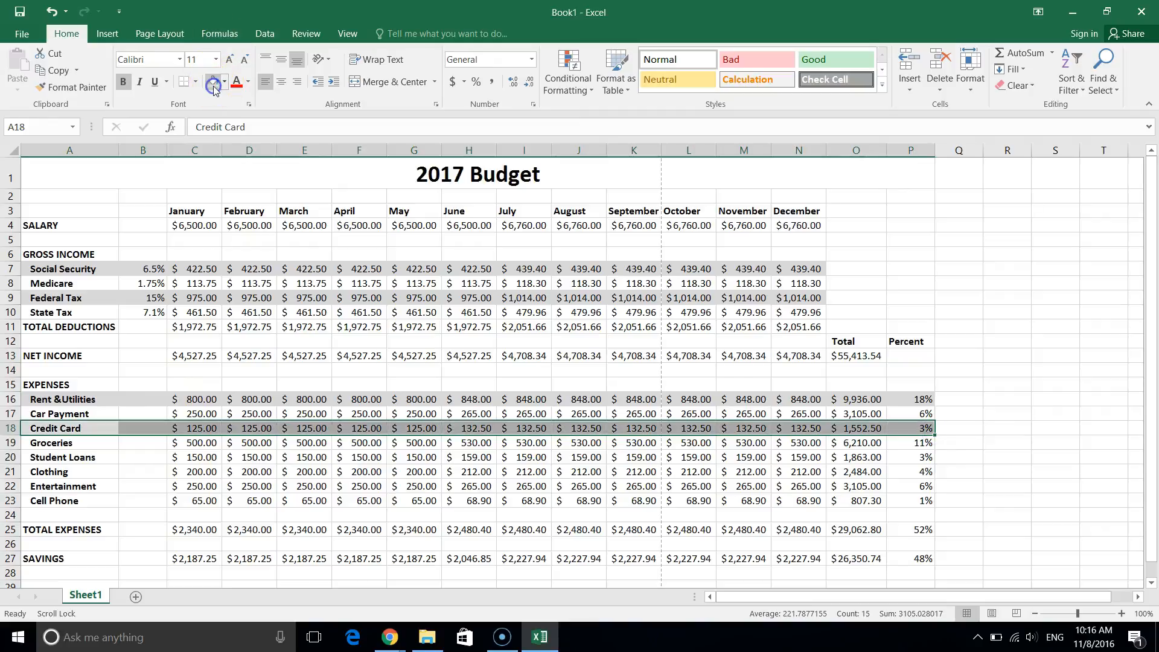
click(61, 458)
drag(155, 470, 924, 456)
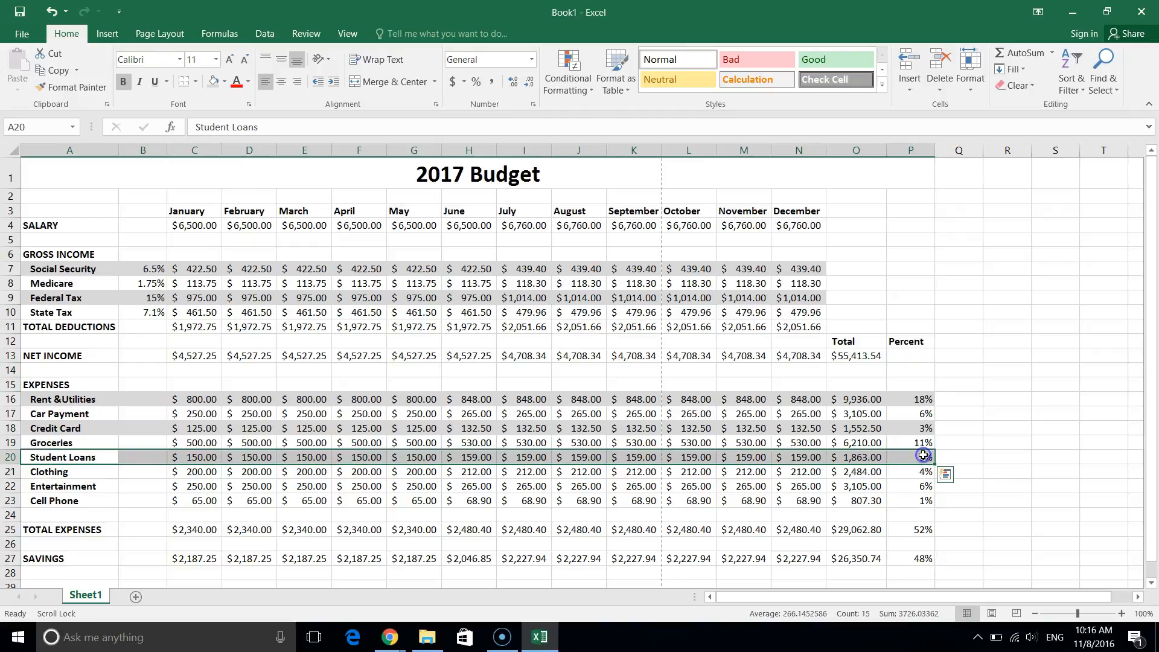
click(209, 82)
drag(58, 484, 926, 489)
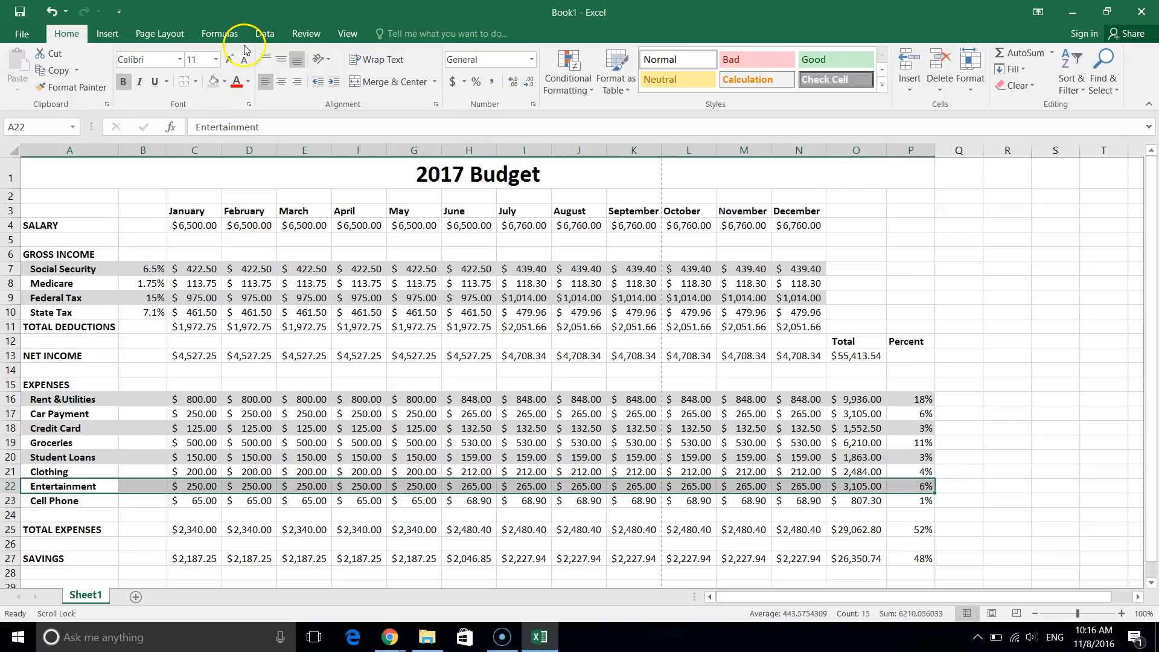
click(216, 87)
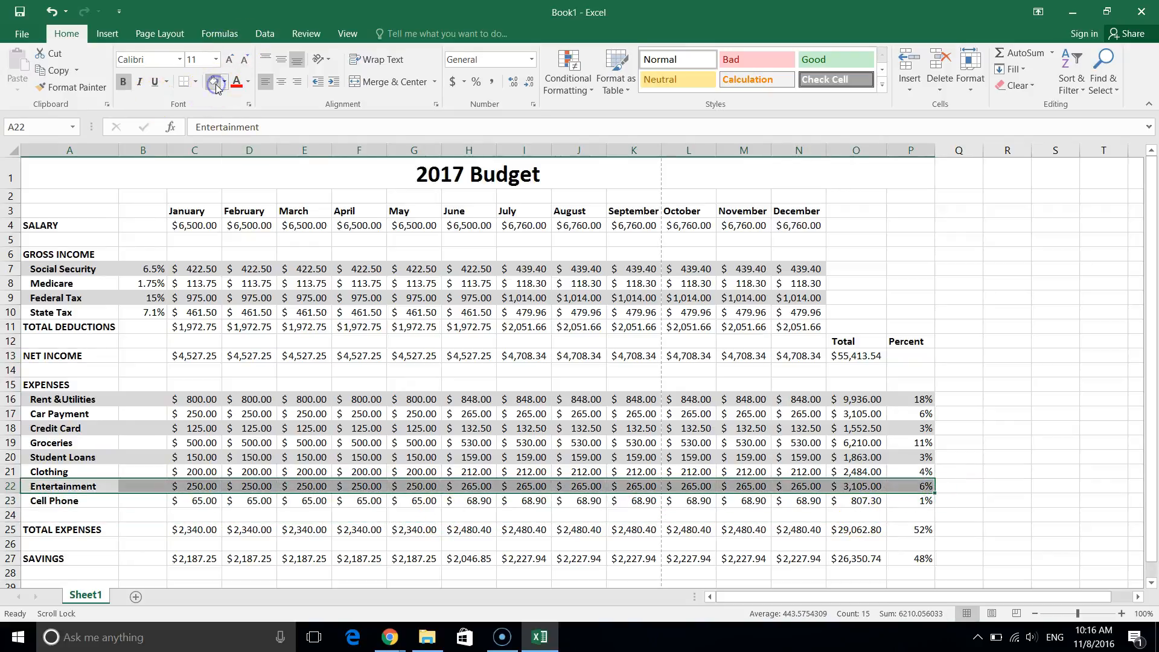